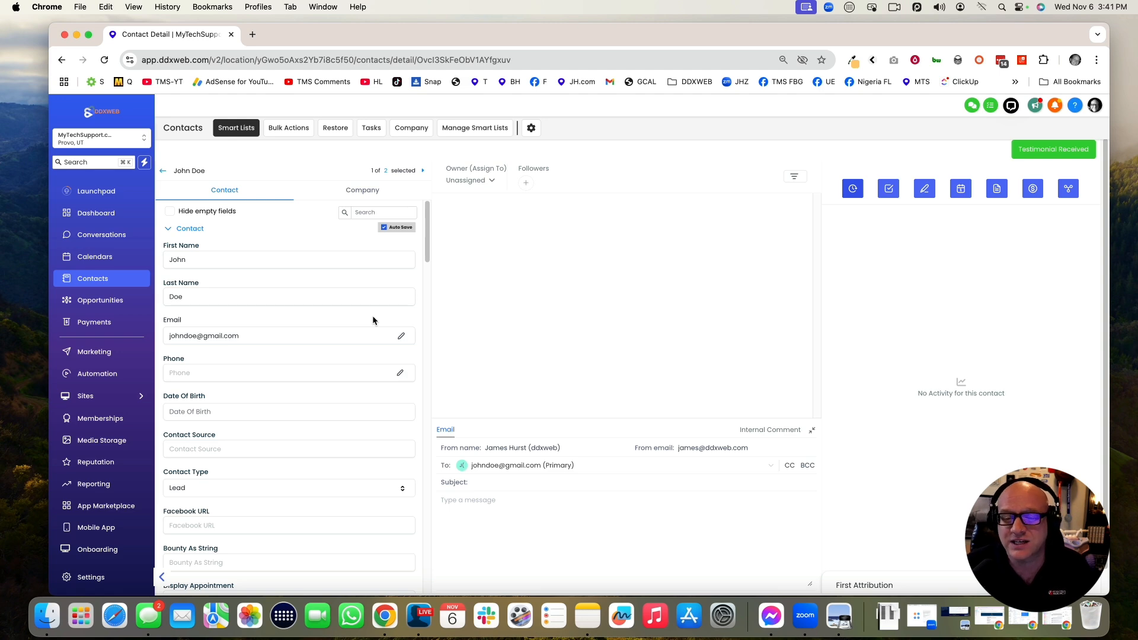
# - Filter the open contact's fields by "name" and examine the Business Name field under General Info
pyautogui.click(391, 213)
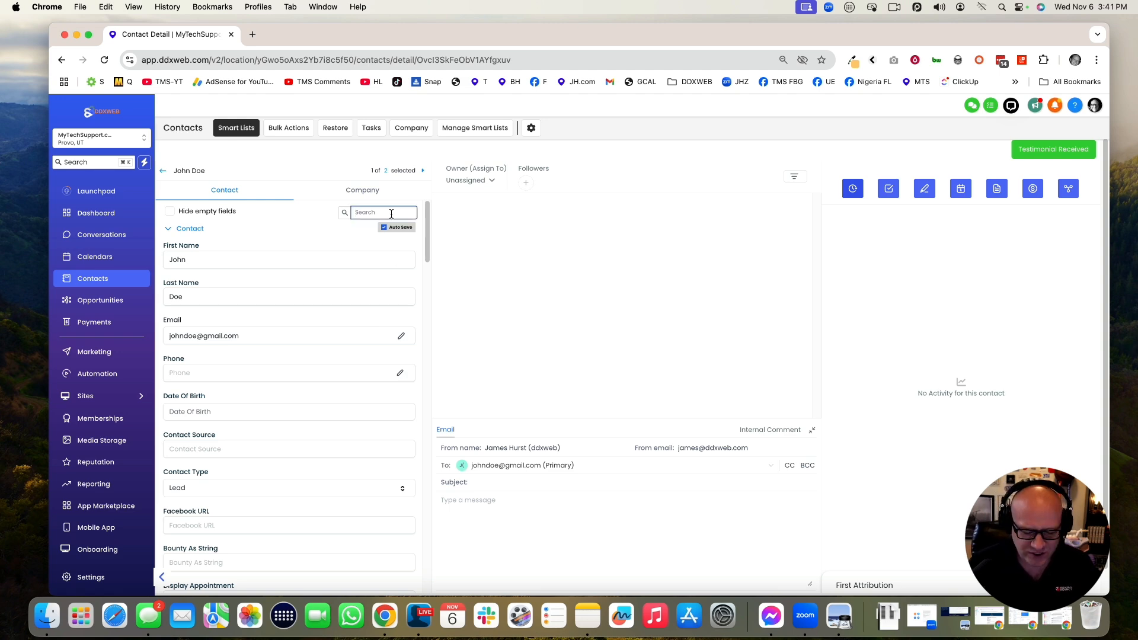
pyautogui.write('name')
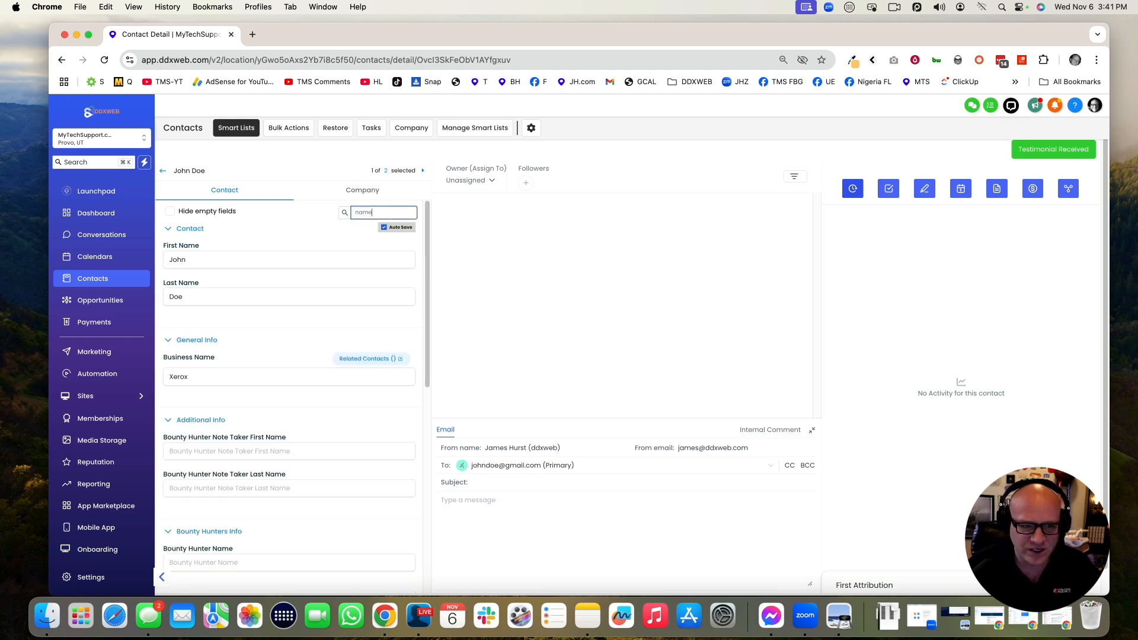
pyautogui.moveTo(173, 358); pyautogui.dragTo(215, 359)
pyautogui.click(204, 374)
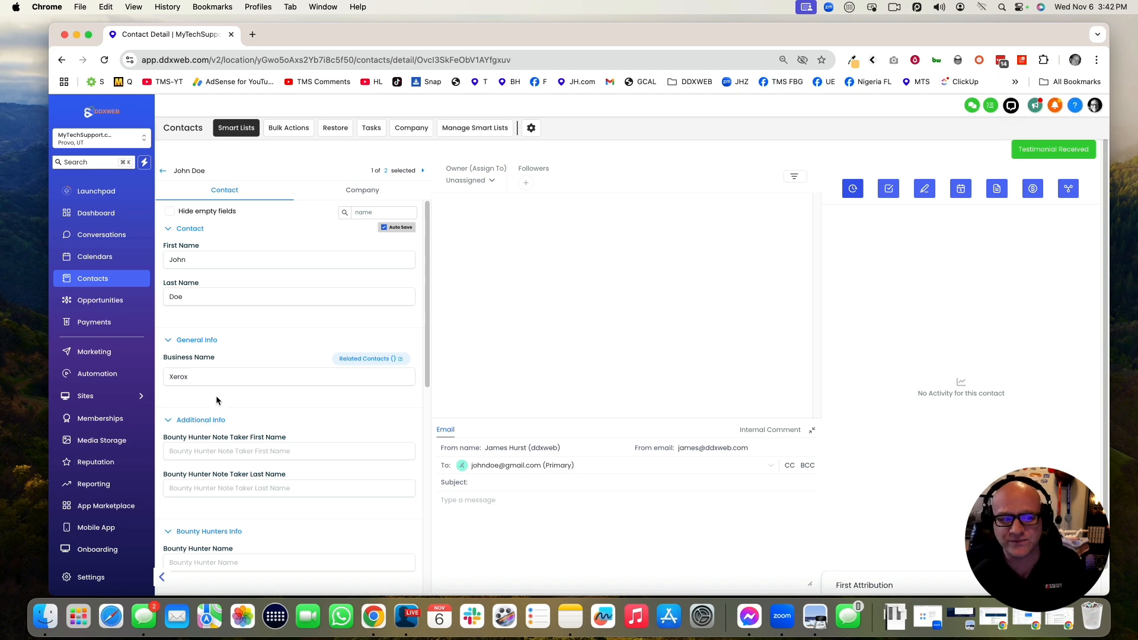
# - Open the Custom Fields settings and start a new custom field of the Single Line type
pyautogui.click(93, 578)
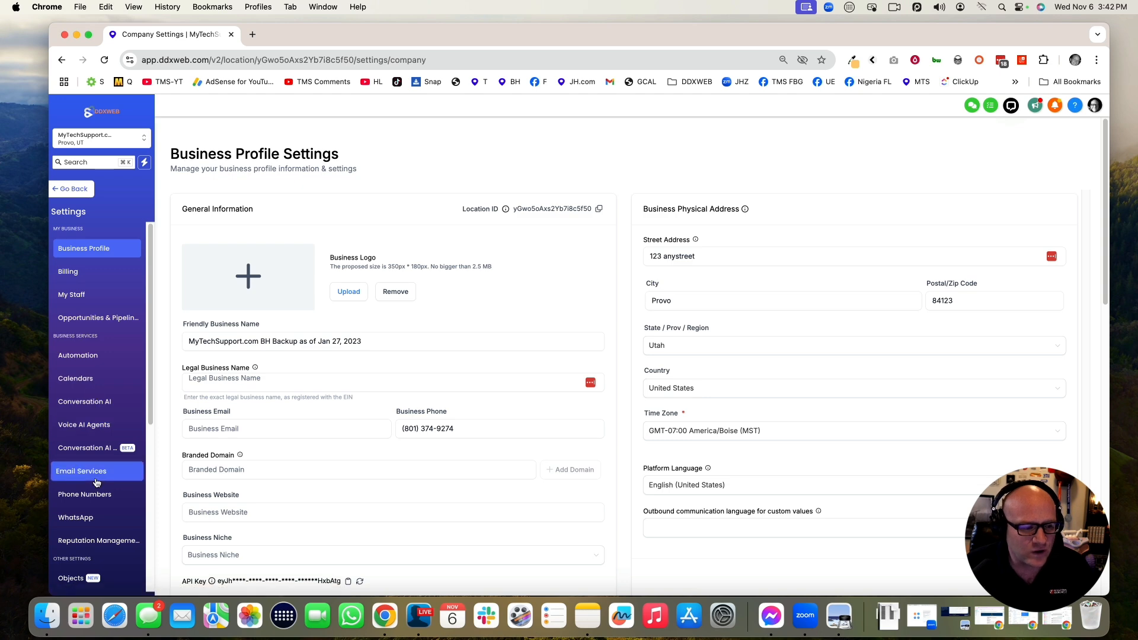
pyautogui.scroll(-3, 95, 481)
pyautogui.click(89, 498)
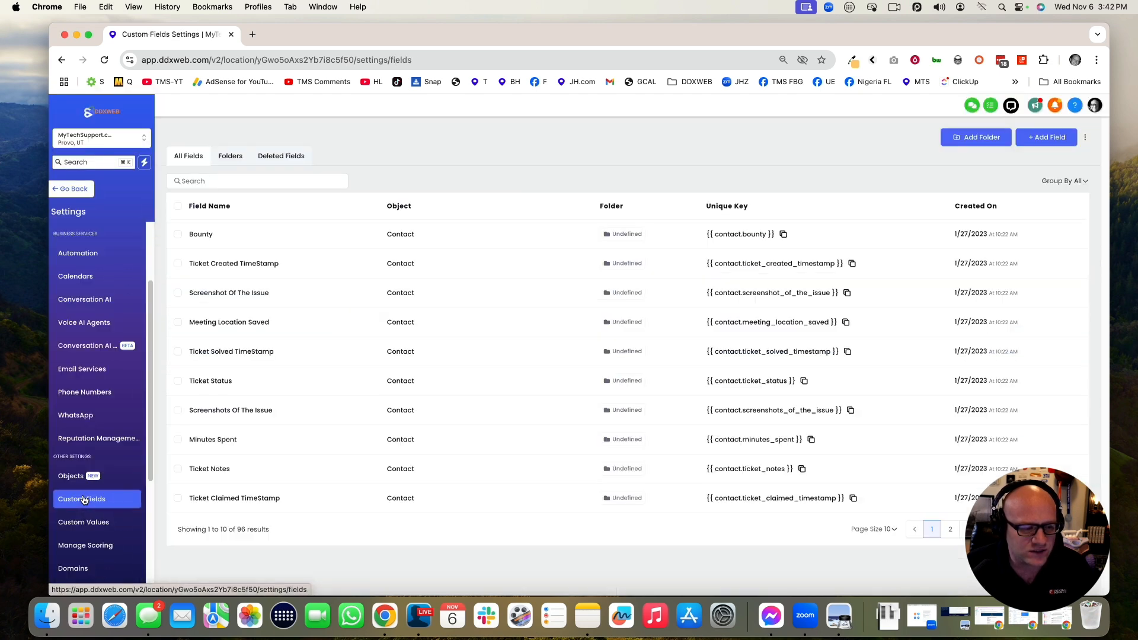
pyautogui.click(1048, 139)
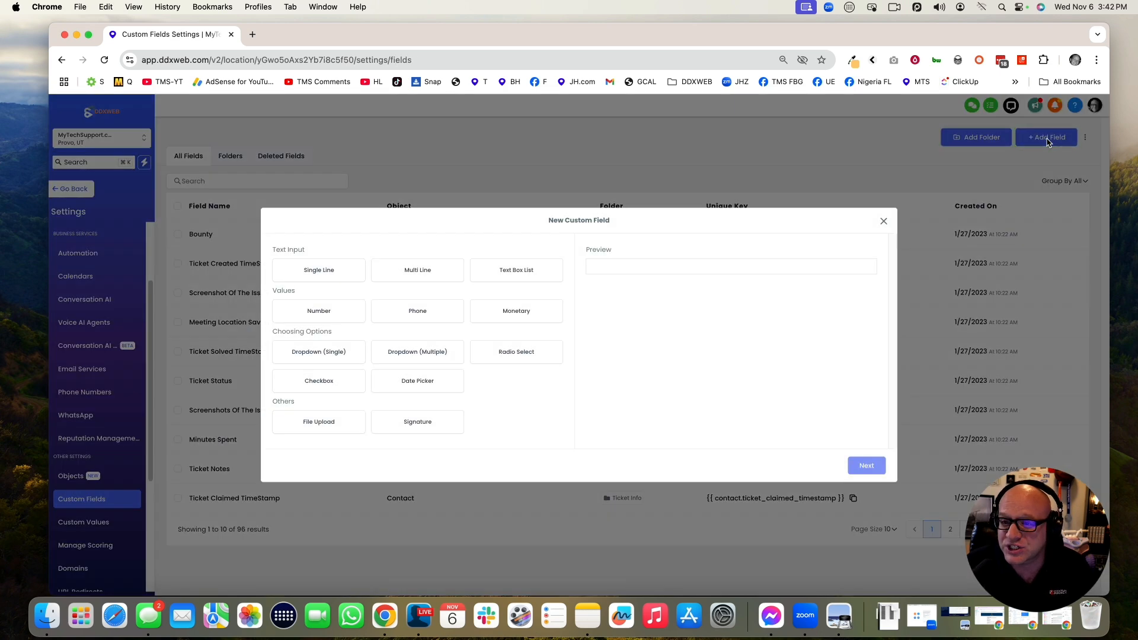
pyautogui.click(320, 279)
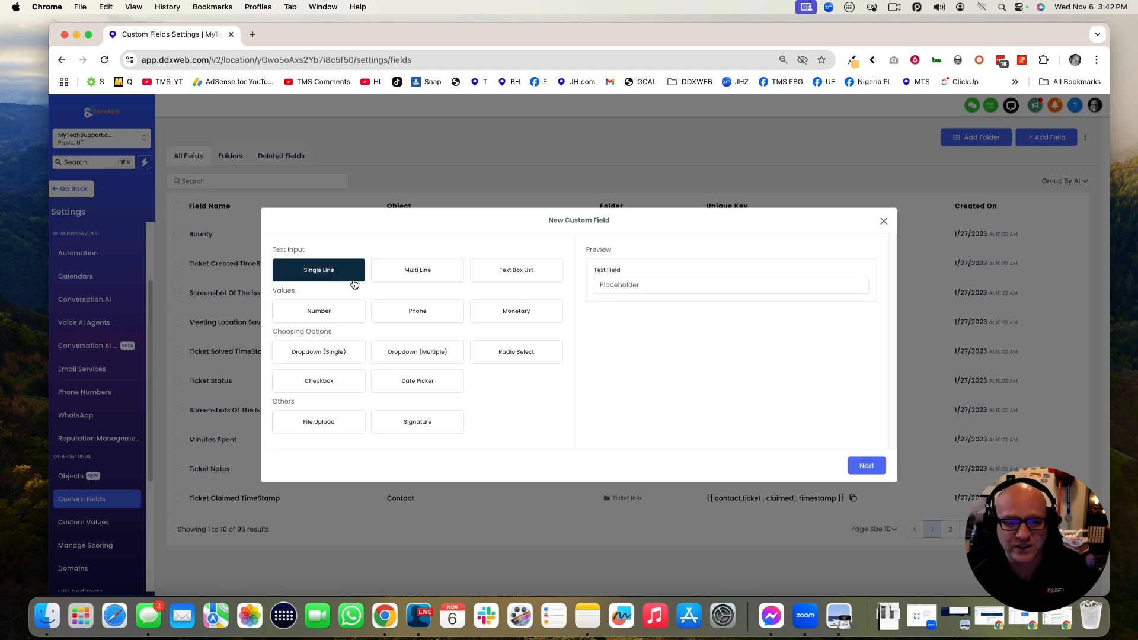
pyautogui.click(866, 466)
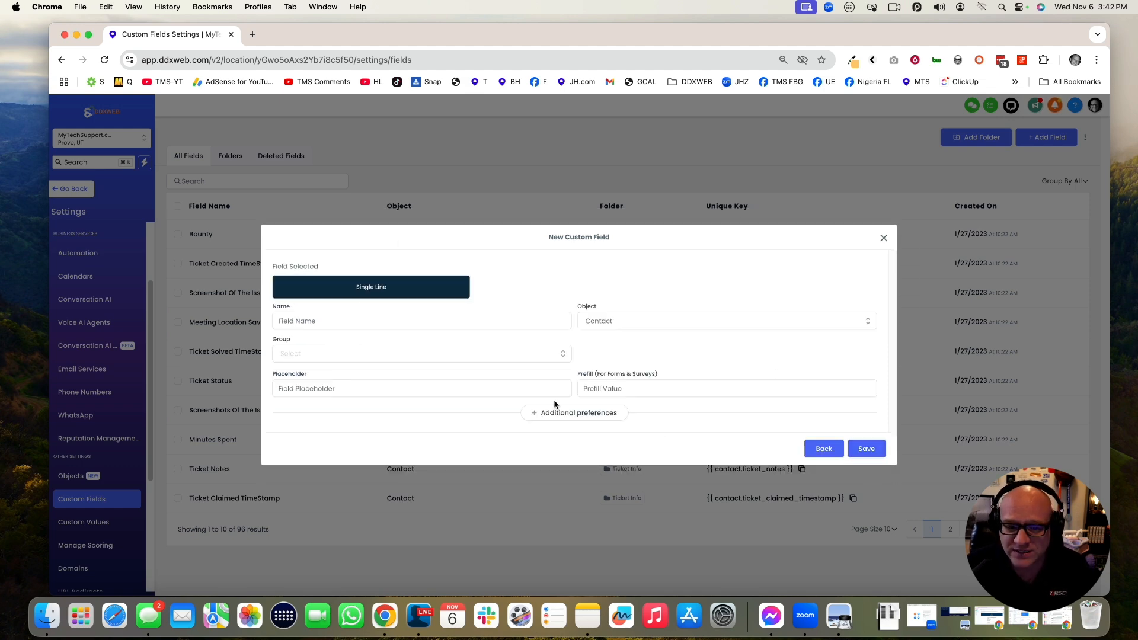
# - Name the new custom field "business street address", keeping Contact as its object
pyautogui.click(373, 324)
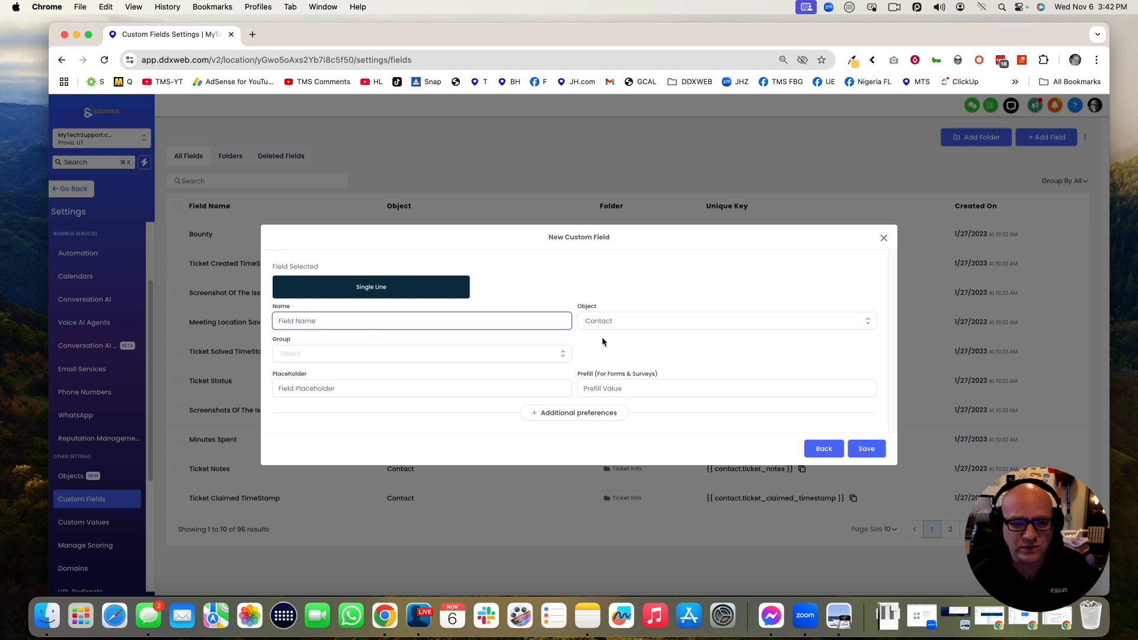
pyautogui.click(656, 321)
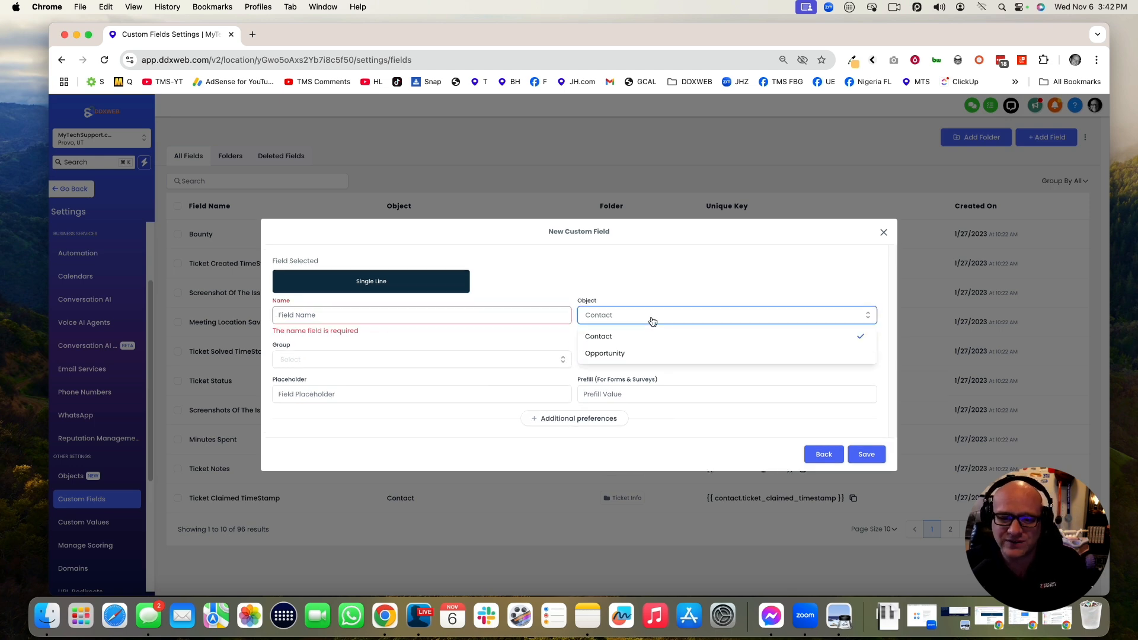
pyautogui.click(486, 316)
pyautogui.write('business ')
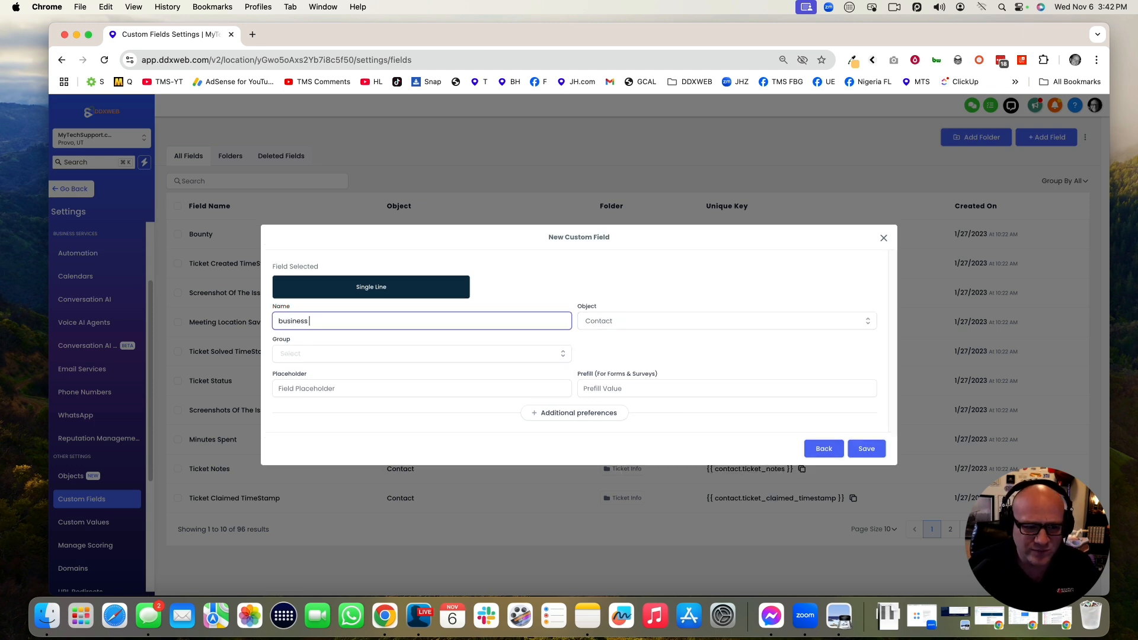
pyautogui.write('street address')
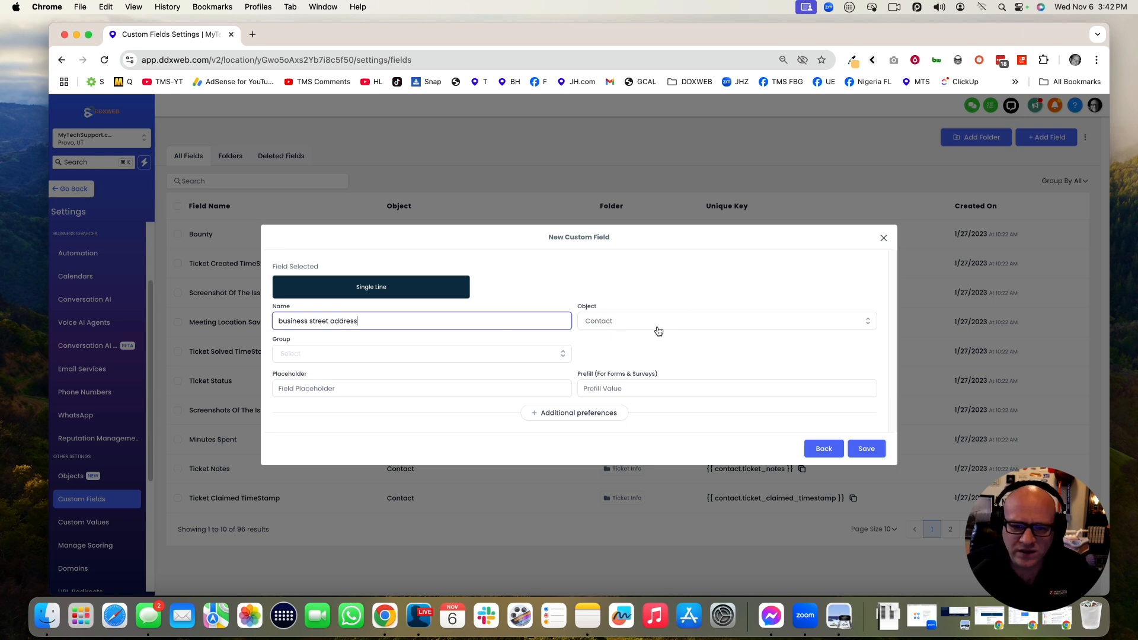
# - Assign the new custom field to the General Info group and save it
pyautogui.click(439, 358)
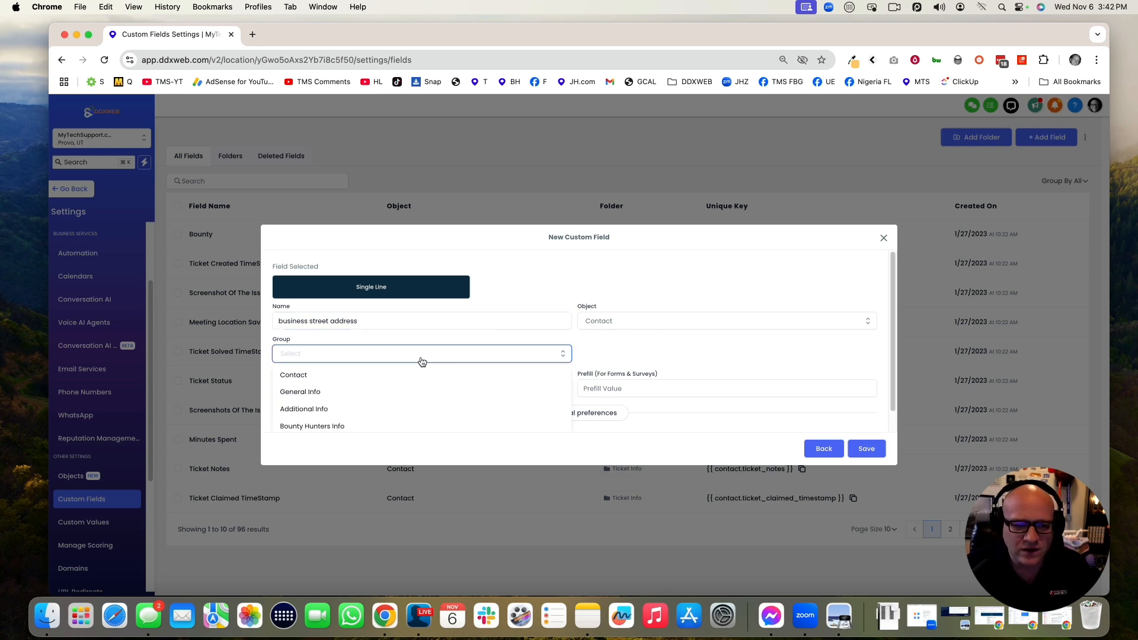
pyautogui.click(610, 339)
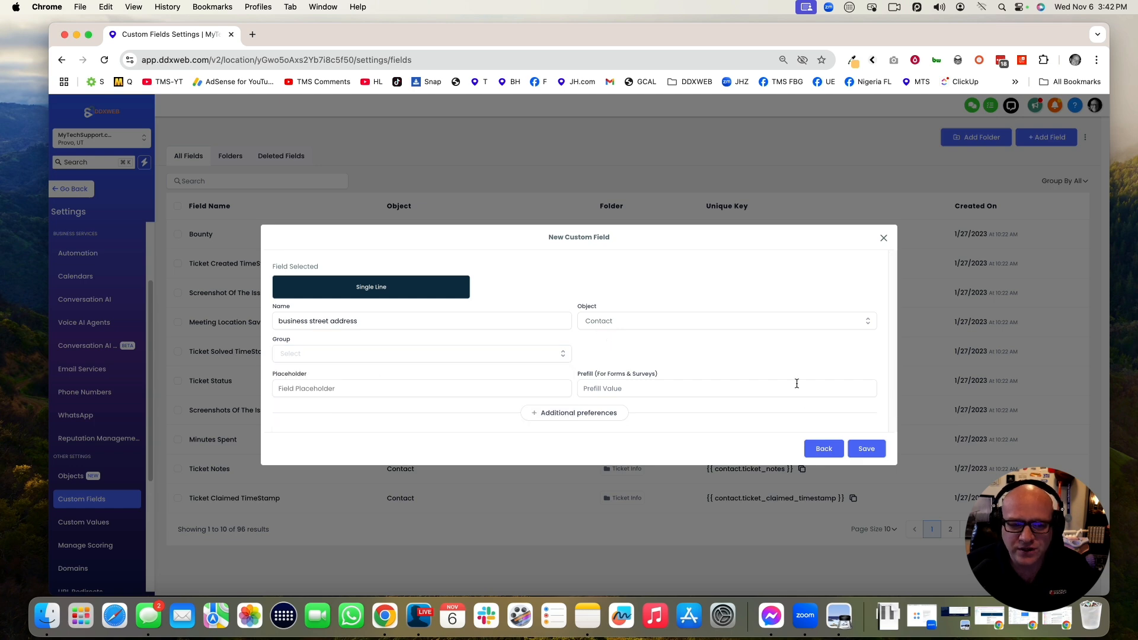
pyautogui.click(869, 452)
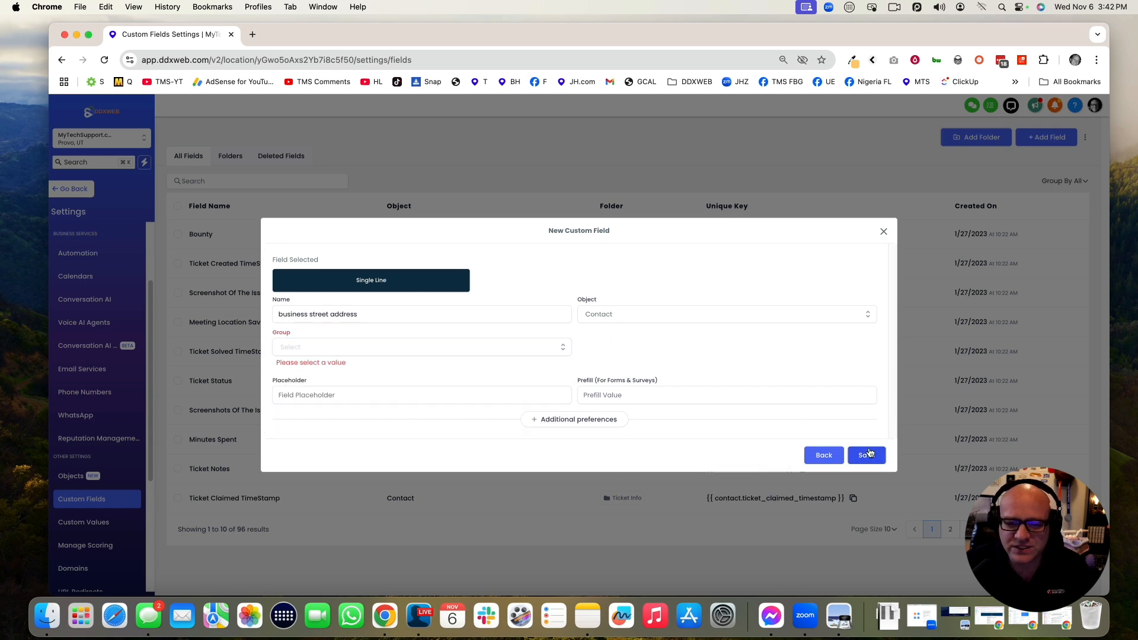
pyautogui.click(414, 355)
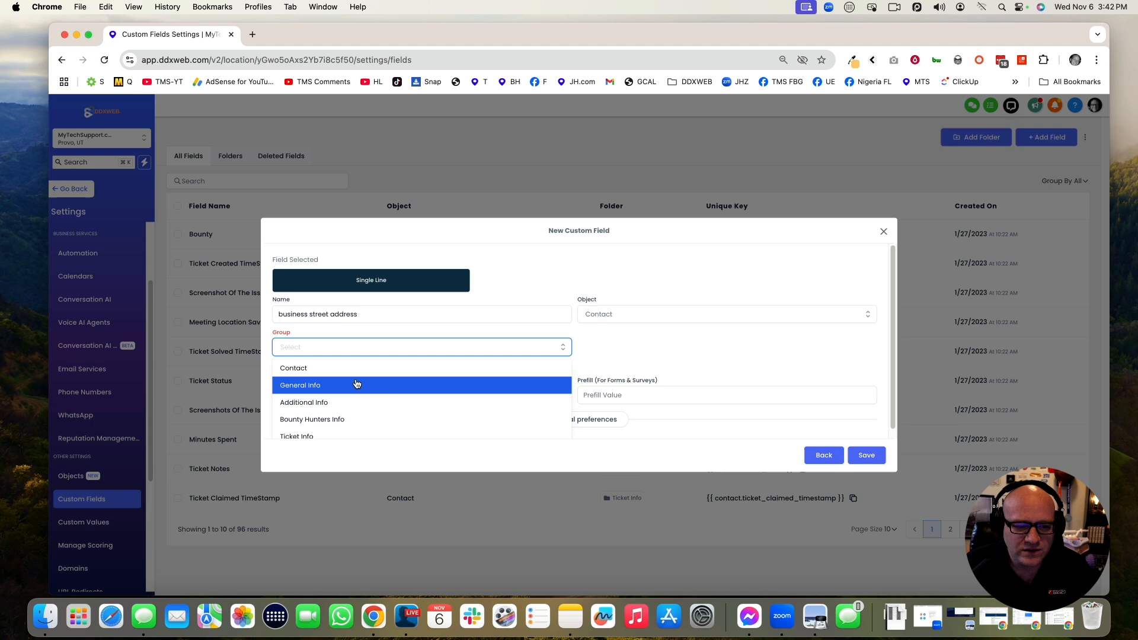
pyautogui.click(358, 384)
pyautogui.click(868, 450)
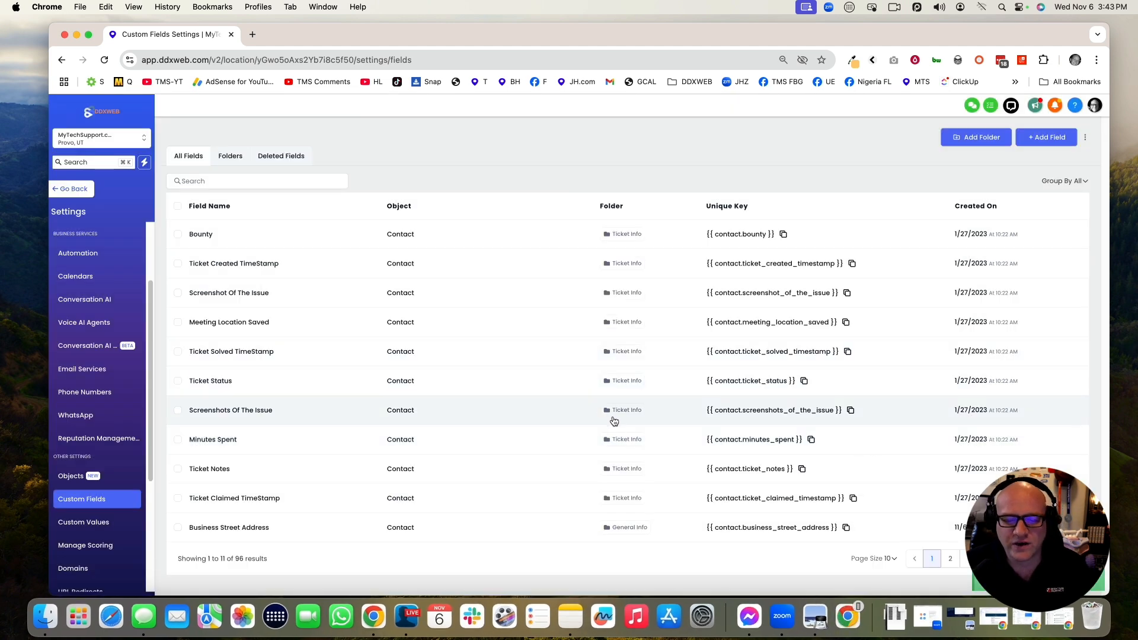
# - Return to the contact's record and clear the unsaved e-mail text from its tags entry
pyautogui.click(77, 192)
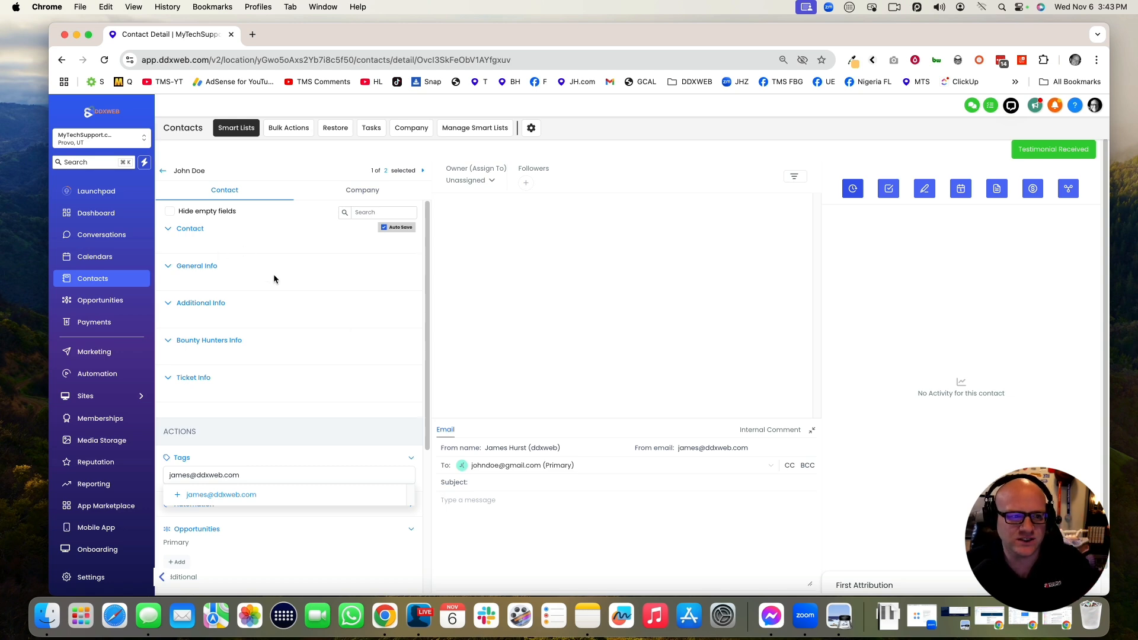
pyautogui.scroll(-5, 277, 294)
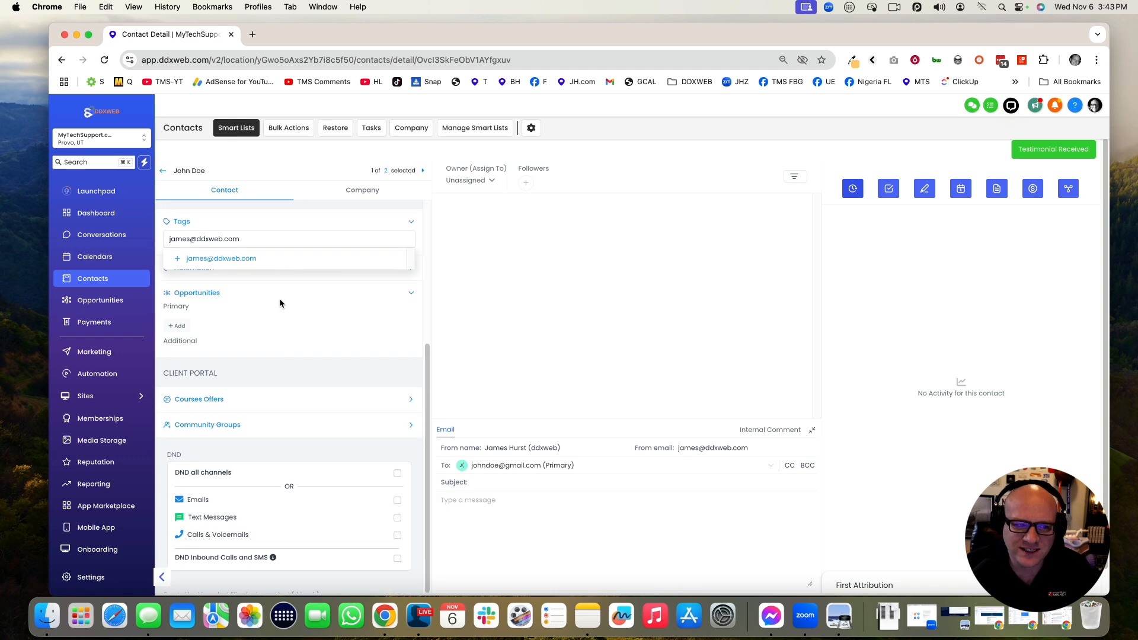
pyautogui.scroll(1, 280, 298)
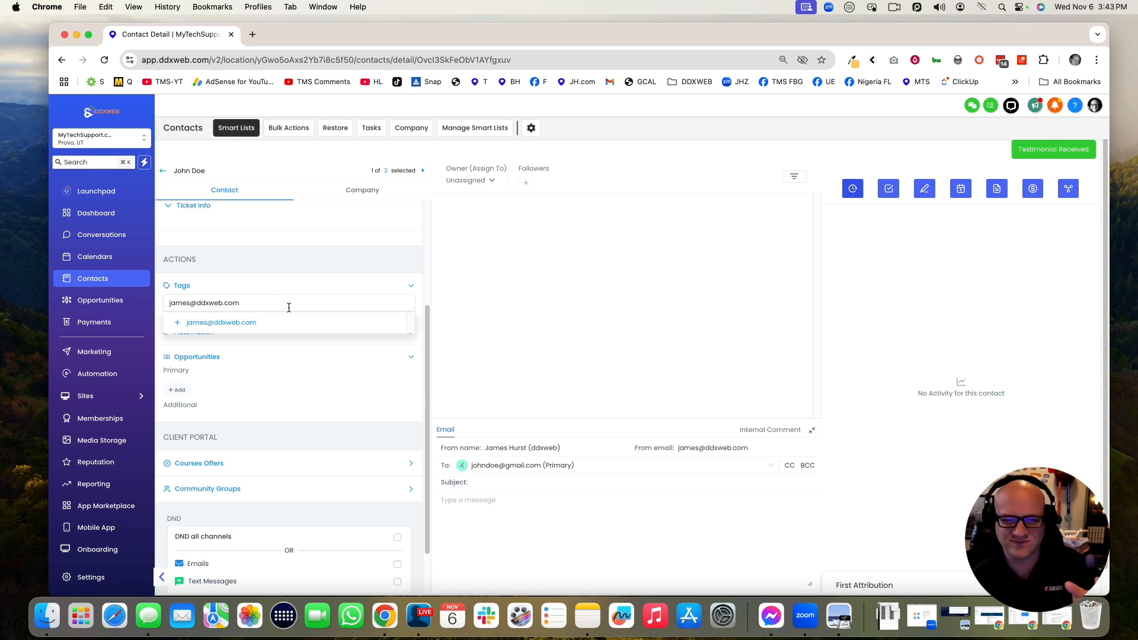
pyautogui.click(253, 237)
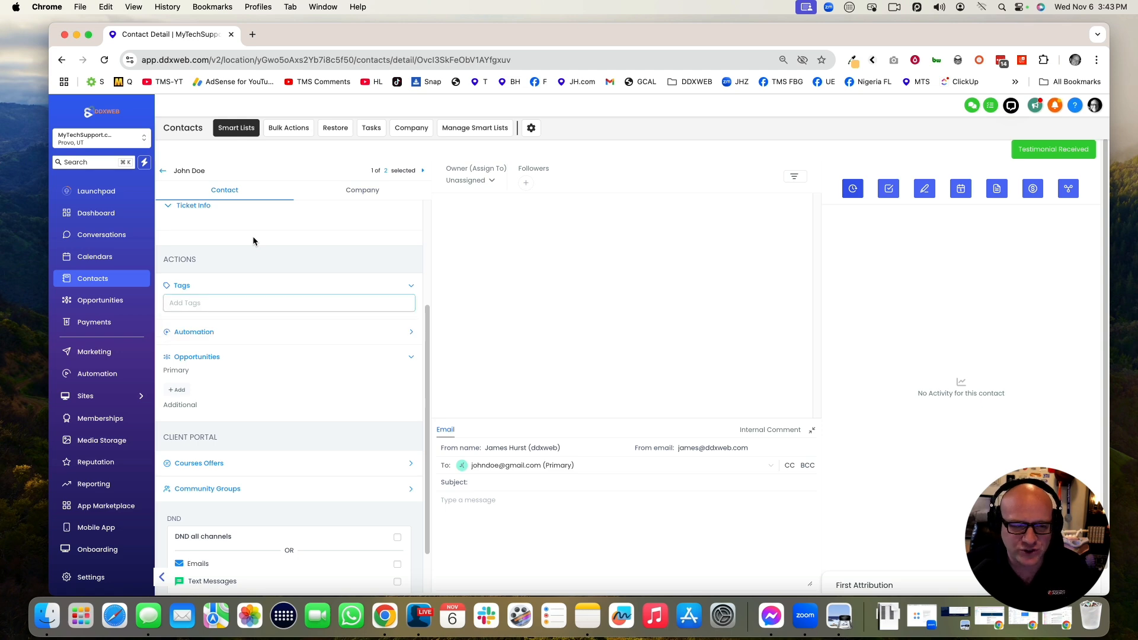
pyautogui.click(253, 237)
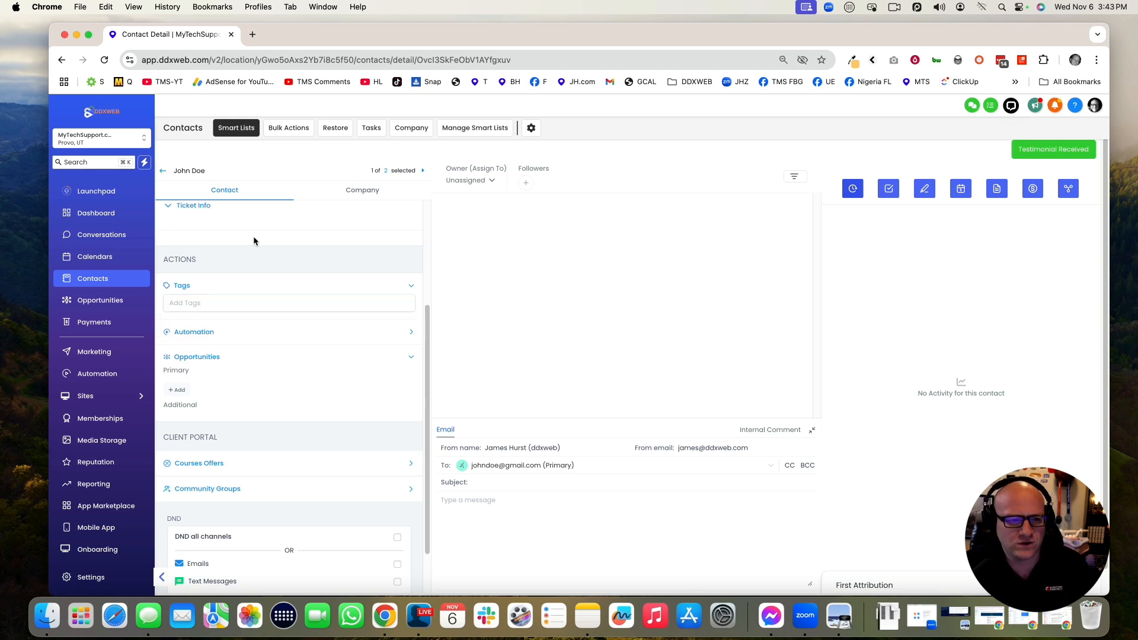
# - Reopen the first contact from the contacts list and check its Company section for an associated company
pyautogui.click(163, 172)
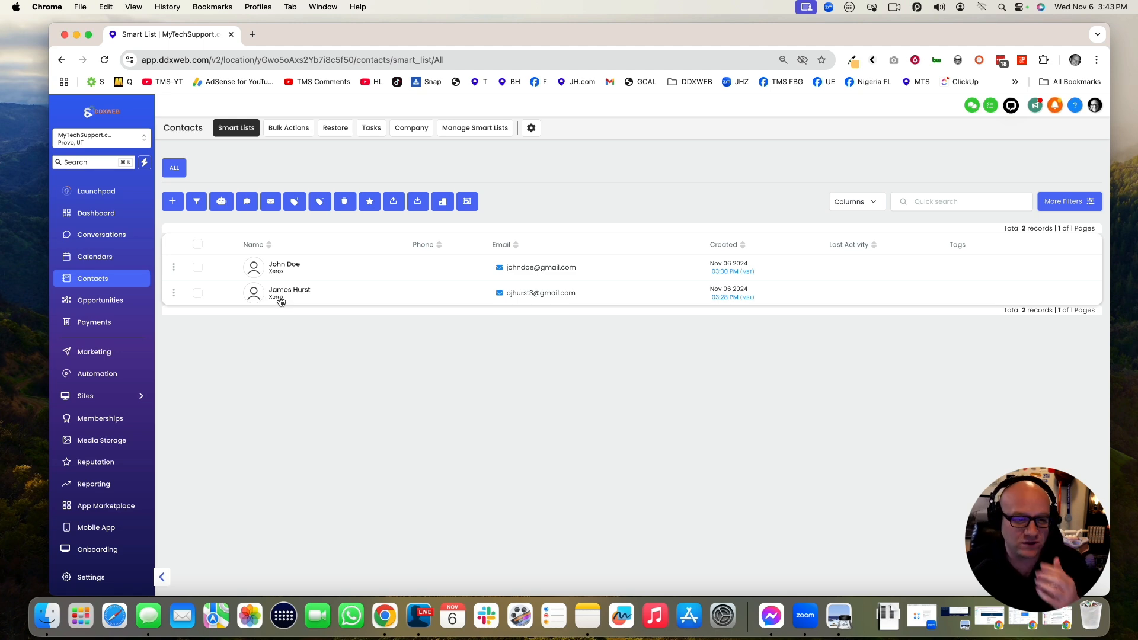
pyautogui.click(282, 266)
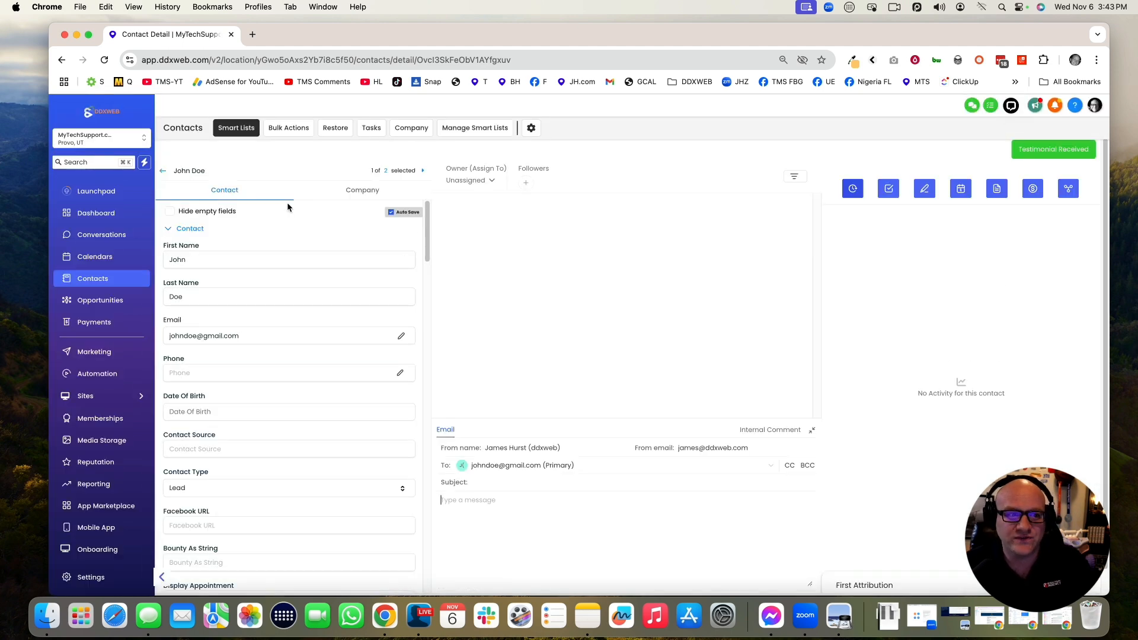
pyautogui.click(363, 190)
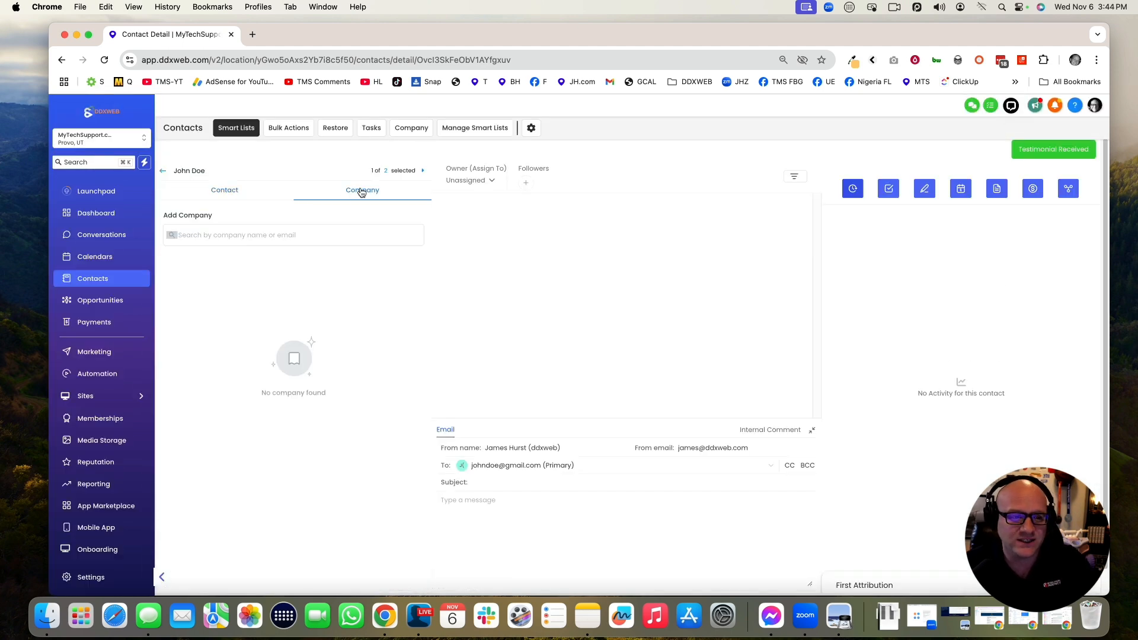
pyautogui.click(189, 235)
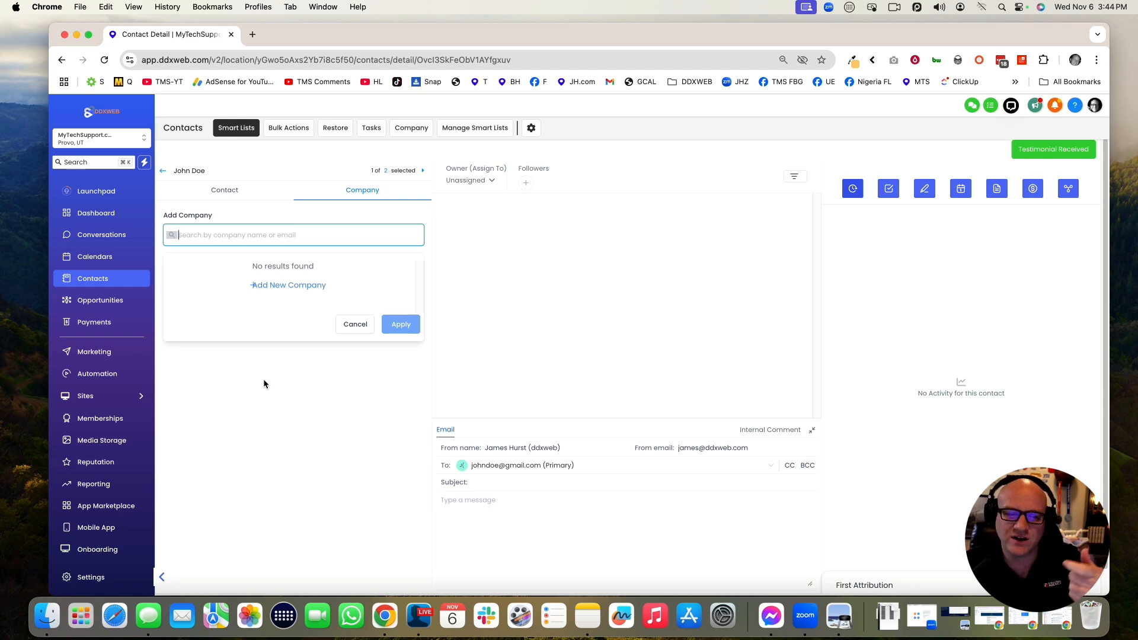
pyautogui.click(289, 370)
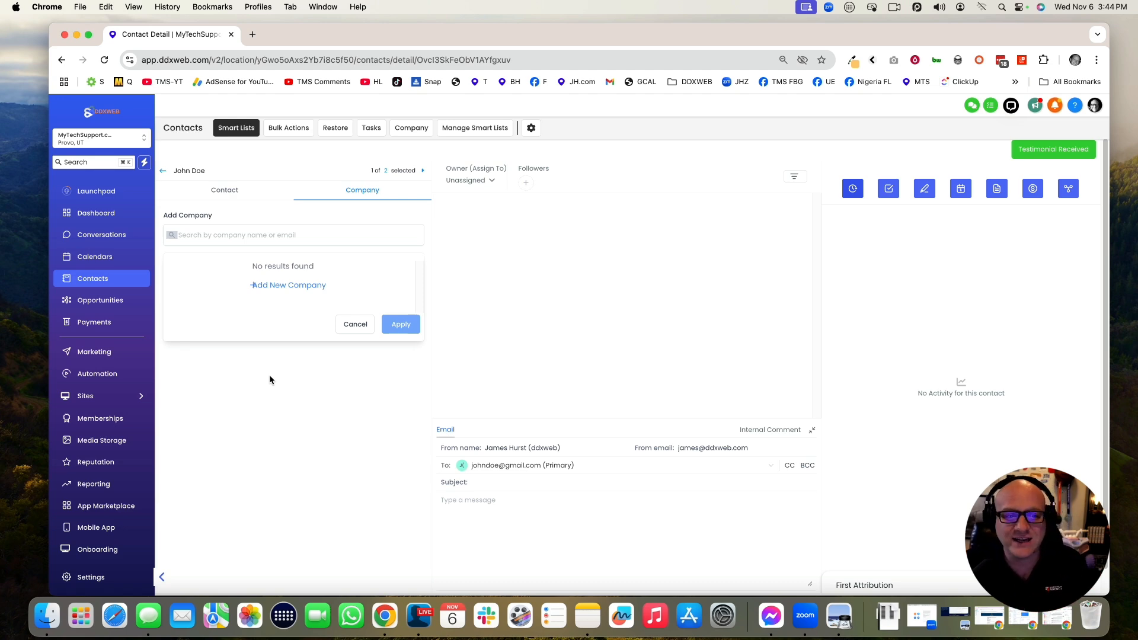
# - Open the Companies settings and review the automation option for creating and associating companies with contacts
pyautogui.click(95, 583)
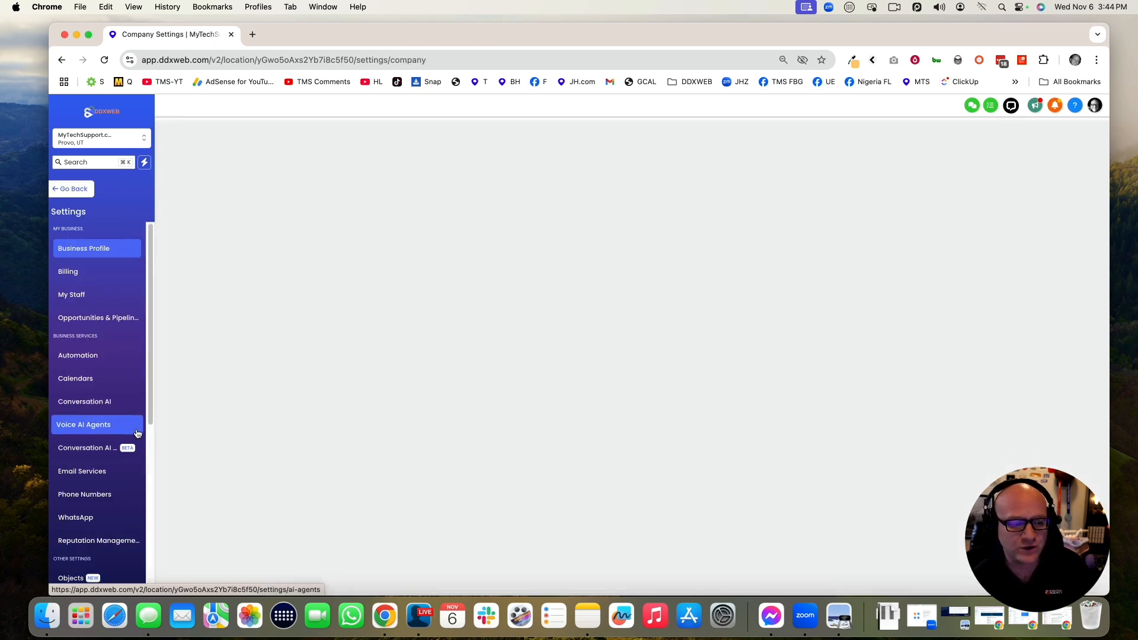
pyautogui.scroll(-5, 101, 386)
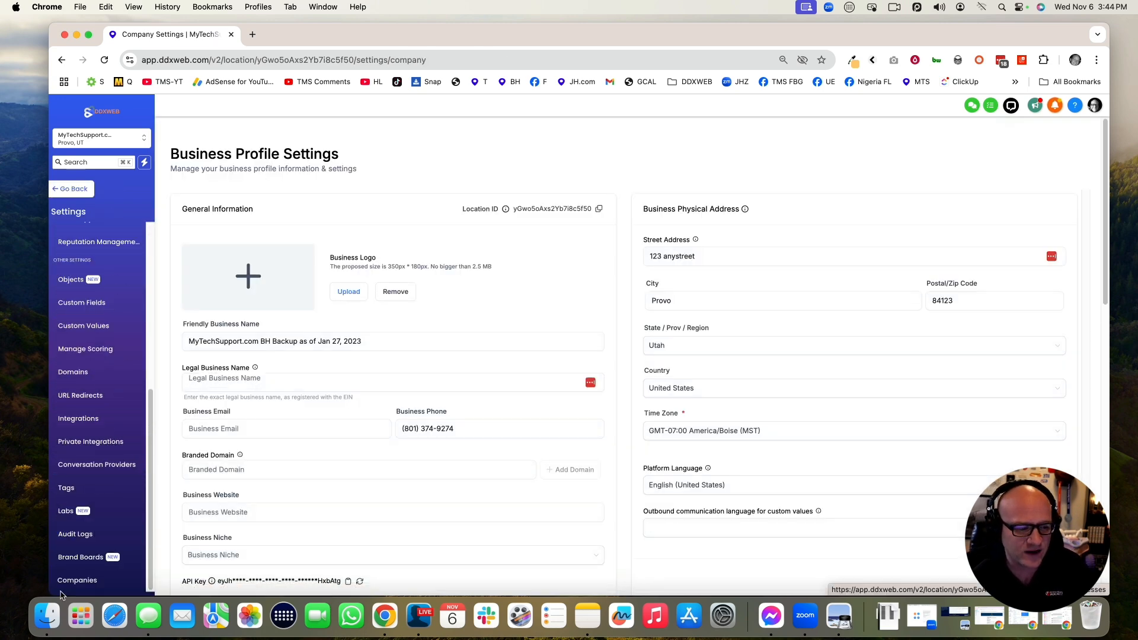
pyautogui.click(78, 584)
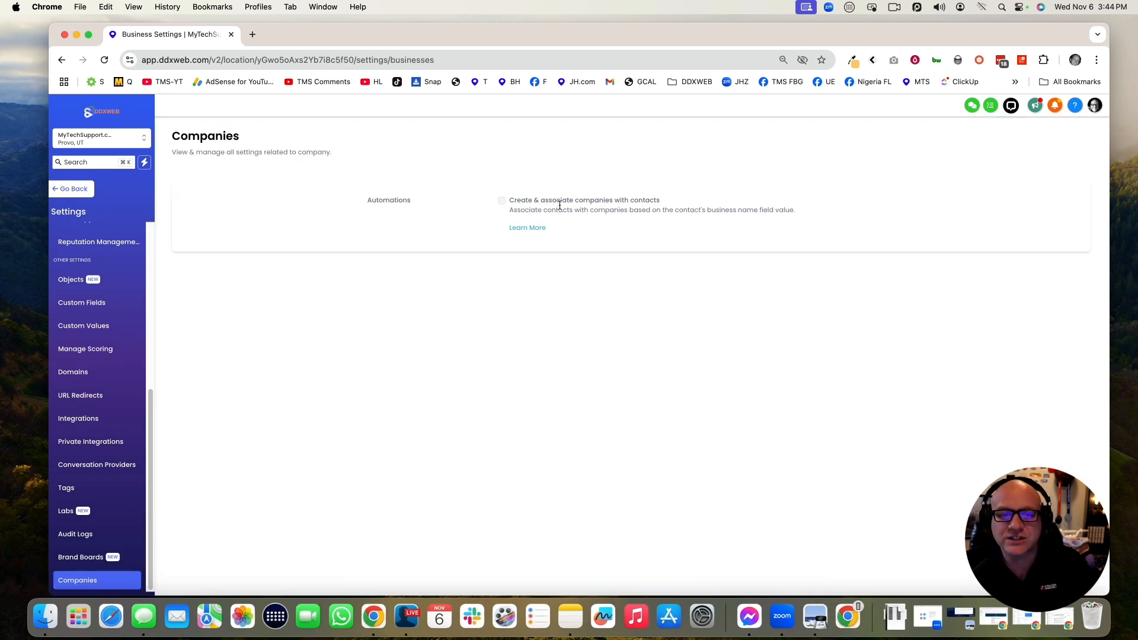
pyautogui.moveTo(576, 205); pyautogui.dragTo(672, 198)
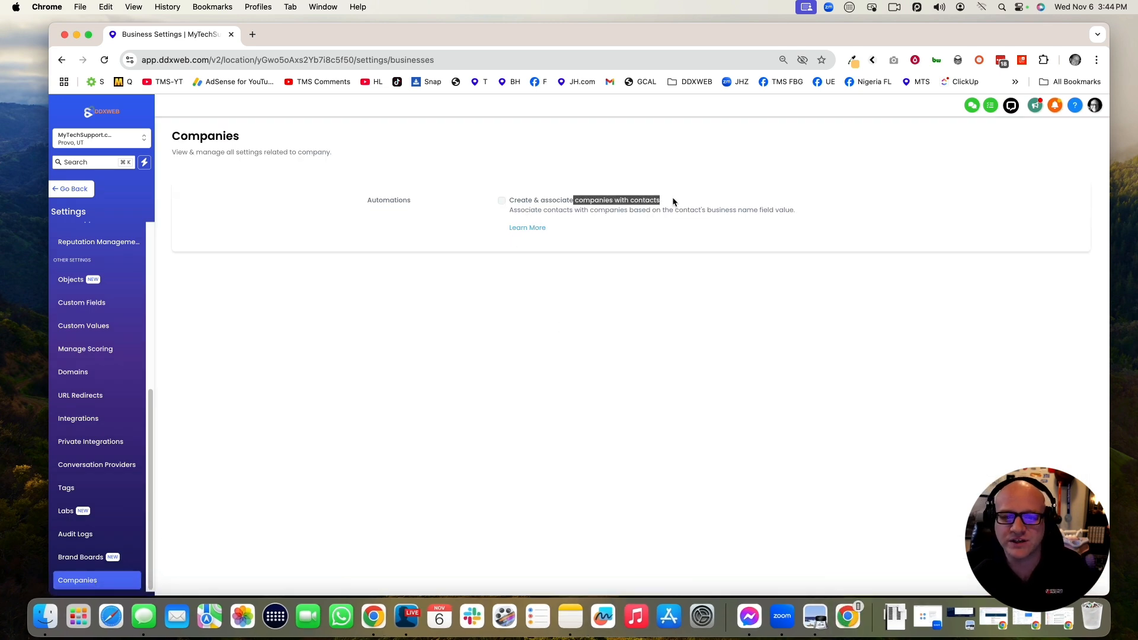
pyautogui.click(615, 228)
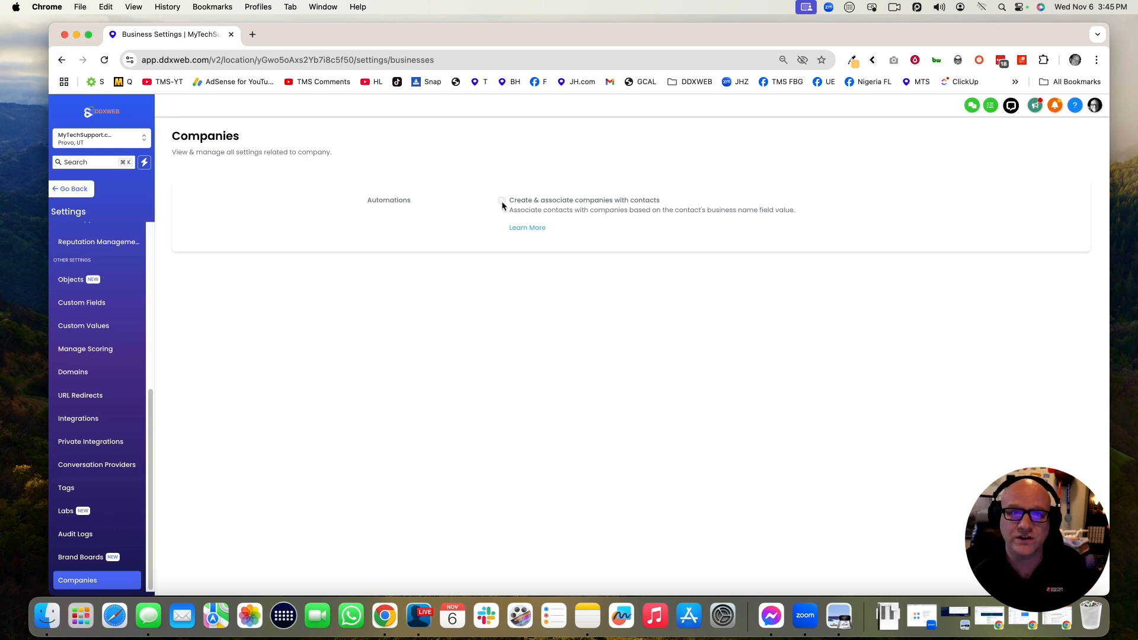
# - Enable creating and associating companies with contacts, accept retroactive company records for existing contacts, and reload the settings page
pyautogui.click(501, 201)
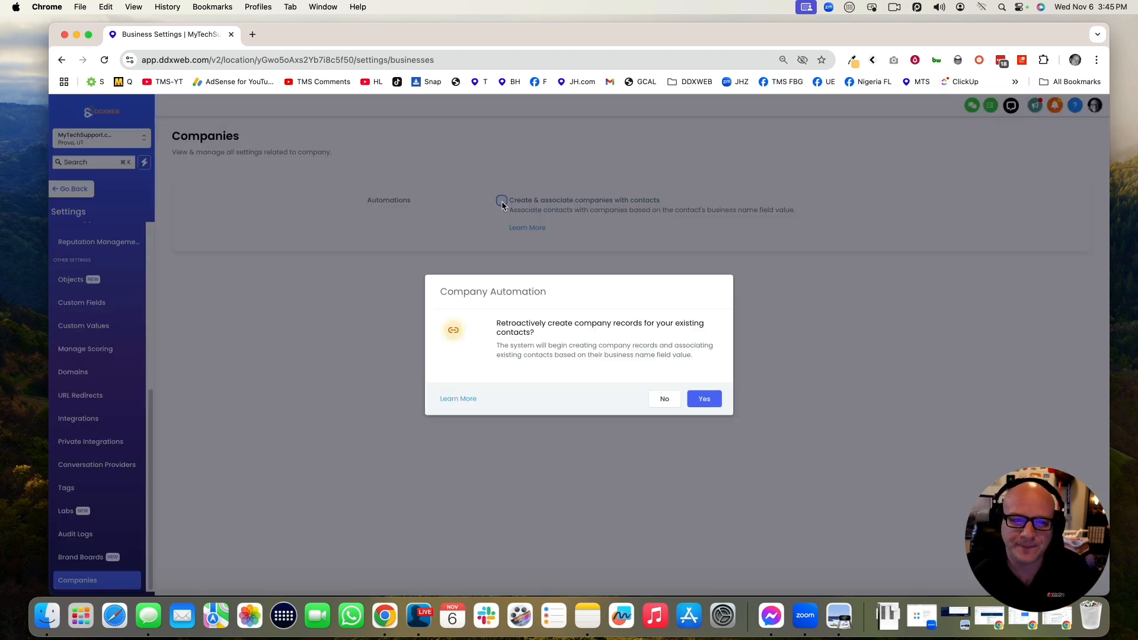
pyautogui.moveTo(465, 291); pyautogui.dragTo(668, 333)
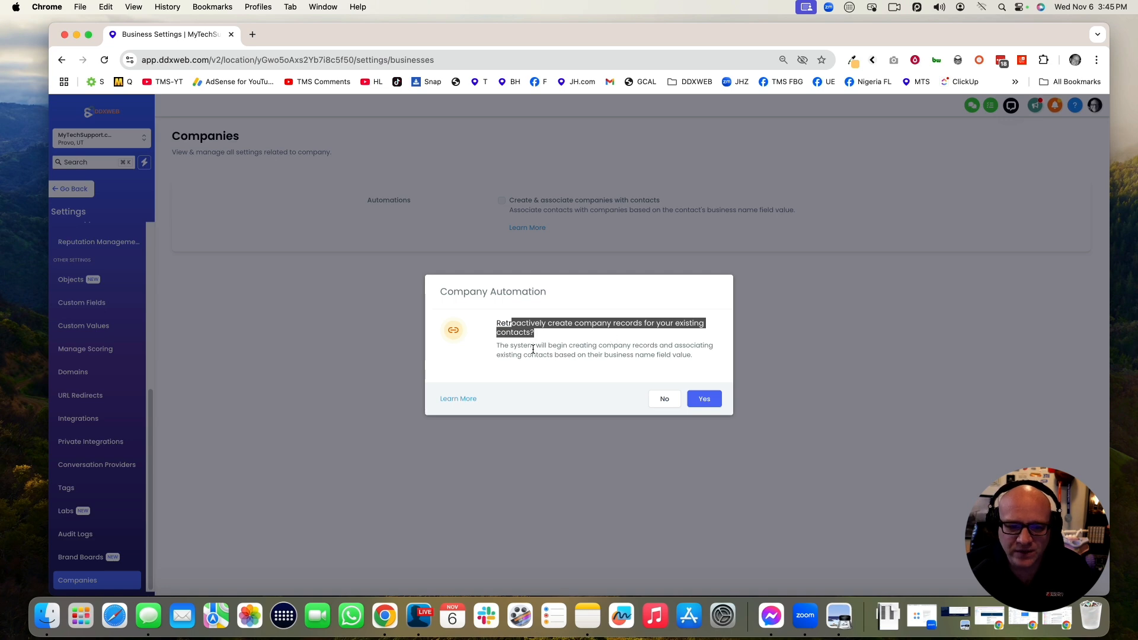
pyautogui.moveTo(598, 346); pyautogui.dragTo(686, 355)
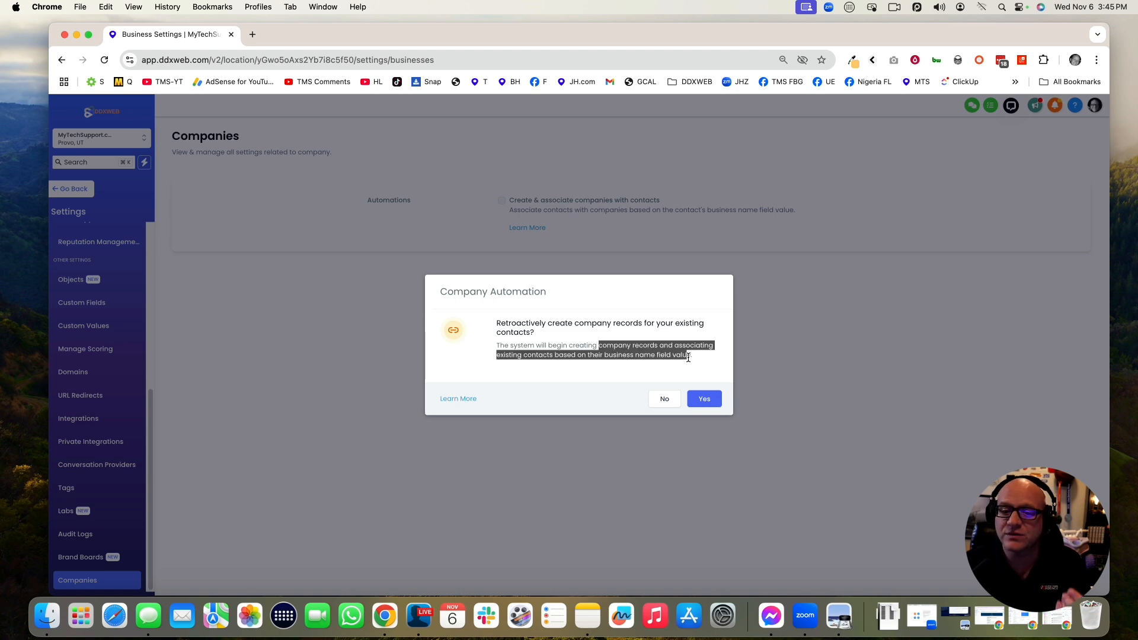
pyautogui.click(654, 370)
pyautogui.click(705, 398)
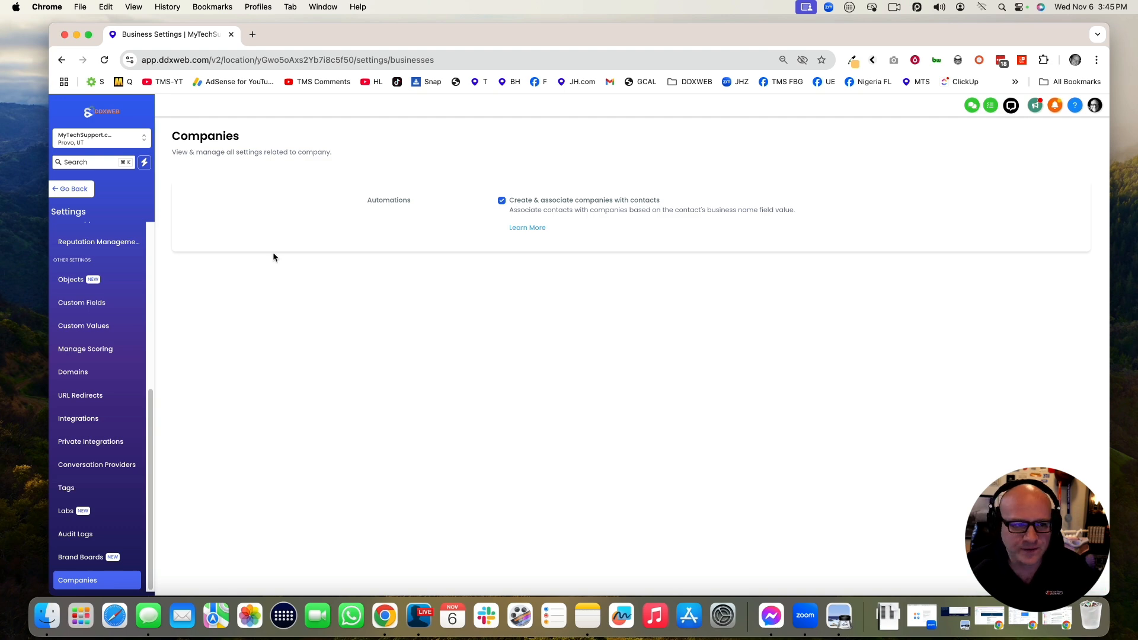
pyautogui.click(105, 60)
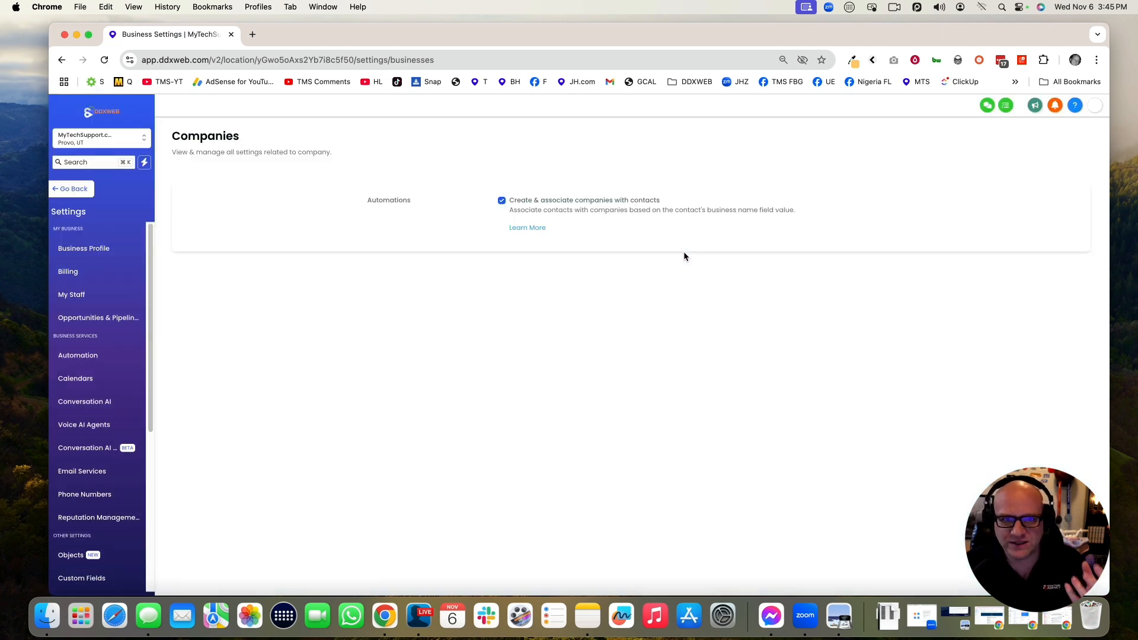
# - Open the first contact from the contacts list and review the company details in its Company section
pyautogui.click(71, 190)
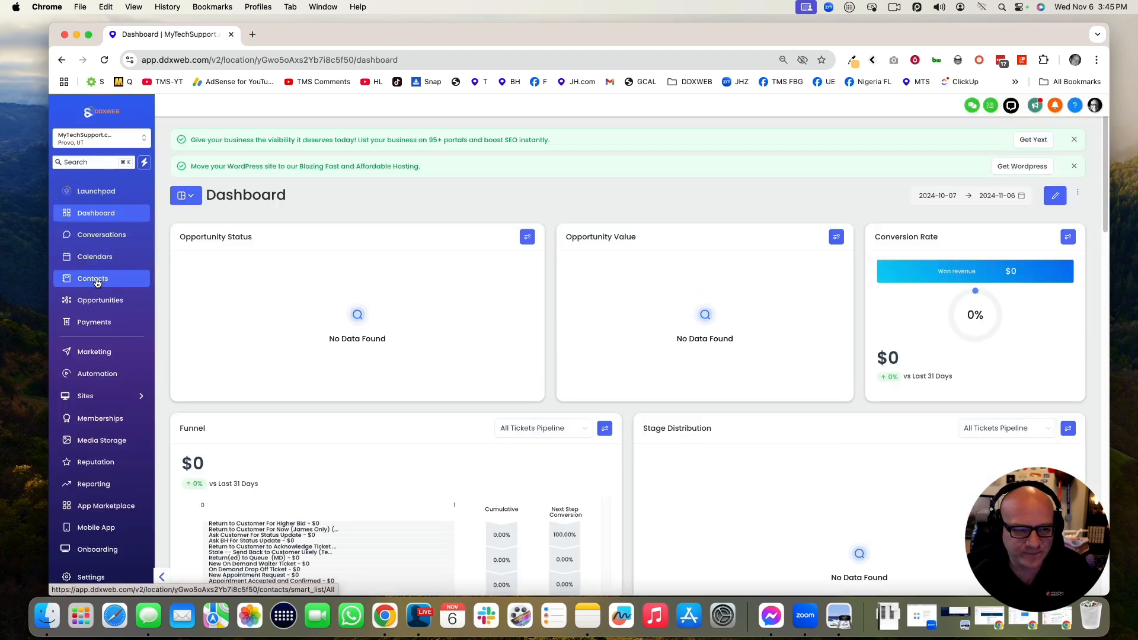
pyautogui.click(97, 283)
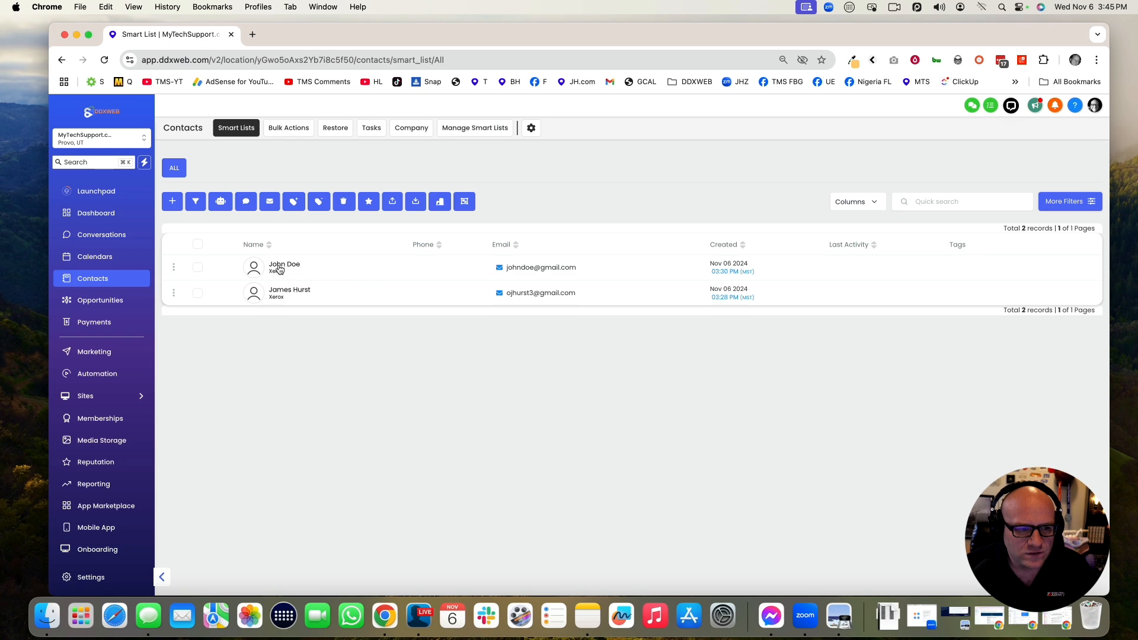
pyautogui.click(279, 266)
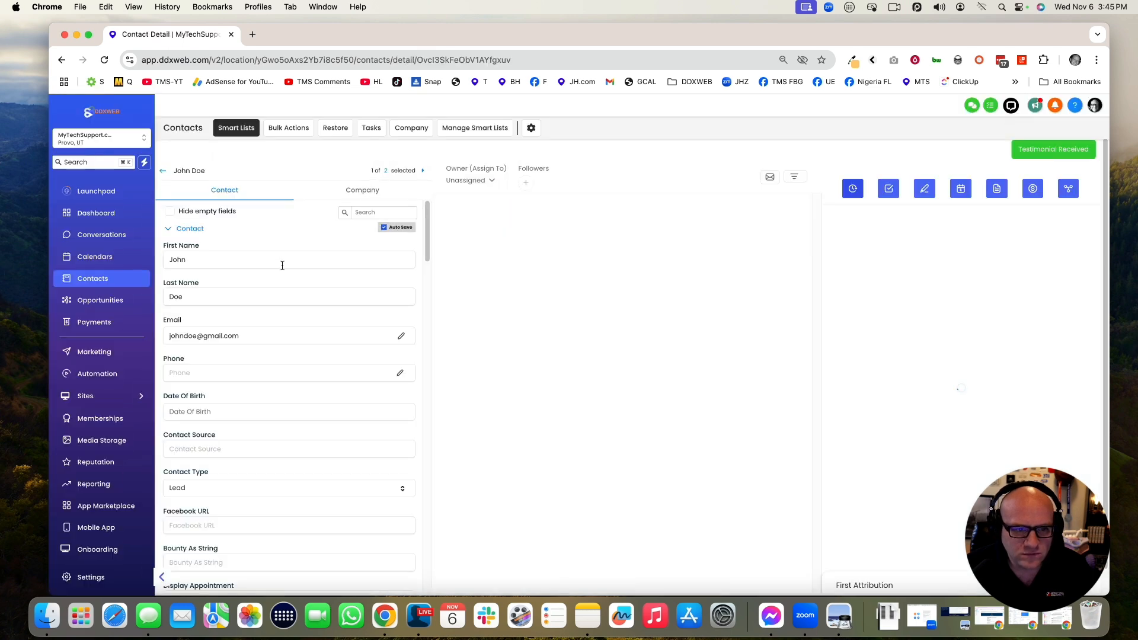
pyautogui.click(366, 190)
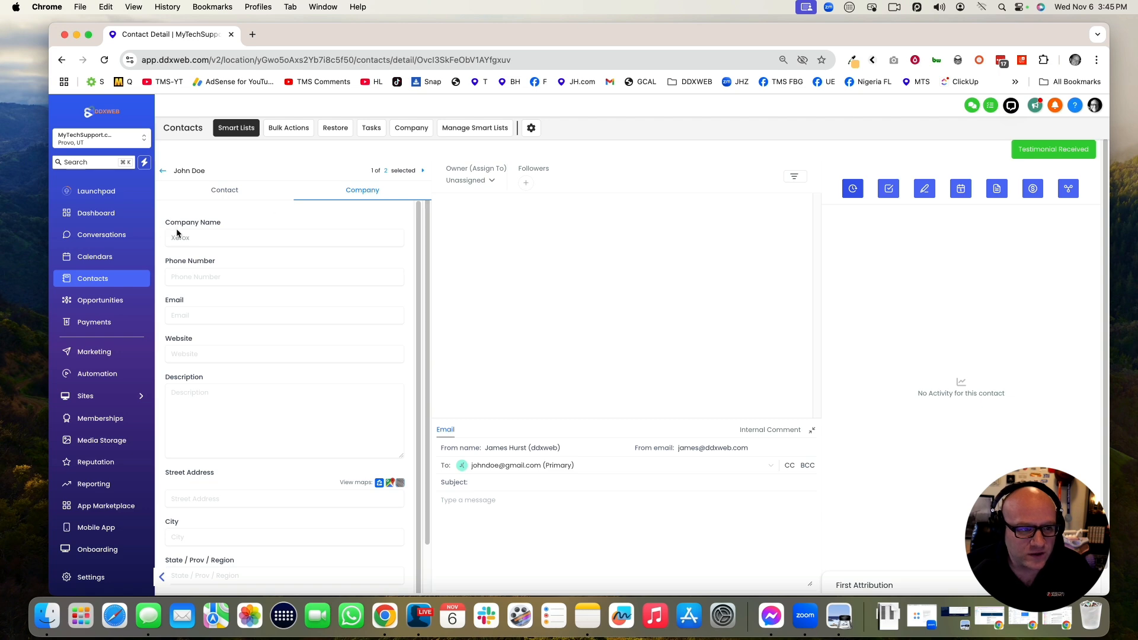
pyautogui.moveTo(177, 224); pyautogui.dragTo(217, 236)
pyautogui.click(185, 239)
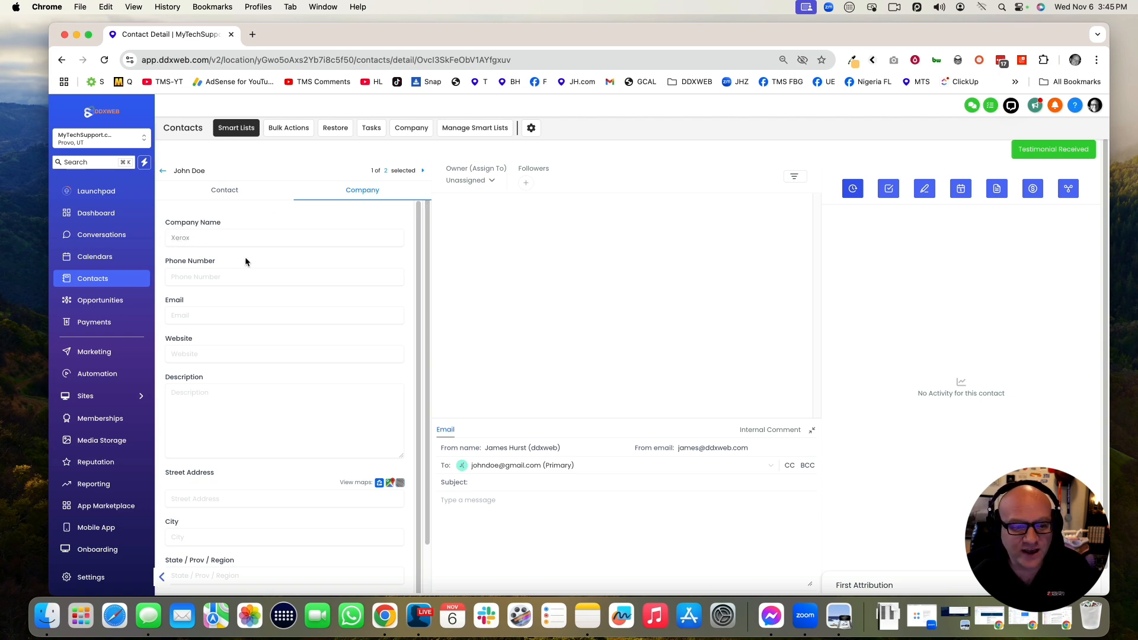
pyautogui.scroll(-1, 244, 259)
pyautogui.scroll(-5, 268, 368)
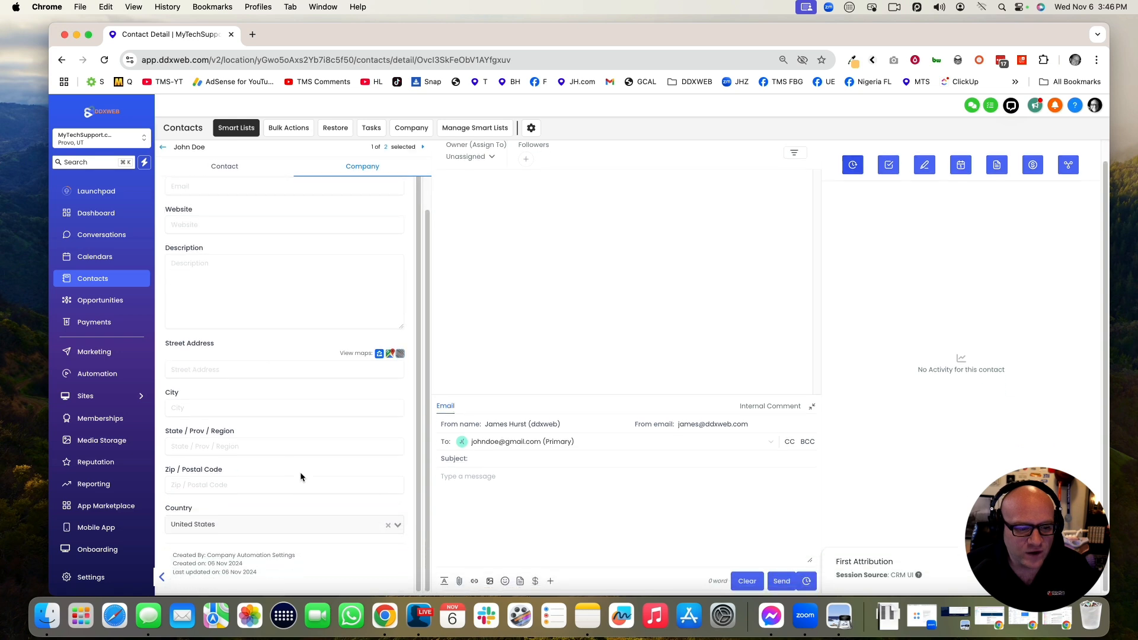
pyautogui.scroll(4, 319, 340)
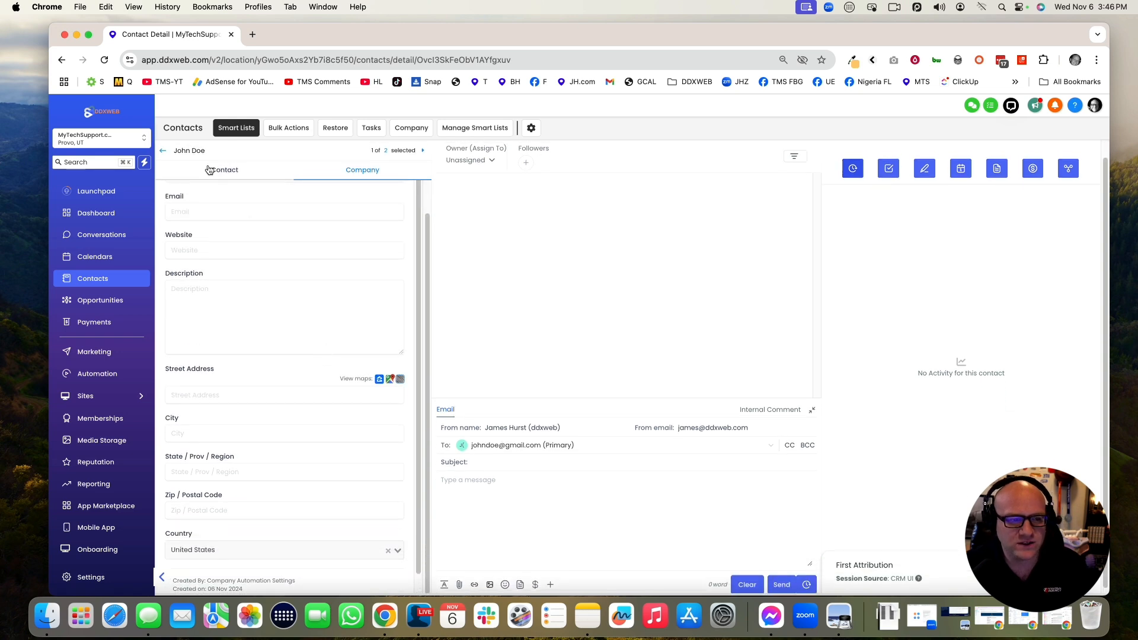
pyautogui.scroll(2, 278, 243)
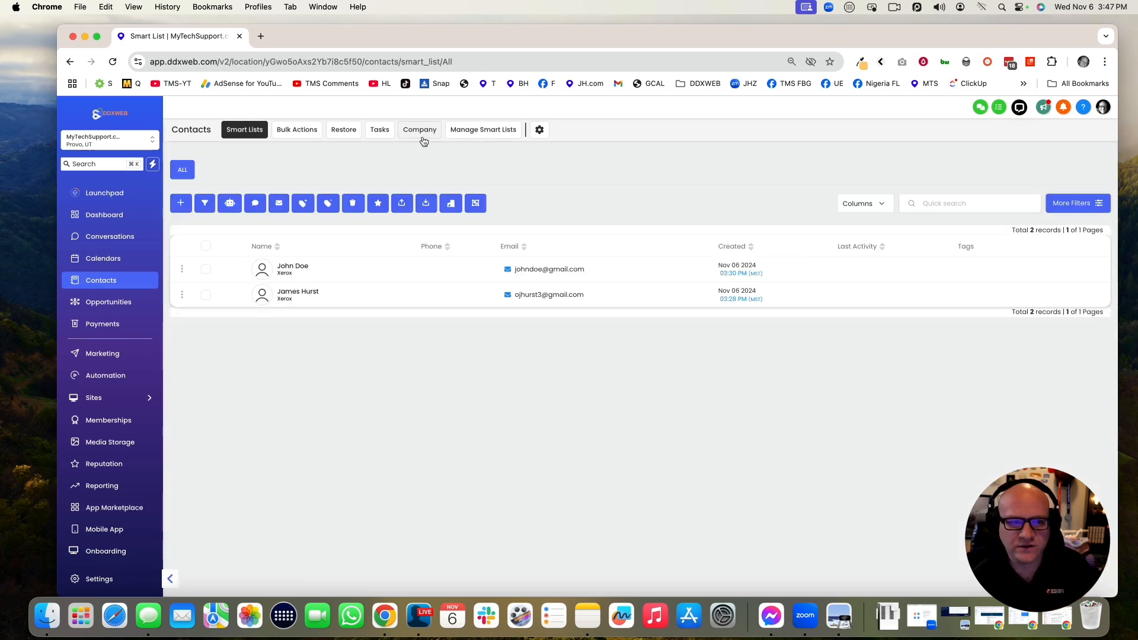
# - Open the Xerox record from the company list, enter the company's phone number and save it
pyautogui.click(423, 135)
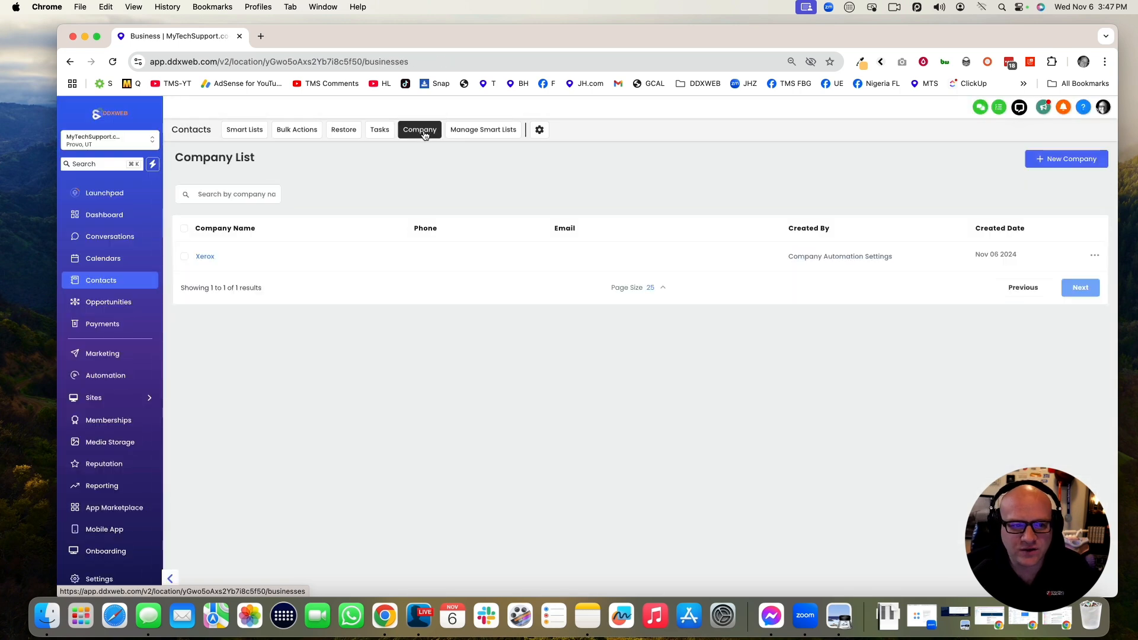
pyautogui.click(207, 258)
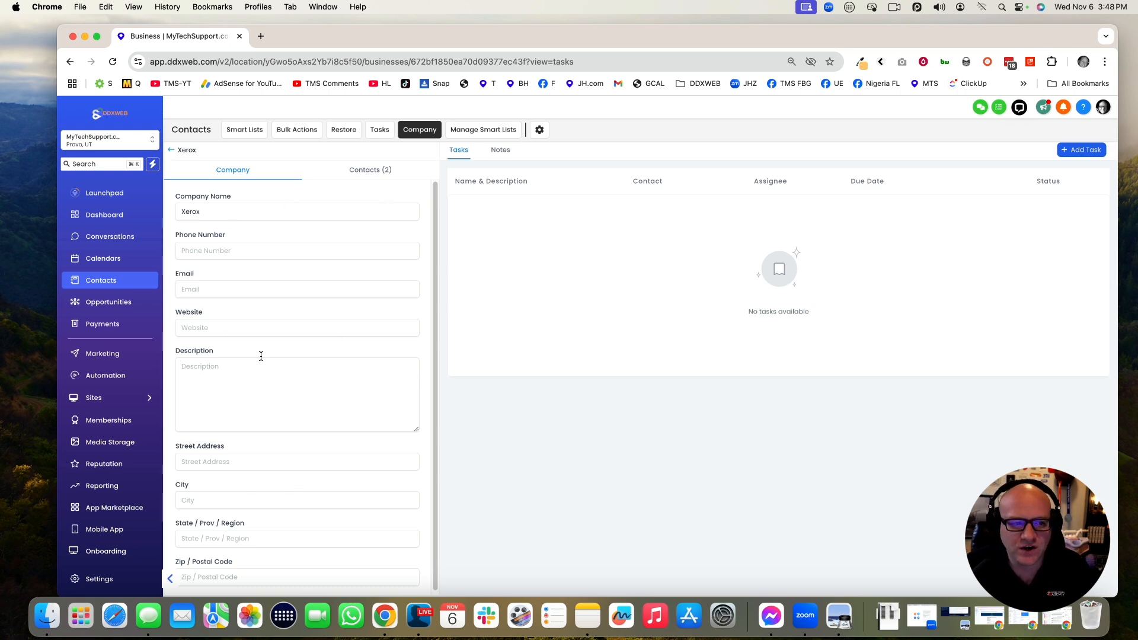
pyautogui.click(220, 252)
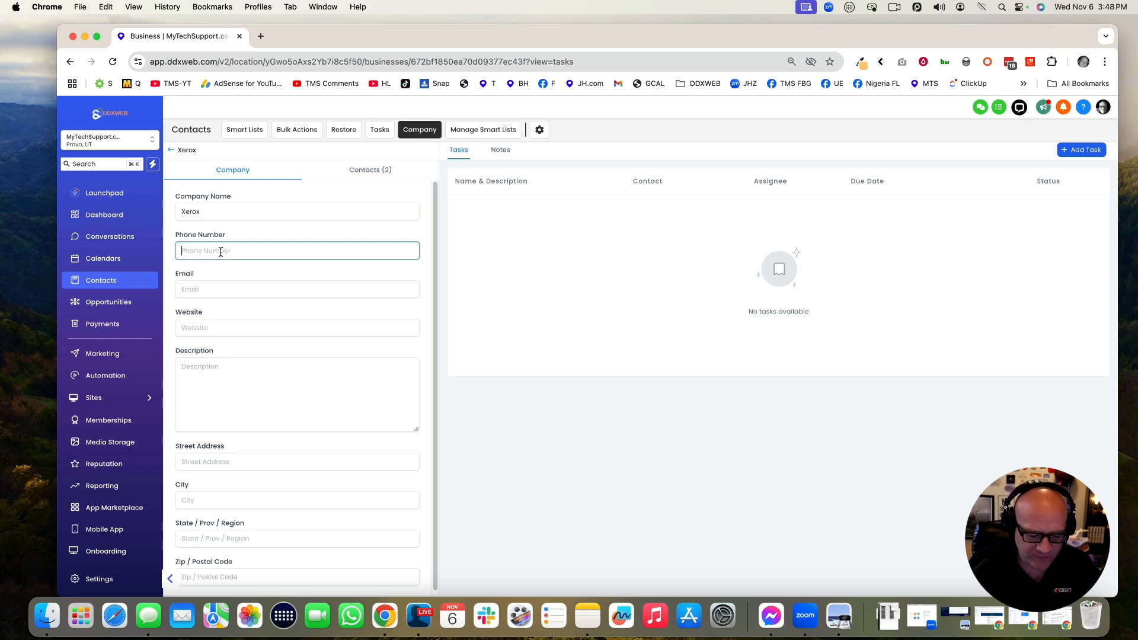
pyautogui.write('+1555')
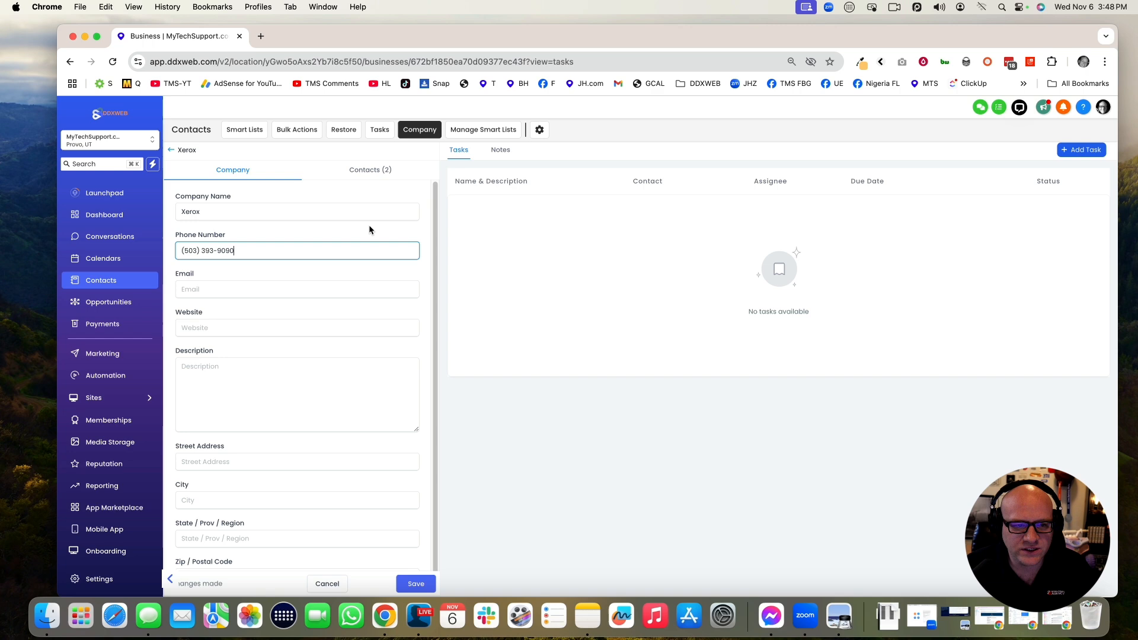
pyautogui.click(410, 580)
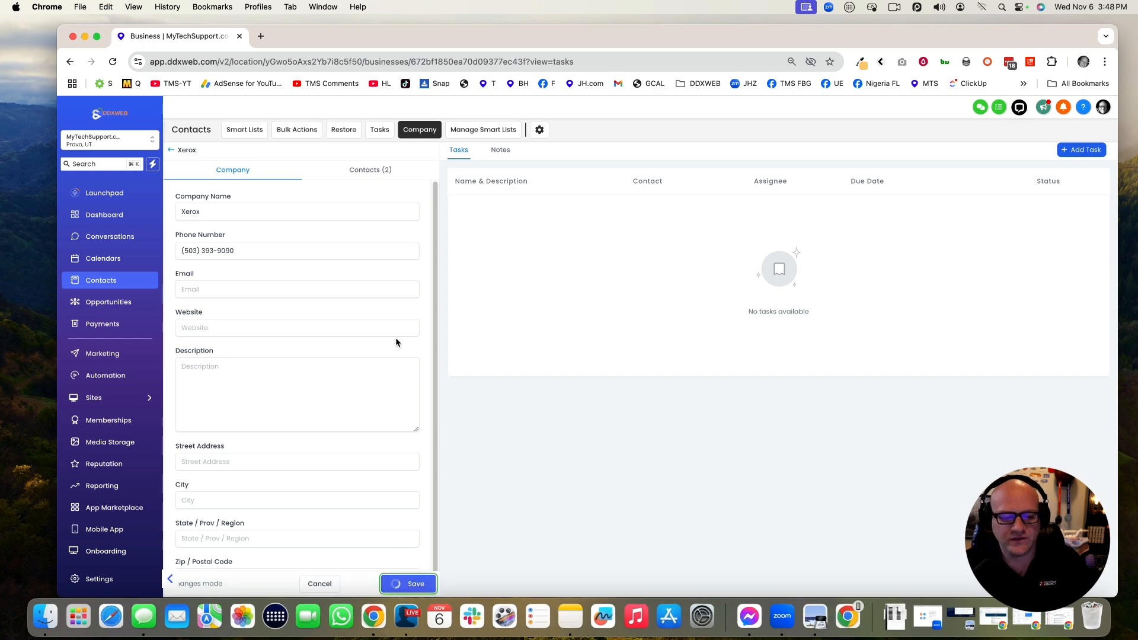
# - Review the contacts associated with the Xerox company and return to the company list
pyautogui.click(375, 172)
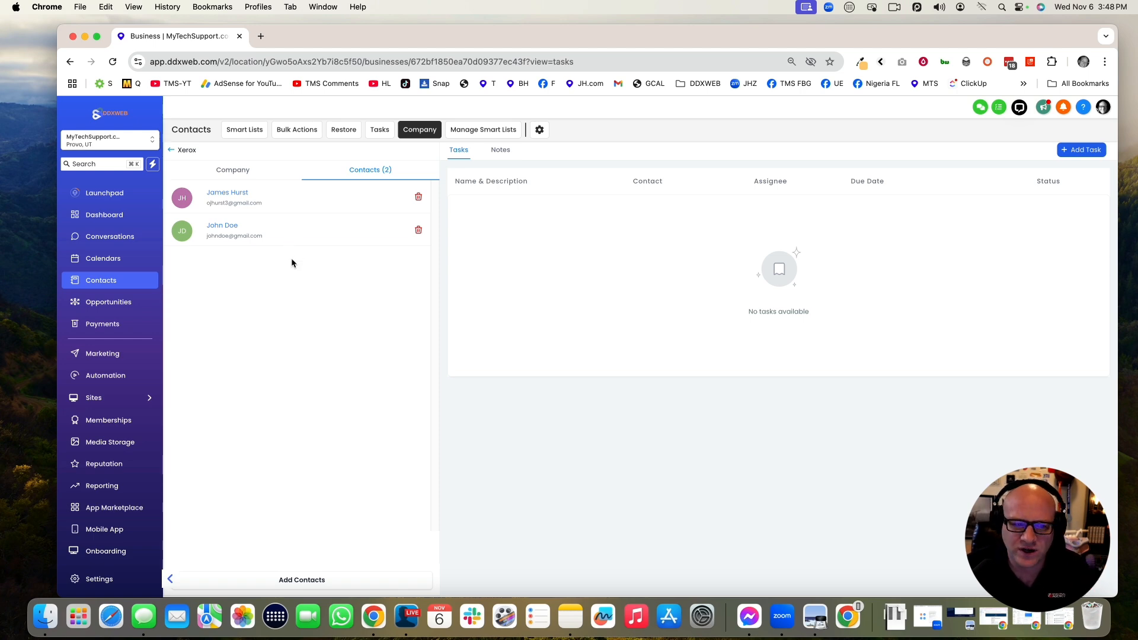
pyautogui.click(229, 176)
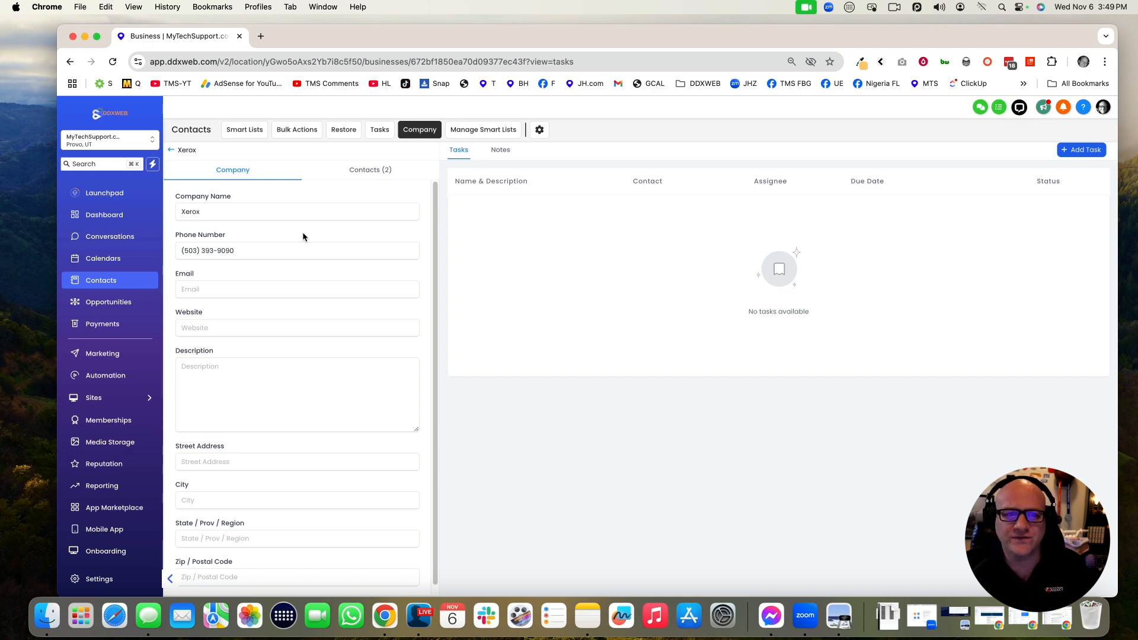
pyautogui.click(172, 150)
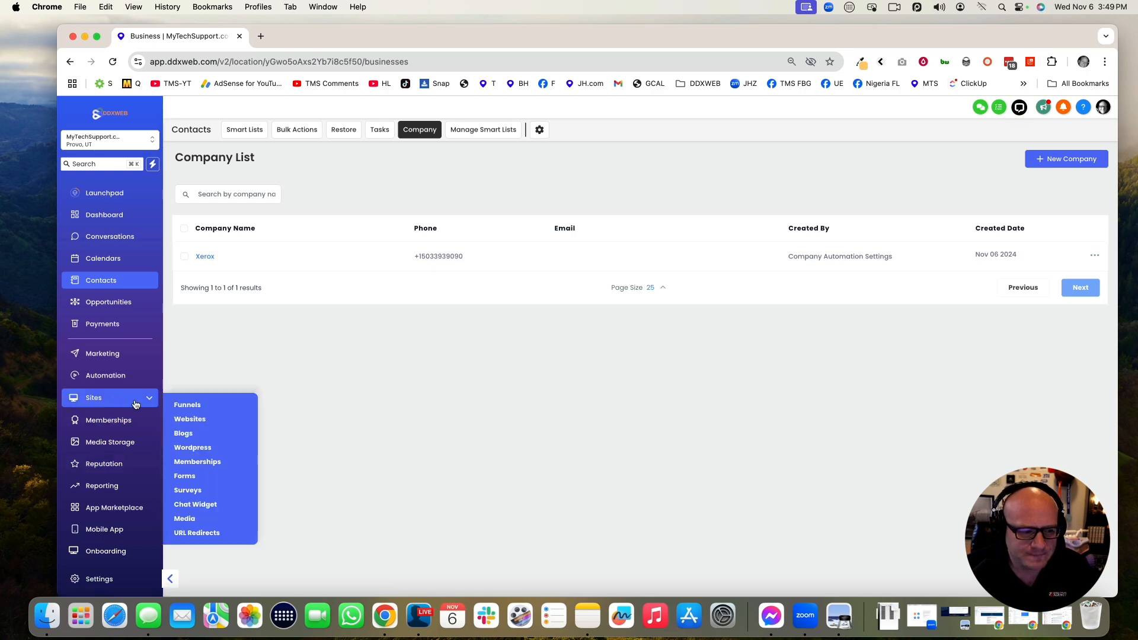
# - Open the Forms area of Sites and create a new form from scratch
pyautogui.click(184, 477)
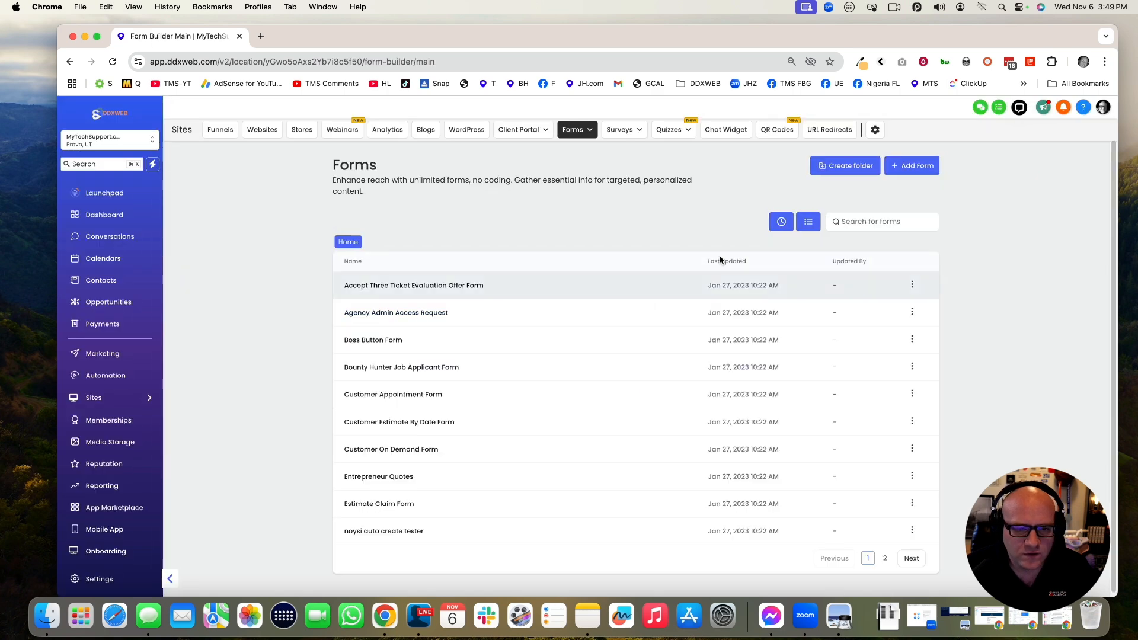
pyautogui.click(910, 171)
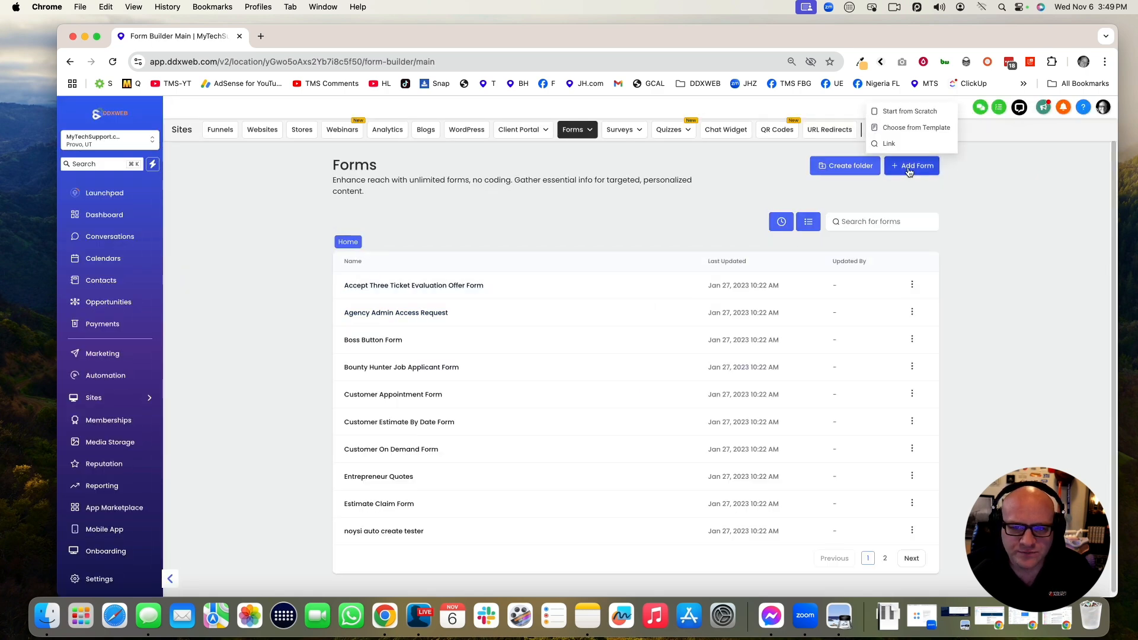
pyautogui.click(895, 111)
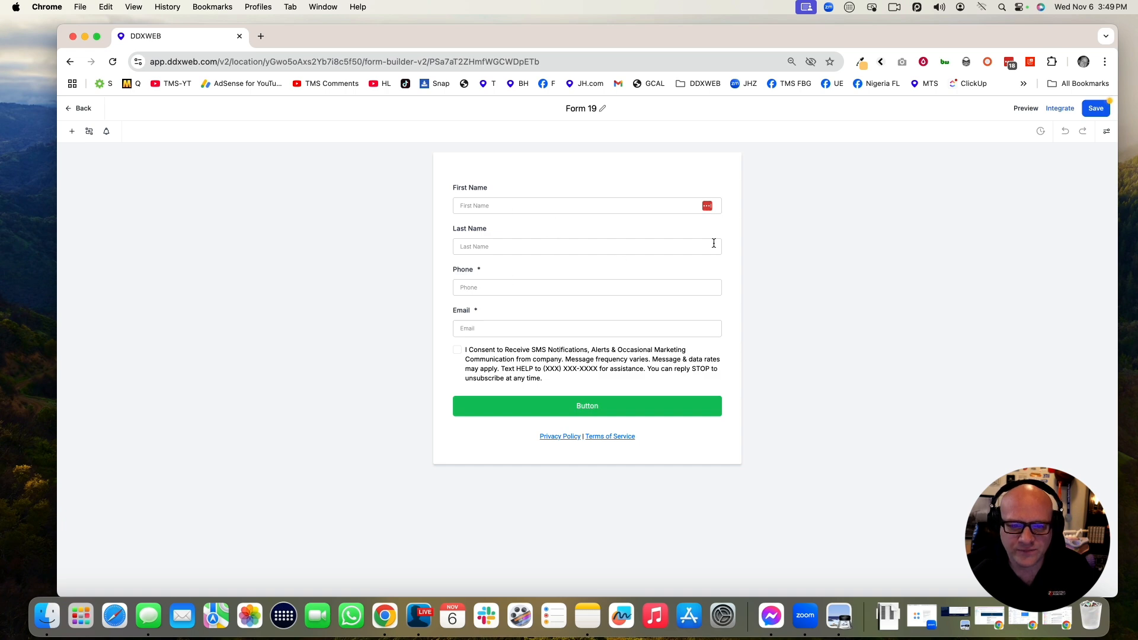
# - Remove the Last Name, Phone and SMS consent elements from the form
pyautogui.click(623, 238)
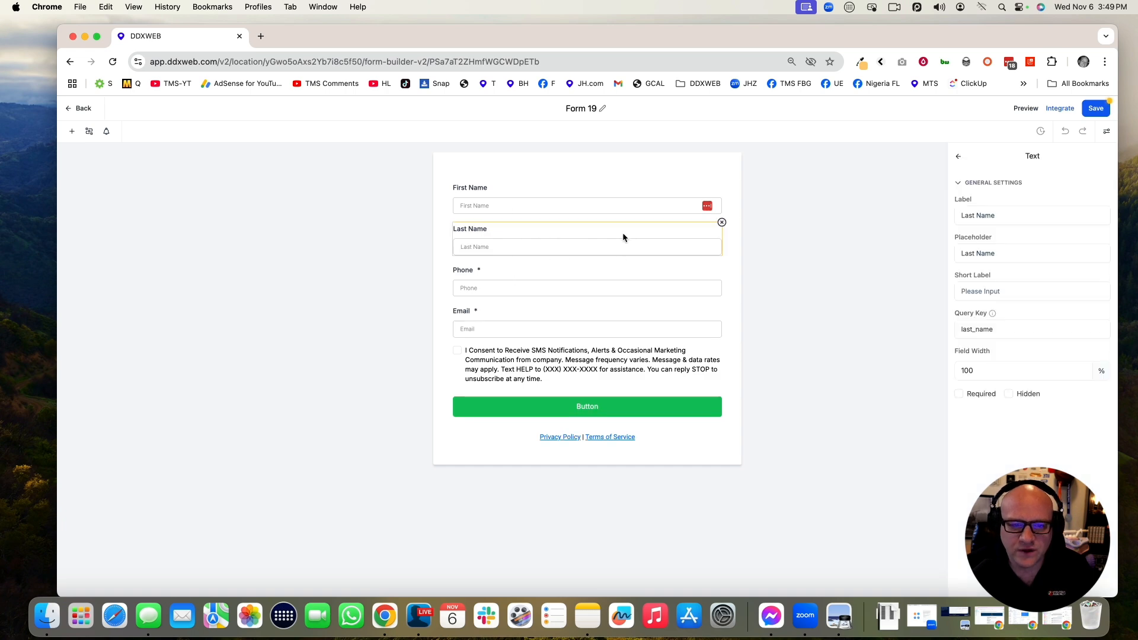
pyautogui.click(721, 222)
pyautogui.click(715, 230)
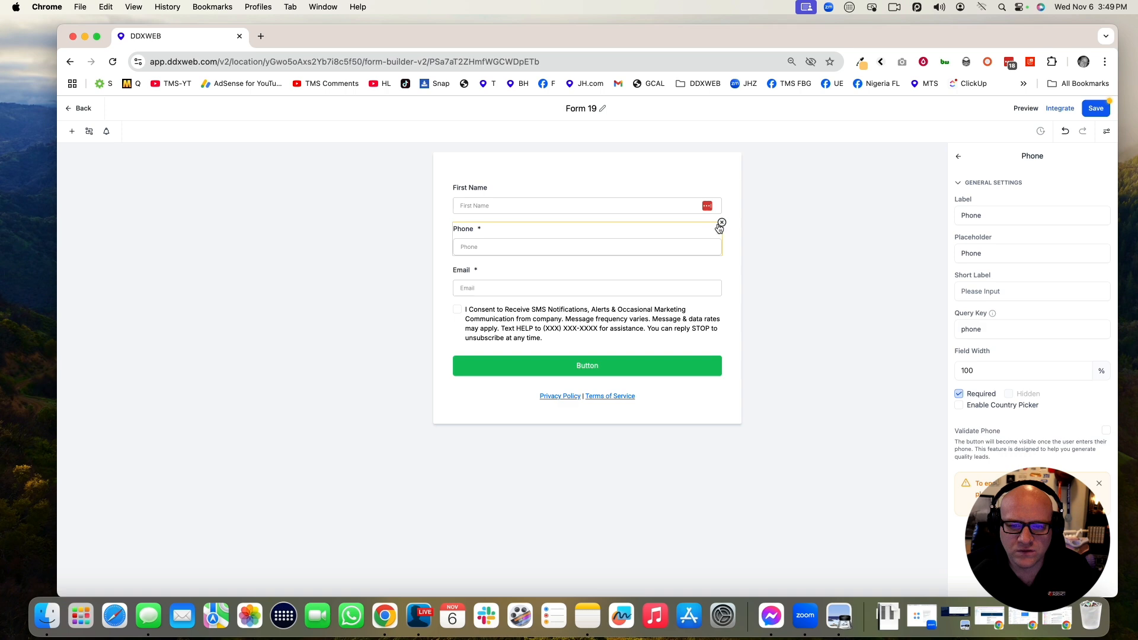
pyautogui.click(720, 224)
pyautogui.click(684, 271)
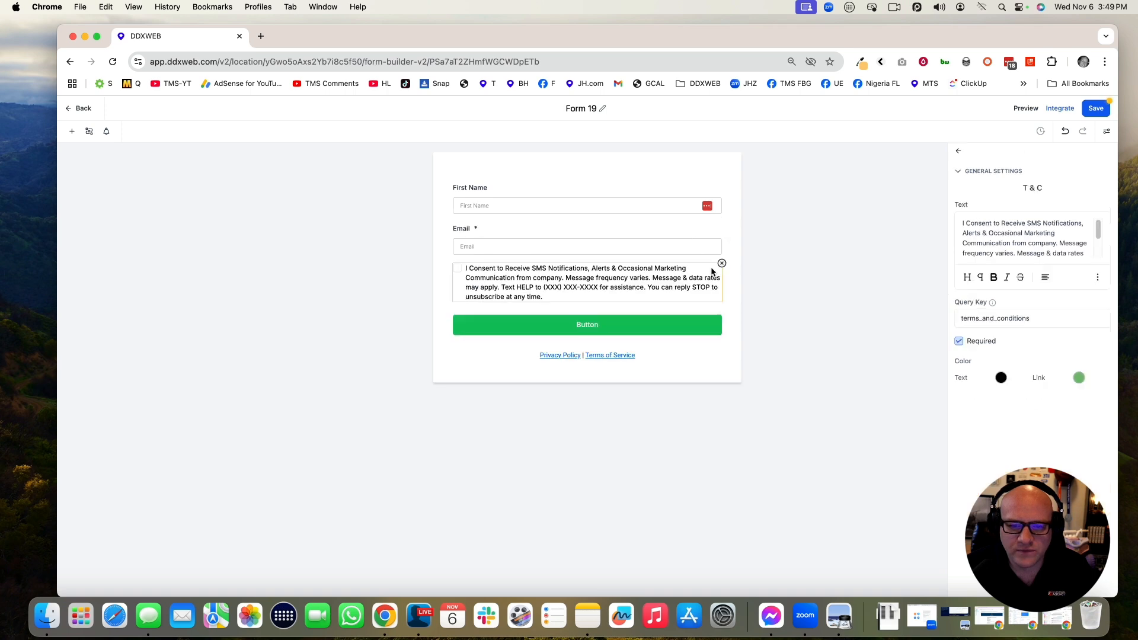
pyautogui.click(719, 266)
pyautogui.click(246, 275)
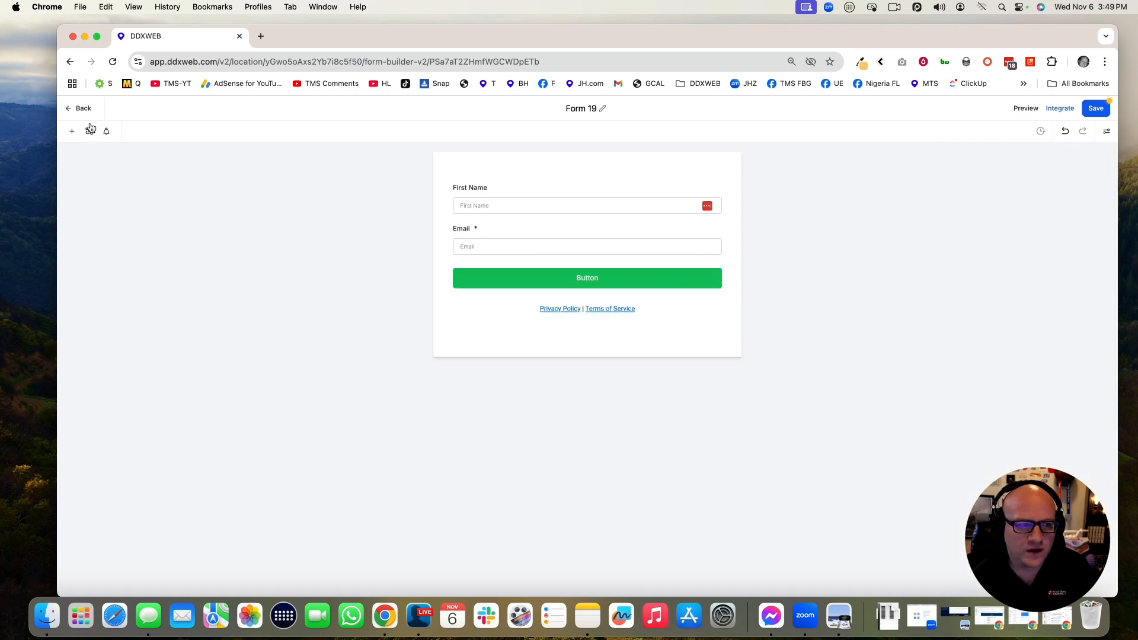
# - Search the contact custom fields for "tick" and add the Ticket Name field below Email on the form
pyautogui.click(72, 131)
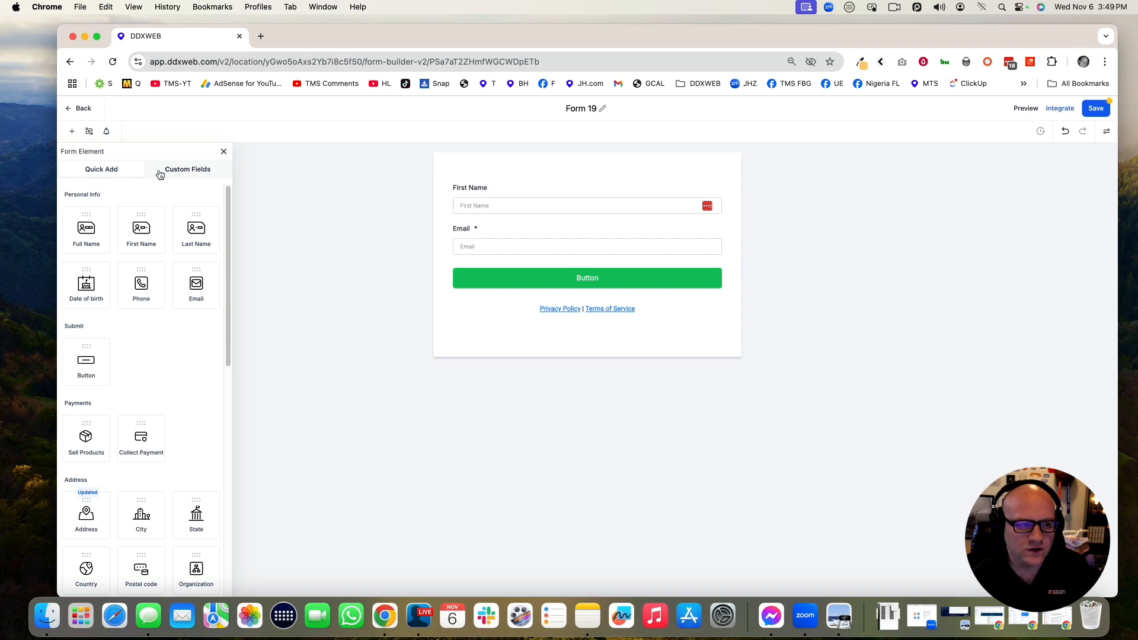
pyautogui.click(173, 171)
pyautogui.click(170, 219)
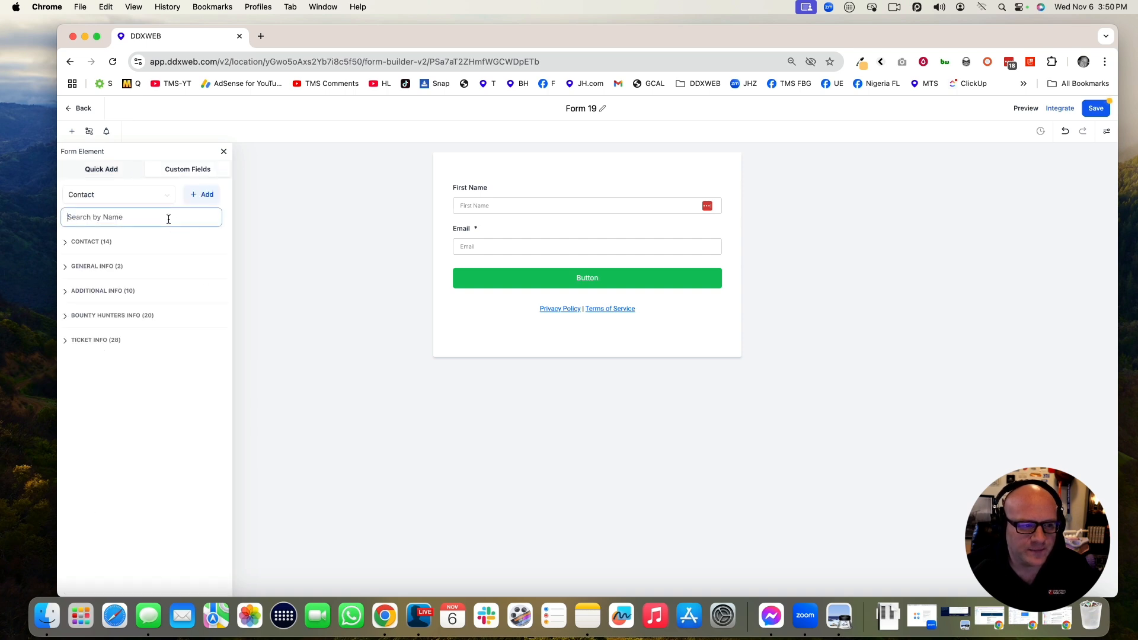
pyautogui.write('tick')
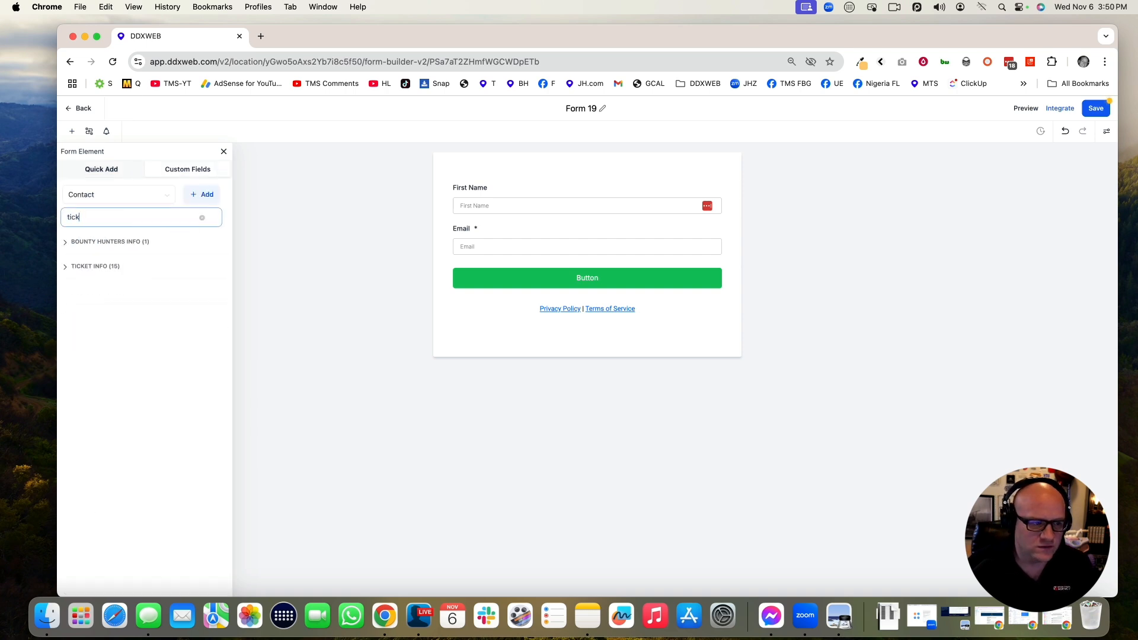
pyautogui.click(64, 268)
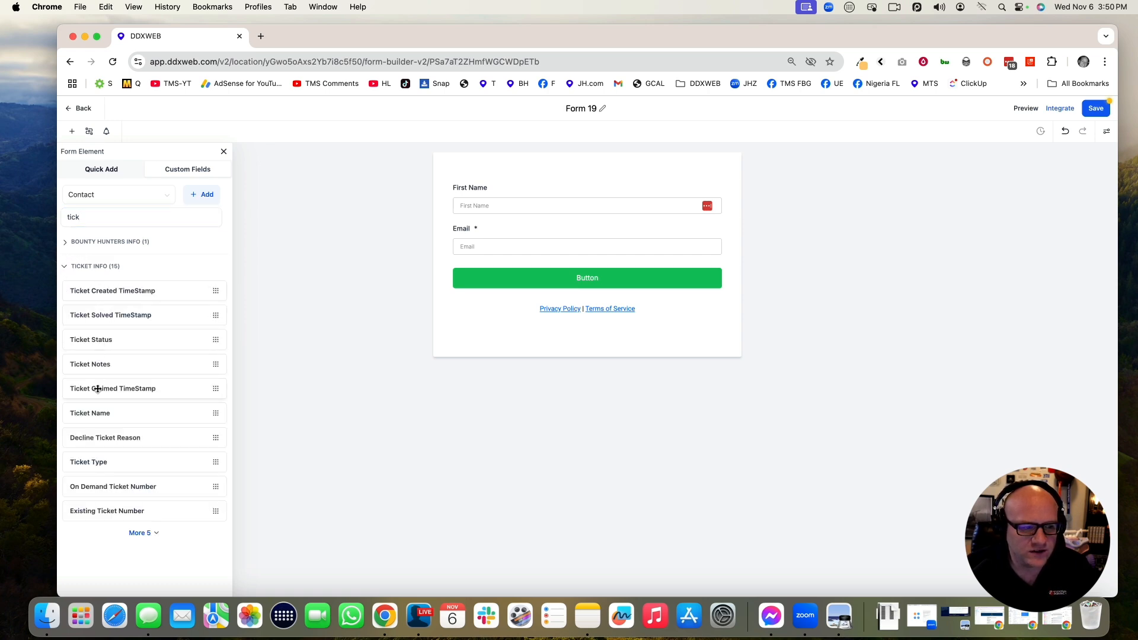
pyautogui.moveTo(96, 411); pyautogui.dragTo(518, 279)
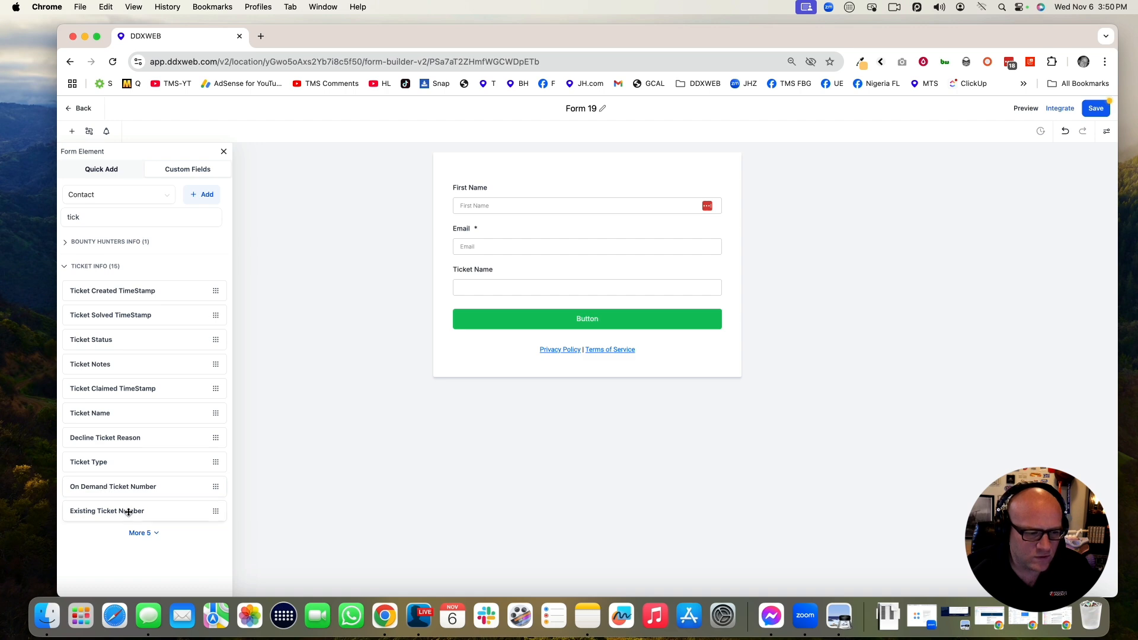
# - Show the remaining ticket info fields and add the Ticket Number field below Ticket Name on the form
pyautogui.click(140, 533)
pyautogui.scroll(-2, 157, 435)
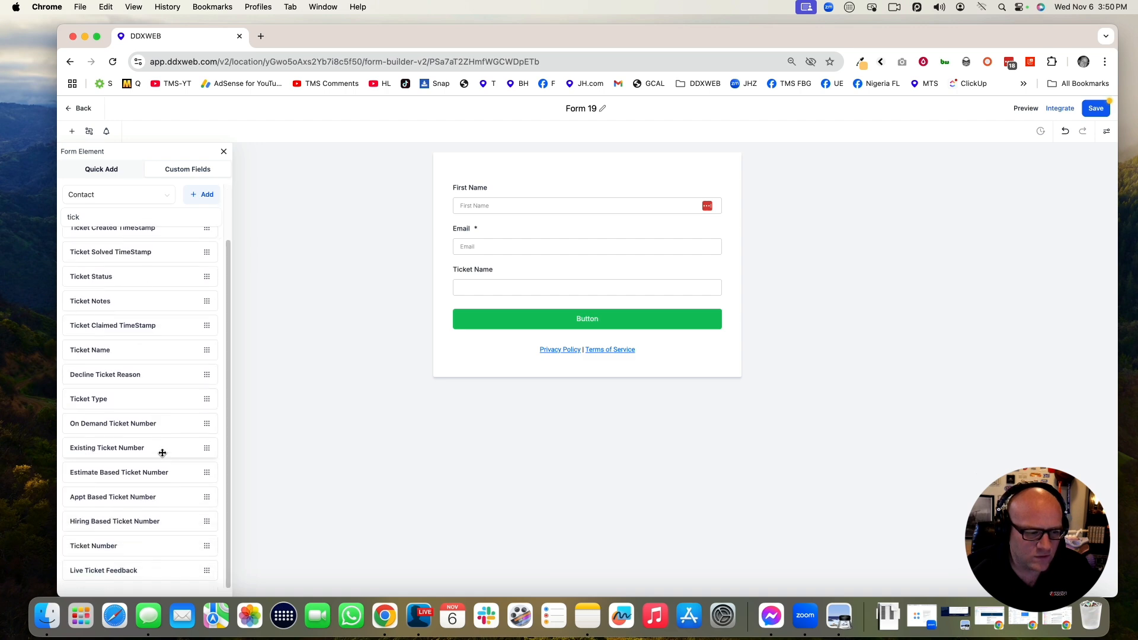
pyautogui.moveTo(114, 545); pyautogui.dragTo(541, 310)
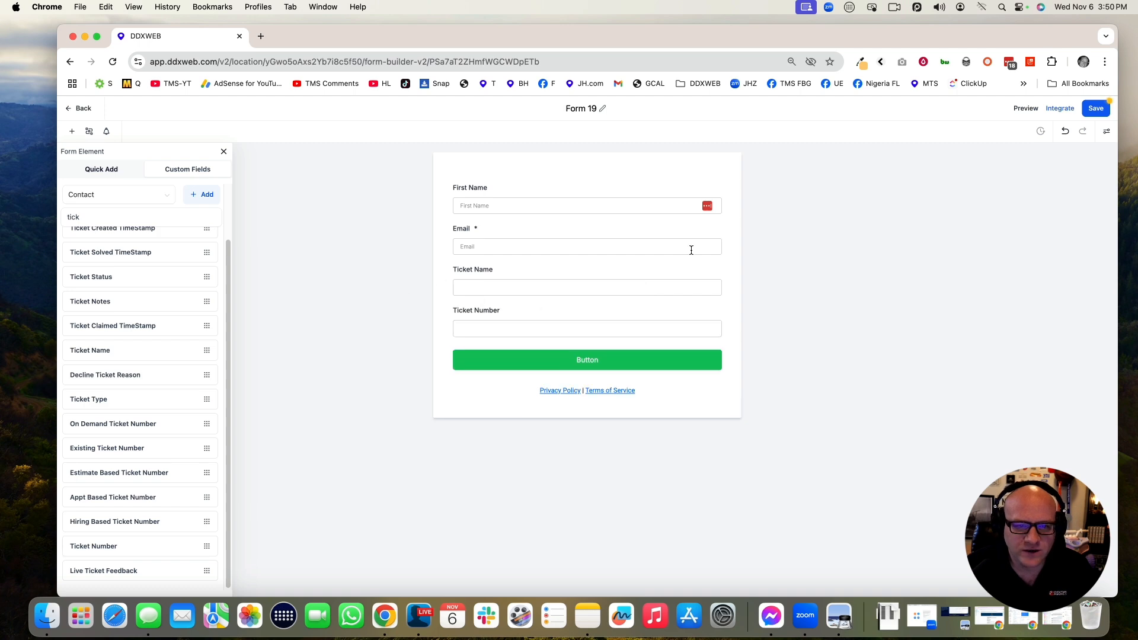
# - Rename the form as "Ticket Name and Ticket Number" and save it
pyautogui.click(592, 112)
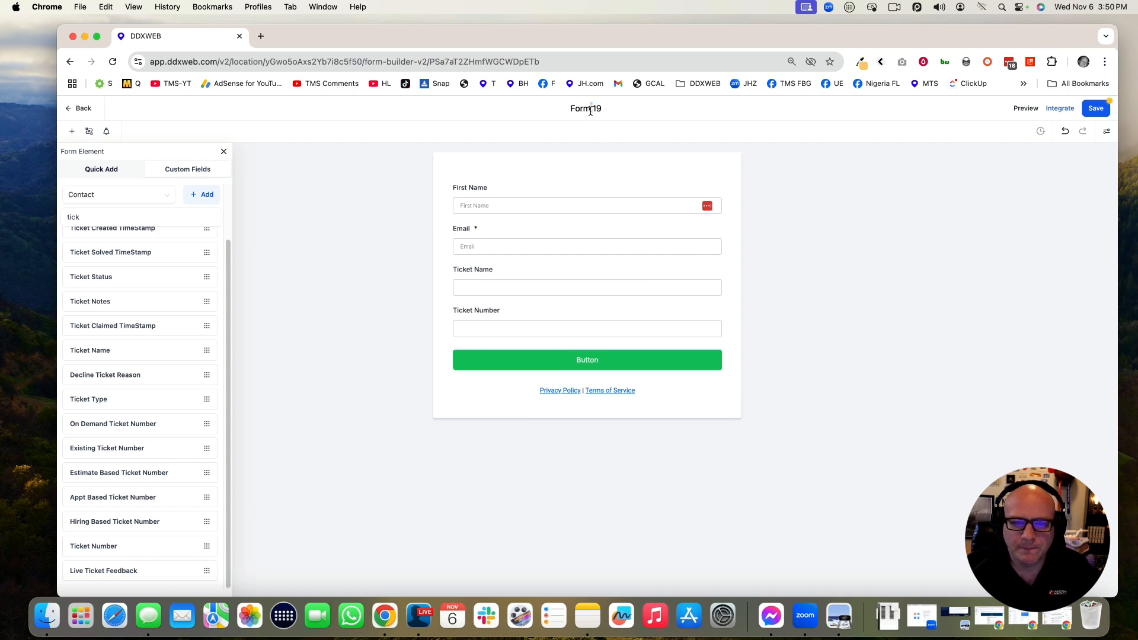
pyautogui.write('Ticket n')
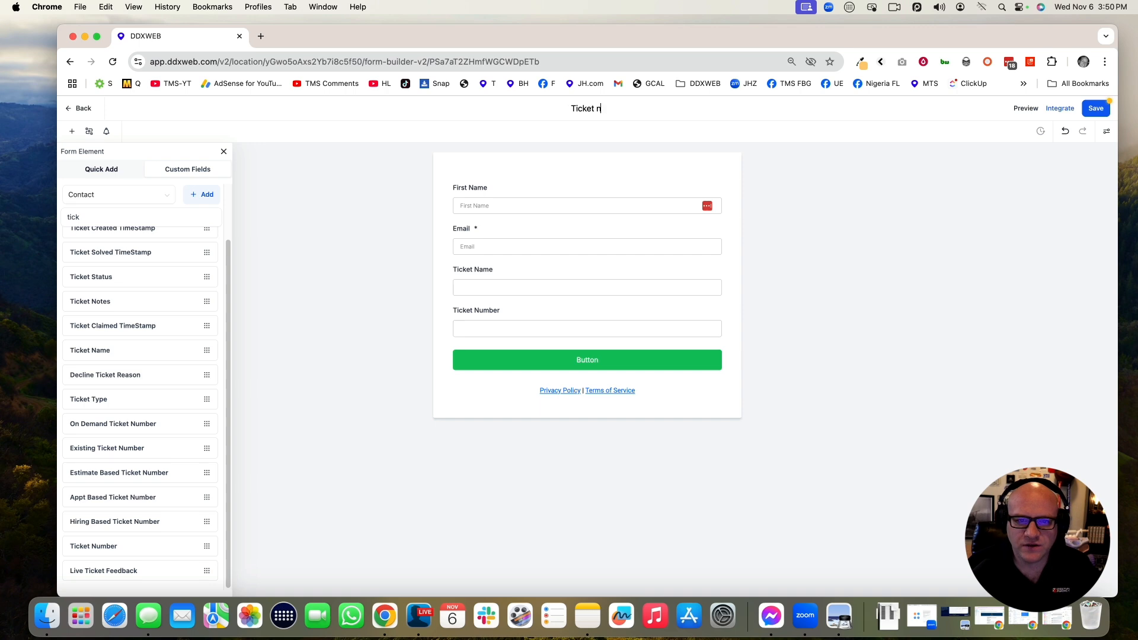
pyautogui.press('BackSpace')
pyautogui.write('Name')
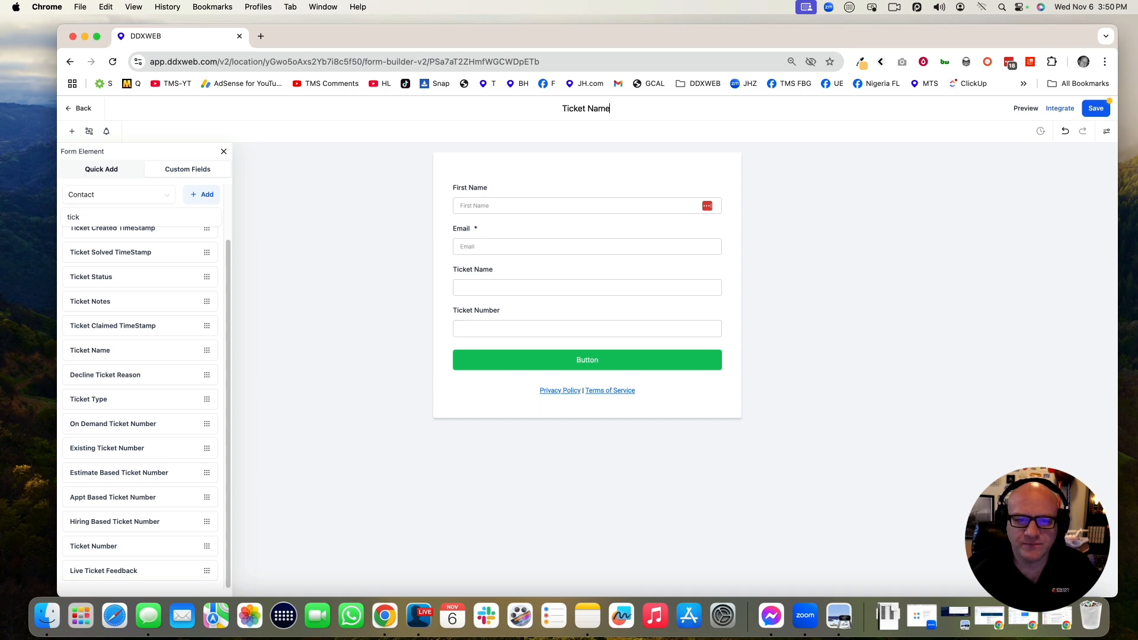
pyautogui.write(' and Tickt')
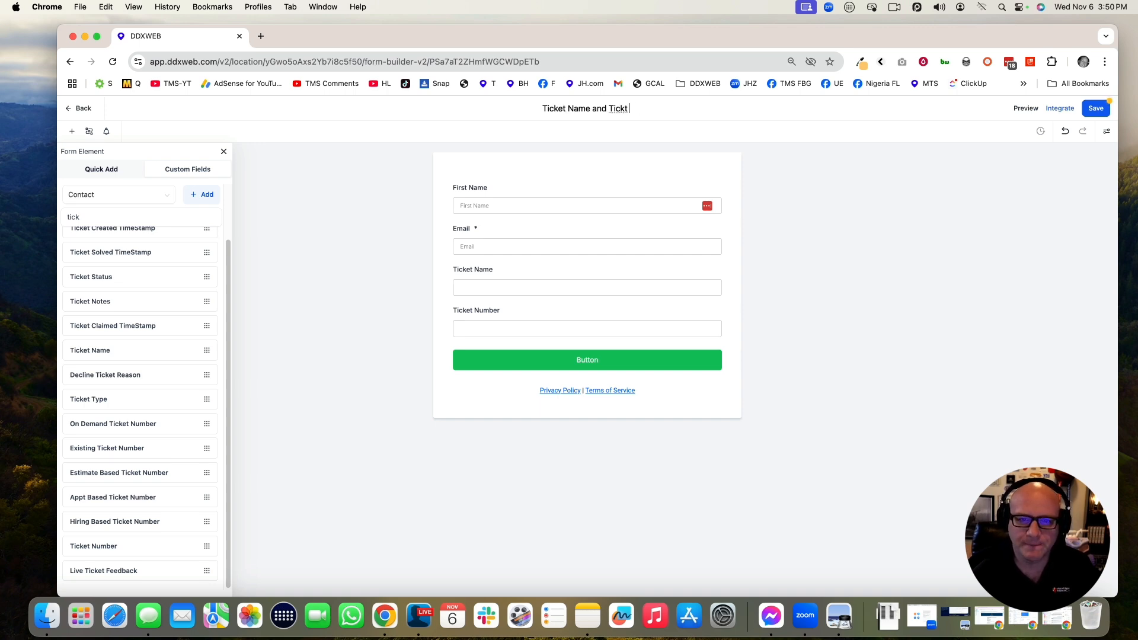
pyautogui.press('BackSpace')
pyautogui.write('et')
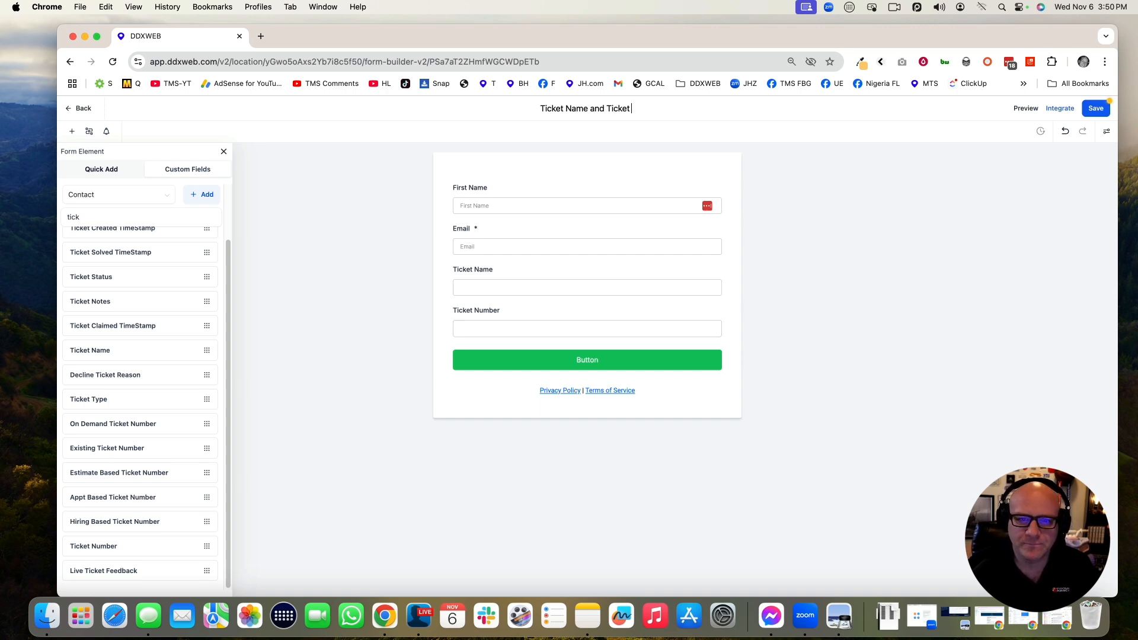
pyautogui.write(' Number')
pyautogui.press('Return')
pyautogui.click(1096, 108)
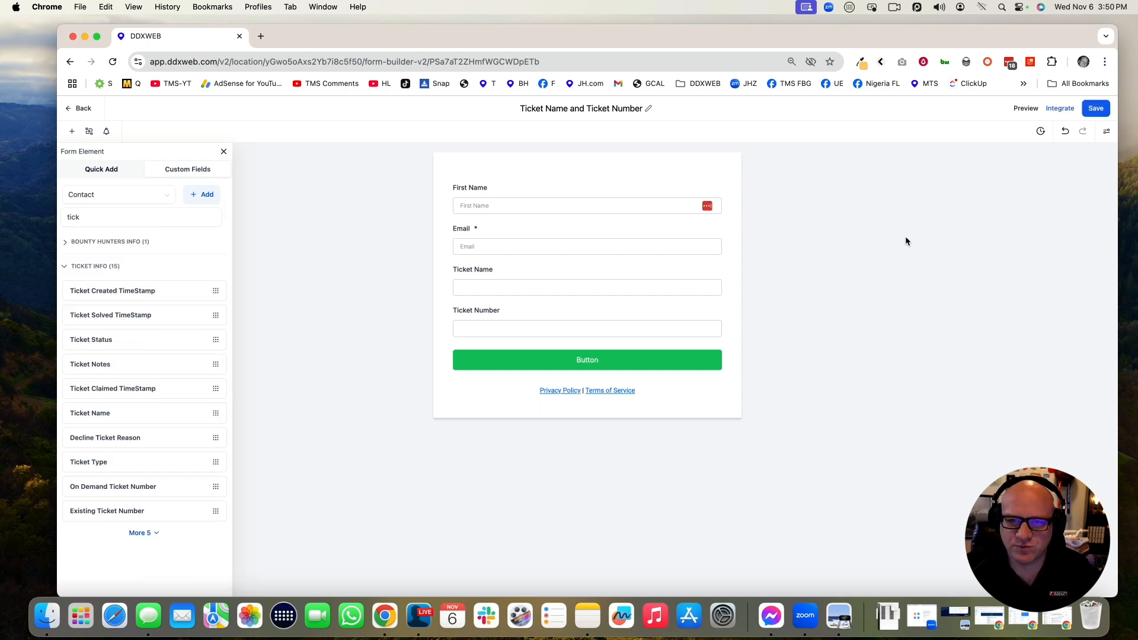
# - Open the form's preview and enter the contact's first name
pyautogui.click(1025, 107)
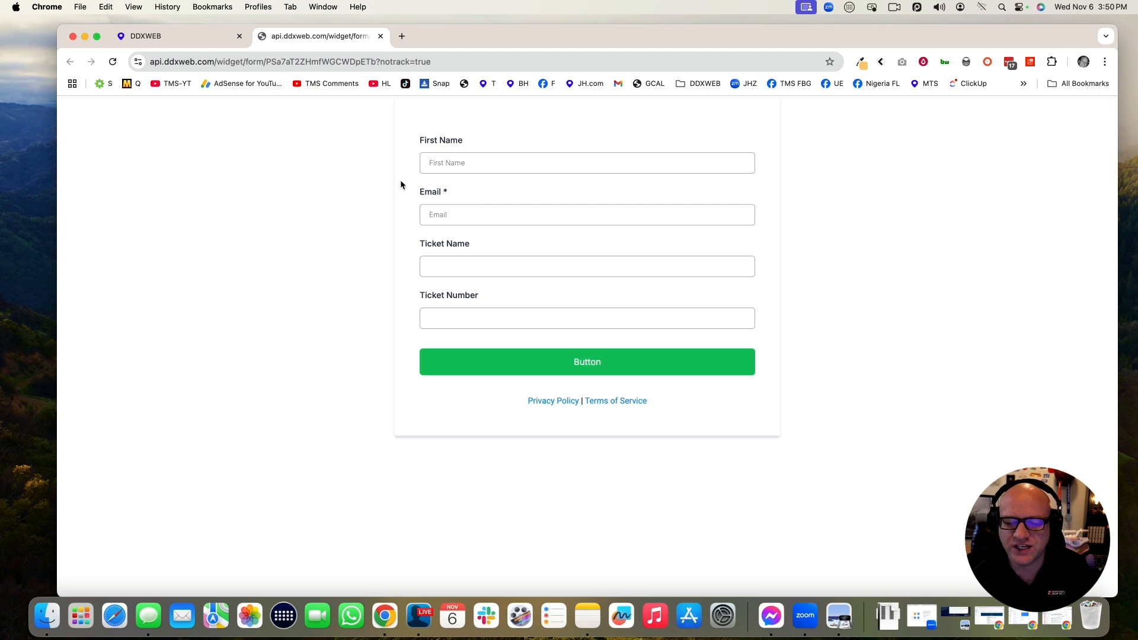
pyautogui.click(473, 168)
pyautogui.write('John')
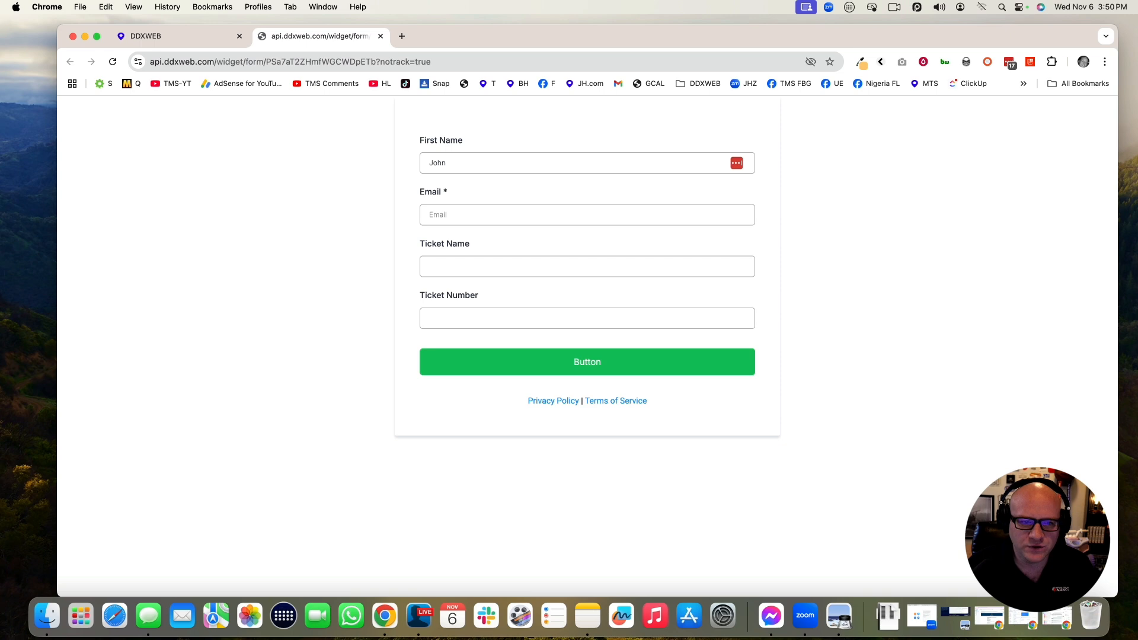
pyautogui.click(452, 221)
# - Copy the first listed contact's email from the Contacts list and paste it into the previewed form's Email field
pyautogui.click(186, 40)
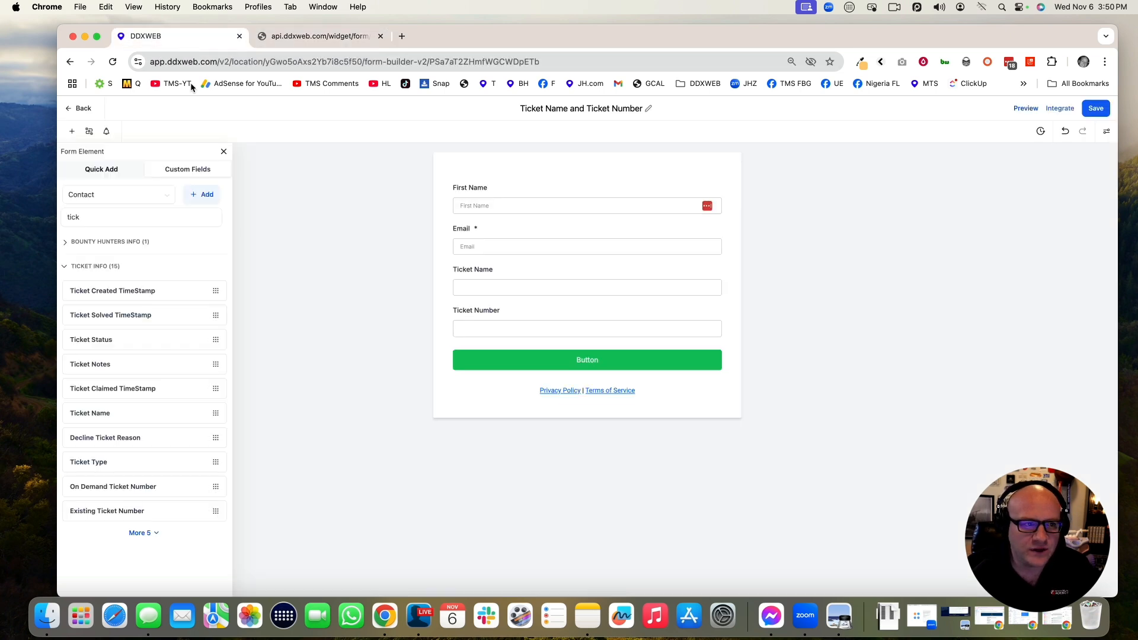
pyautogui.click(79, 110)
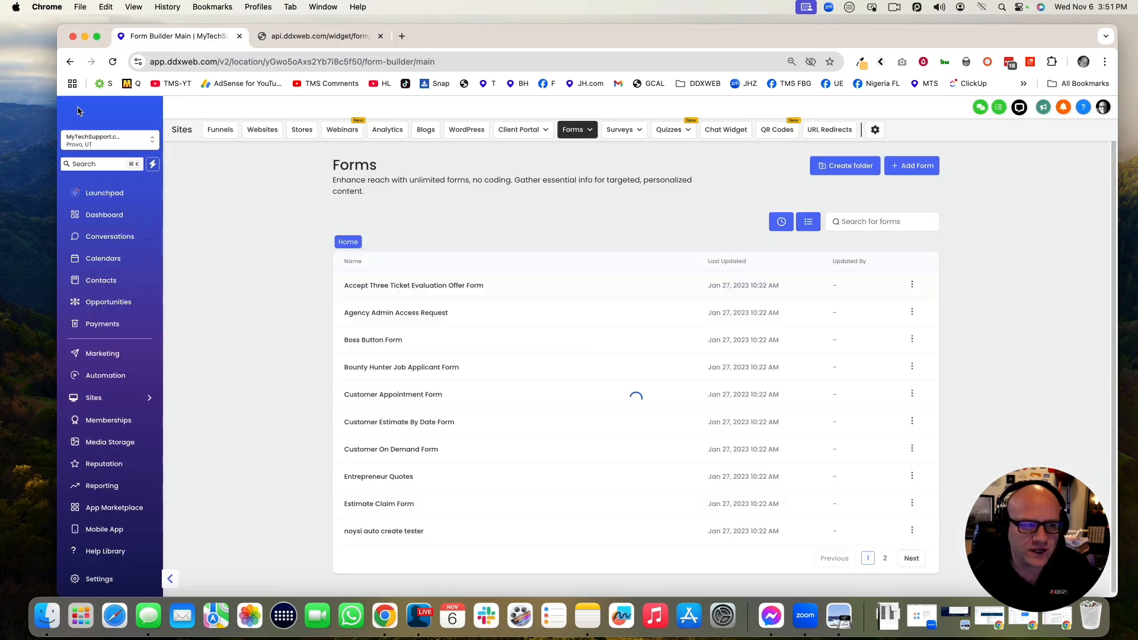
pyautogui.click(112, 287)
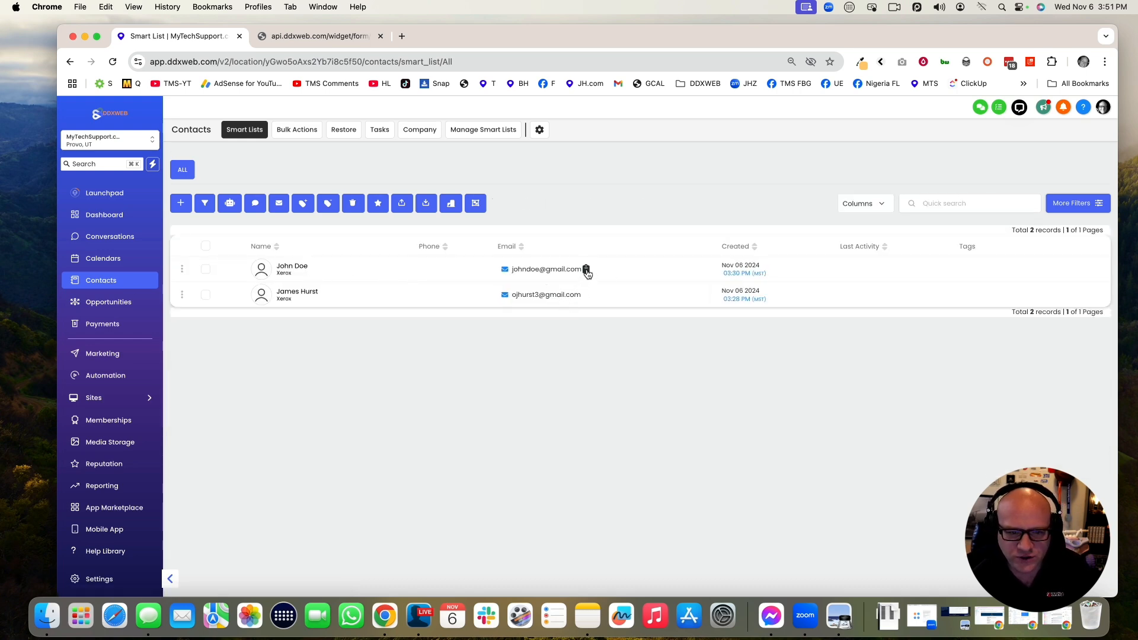
pyautogui.click(329, 40)
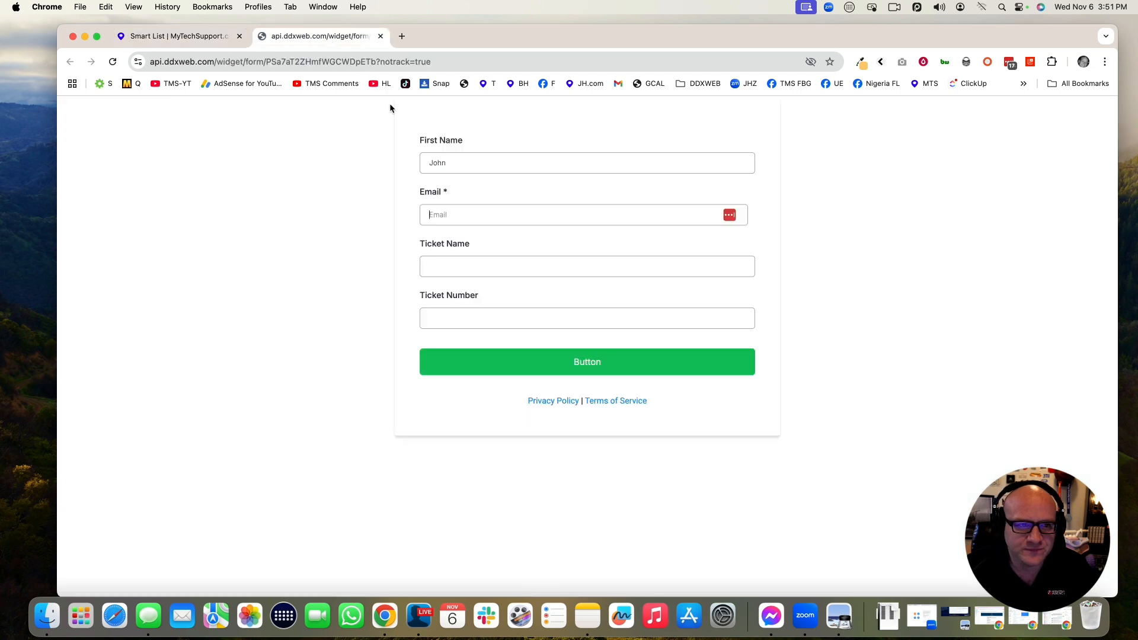
pyautogui.click(460, 213)
pyautogui.press('super+v')
# - Enter "DNS Errors" as the Ticket Name and "TX-1234" as the Ticket Number, and submit the form
pyautogui.click(454, 263)
pyautogui.write('DNS ')
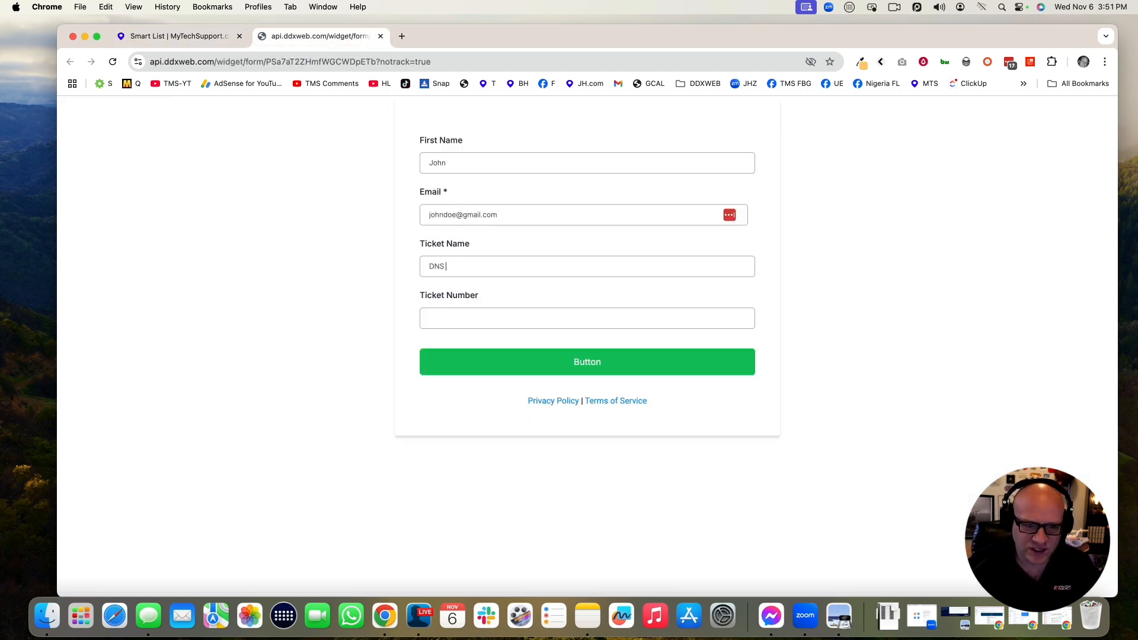
pyautogui.write('Errors')
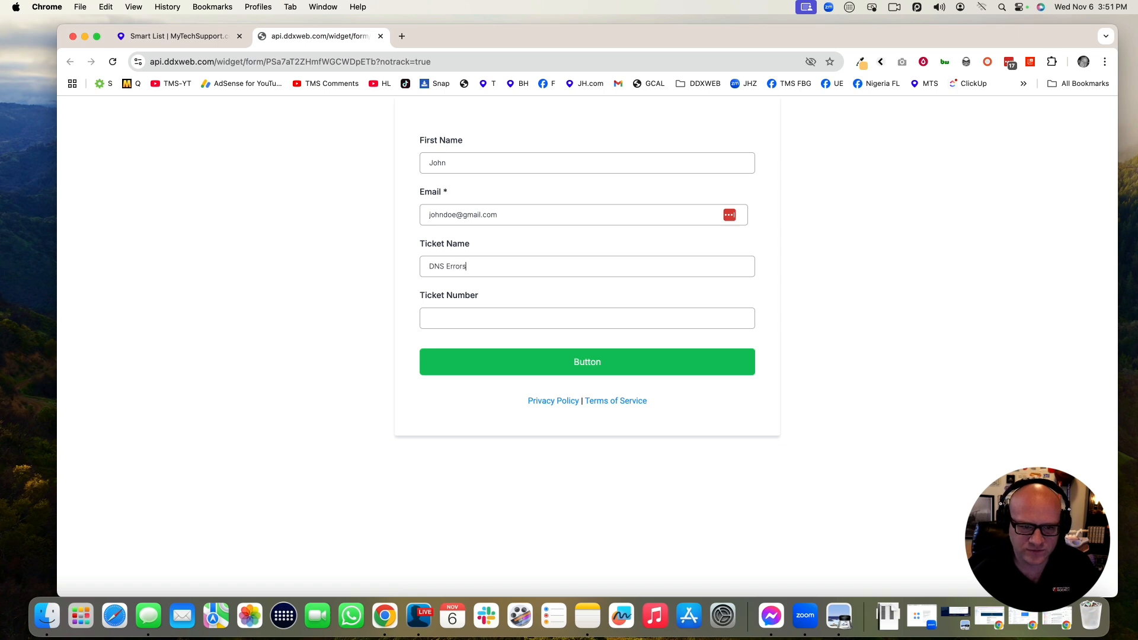
pyautogui.write('TX-1234')
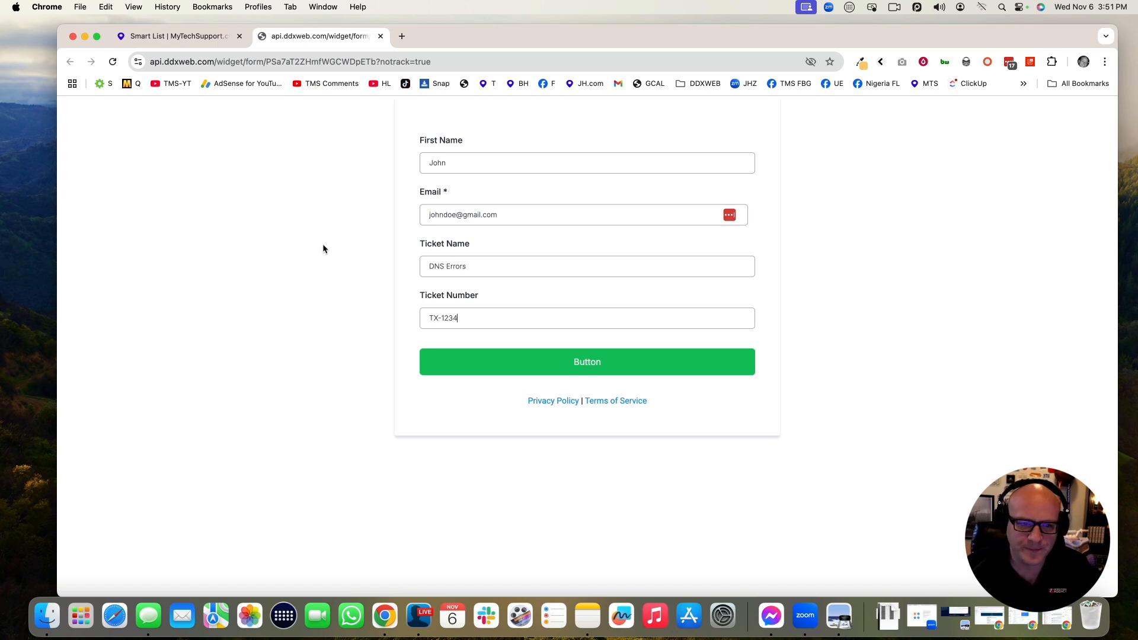
pyautogui.click(601, 368)
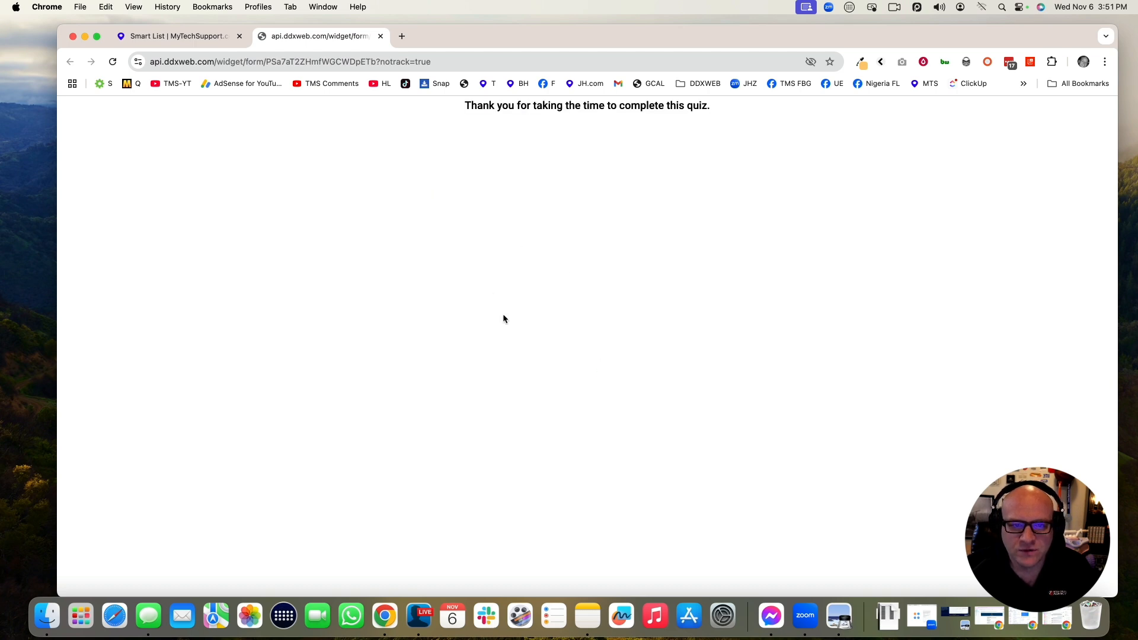
# - Return to the Contacts list, open the submitting contact's record and search its fields for "ticket"
pyautogui.click(176, 37)
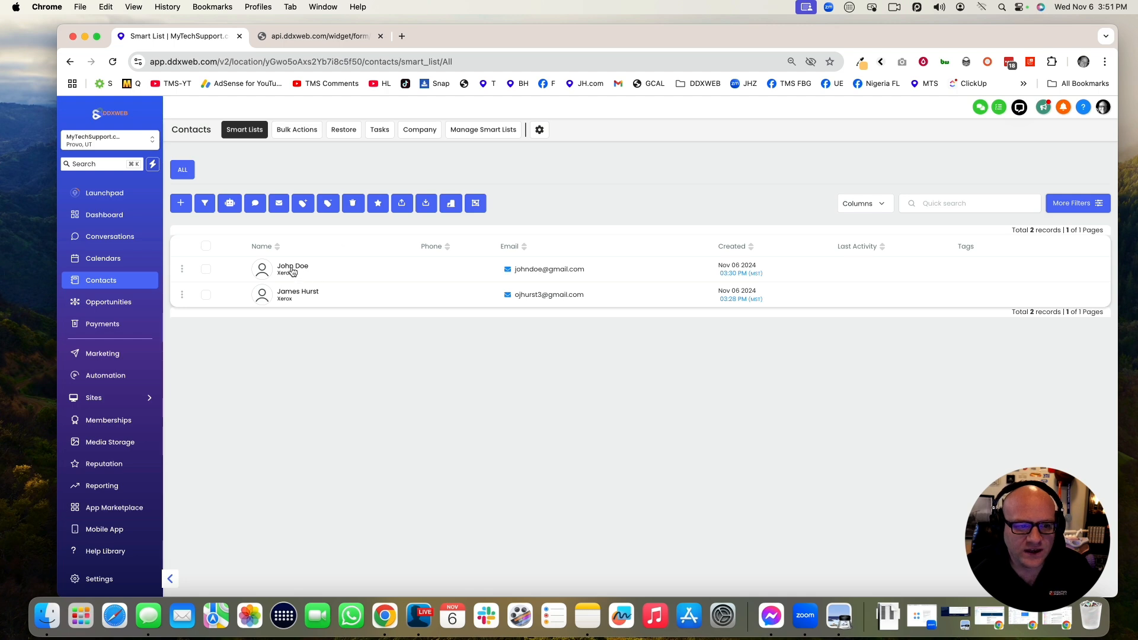
pyautogui.click(292, 271)
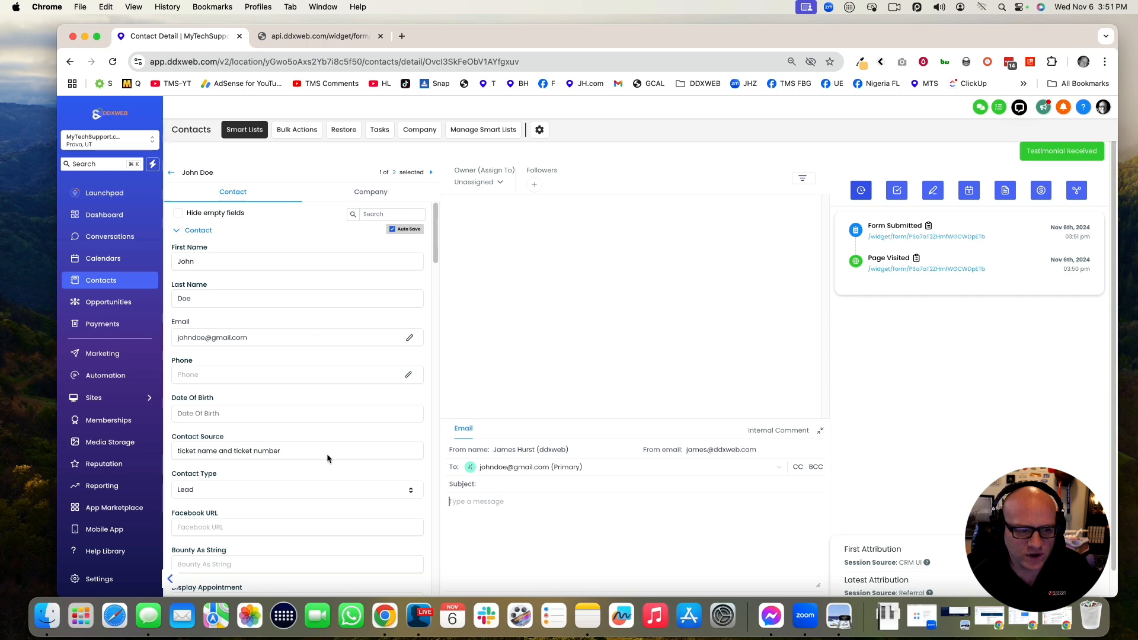
pyautogui.click(382, 214)
pyautogui.write('tikcer')
pyautogui.press('BackSpace')
pyautogui.press('BackSpace')
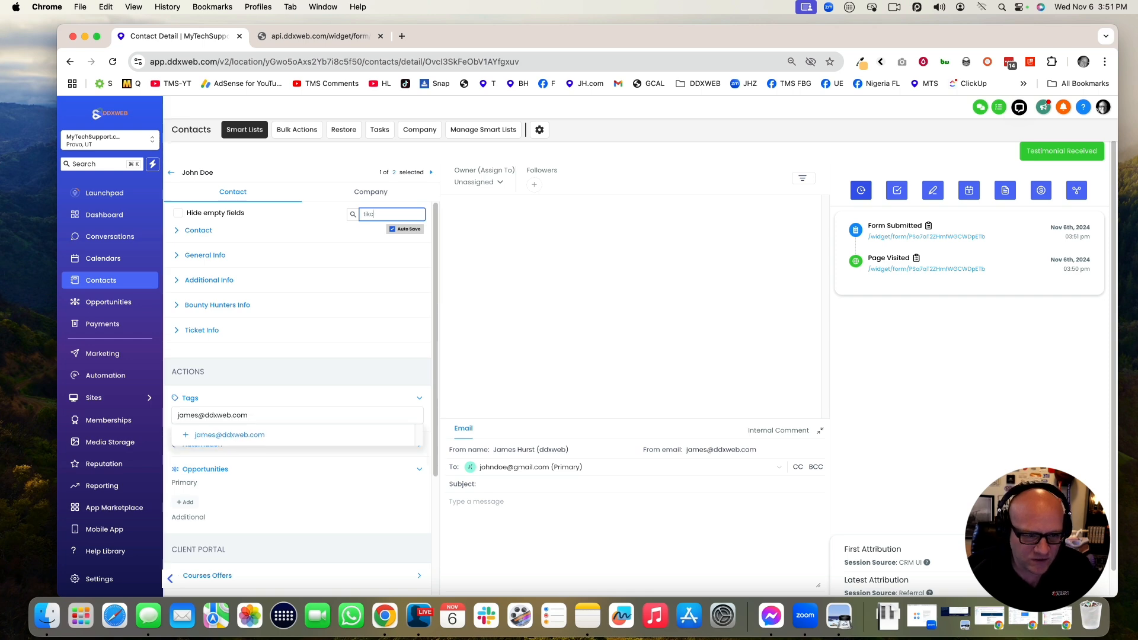
pyautogui.write('cket')
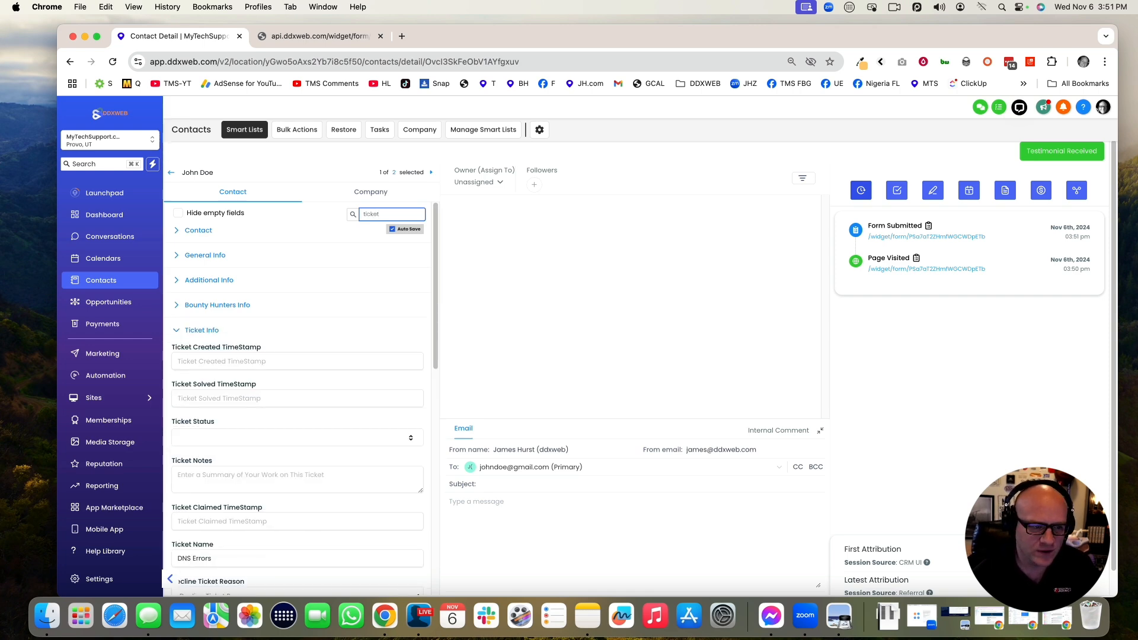
# - Check the Ticket Name and Ticket Number values in the contact's Ticket Info section
pyautogui.scroll(-2, 221, 379)
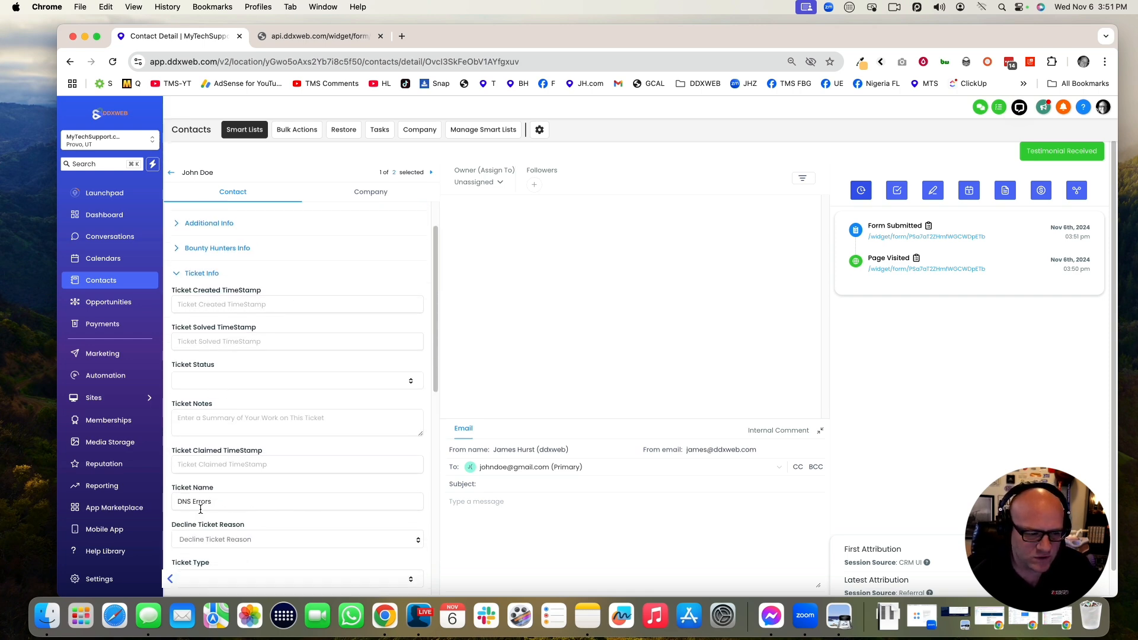
pyautogui.moveTo(185, 488); pyautogui.dragTo(269, 487)
pyautogui.scroll(-4, 269, 488)
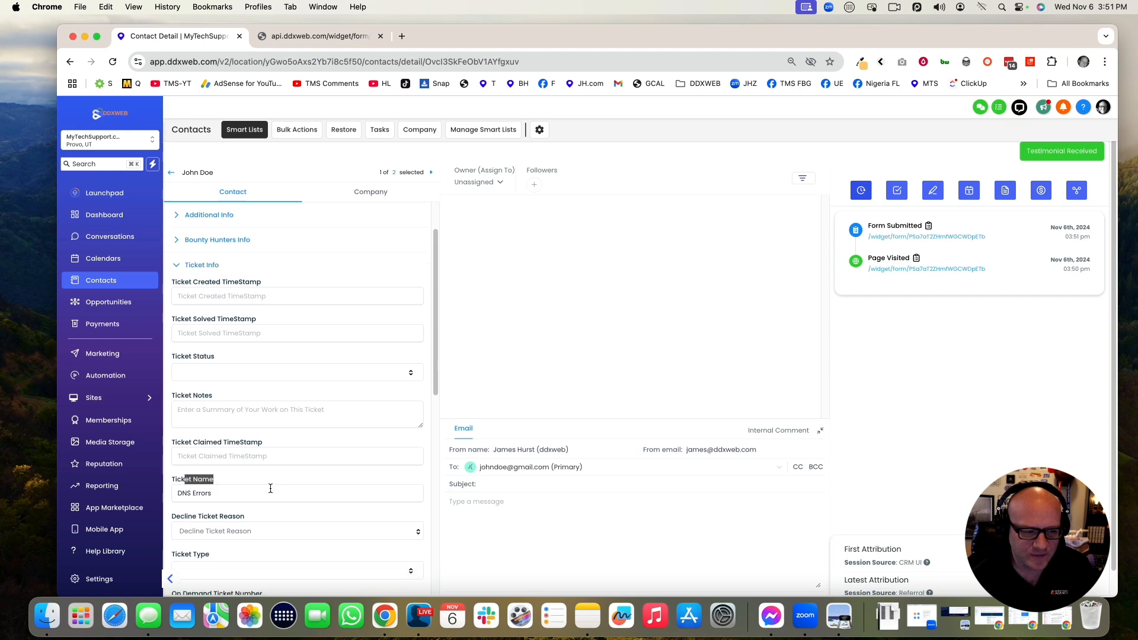
pyautogui.scroll(-8, 269, 492)
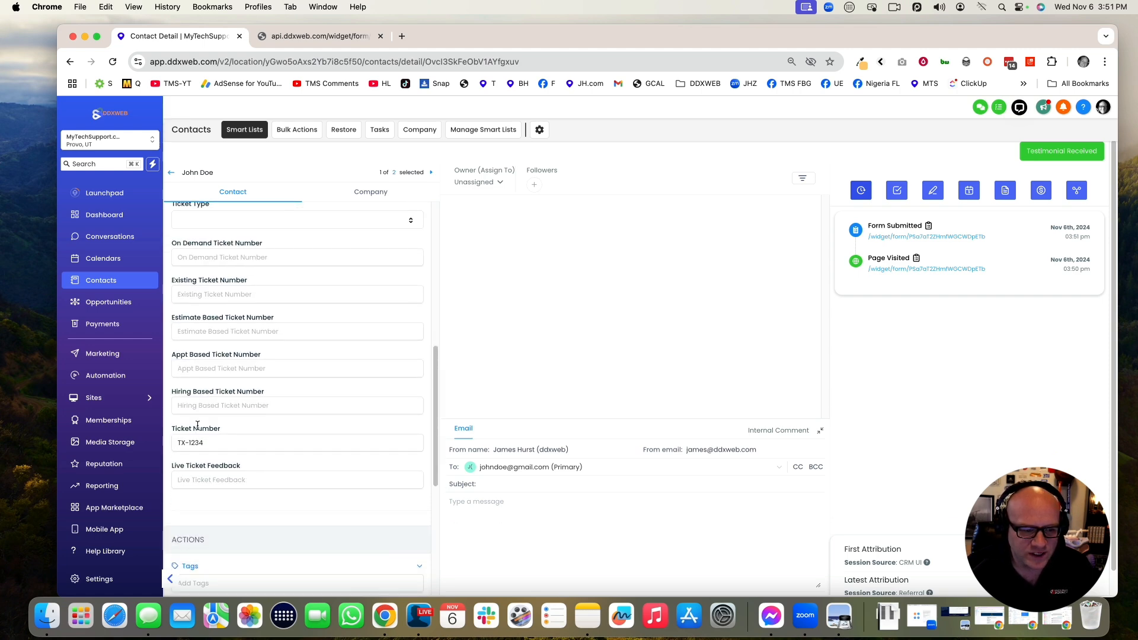
pyautogui.moveTo(181, 429); pyautogui.dragTo(212, 443)
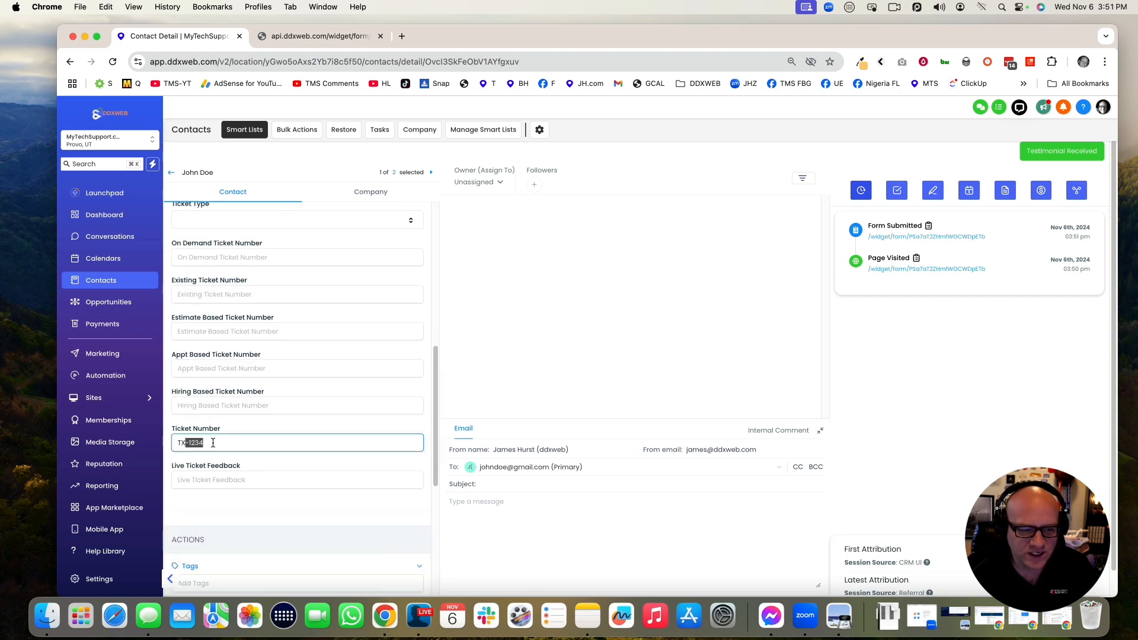
pyautogui.click(276, 420)
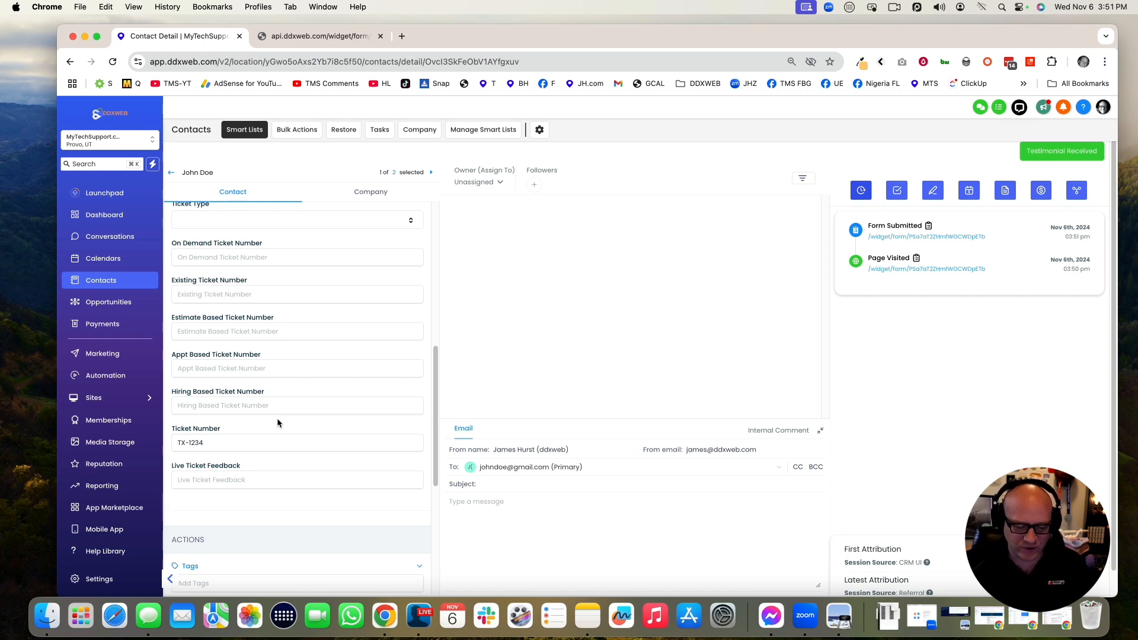
# - Reload the previewed form and fill in the same contact's first name and email
pyautogui.click(325, 41)
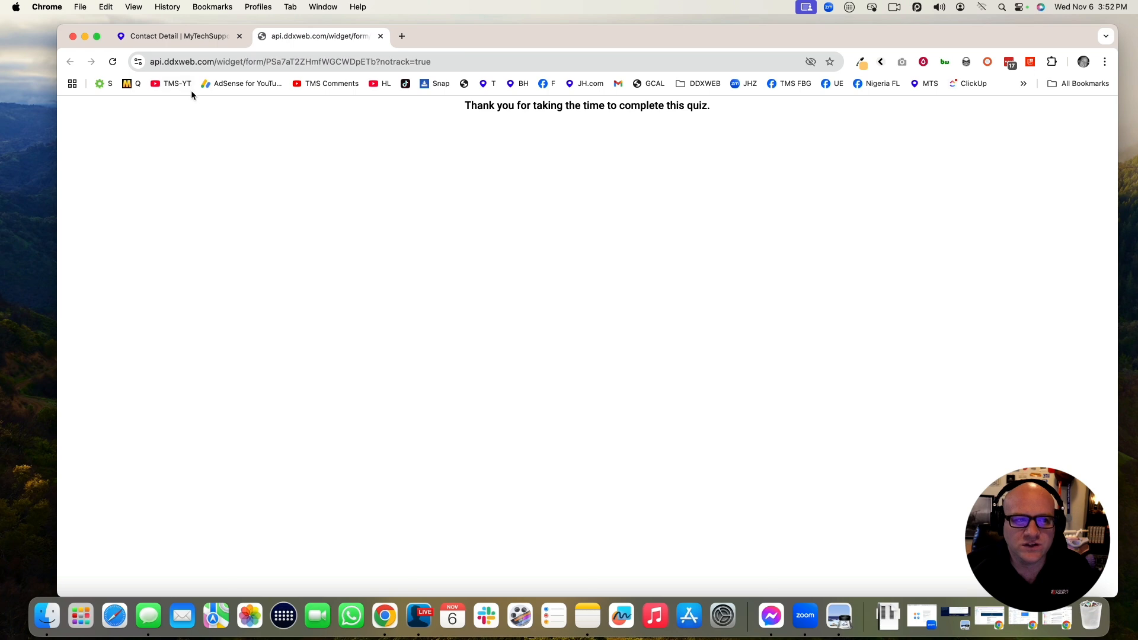
pyautogui.click(112, 62)
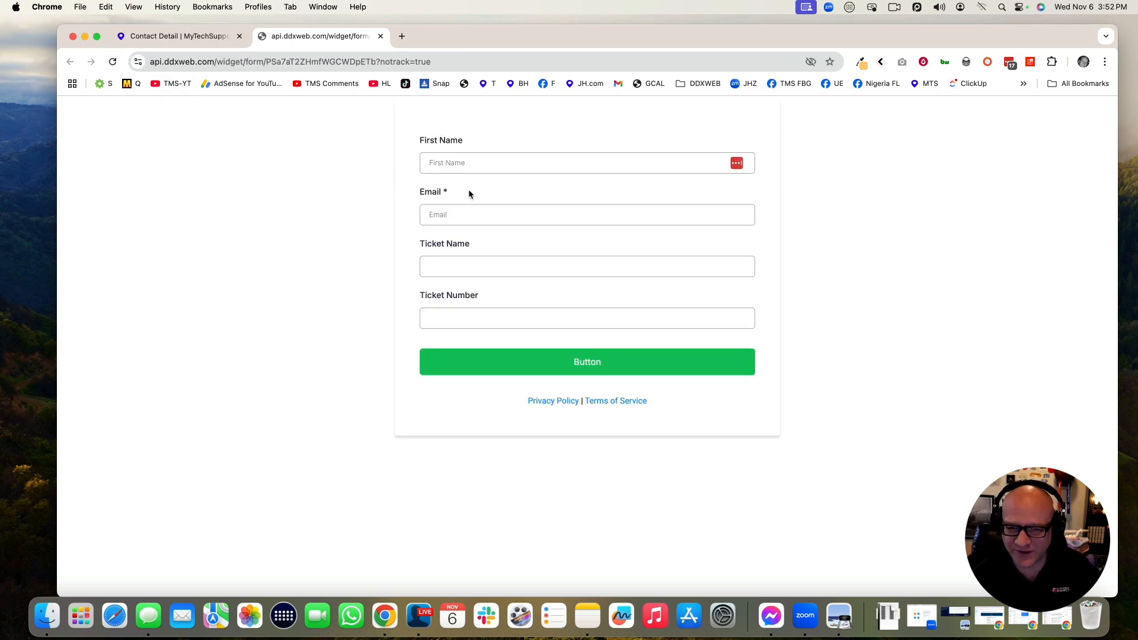
pyautogui.click(492, 167)
pyautogui.write('John')
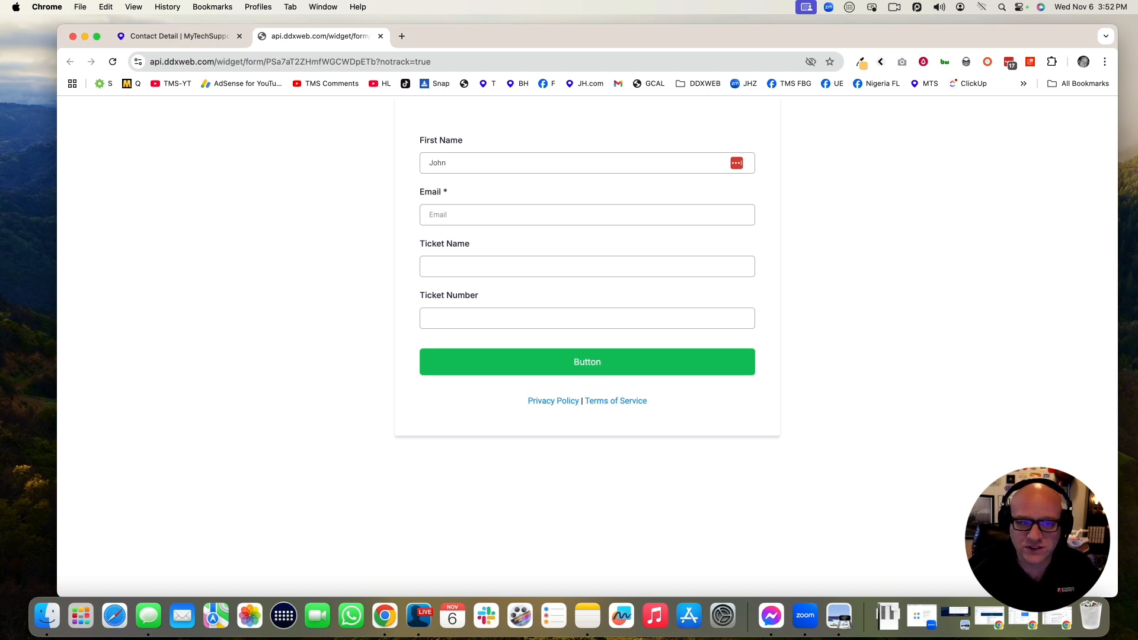
pyautogui.press('Tab')
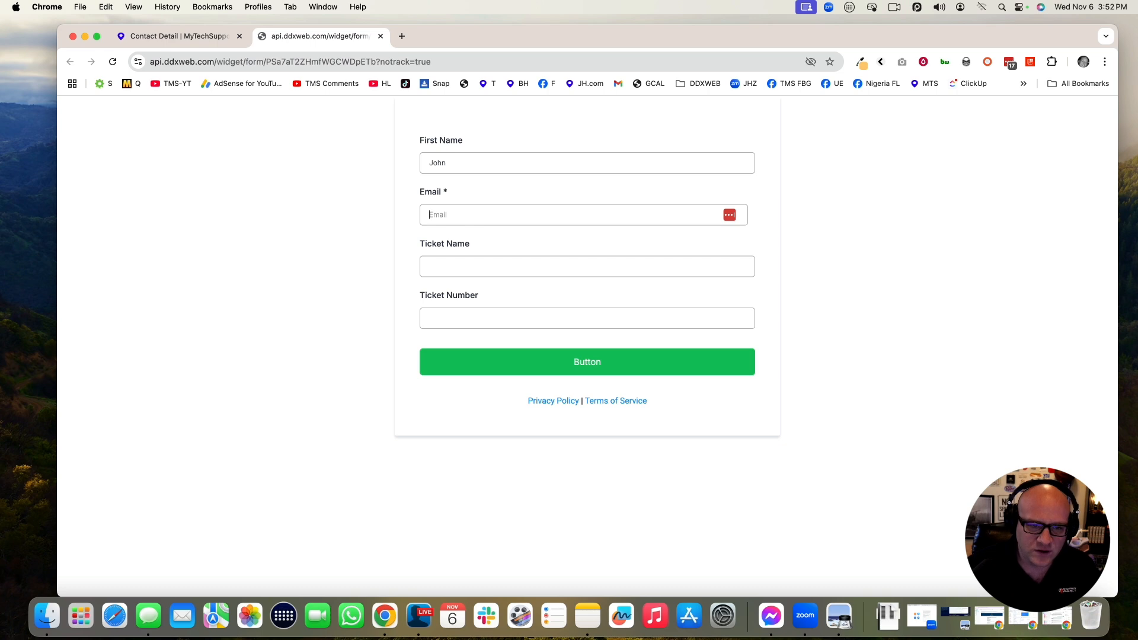
pyautogui.press('super+v')
# - Enter "Page is Not loading" as the Ticket Name and "TX-1234345" as the Ticket Number, and submit the form
pyautogui.click(469, 265)
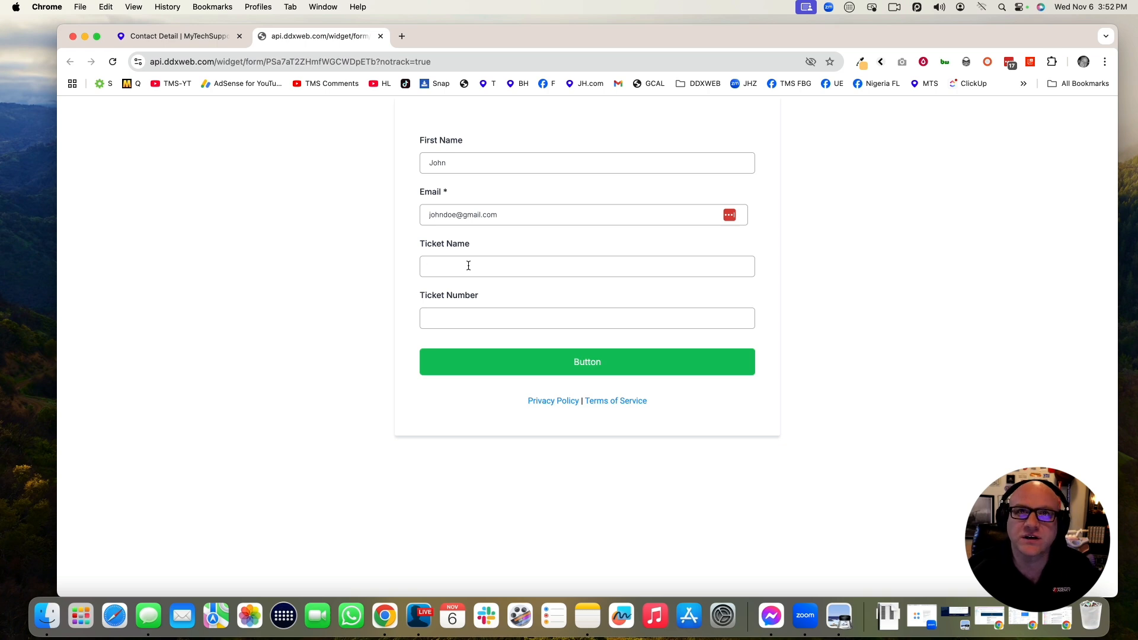
pyautogui.write('Page ')
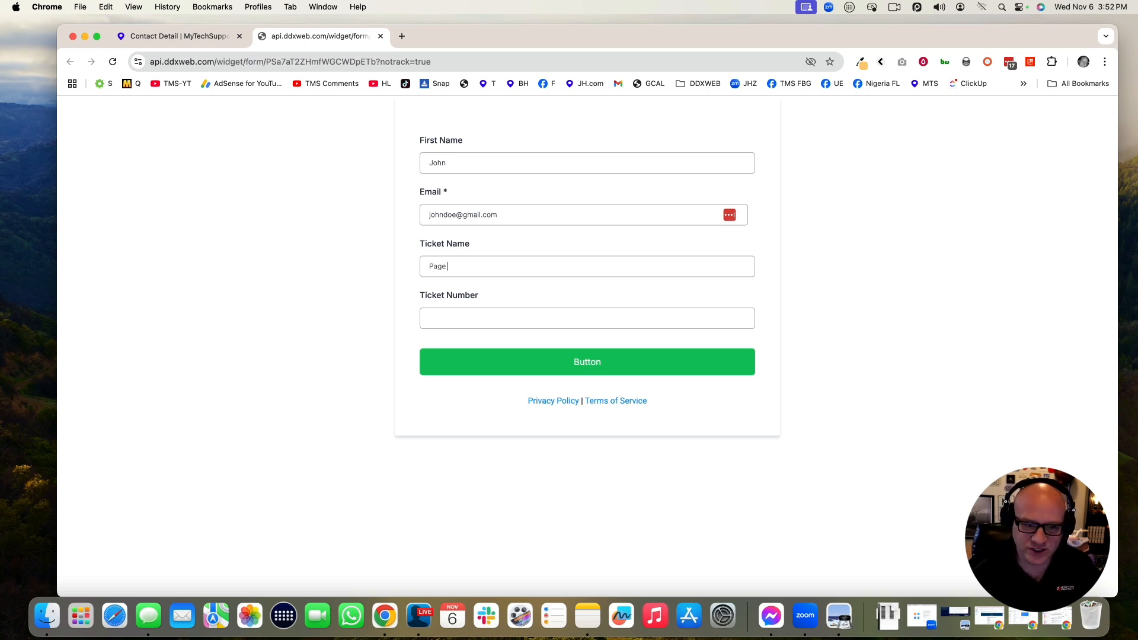
pyautogui.write('is Not loading')
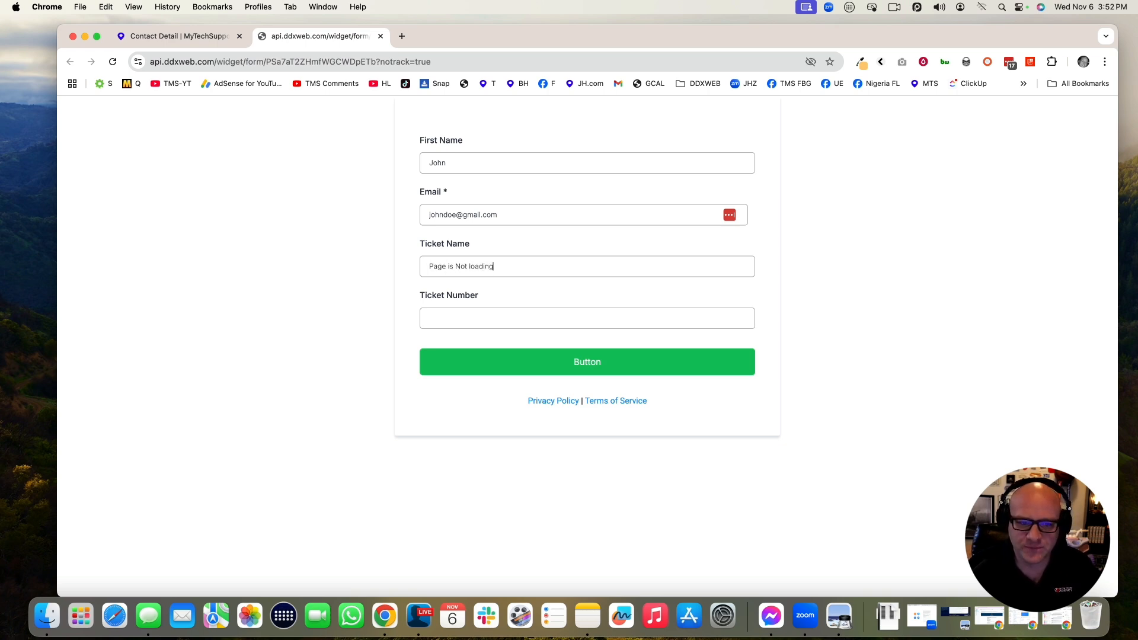
pyautogui.write('TX')
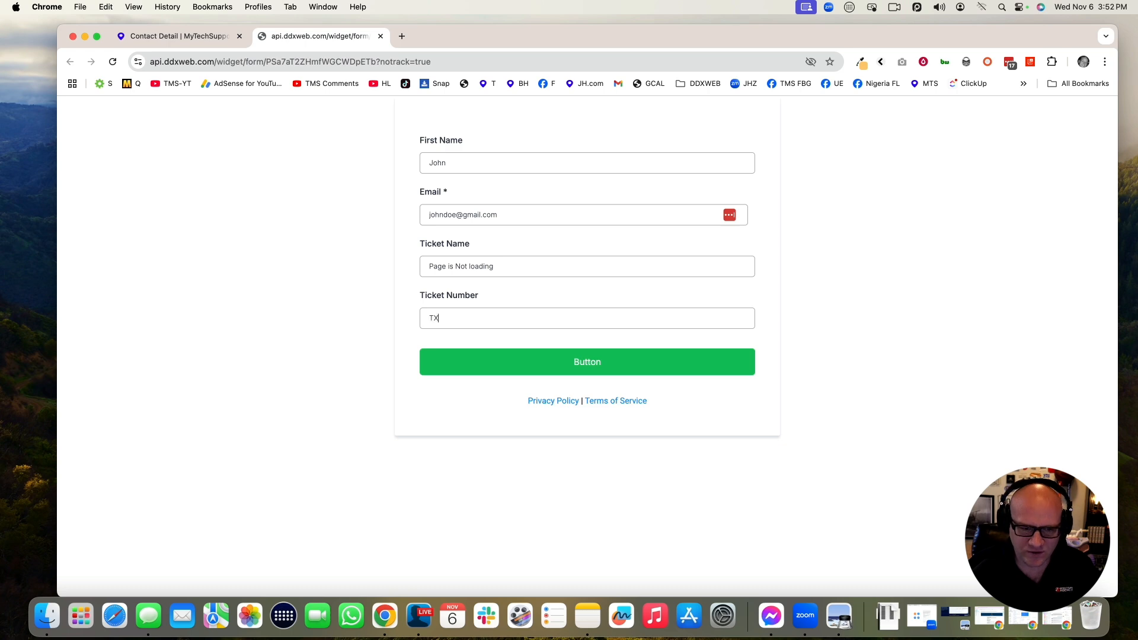
pyautogui.write('-1234345')
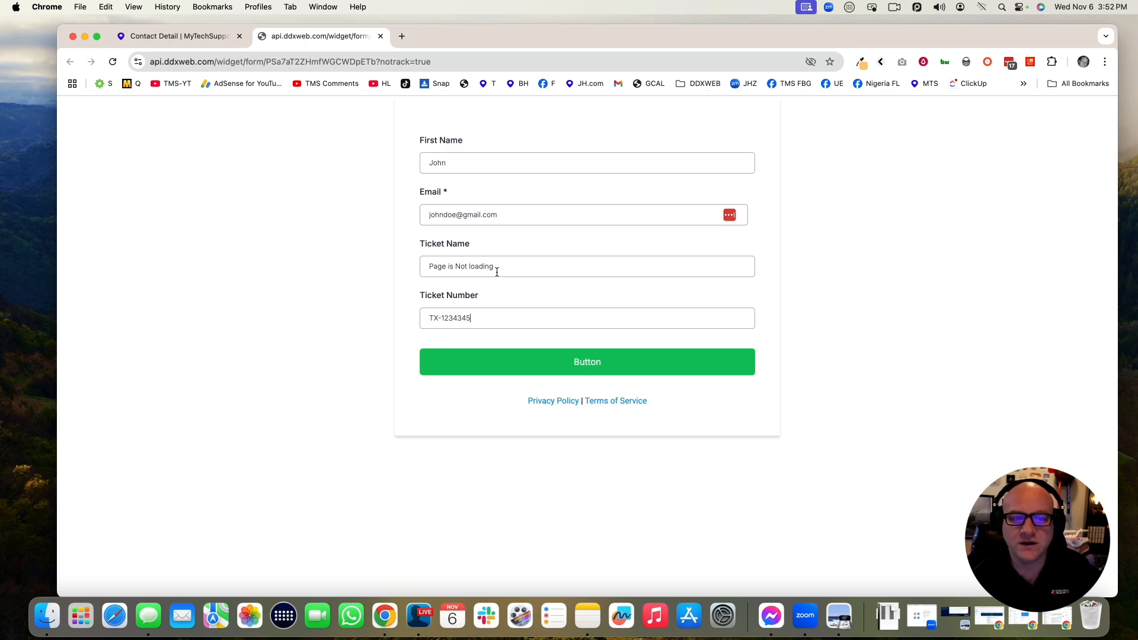
pyautogui.click(588, 367)
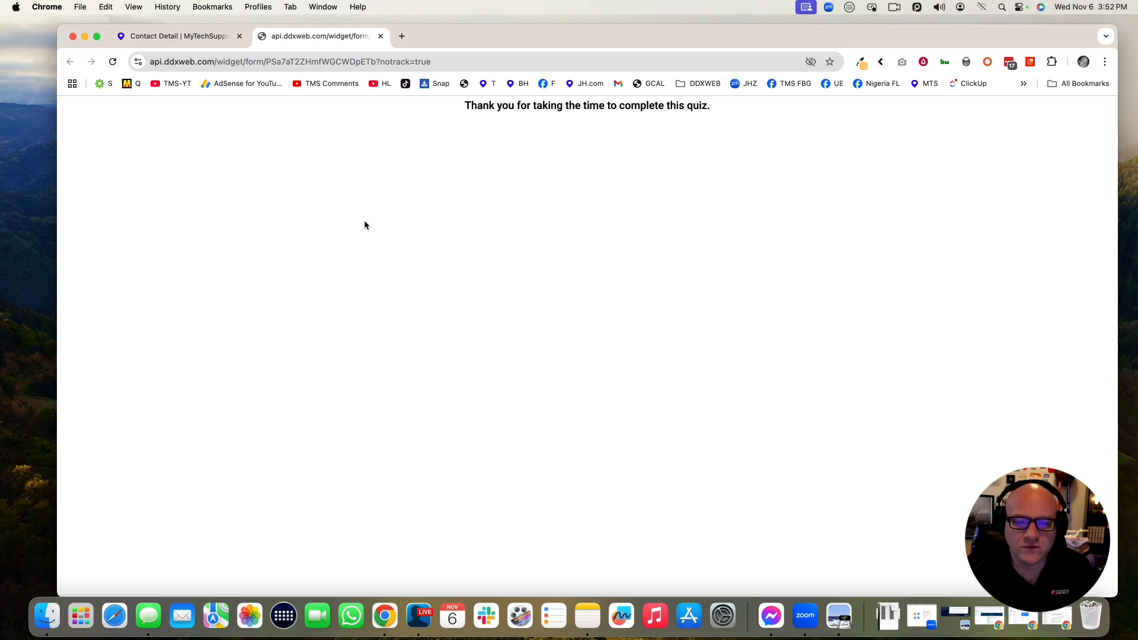
# - Return to the contact's record and review the Ticket Number and Ticket Name values before refreshing it
pyautogui.click(187, 37)
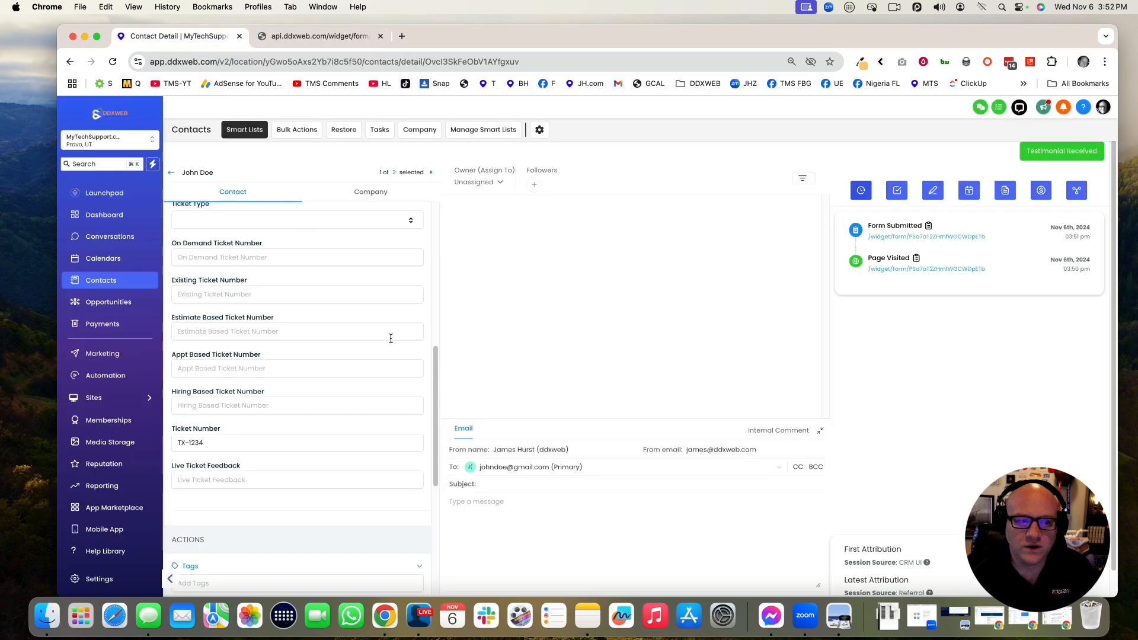
pyautogui.moveTo(185, 431); pyautogui.dragTo(234, 437)
pyautogui.scroll(2, 254, 418)
pyautogui.scroll(4, 254, 419)
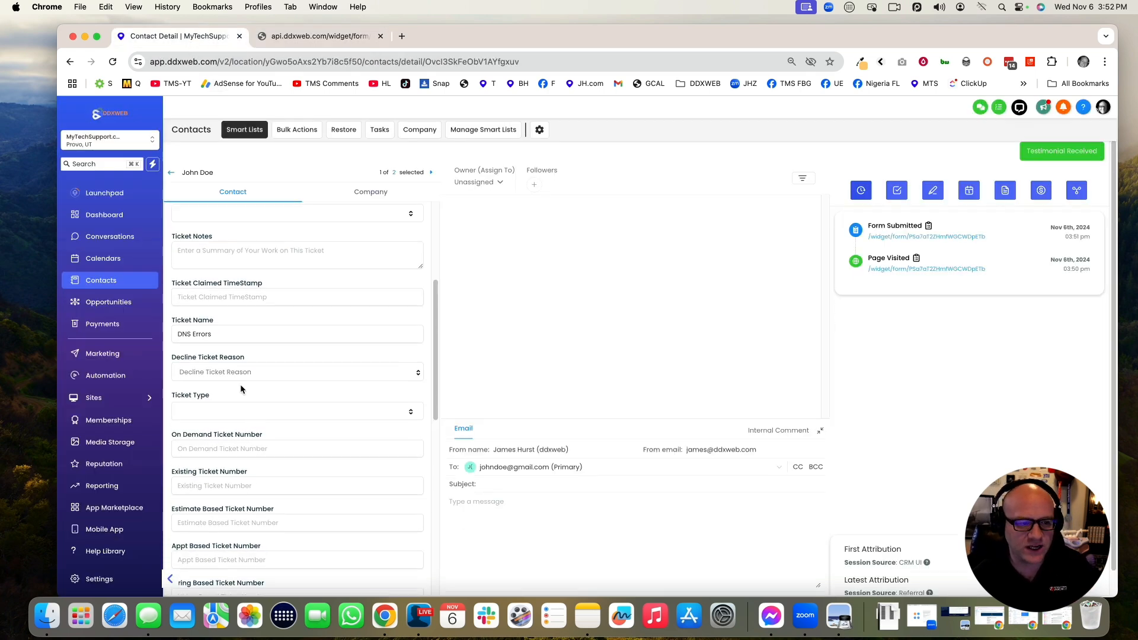
pyautogui.moveTo(191, 334); pyautogui.dragTo(224, 333)
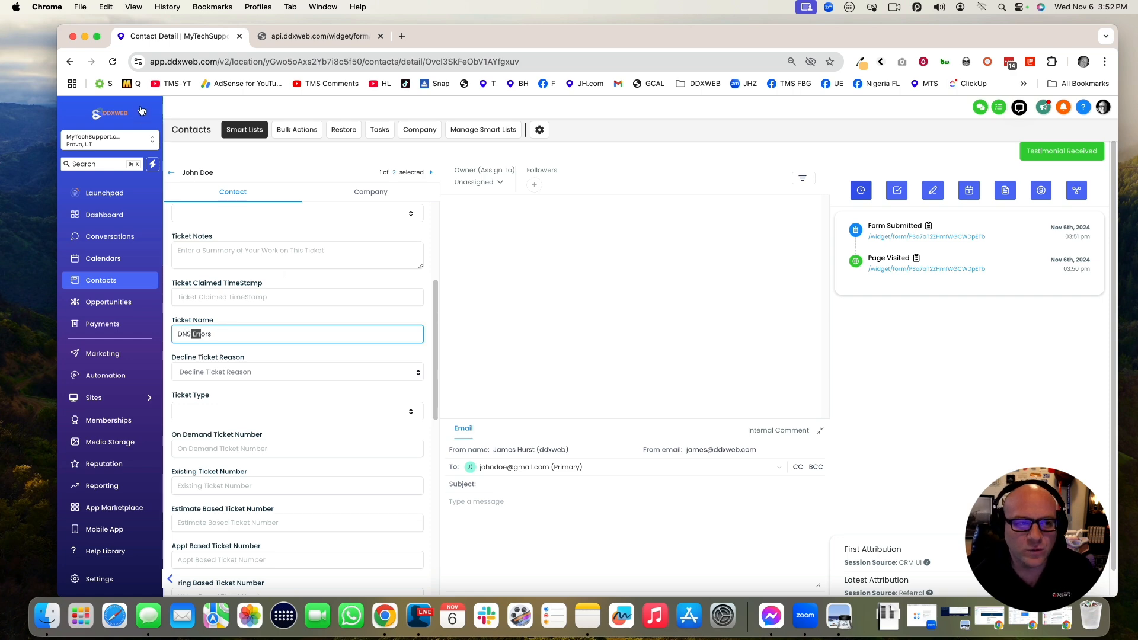
# - Reload the contact's record and check the Ticket Name and Ticket Number values in the Ticket Info section again
pyautogui.click(114, 62)
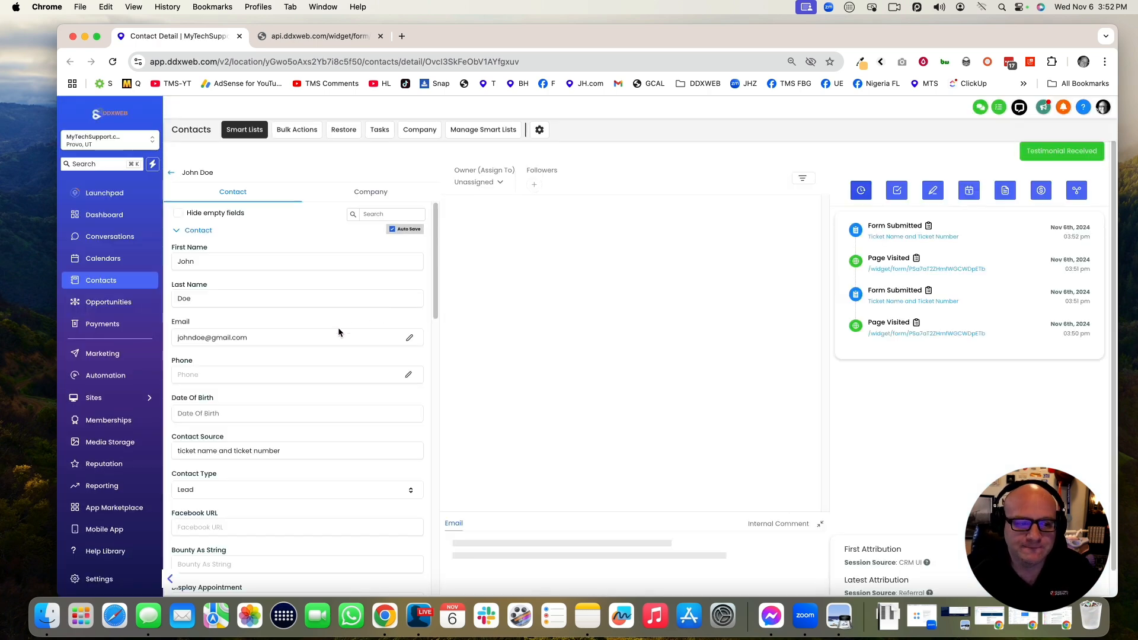
pyautogui.scroll(-3, 270, 367)
pyautogui.scroll(-10, 270, 366)
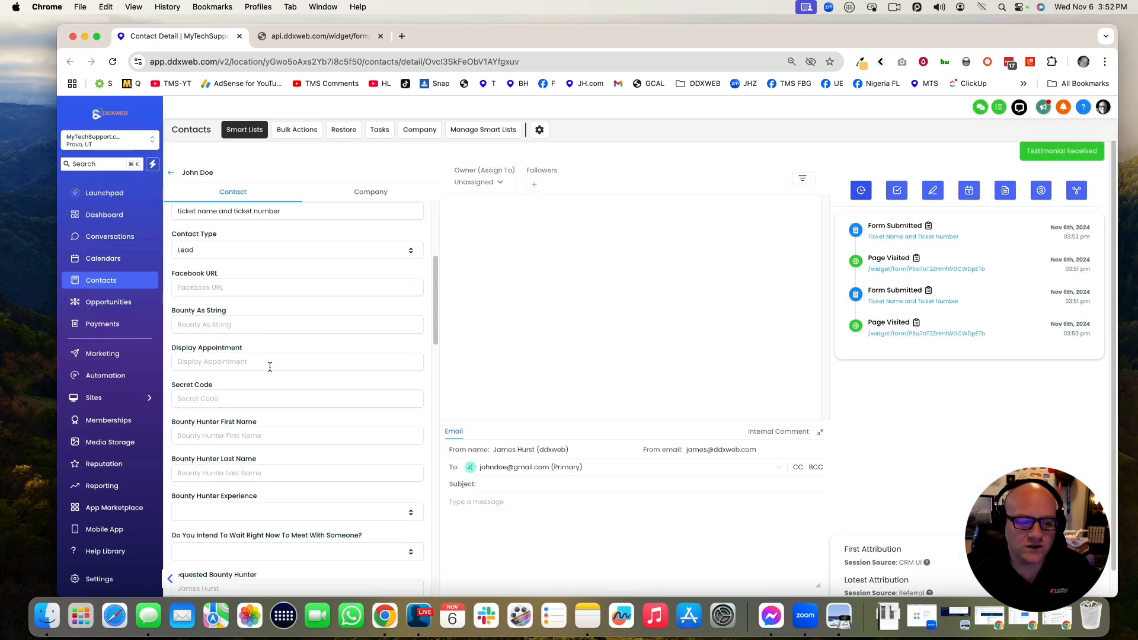
pyautogui.scroll(-1, 270, 367)
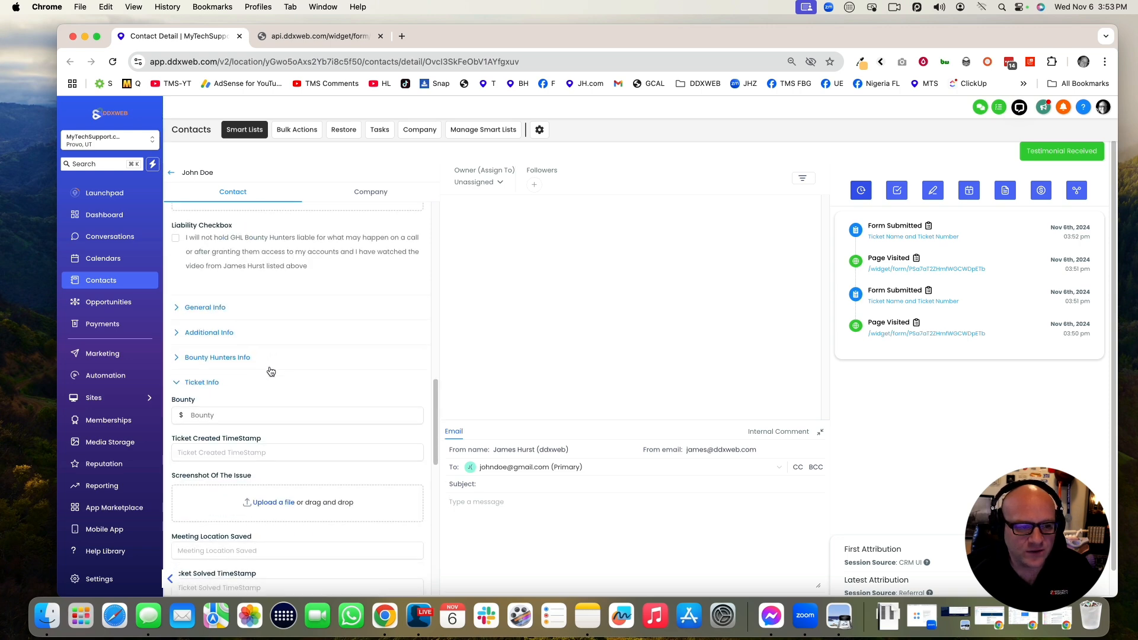
pyautogui.scroll(5, 380, 287)
pyautogui.scroll(-6, 381, 286)
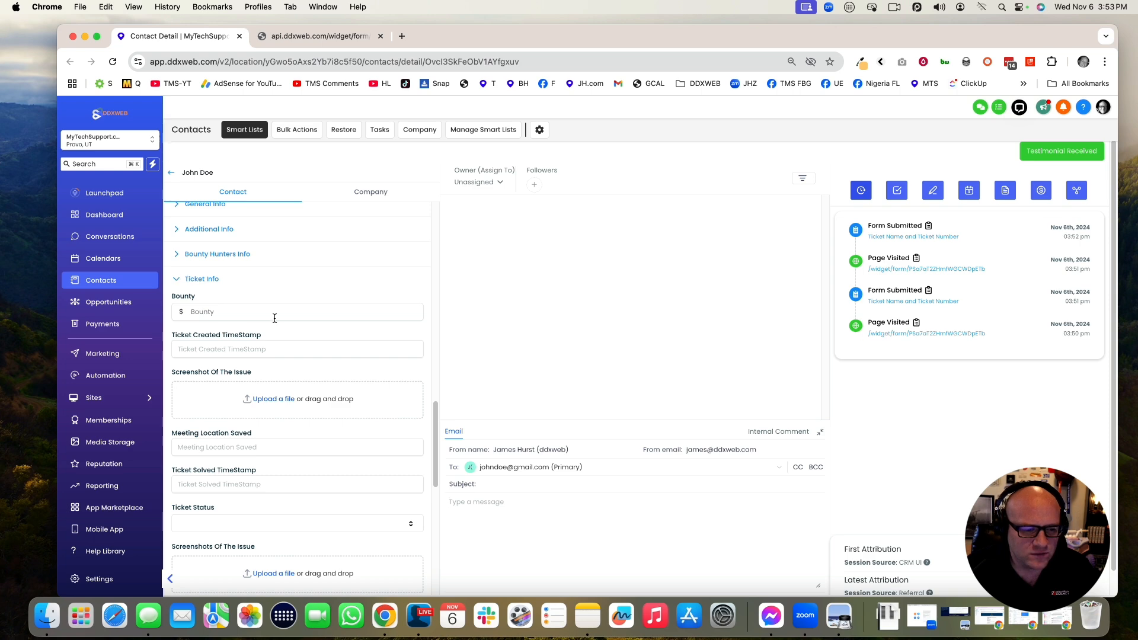
pyautogui.scroll(-6, 274, 318)
pyautogui.scroll(-1, 274, 318)
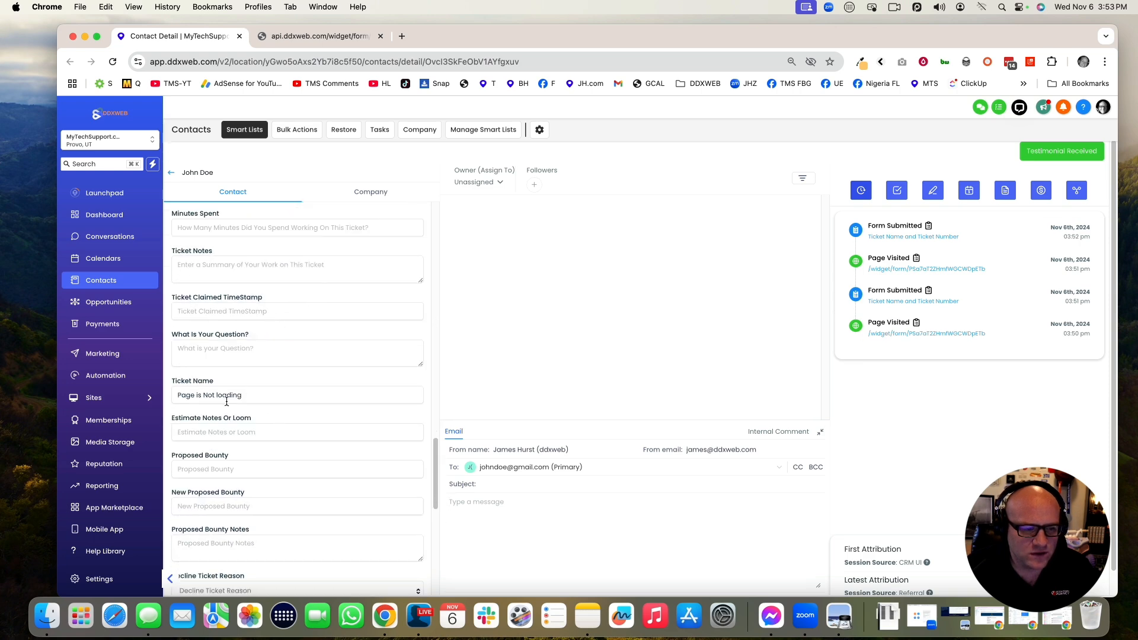
pyautogui.moveTo(196, 396); pyautogui.dragTo(232, 396)
pyautogui.scroll(-4, 314, 408)
pyautogui.scroll(-4, 313, 407)
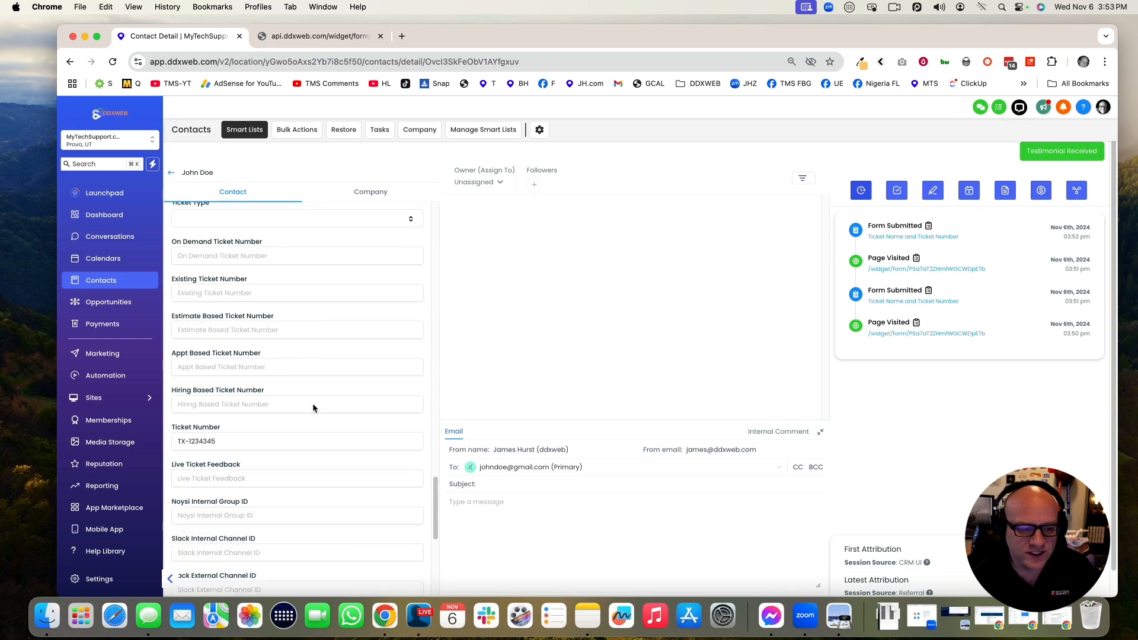
pyautogui.moveTo(188, 432); pyautogui.dragTo(217, 433)
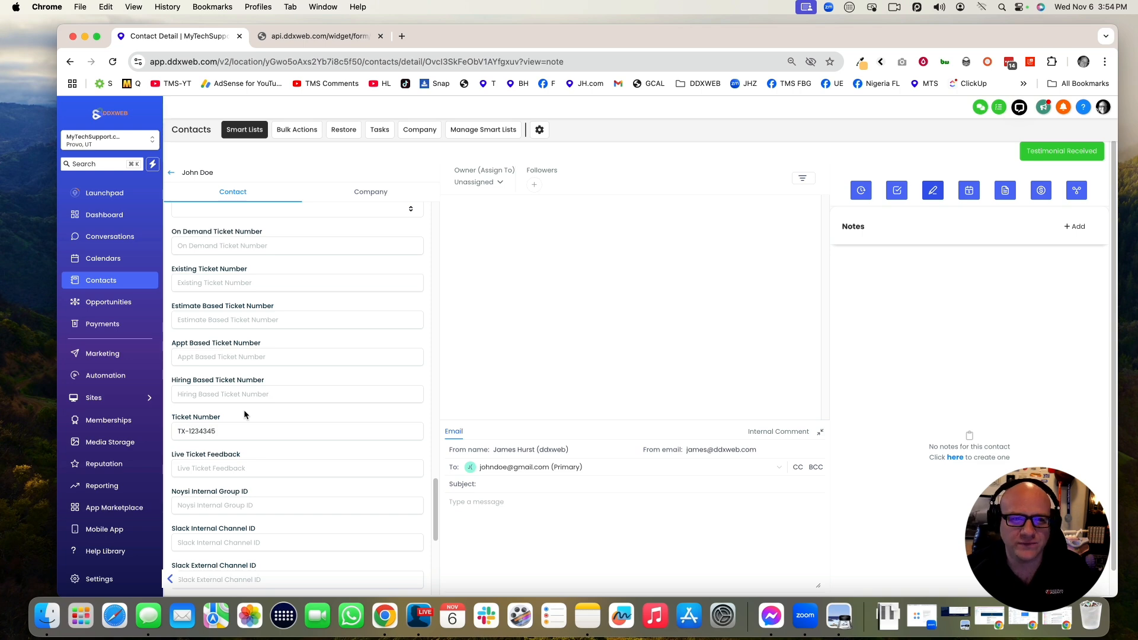
# - Open the Custom Fields page in the account settings
pyautogui.click(99, 584)
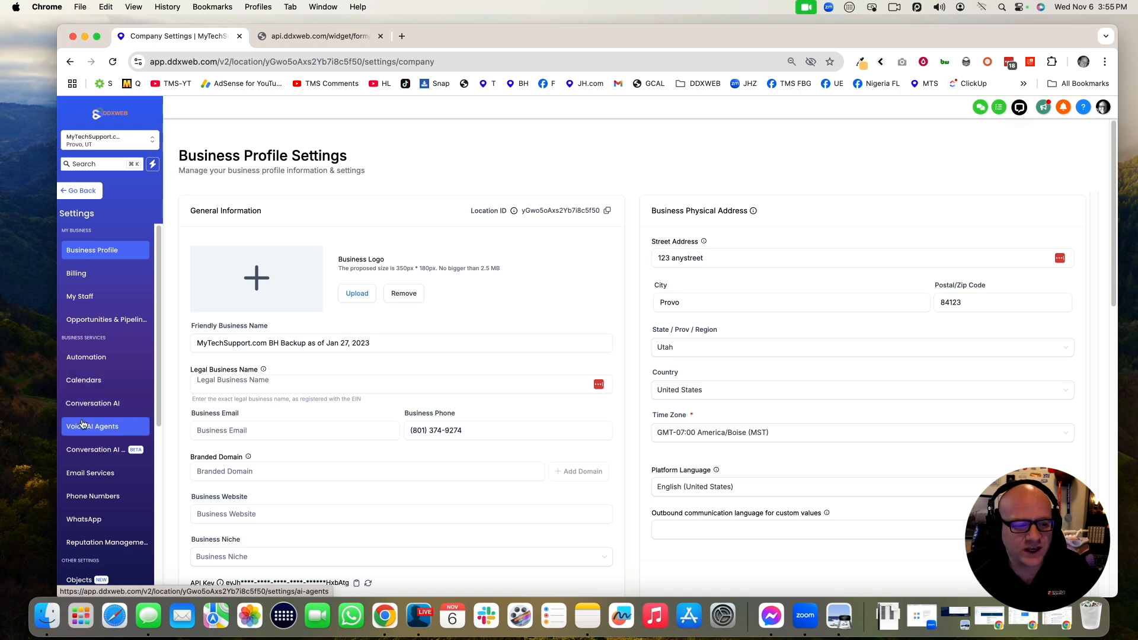
pyautogui.scroll(-3, 97, 492)
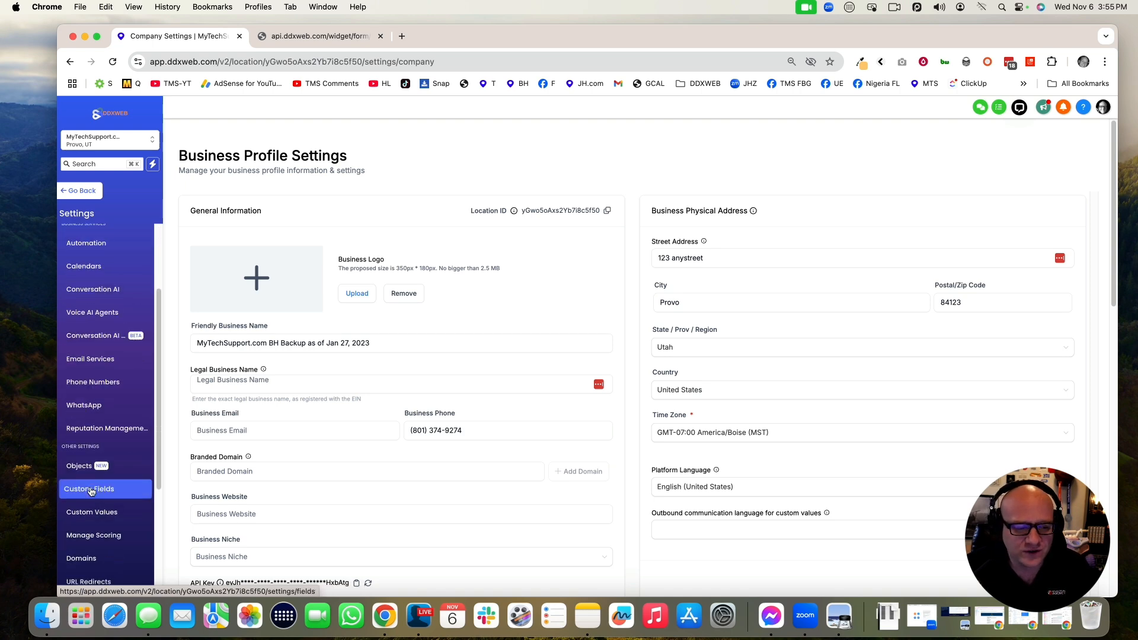
pyautogui.click(90, 490)
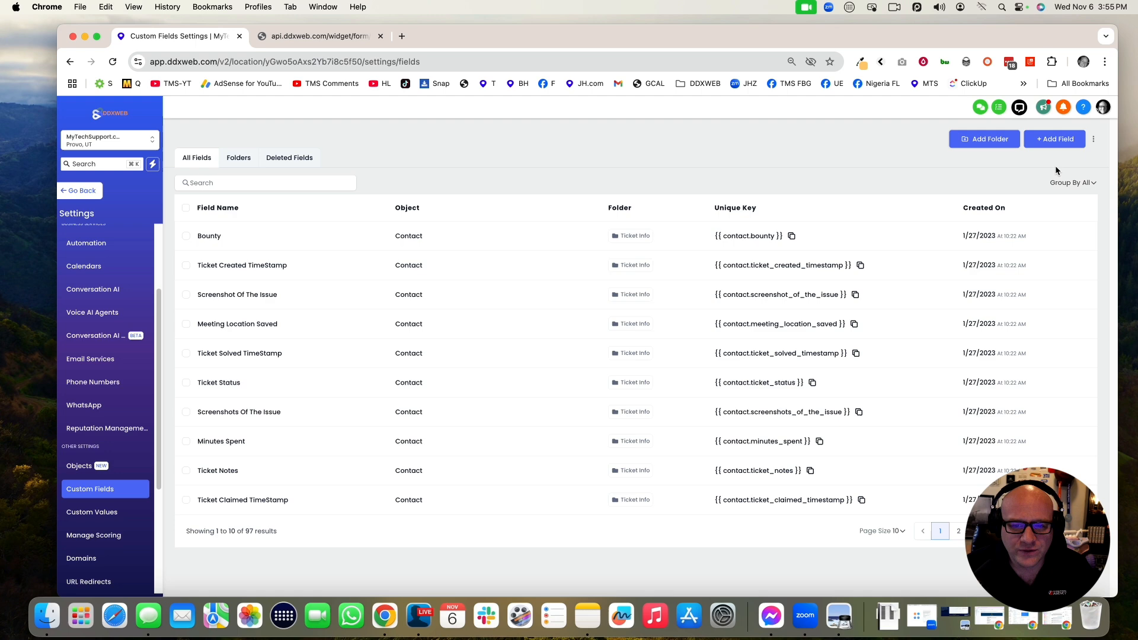
# - Create a single-line custom field named "Make" for the Contact object and save it in the Contact group
pyautogui.click(1056, 140)
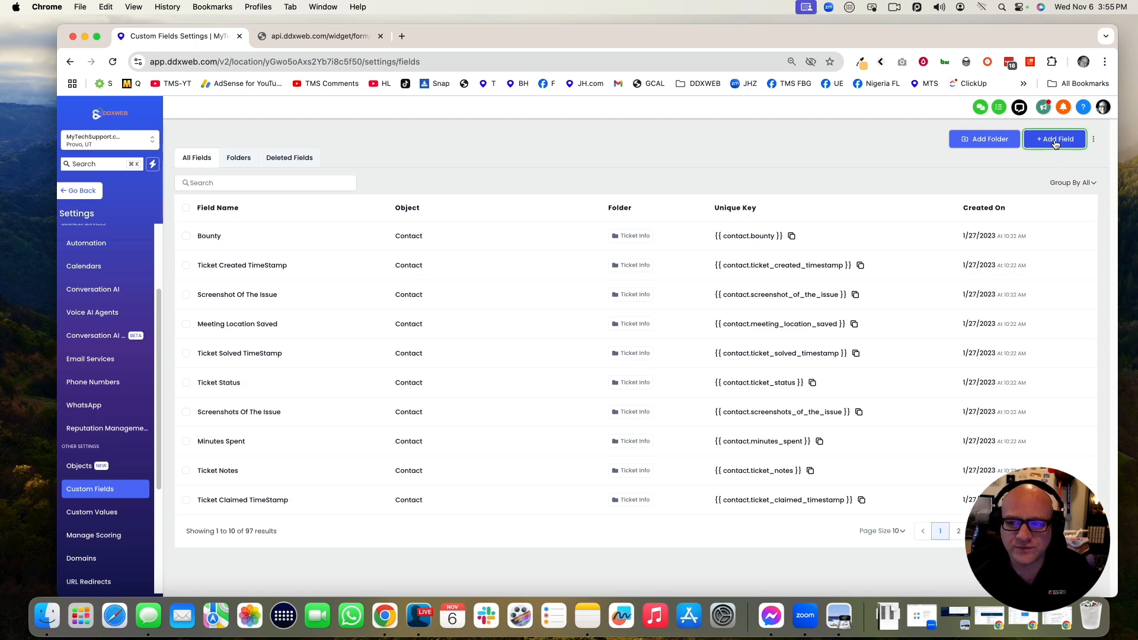
pyautogui.click(342, 282)
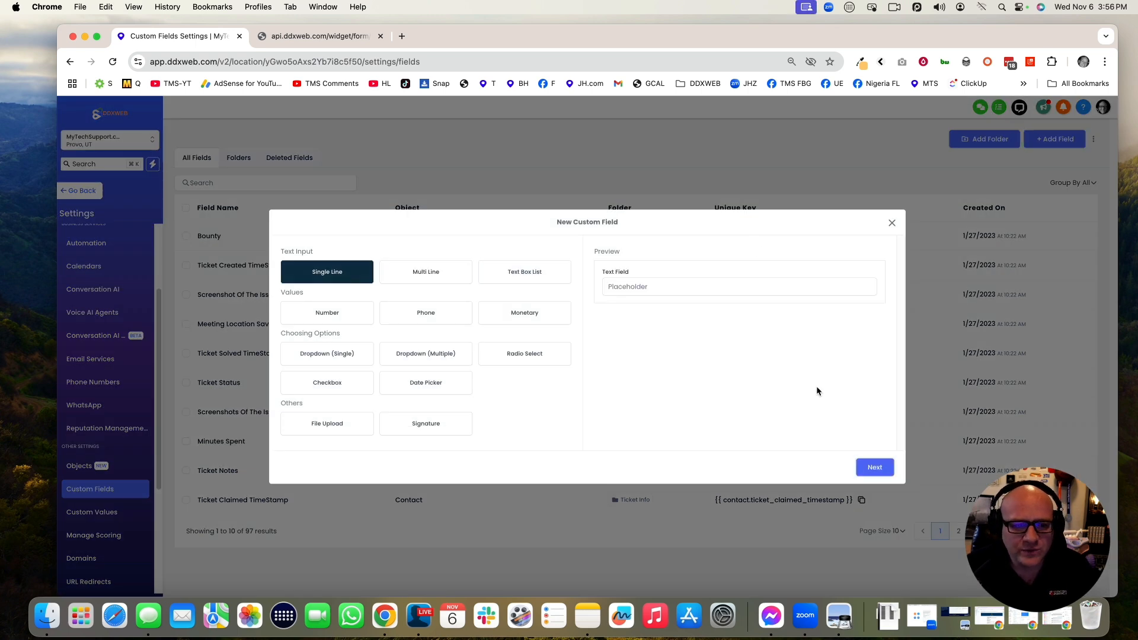
pyautogui.click(876, 471)
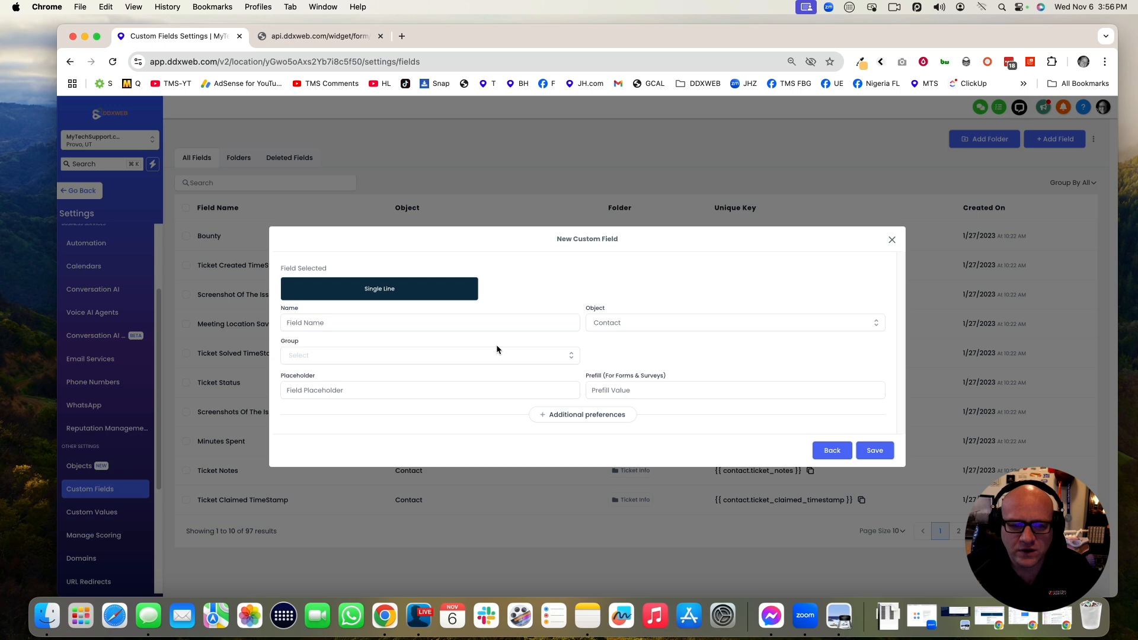
pyautogui.click(405, 323)
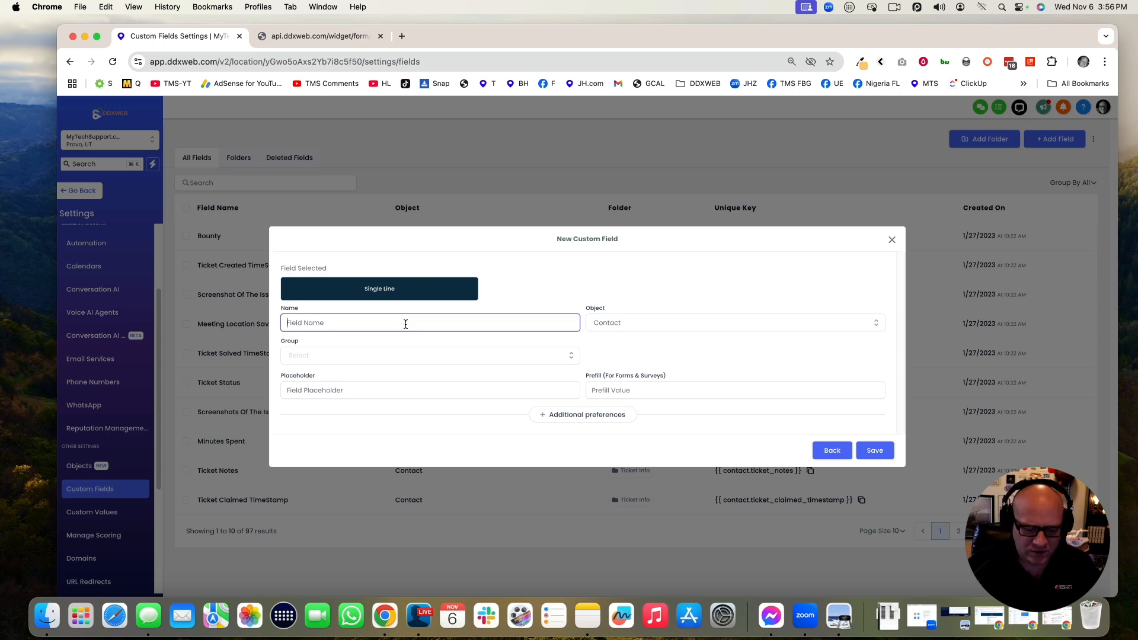
pyautogui.write('Make')
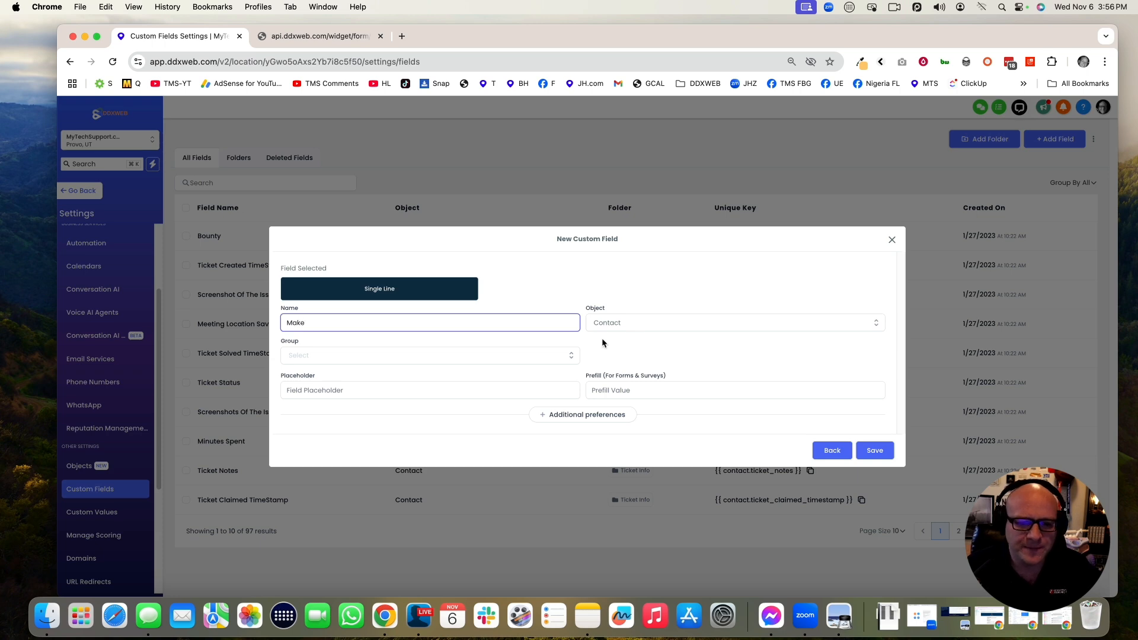
pyautogui.click(445, 360)
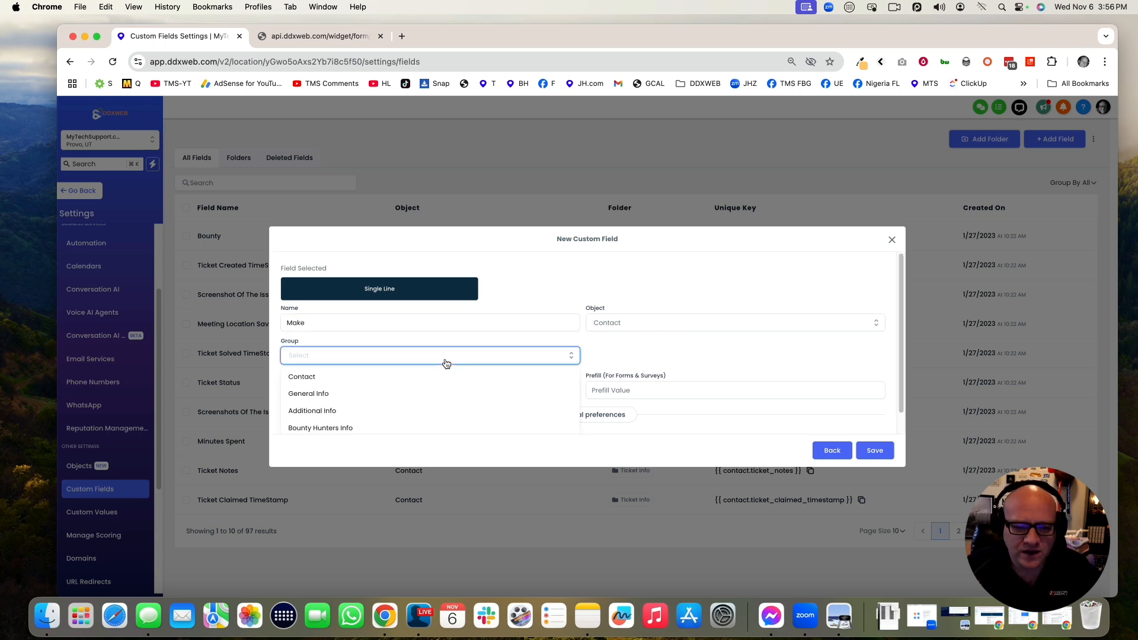
pyautogui.scroll(-1, 330, 405)
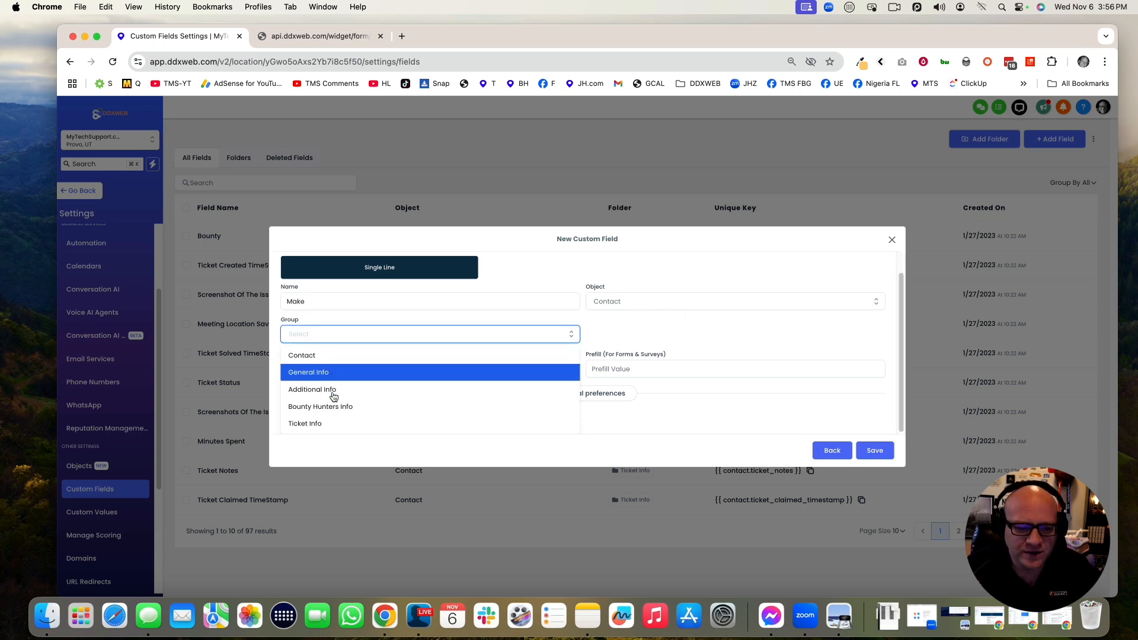
pyautogui.click(313, 360)
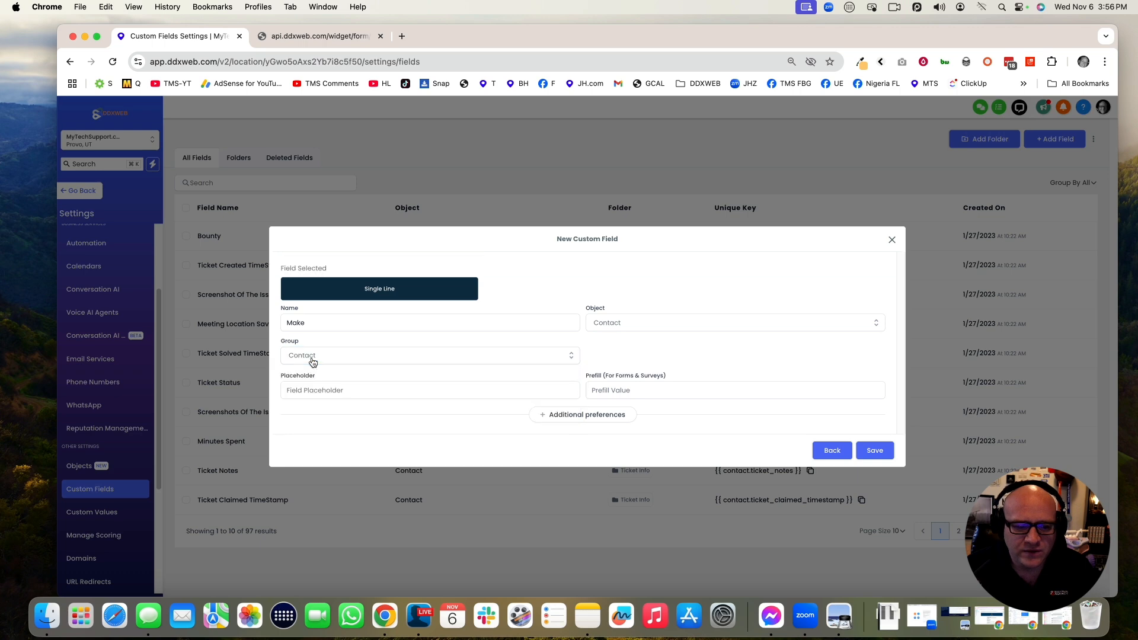
pyautogui.click(875, 451)
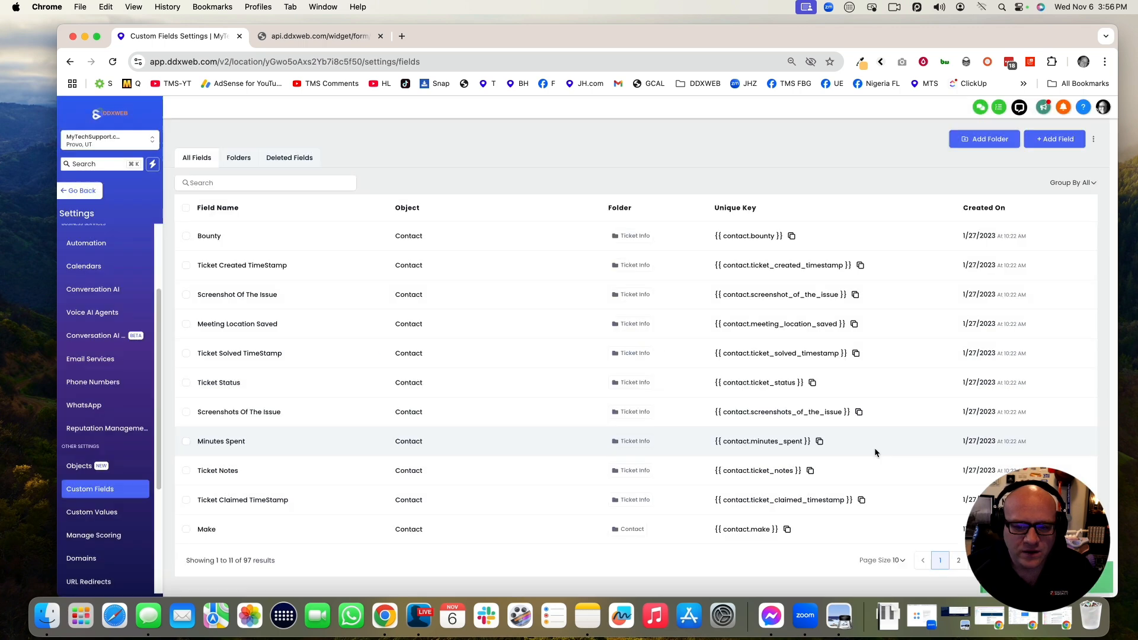
# - Add another single-line contact field named "Model" and save it in the Contact group
pyautogui.click(1055, 139)
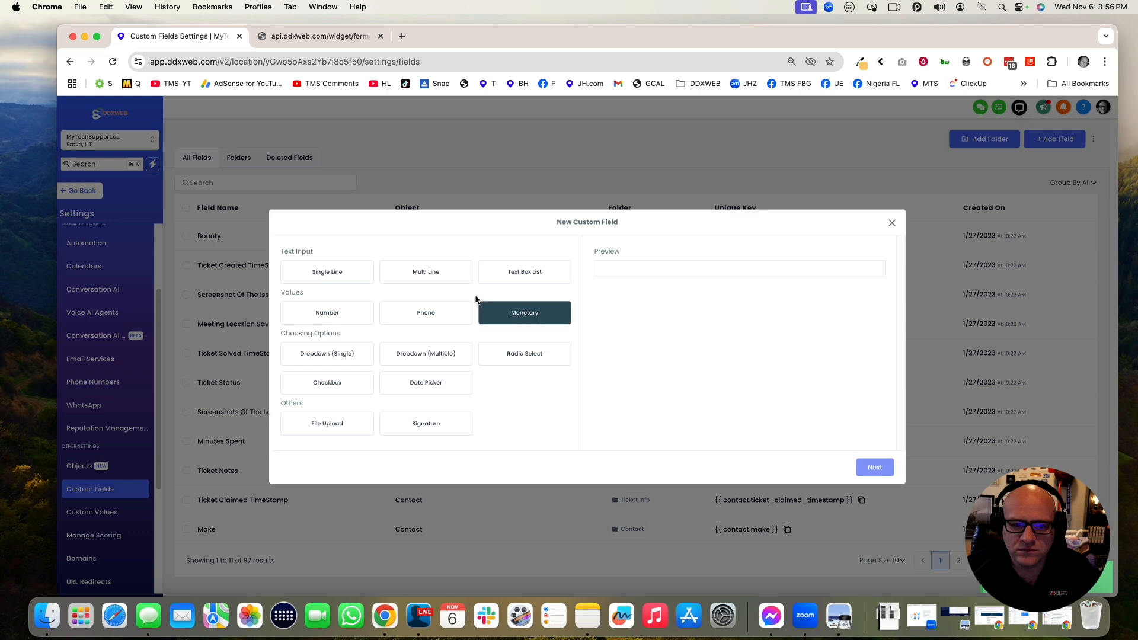
pyautogui.click(326, 272)
pyautogui.click(866, 467)
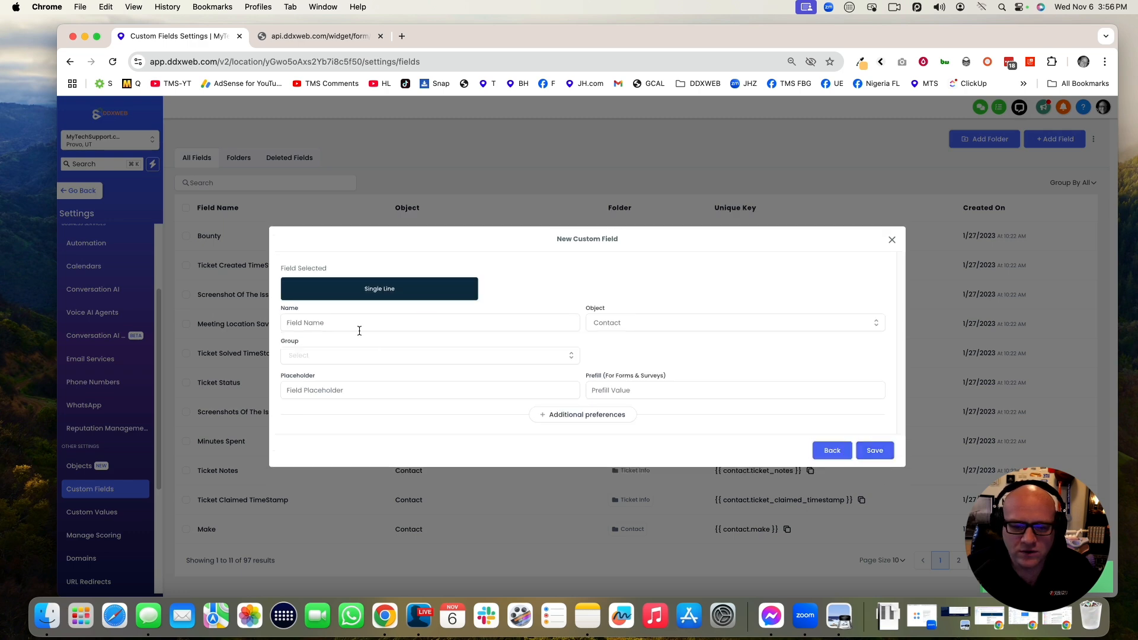
pyautogui.click(331, 325)
pyautogui.write('Model')
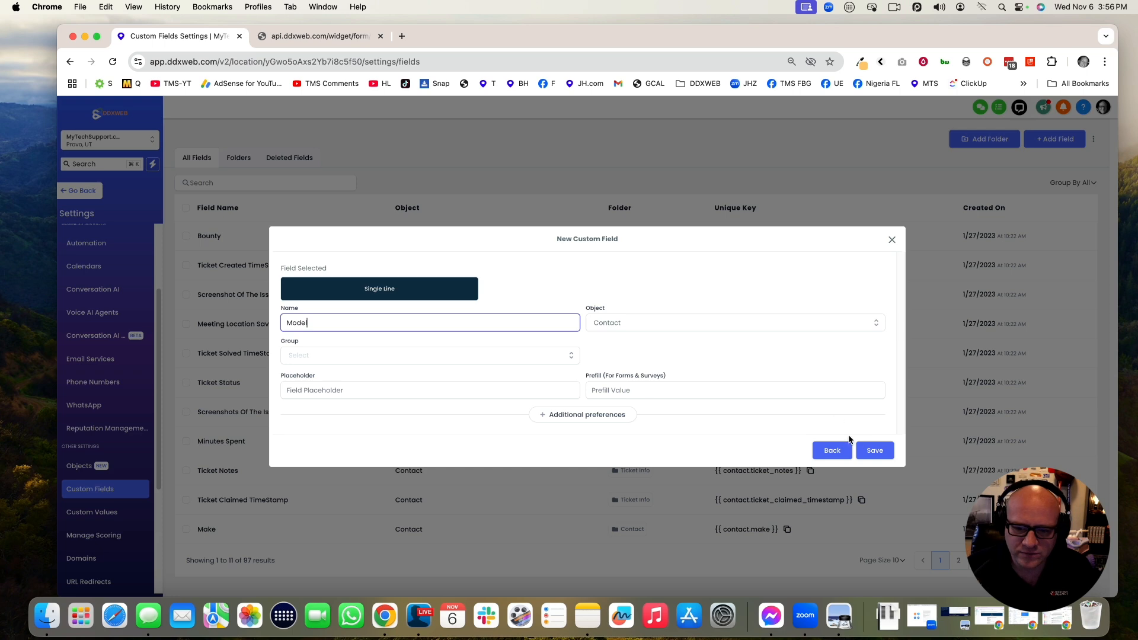
pyautogui.click(468, 360)
pyautogui.click(383, 377)
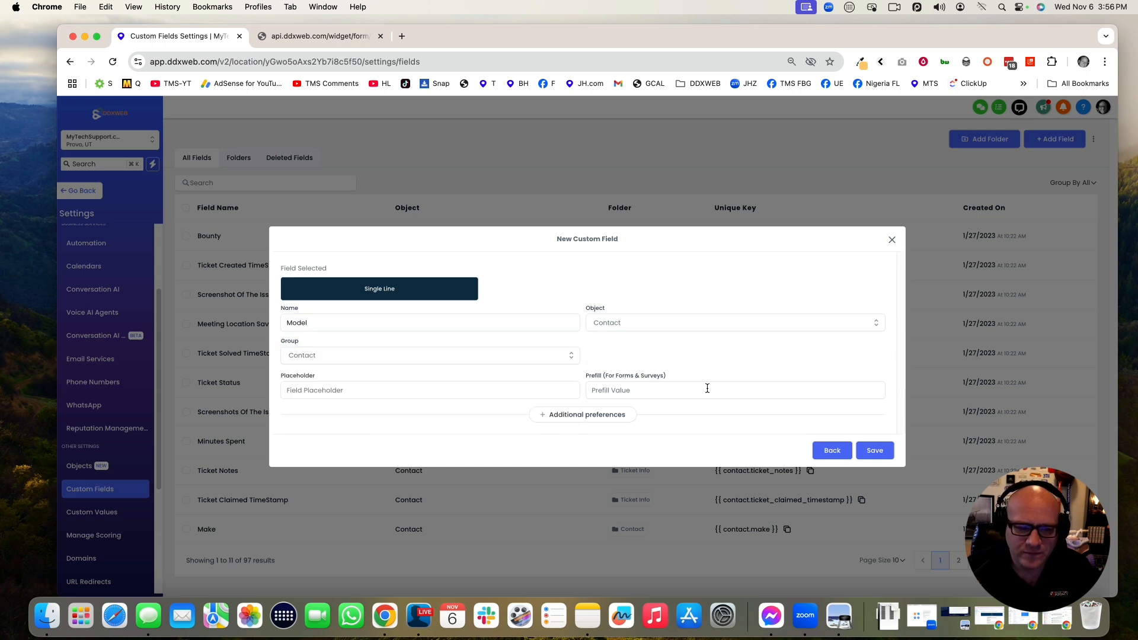
pyautogui.click(875, 451)
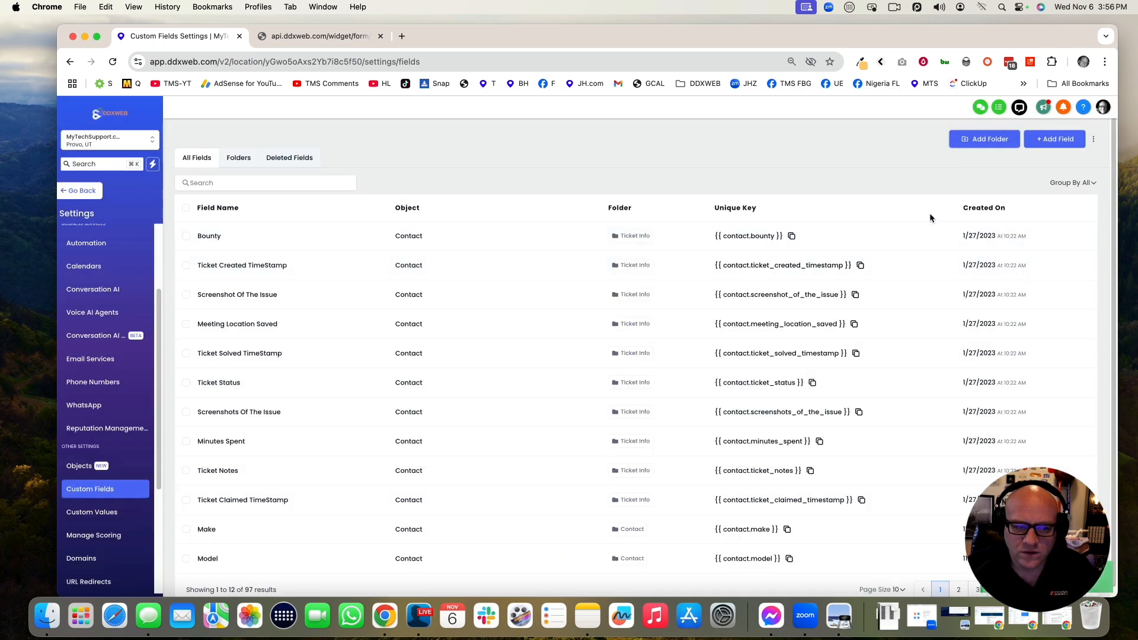
# - Add a single-line contact field named "Year" and save it in the Contact group
pyautogui.click(1055, 139)
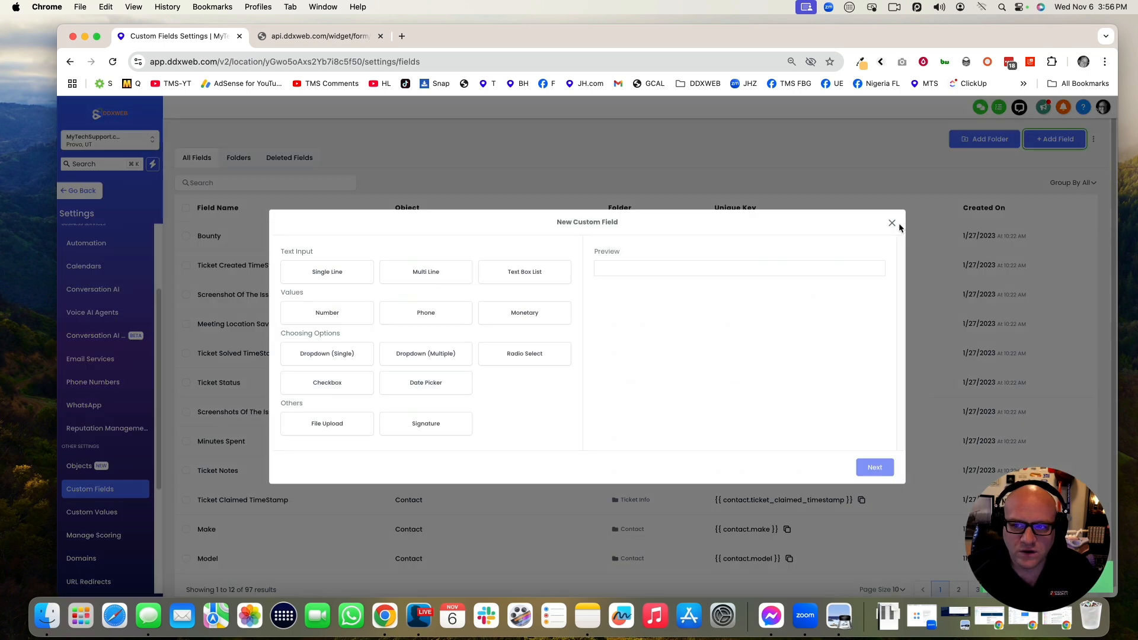
pyautogui.click(327, 271)
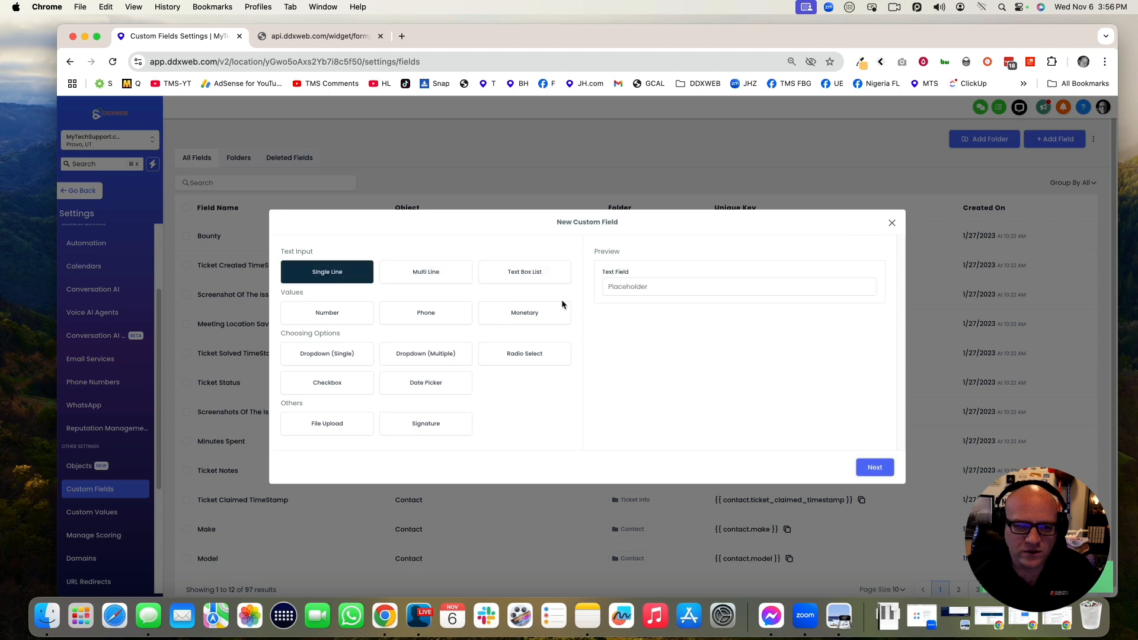
pyautogui.click(874, 467)
pyautogui.click(345, 320)
pyautogui.write('year')
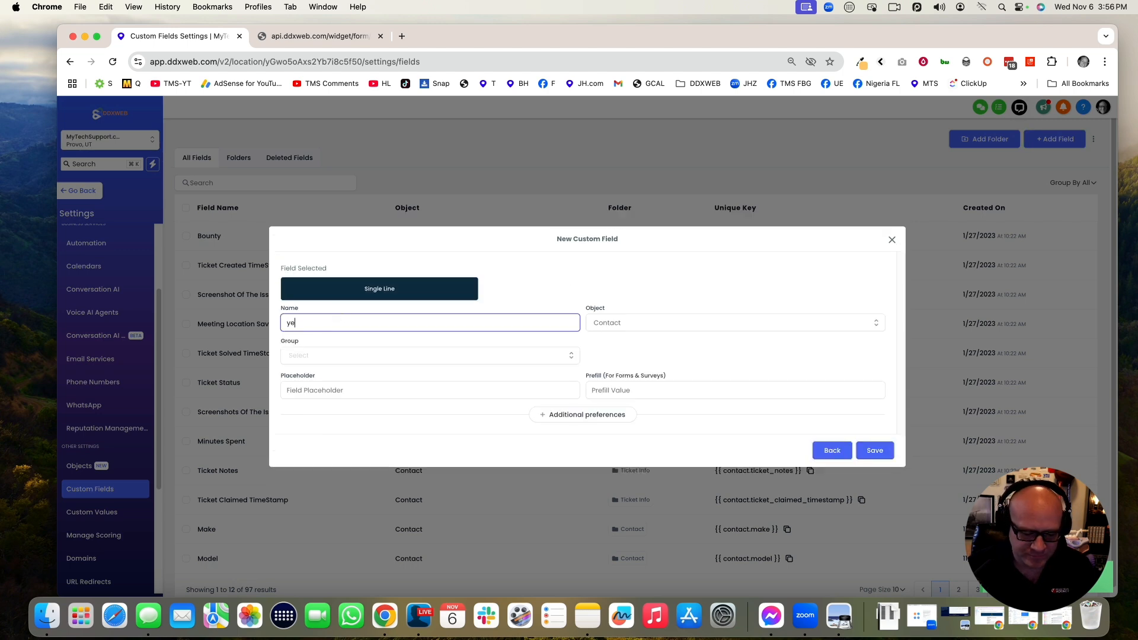
pyautogui.click(871, 453)
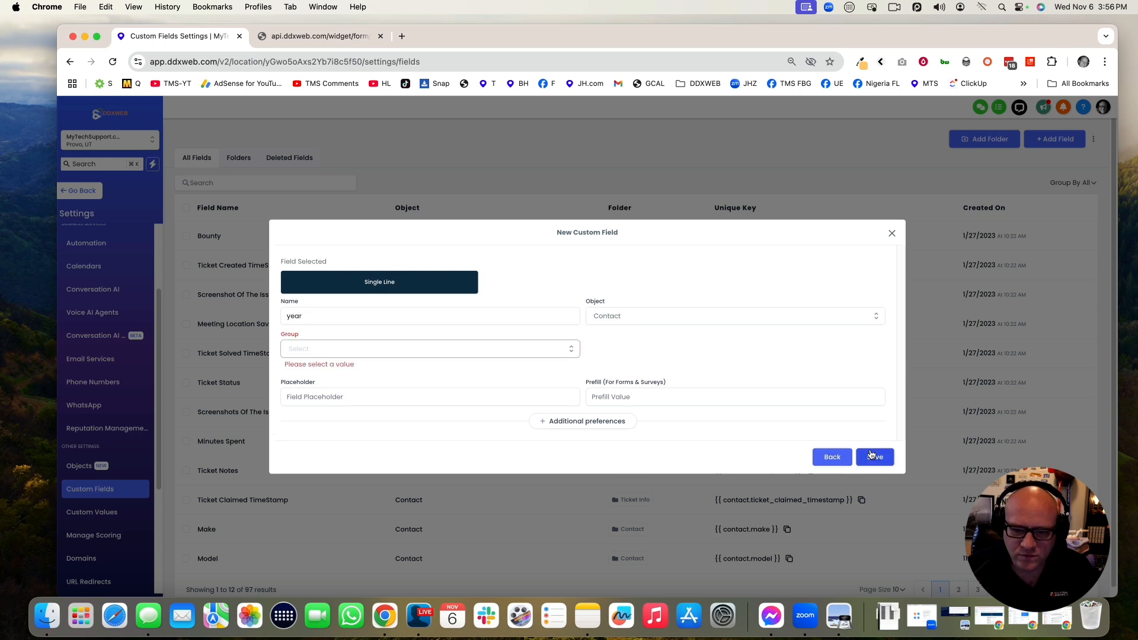
pyautogui.click(413, 354)
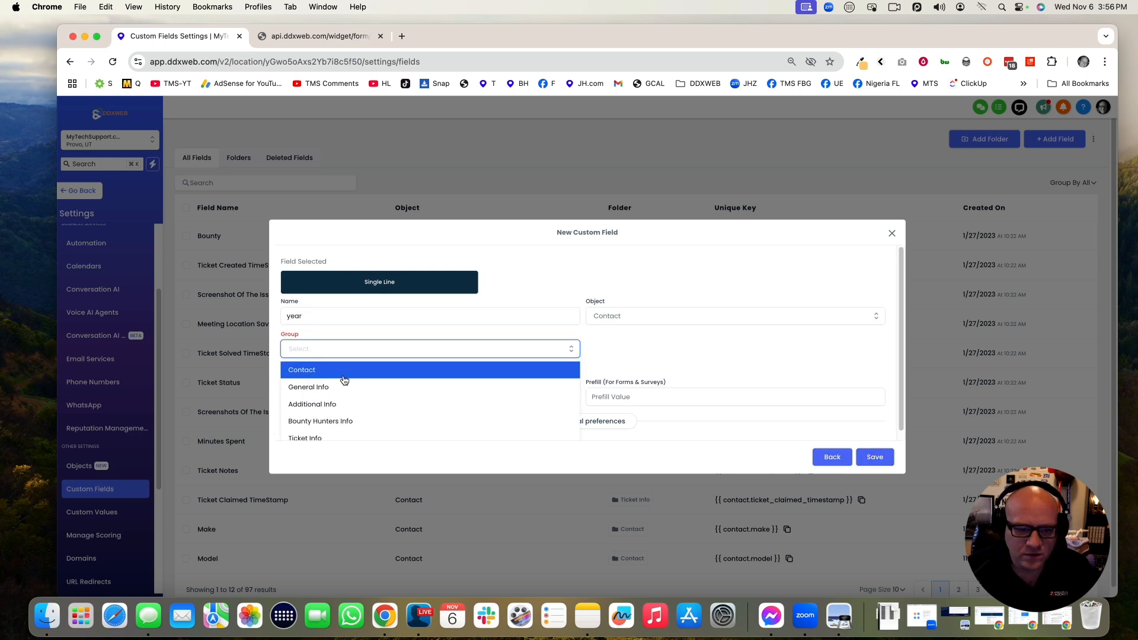
pyautogui.click(344, 371)
pyautogui.click(313, 324)
pyautogui.moveTo(313, 324); pyautogui.dragTo(277, 325)
pyautogui.write('Year')
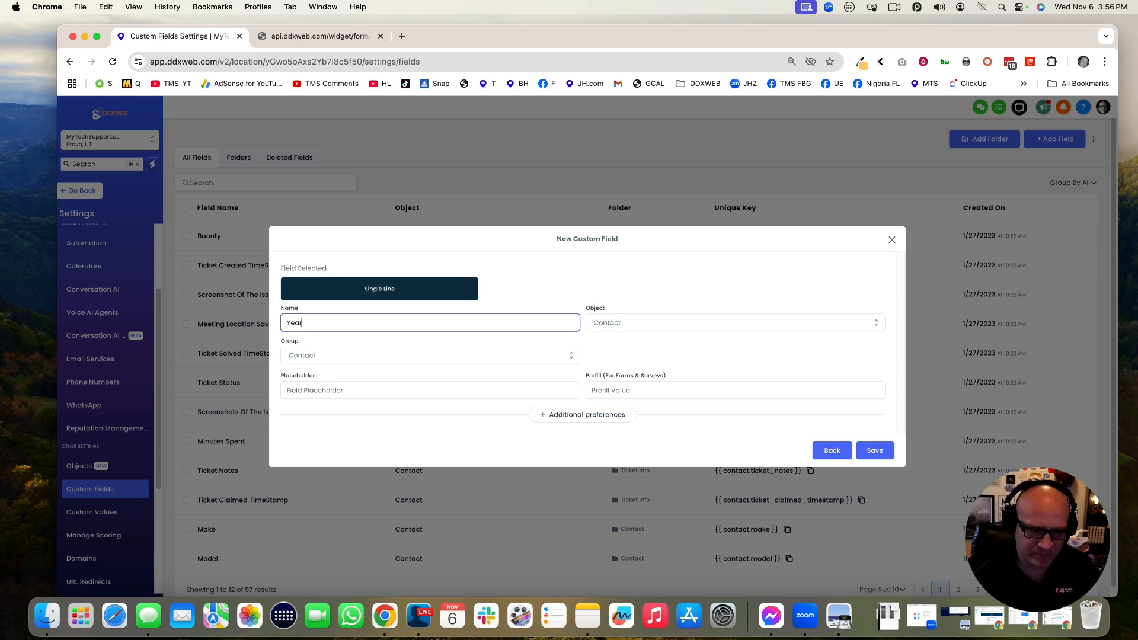
pyautogui.click(881, 452)
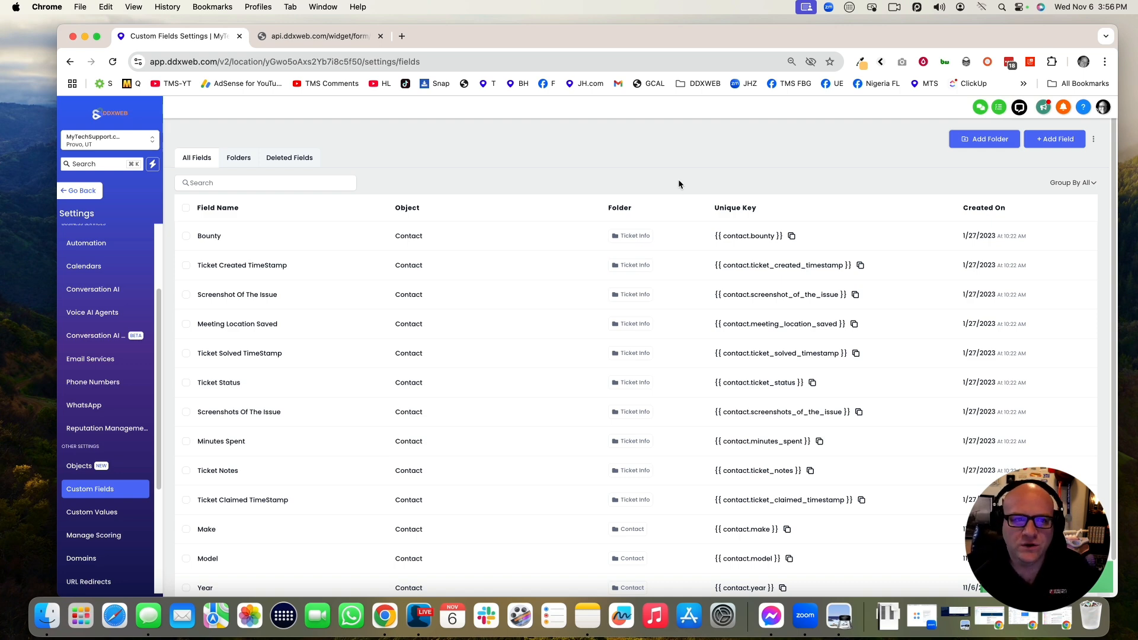
# - Leave the settings, open the Forms page under Sites, and create a new form from scratch
pyautogui.click(320, 37)
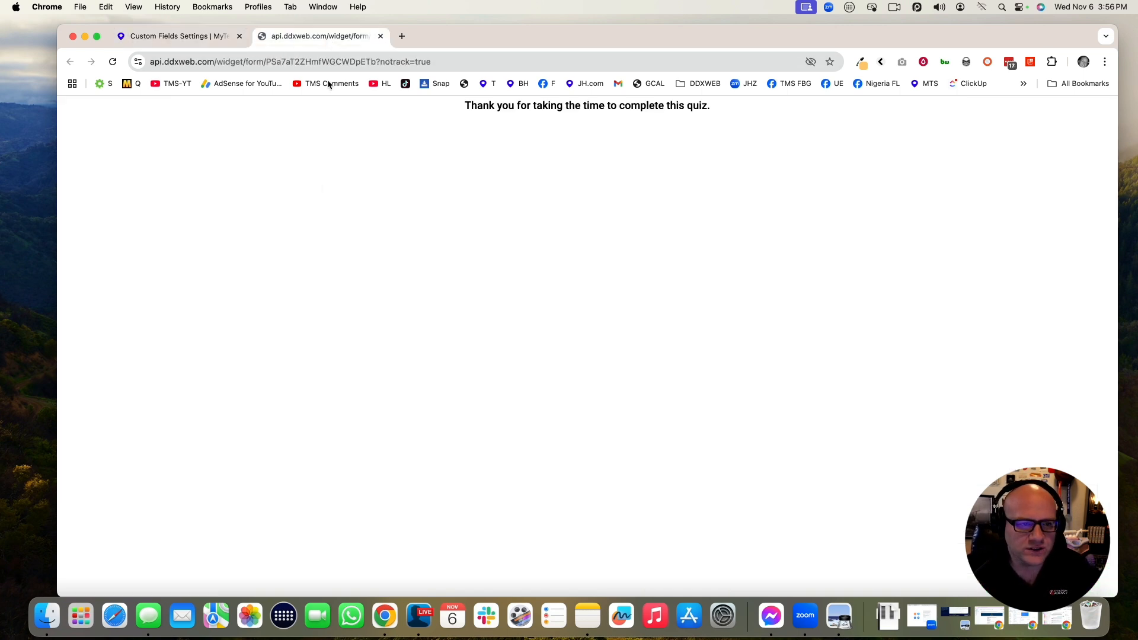
pyautogui.click(201, 39)
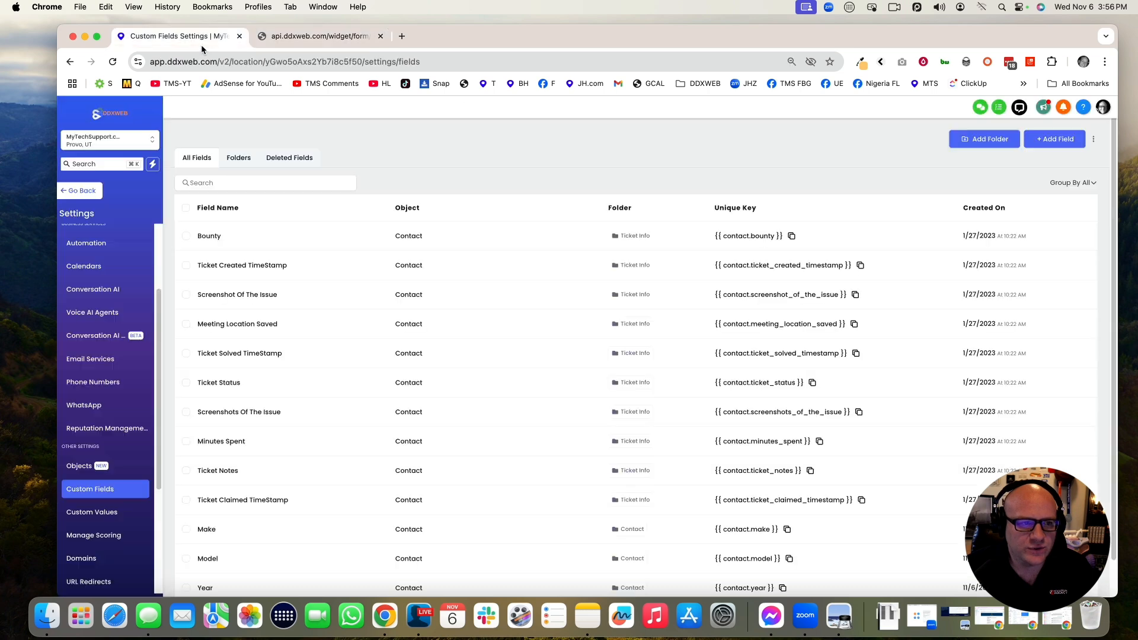
pyautogui.click(83, 191)
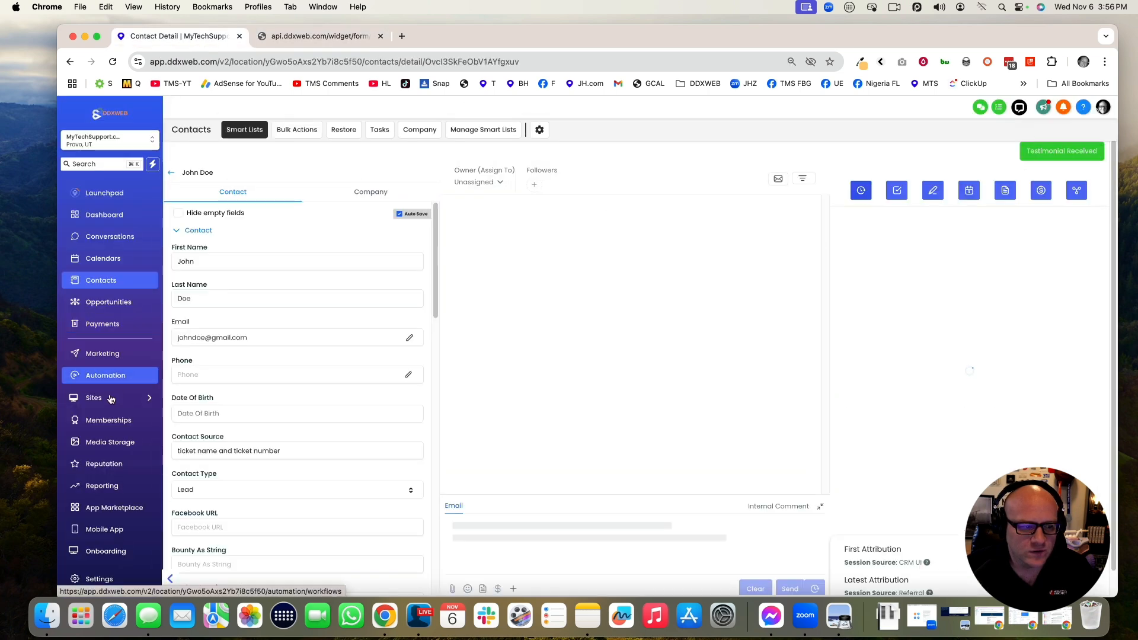
pyautogui.moveTo(110, 399)
pyautogui.click(189, 476)
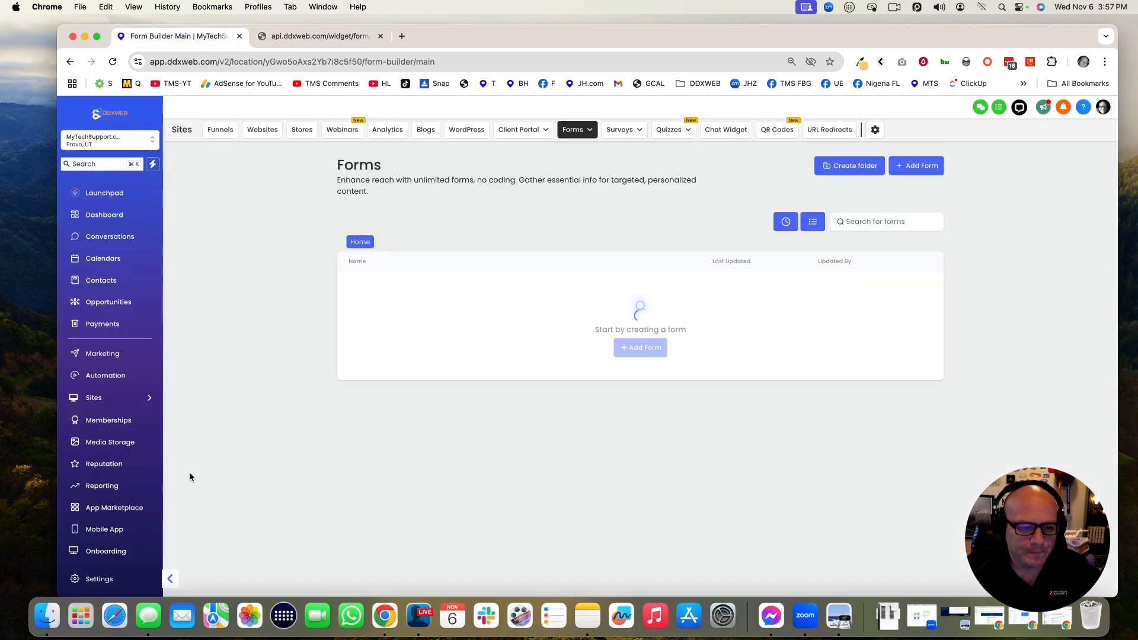
pyautogui.click(924, 172)
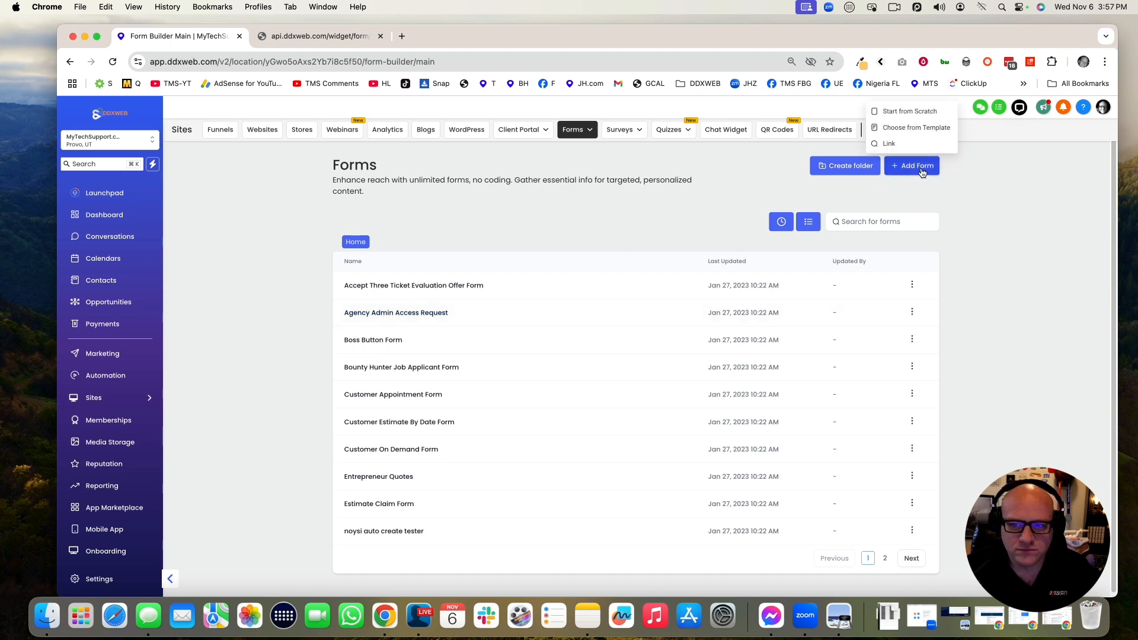
pyautogui.click(902, 114)
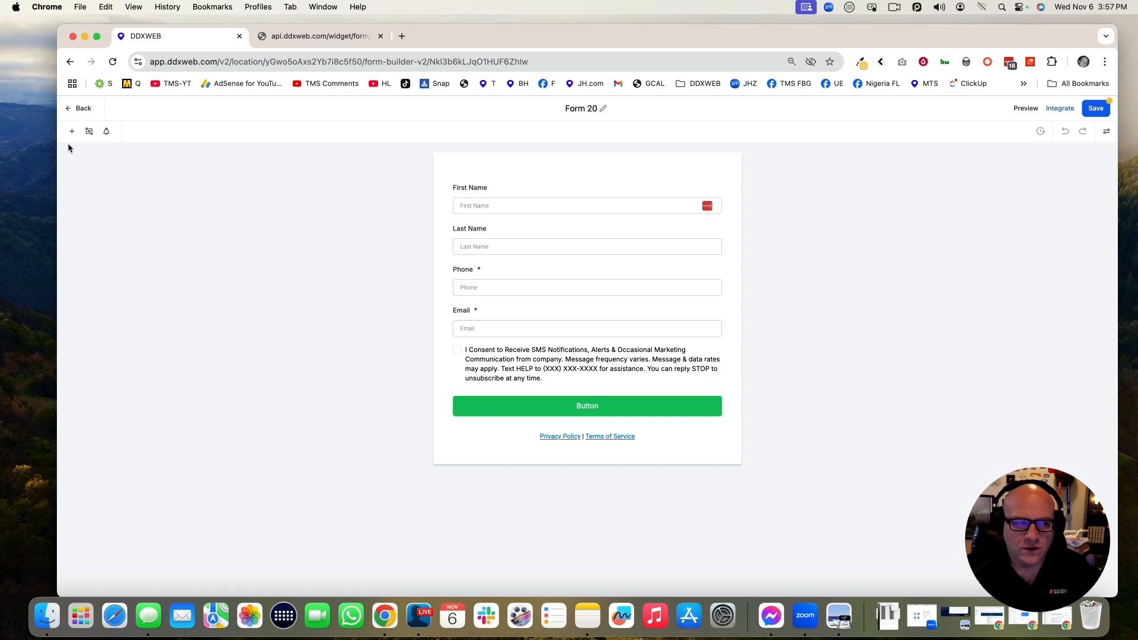
# - Search the contact custom fields for "year" and place the Year field below Email in the form
pyautogui.click(106, 131)
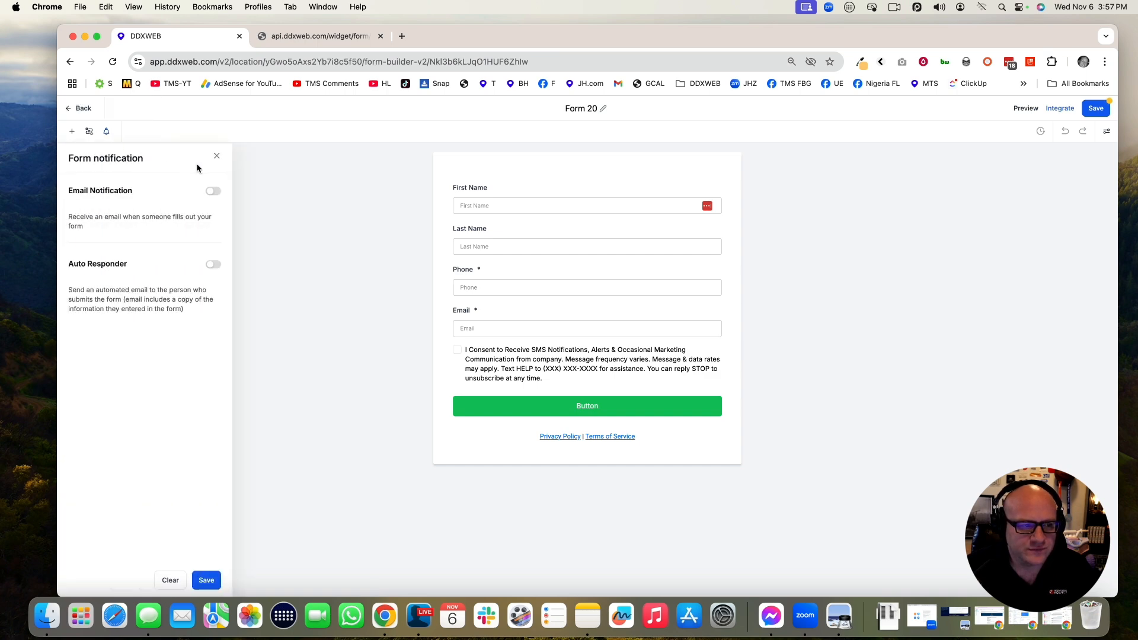
pyautogui.click(72, 131)
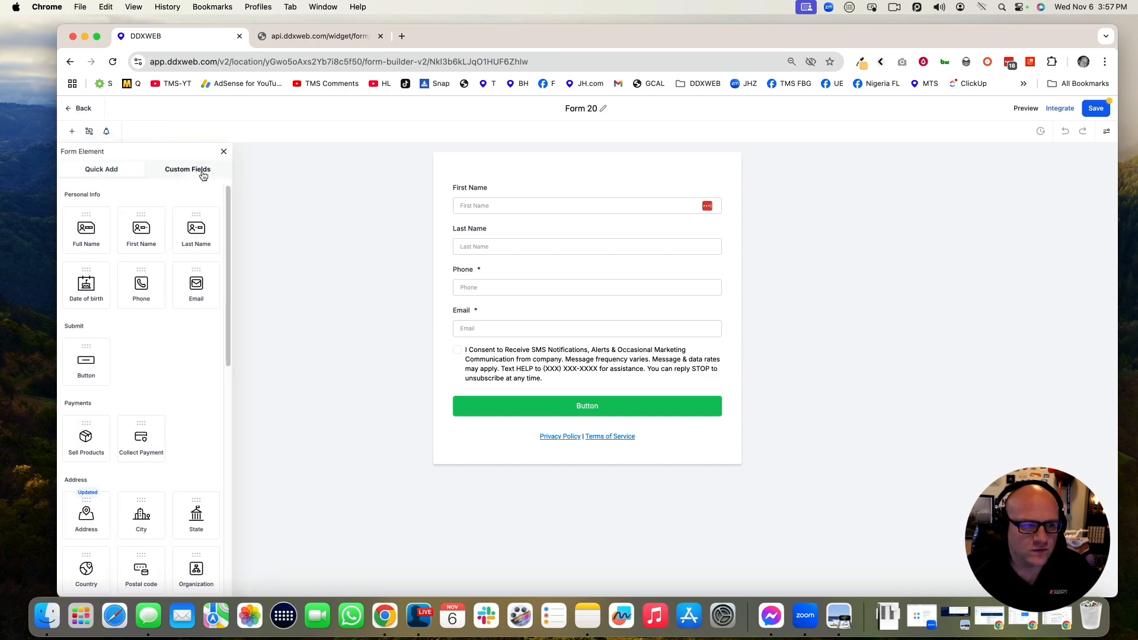
pyautogui.click(202, 171)
pyautogui.click(132, 218)
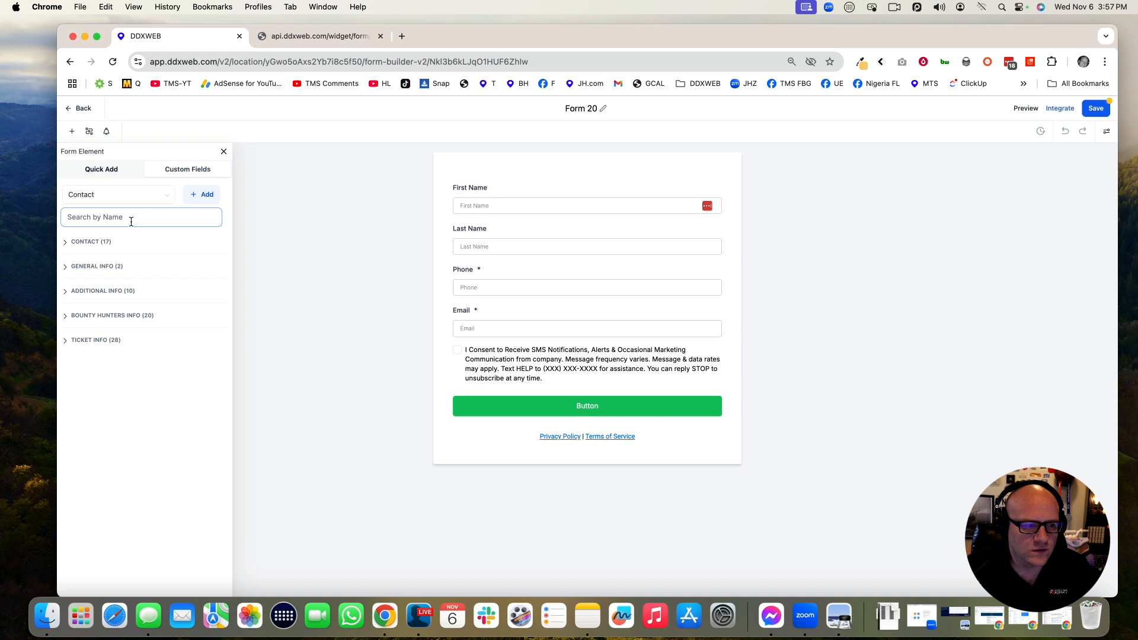
pyautogui.write('year')
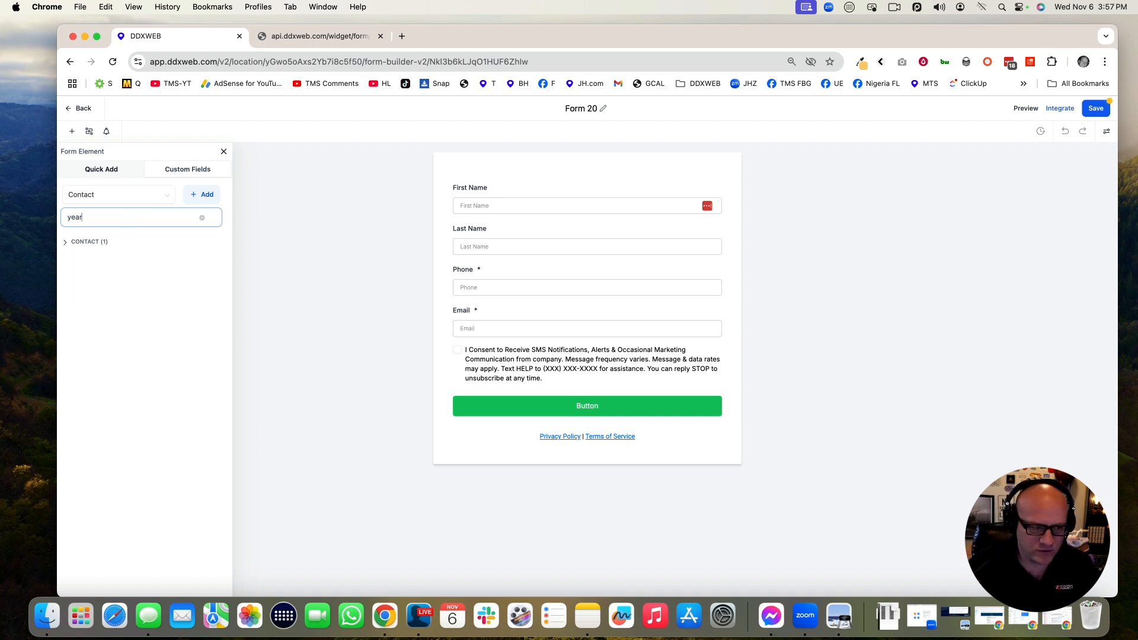
pyautogui.click(65, 243)
pyautogui.moveTo(114, 266); pyautogui.dragTo(533, 350)
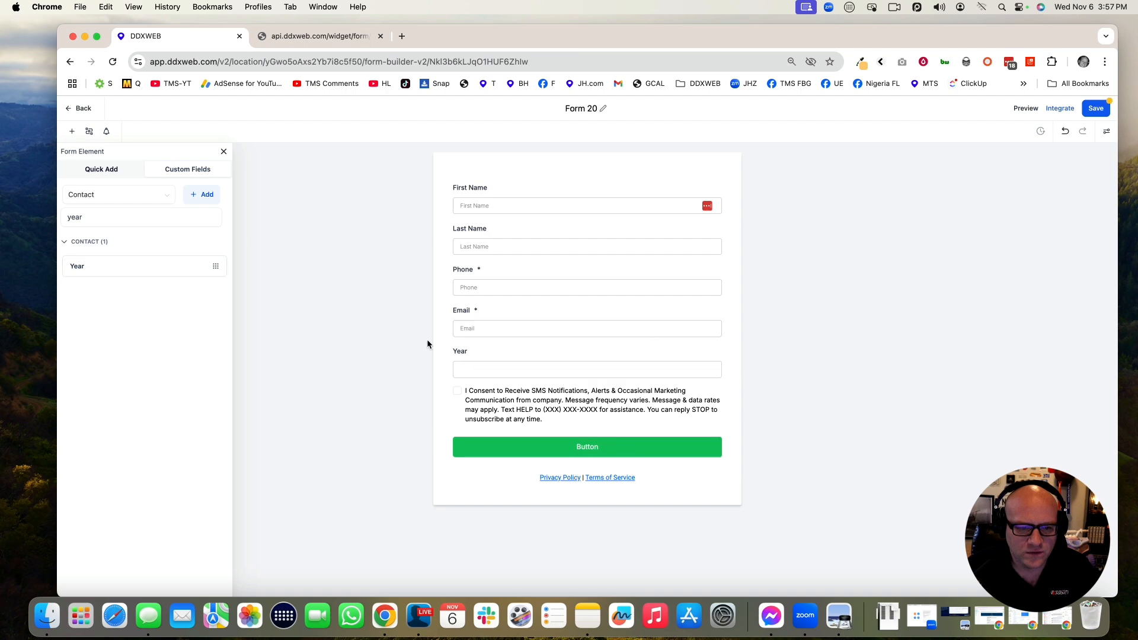
# - Find the Make custom field and place it below Year in the form
pyautogui.click(95, 217)
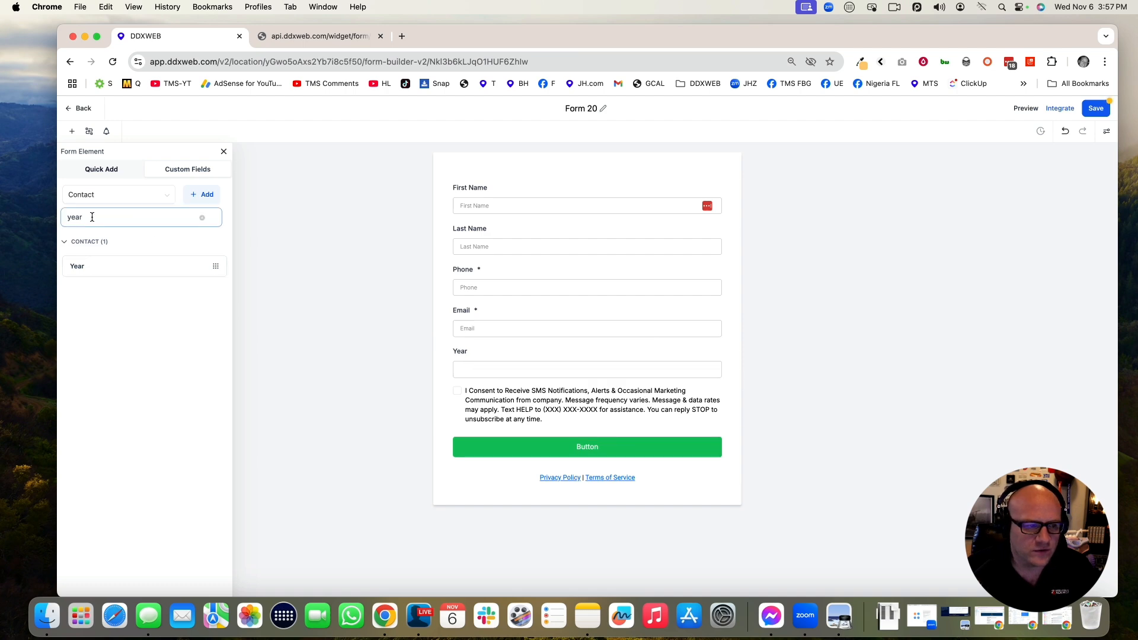
pyautogui.press('super+a')
pyautogui.write('make')
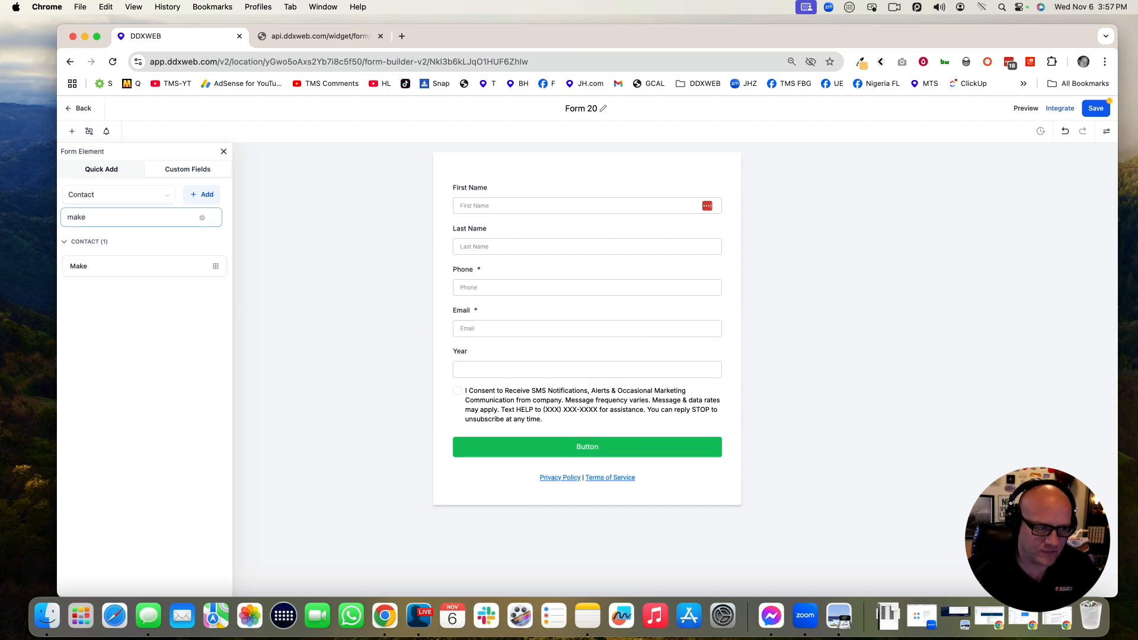
pyautogui.moveTo(77, 264); pyautogui.dragTo(503, 394)
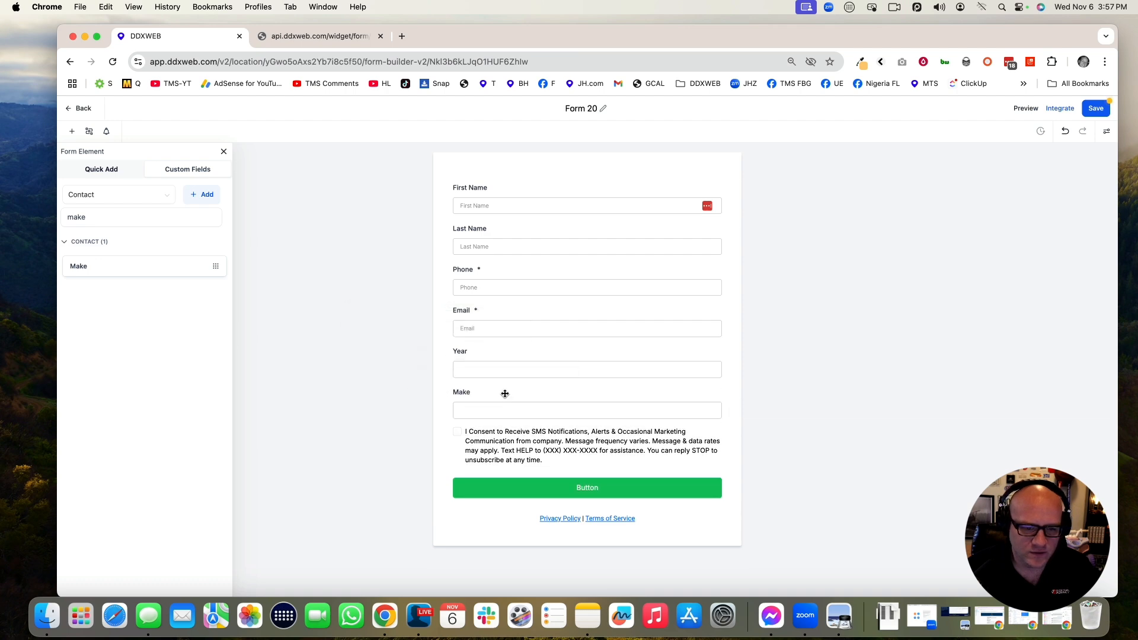
# - Find the Model custom field, place it below Make, and save the form
pyautogui.doubleClick(91, 217)
pyautogui.write('model')
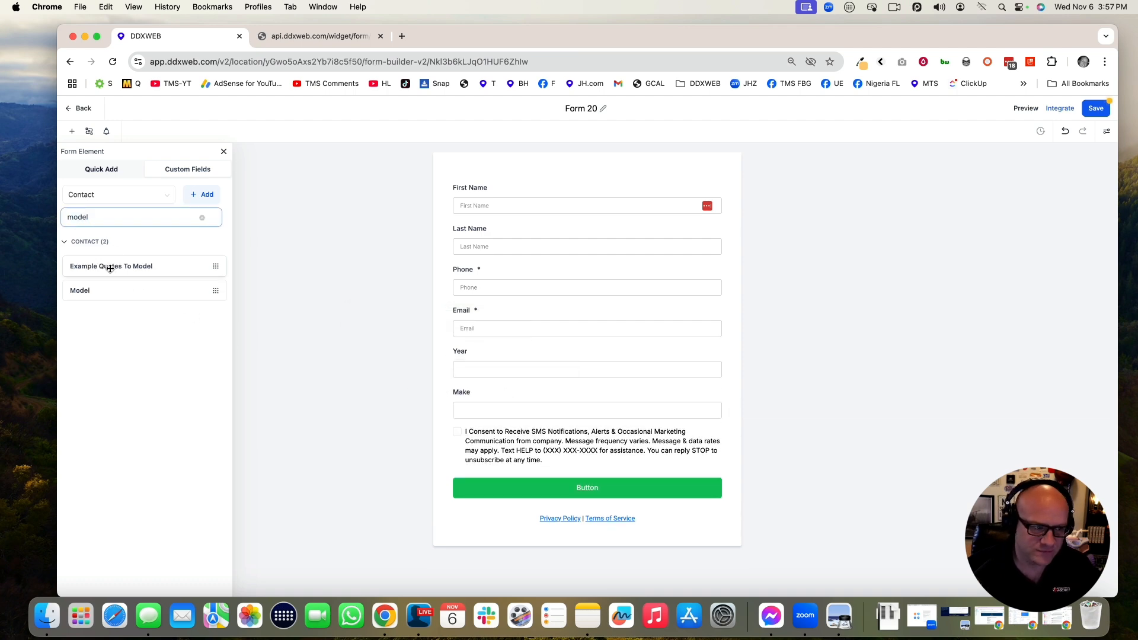
pyautogui.moveTo(103, 292); pyautogui.dragTo(525, 412)
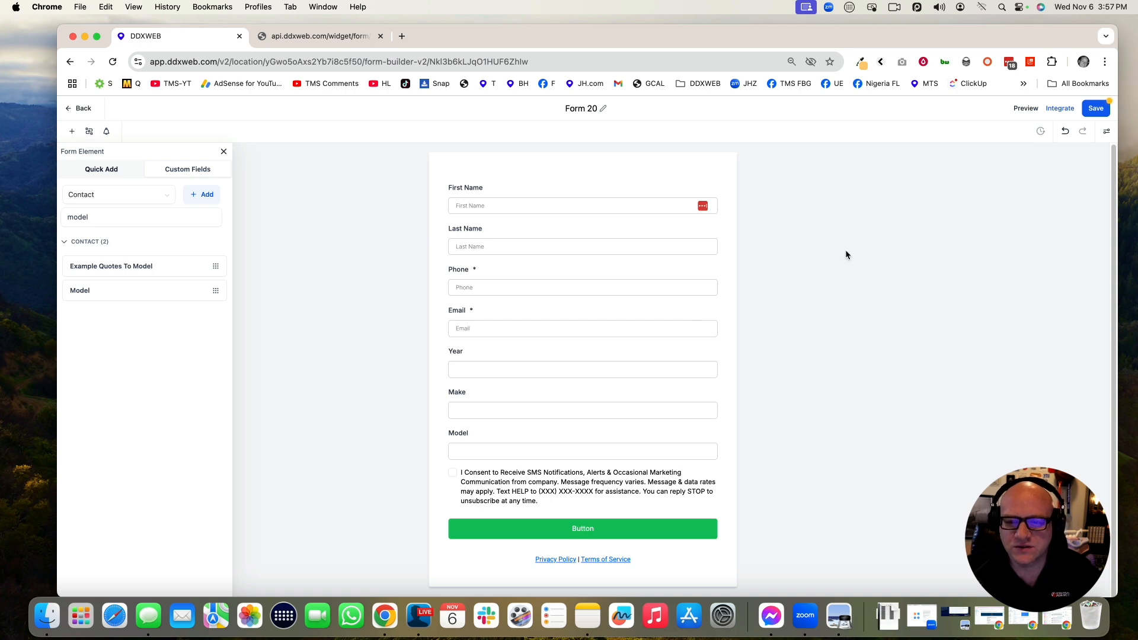
pyautogui.click(1096, 108)
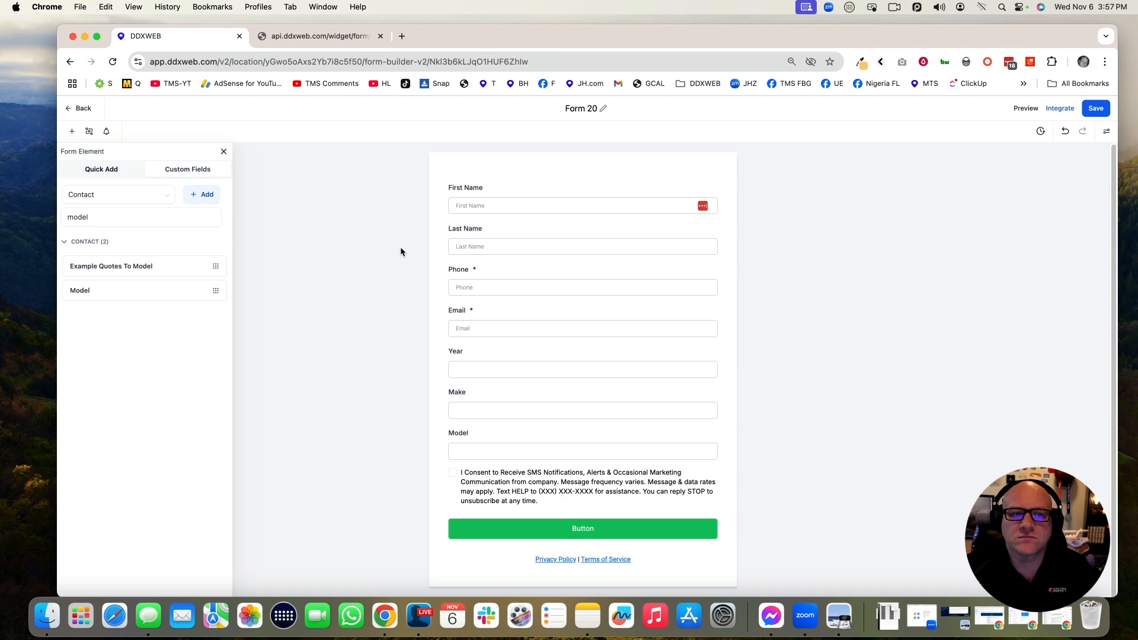
# - Duplicate the form builder's browser tab and open the account's Custom Fields settings in the duplicate
pyautogui.rightClick(205, 41)
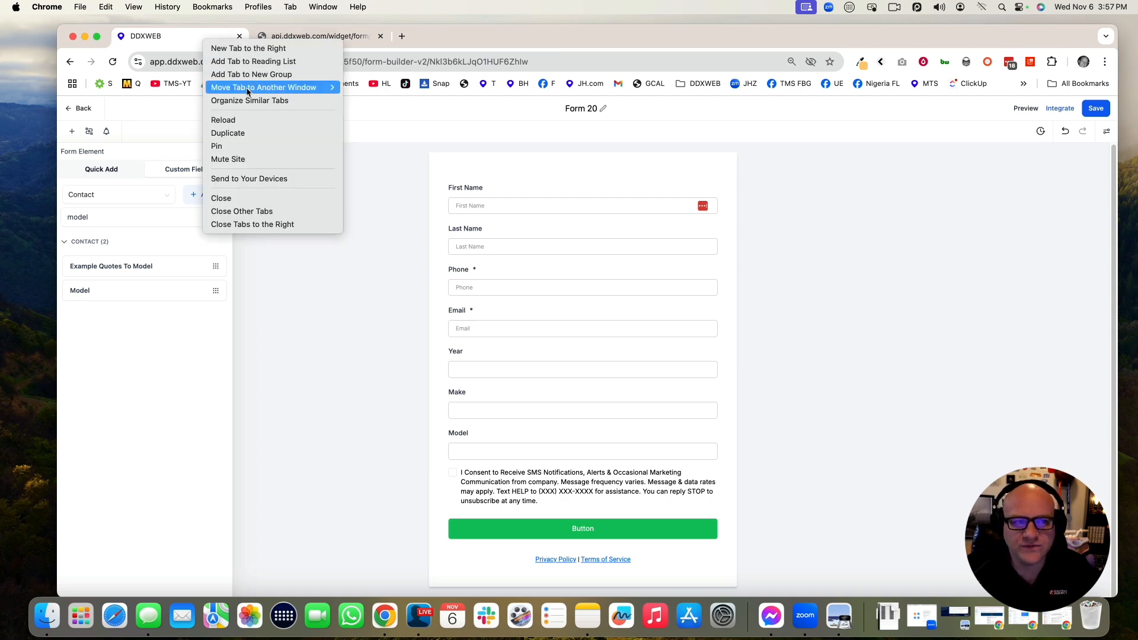
pyautogui.click(255, 135)
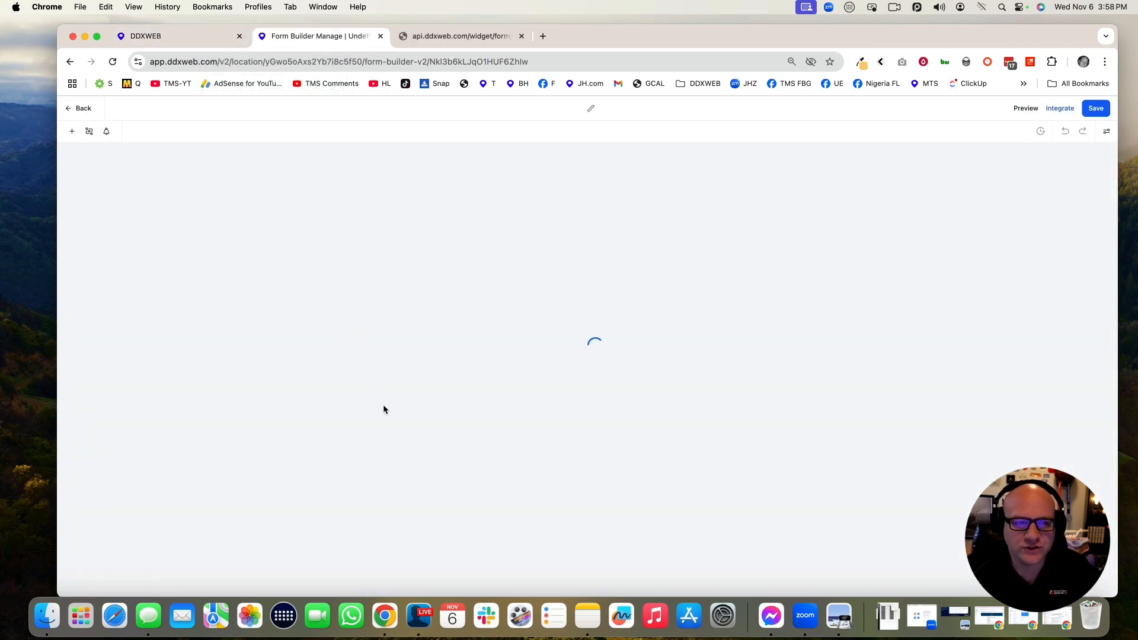
pyautogui.click(182, 39)
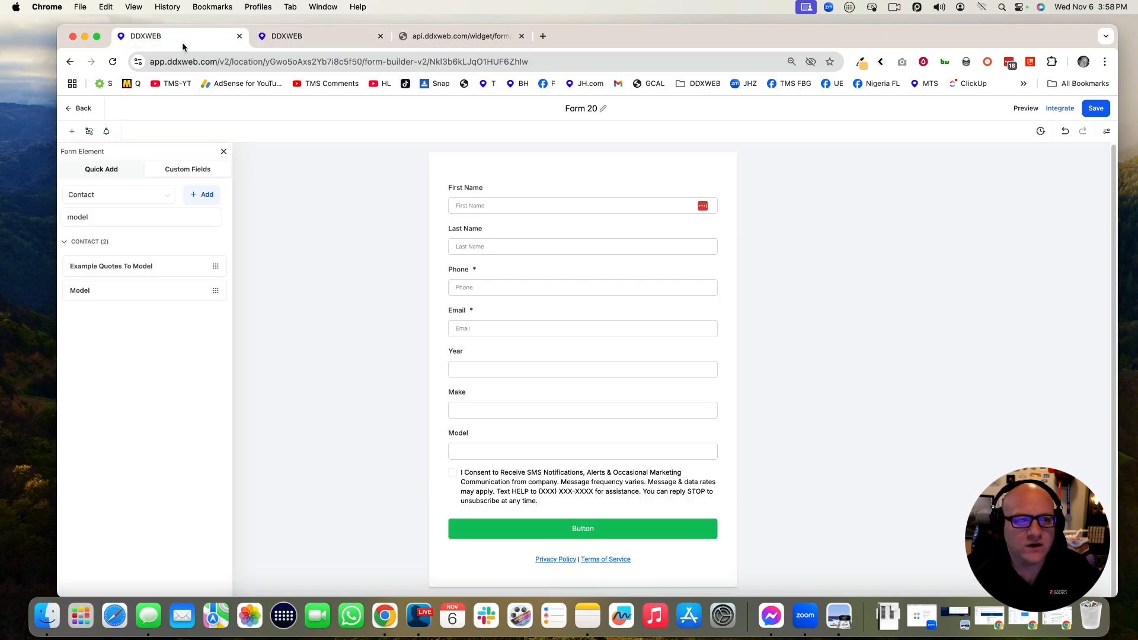
pyautogui.click(325, 39)
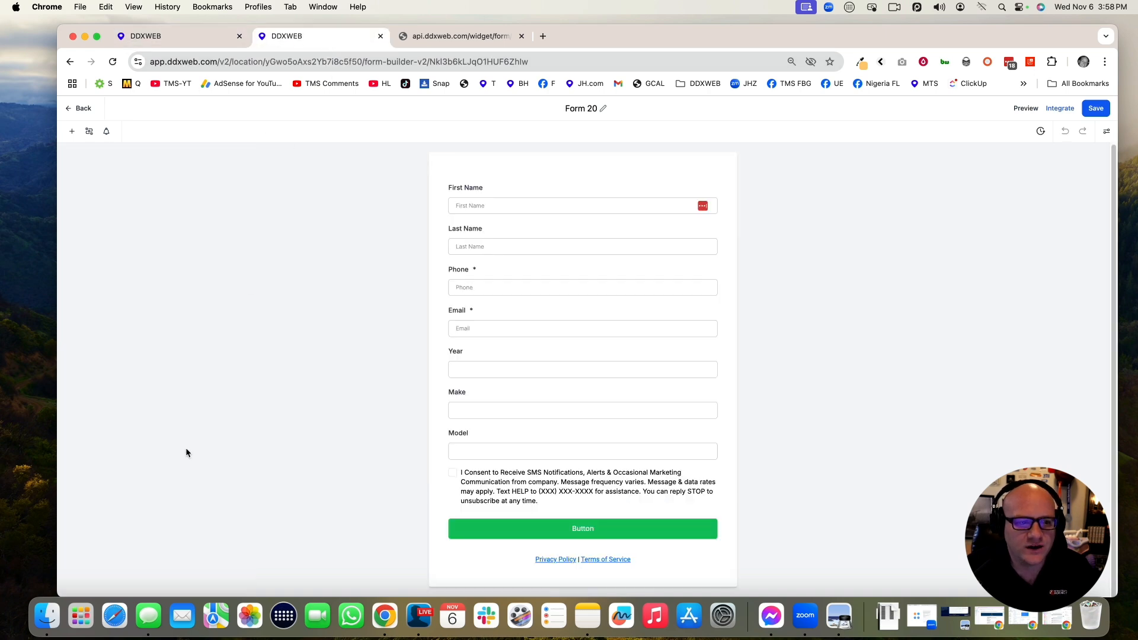
pyautogui.click(84, 110)
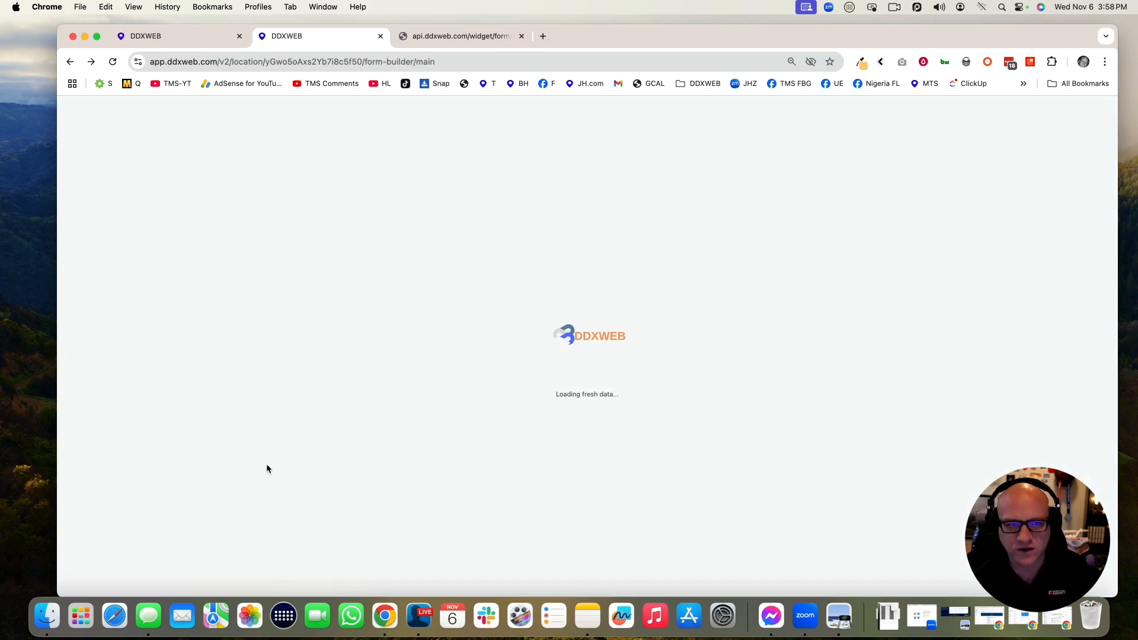
pyautogui.click(99, 579)
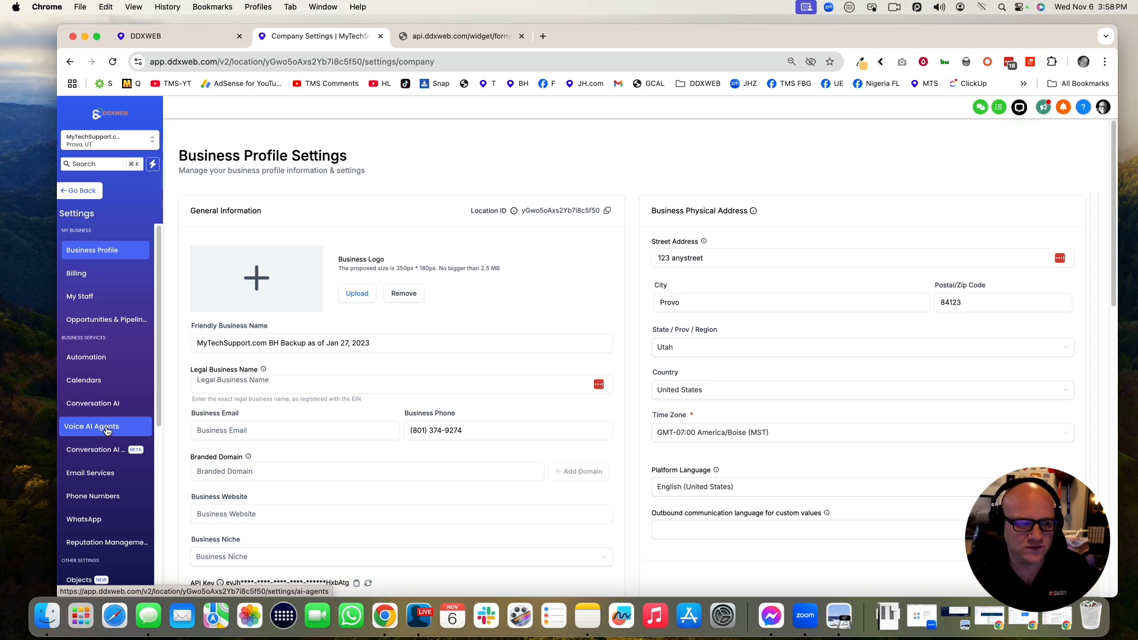
pyautogui.scroll(-6, 107, 431)
pyautogui.click(98, 428)
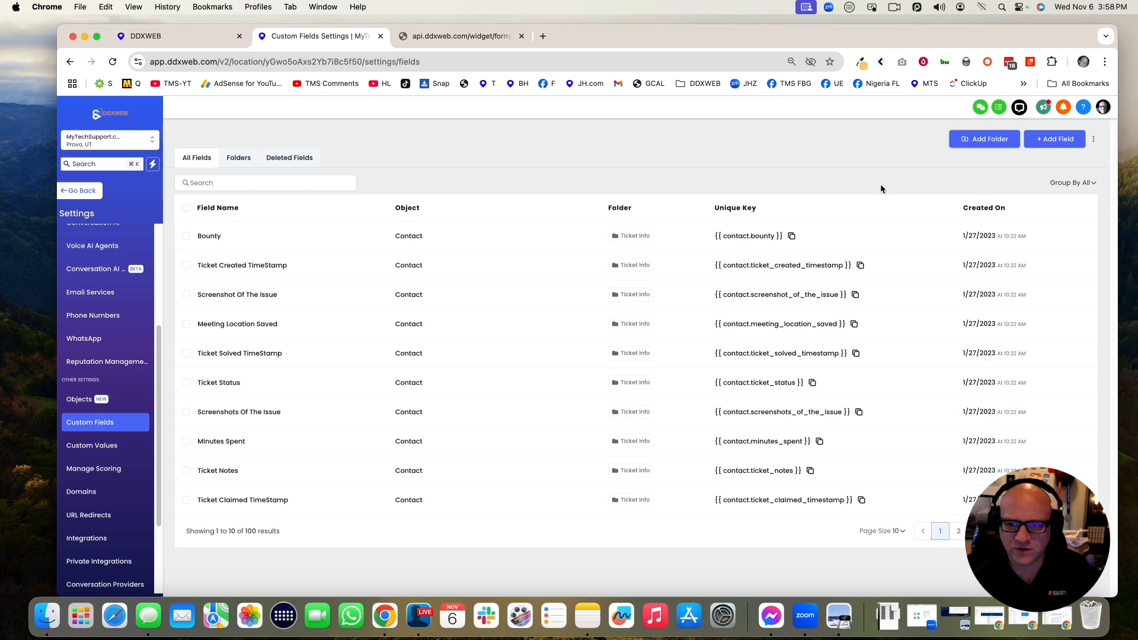
# - Create a single-line contact field named "Year of Car 2" in the Contact group, copy its name for reuse, and save it
pyautogui.click(1064, 141)
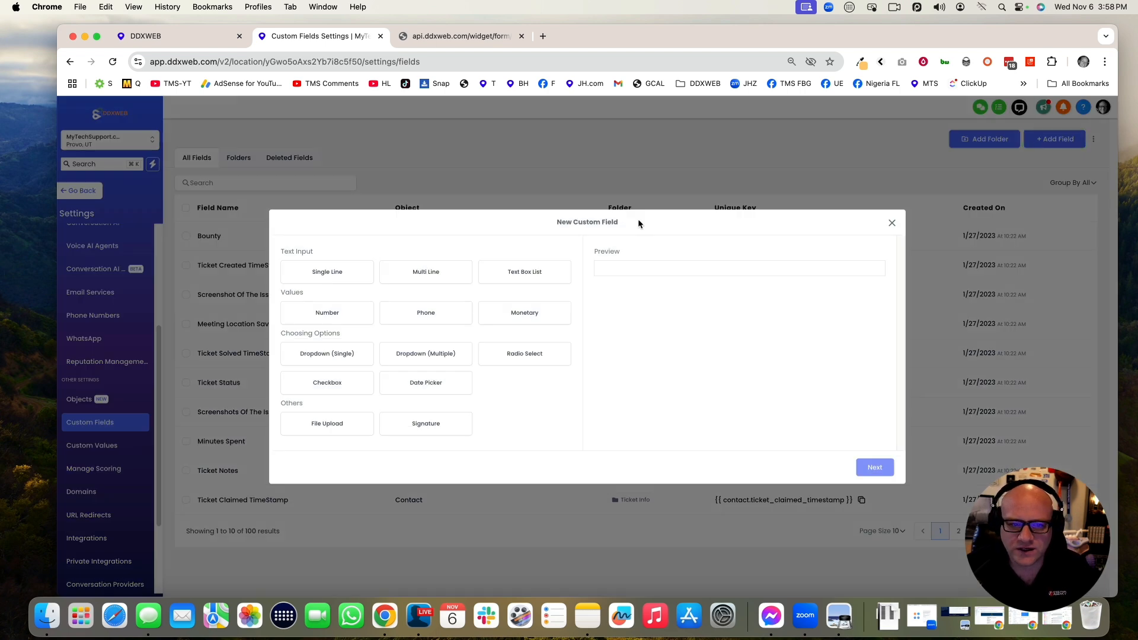
pyautogui.click(356, 270)
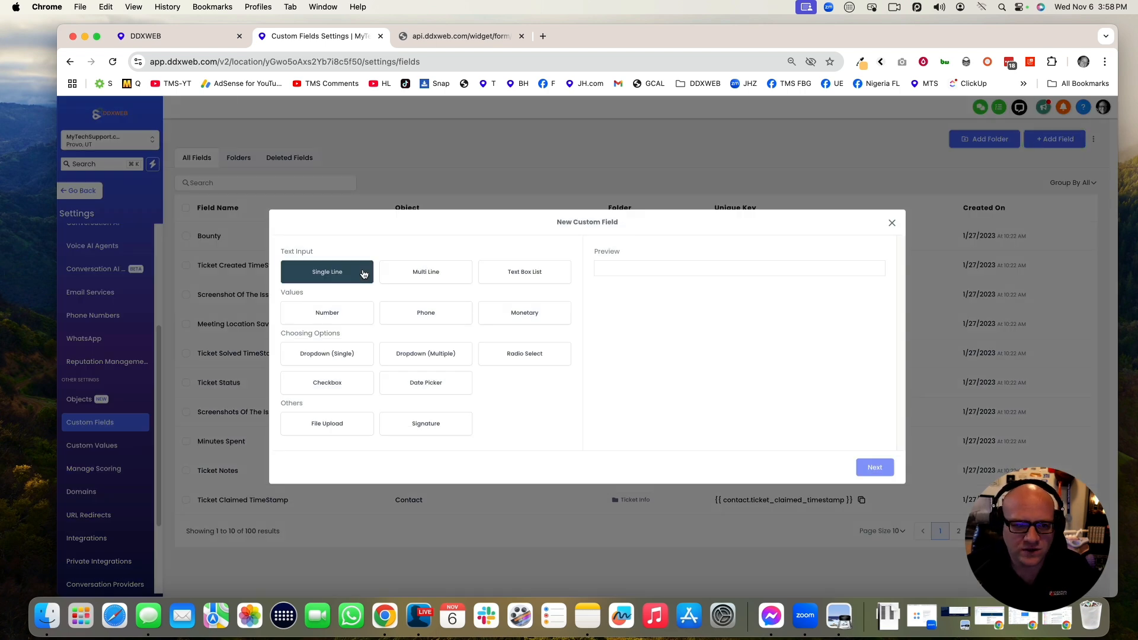
pyautogui.click(874, 467)
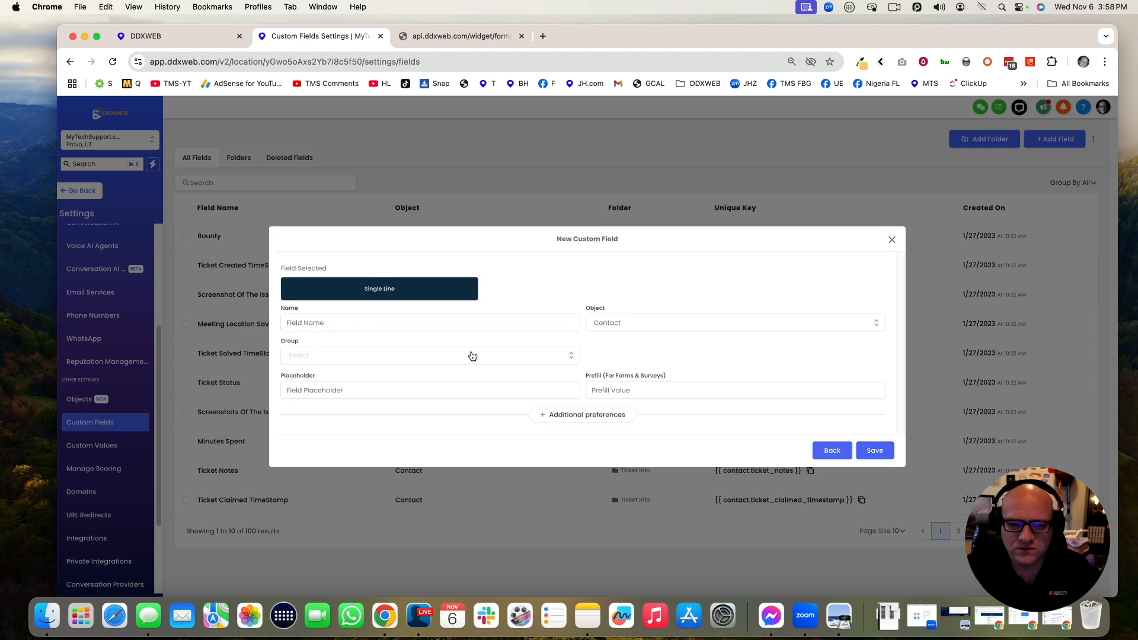
pyautogui.click(383, 320)
pyautogui.write('Year')
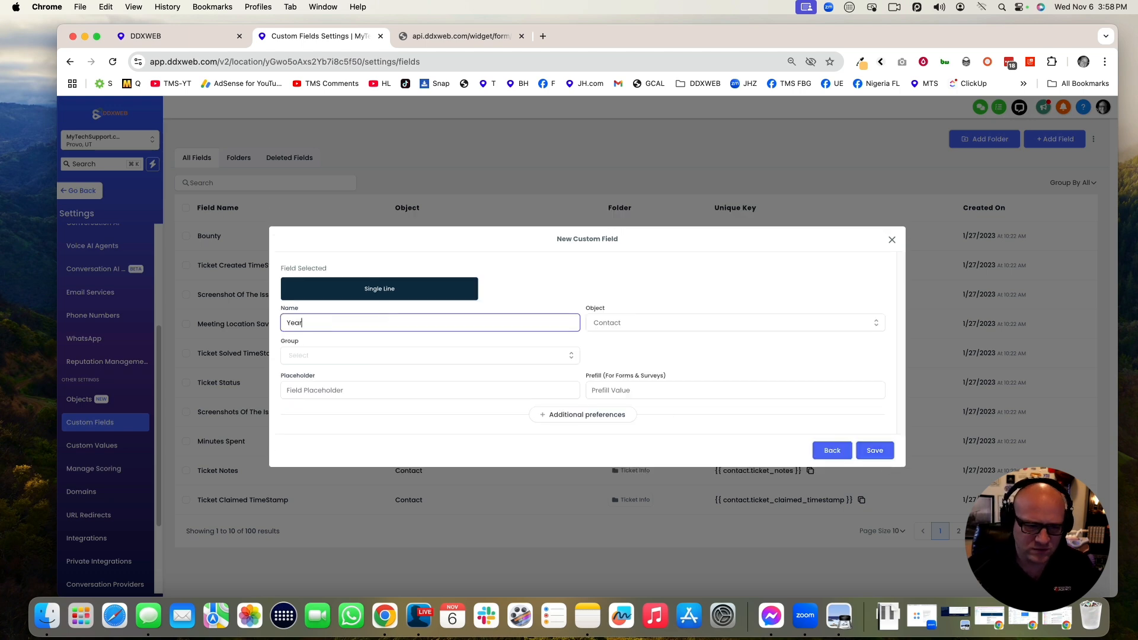
pyautogui.write(' of Car 2')
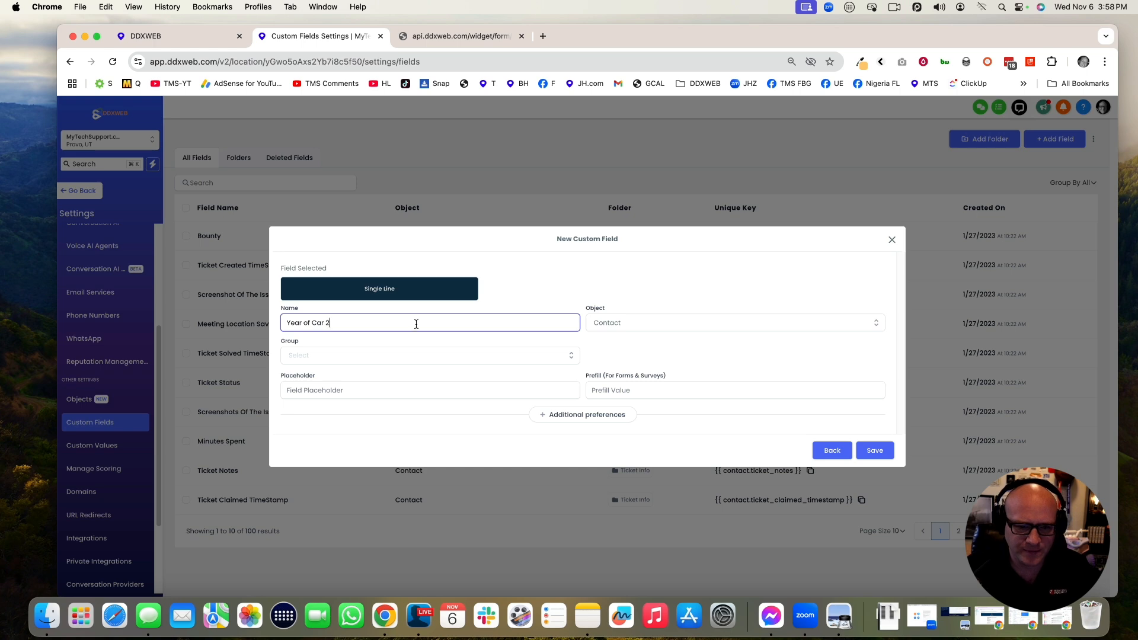
pyautogui.click(372, 360)
pyautogui.click(328, 375)
pyautogui.click(509, 315)
pyautogui.tripleClick(514, 322)
pyautogui.press('super+c')
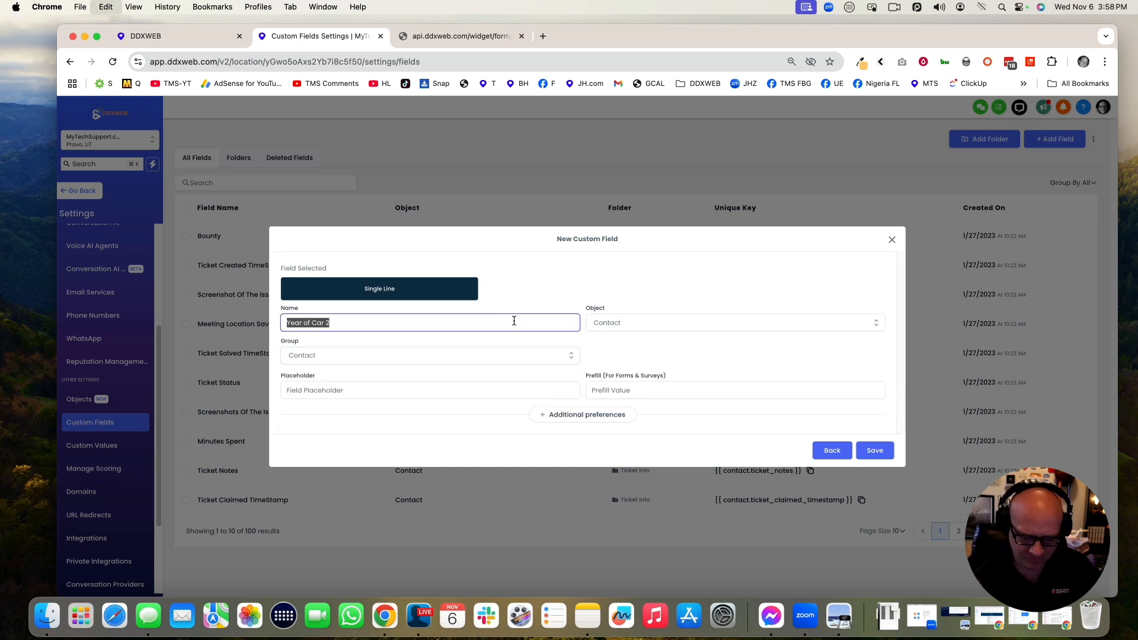
pyautogui.click(872, 454)
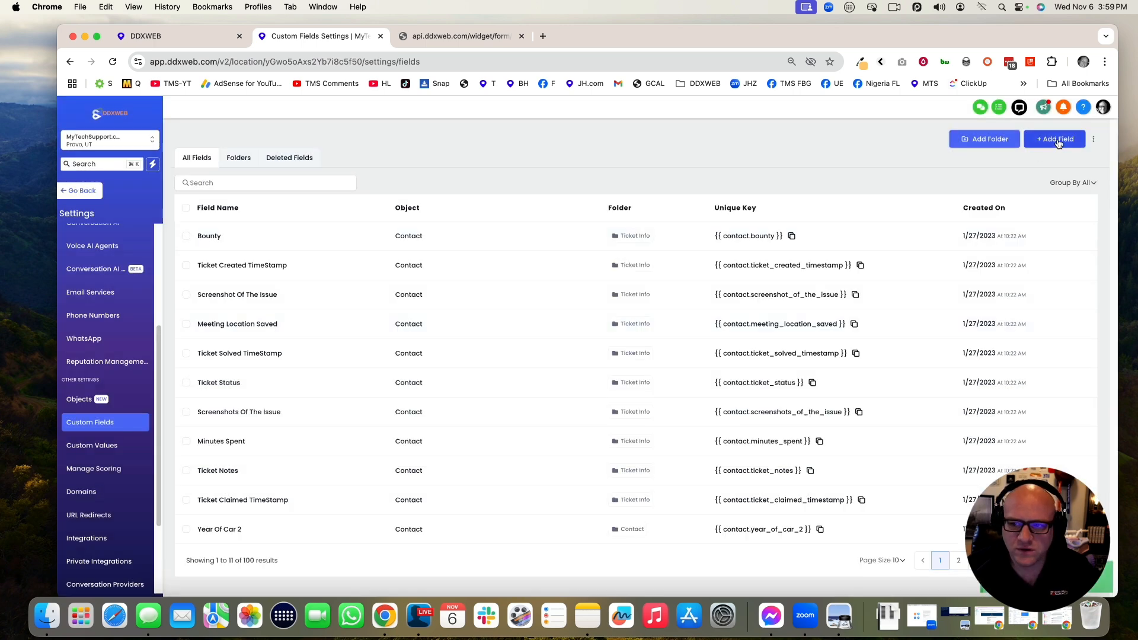
# - Create a single-line contact field named "Make of Car 2" in the Contact group, reusing the copied name, and save it
pyautogui.click(1059, 140)
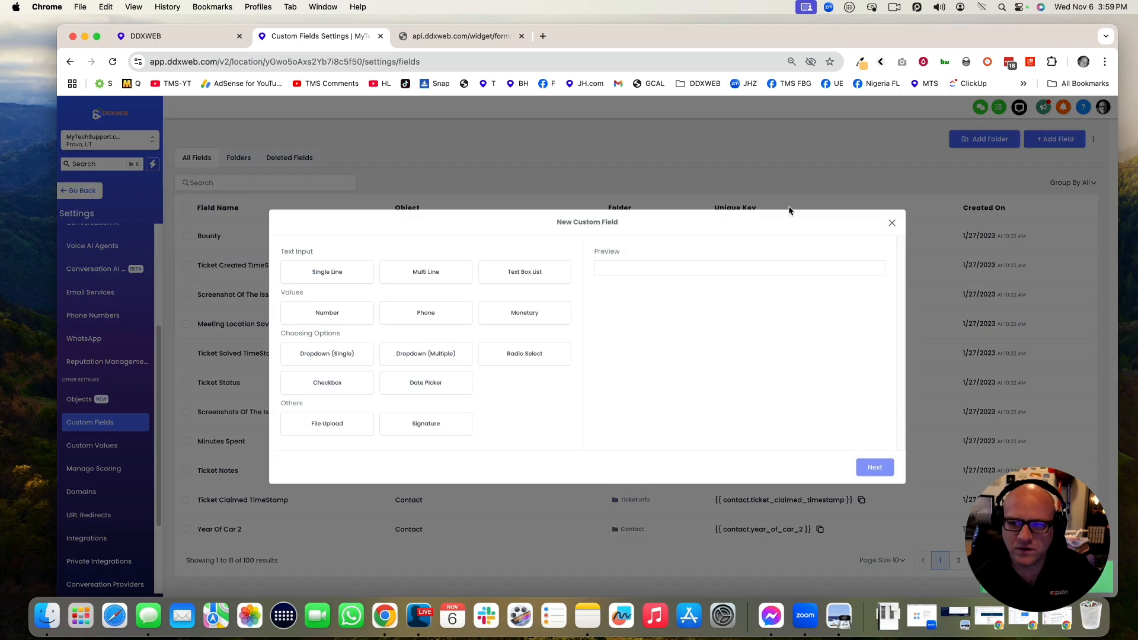
pyautogui.click(355, 276)
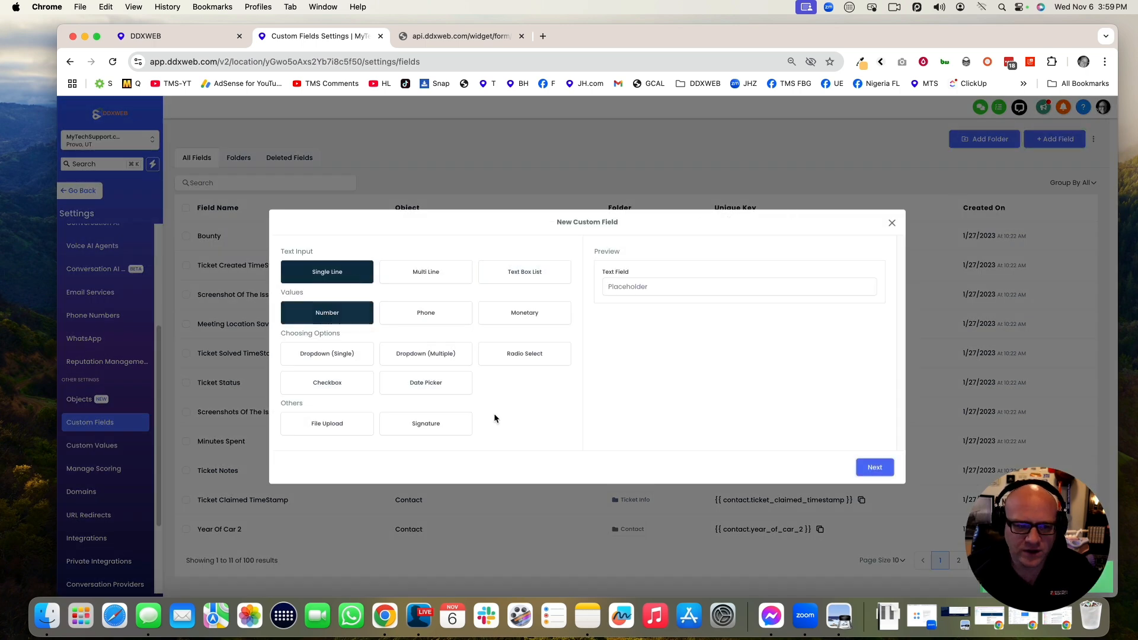
pyautogui.click(875, 467)
pyautogui.click(405, 323)
pyautogui.press('super+v')
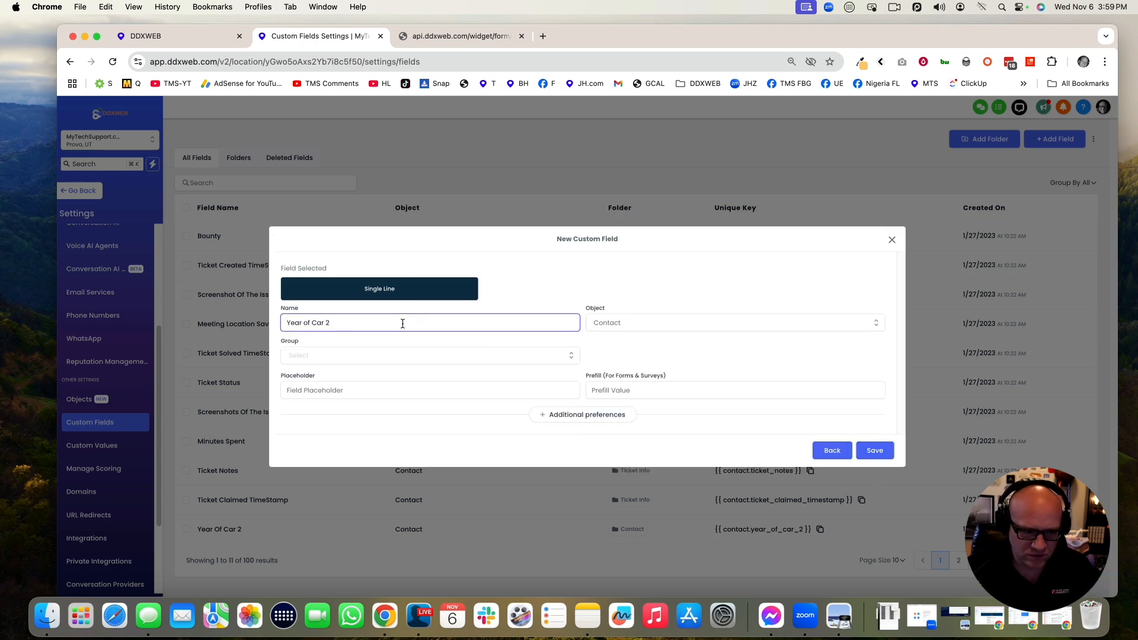
pyautogui.doubleClick(299, 323)
pyautogui.write('Make')
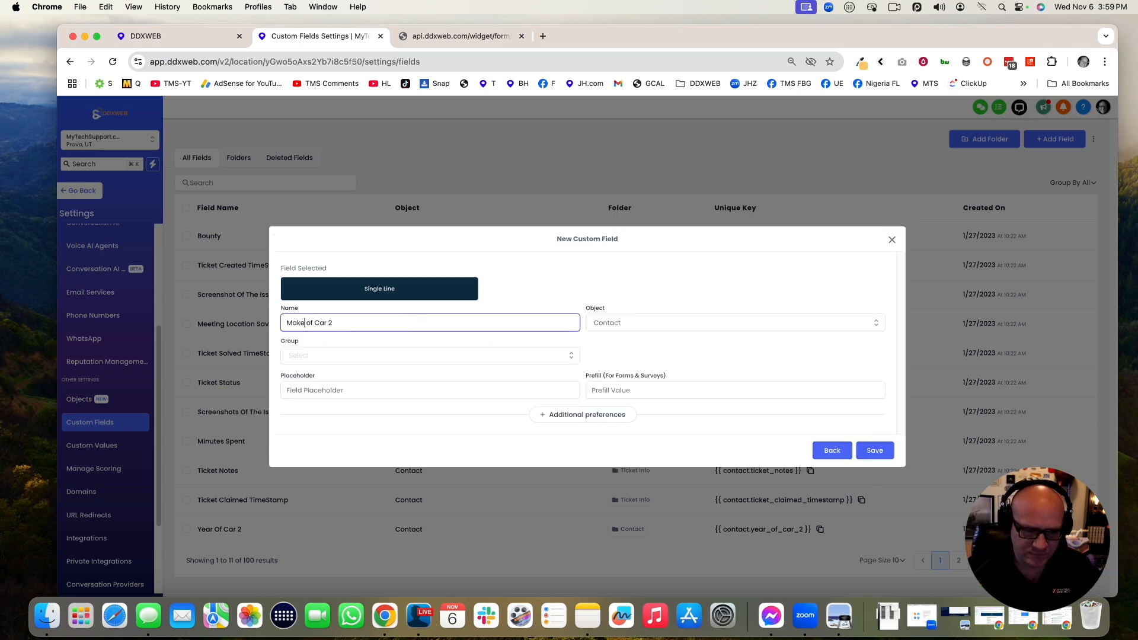
pyautogui.click(475, 359)
pyautogui.click(351, 380)
pyautogui.click(874, 451)
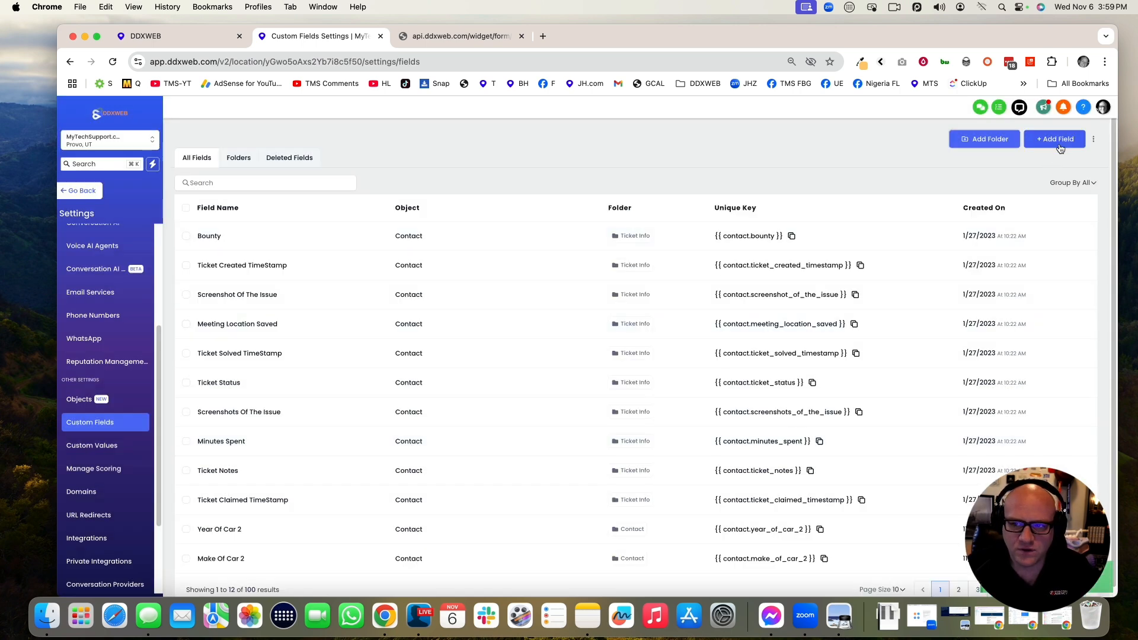
# - Create a single-line contact field named "Model of Car 2" in the Contact group, reusing the copied name, and save it
pyautogui.click(1056, 139)
pyautogui.click(348, 274)
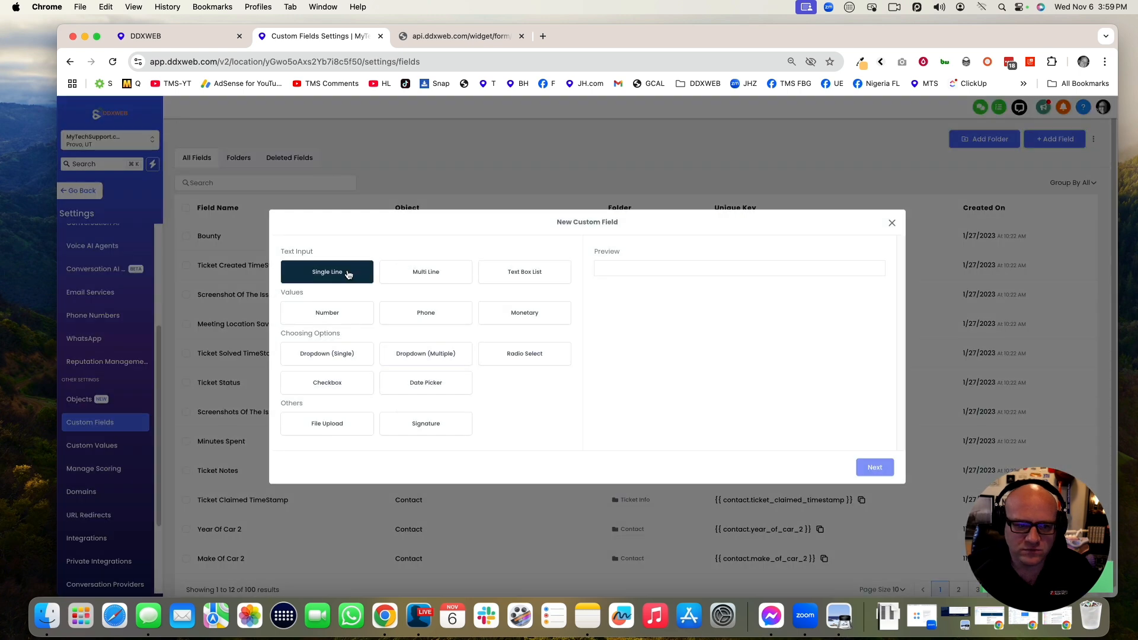
pyautogui.click(874, 466)
pyautogui.click(342, 320)
pyautogui.press('super+v')
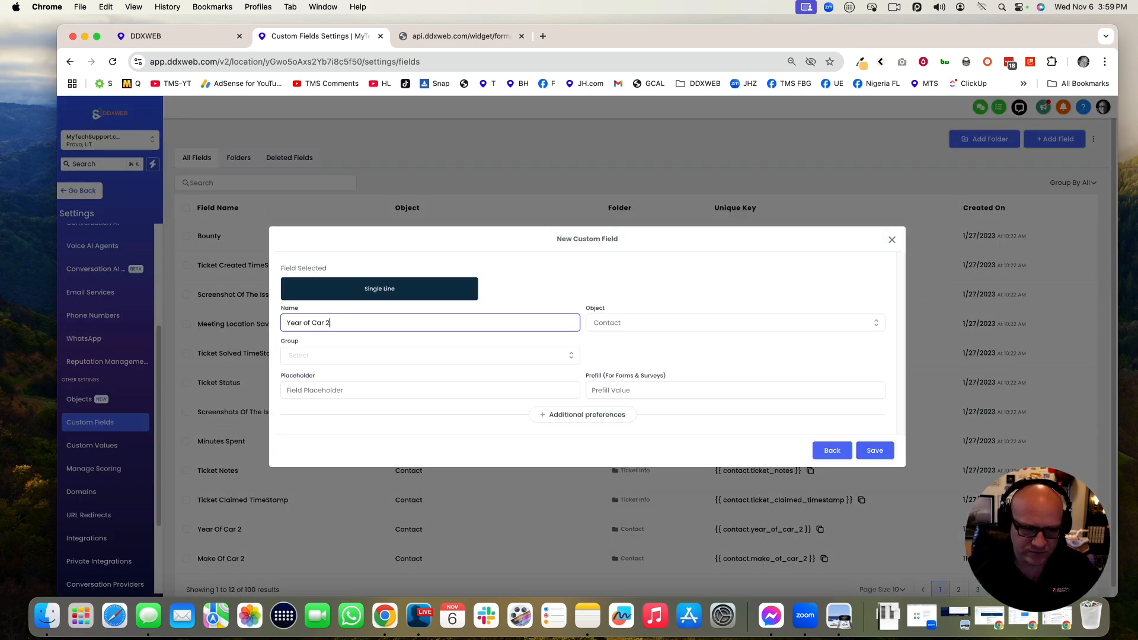
pyautogui.doubleClick(291, 323)
pyautogui.write('Model')
pyautogui.click(325, 355)
pyautogui.click(311, 374)
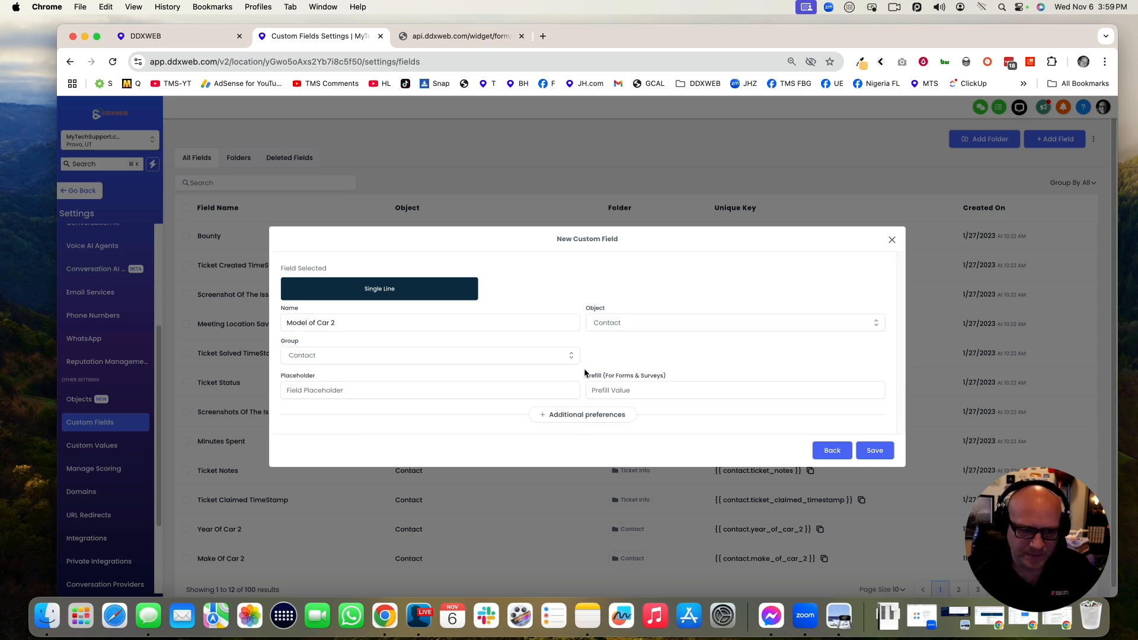
pyautogui.click(876, 451)
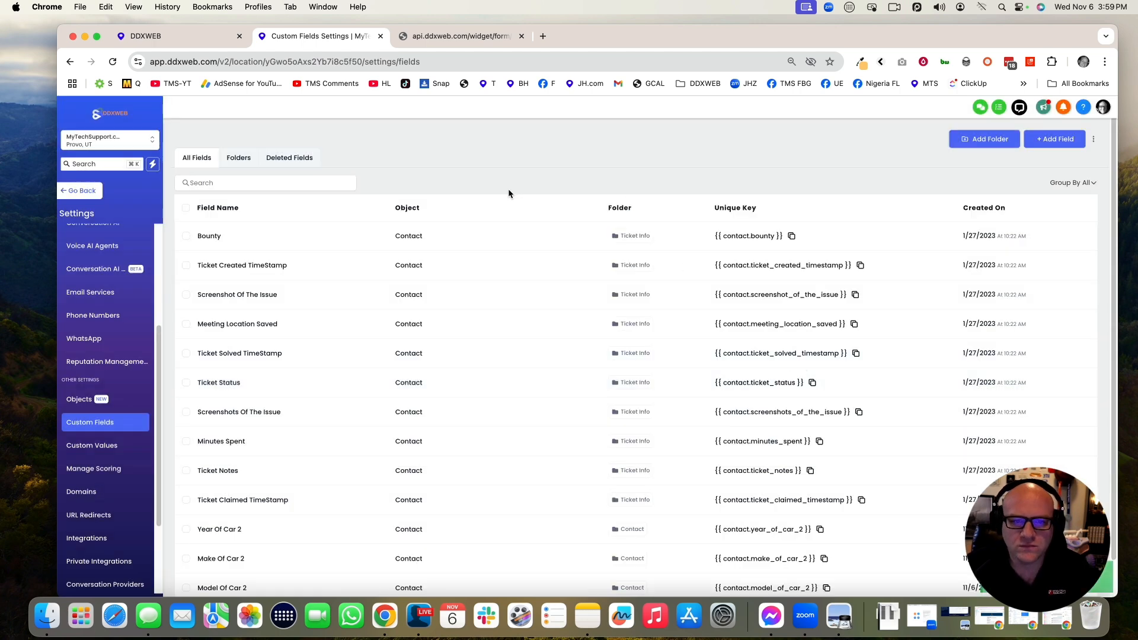
# - Find the Model custom field, rename it "Model of Car 1", and save the change
pyautogui.click(294, 183)
pyautogui.write('model')
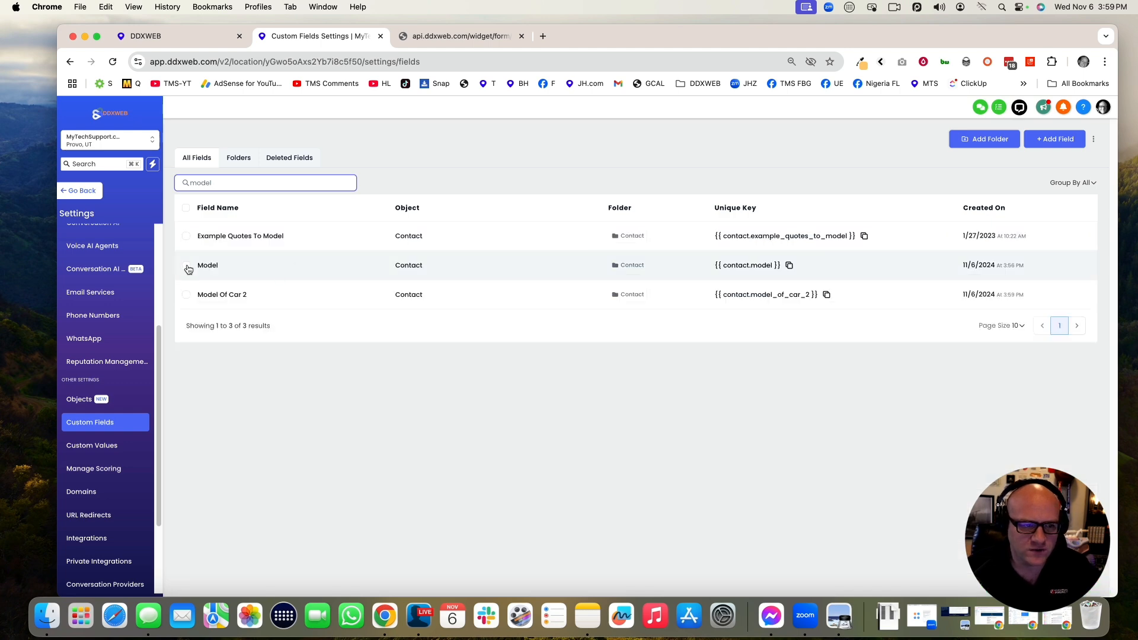
pyautogui.click(187, 266)
pyautogui.click(220, 208)
pyautogui.click(287, 211)
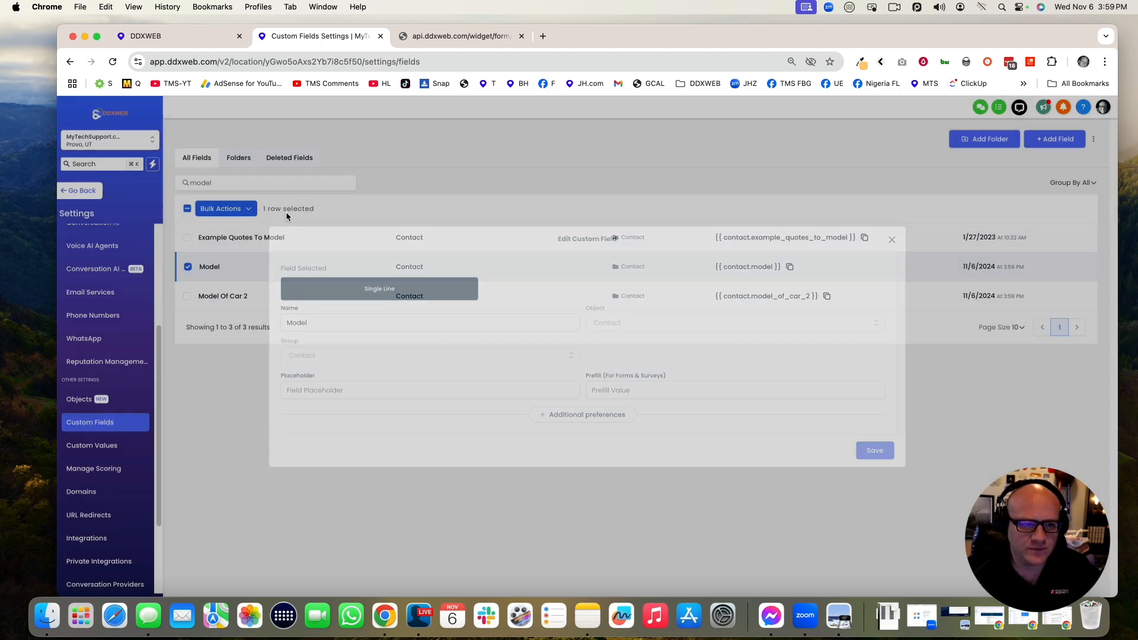
pyautogui.click(379, 329)
pyautogui.write('of CAr')
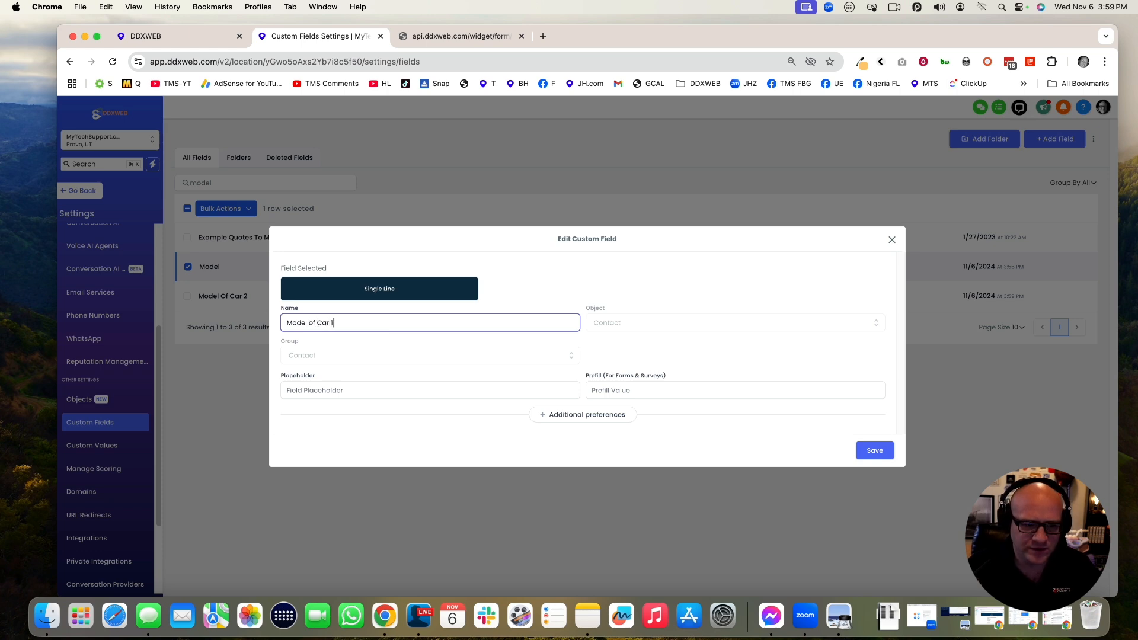
pyautogui.write(' 1')
pyautogui.click(874, 450)
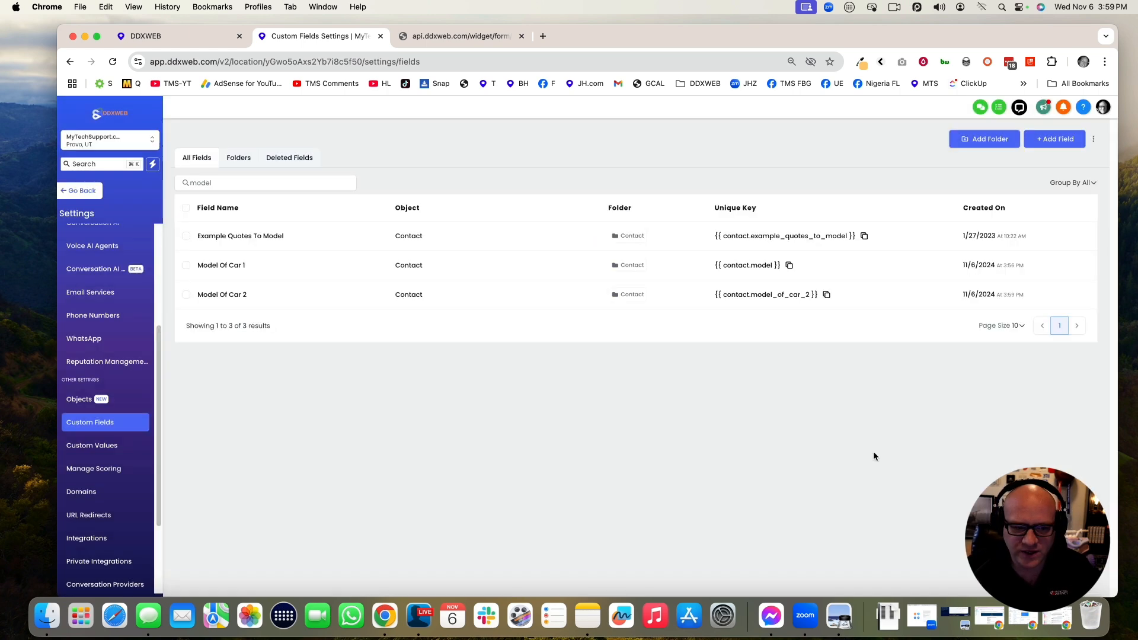
# - Find the Year custom field, rename it "Year of Car 1", and save the change
pyautogui.click(242, 183)
pyautogui.press('super+a')
pyautogui.write('year')
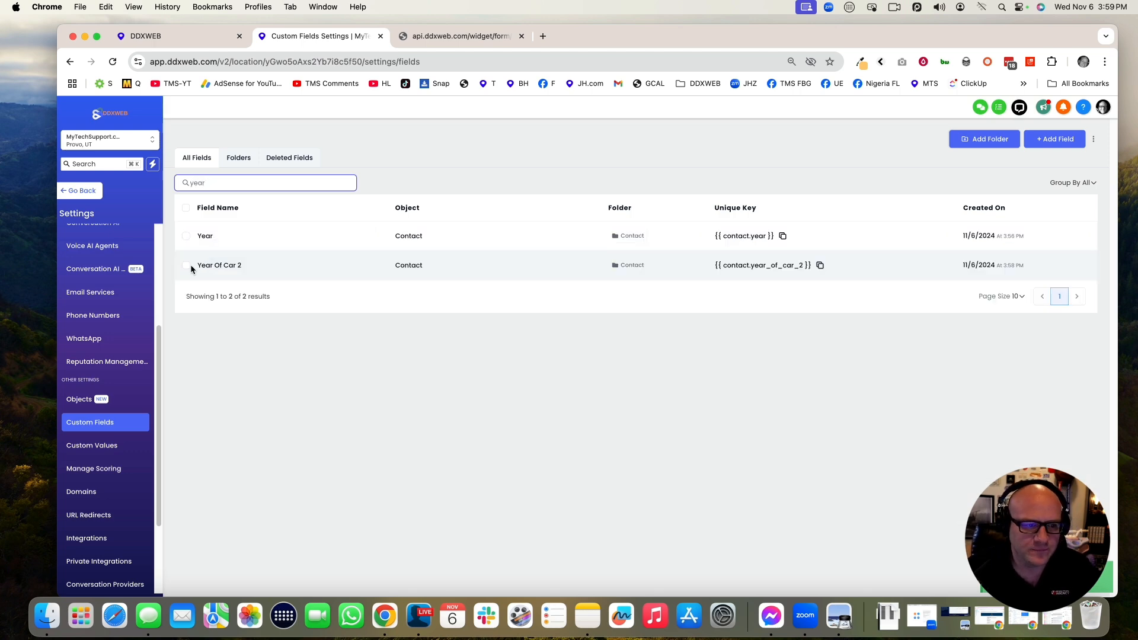
pyautogui.click(187, 267)
pyautogui.click(221, 208)
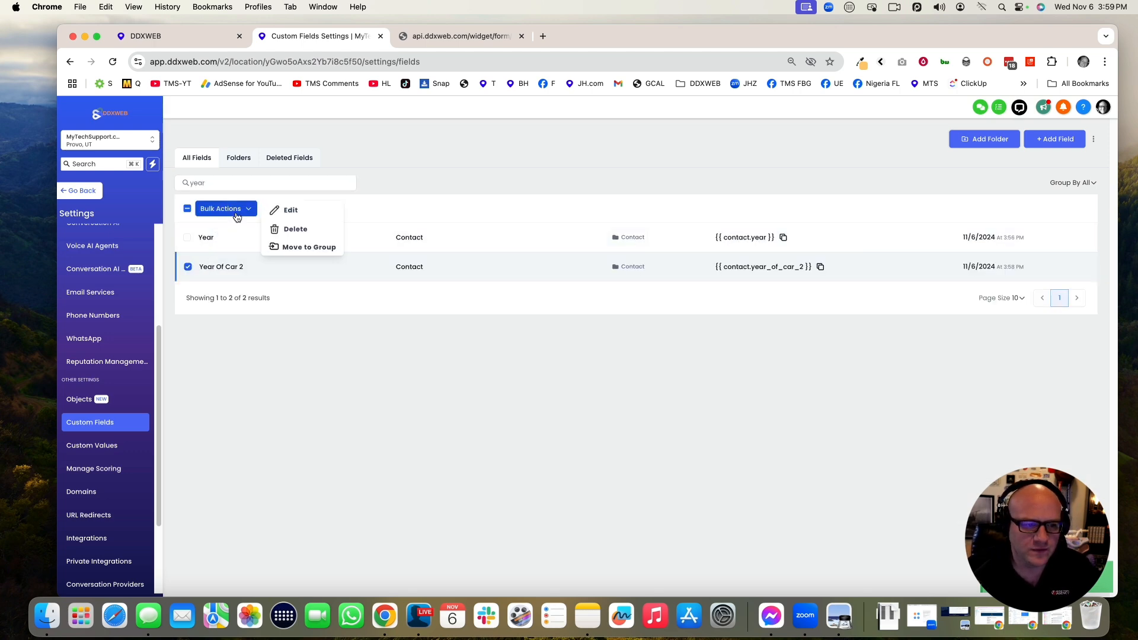
pyautogui.click(188, 237)
pyautogui.click(188, 268)
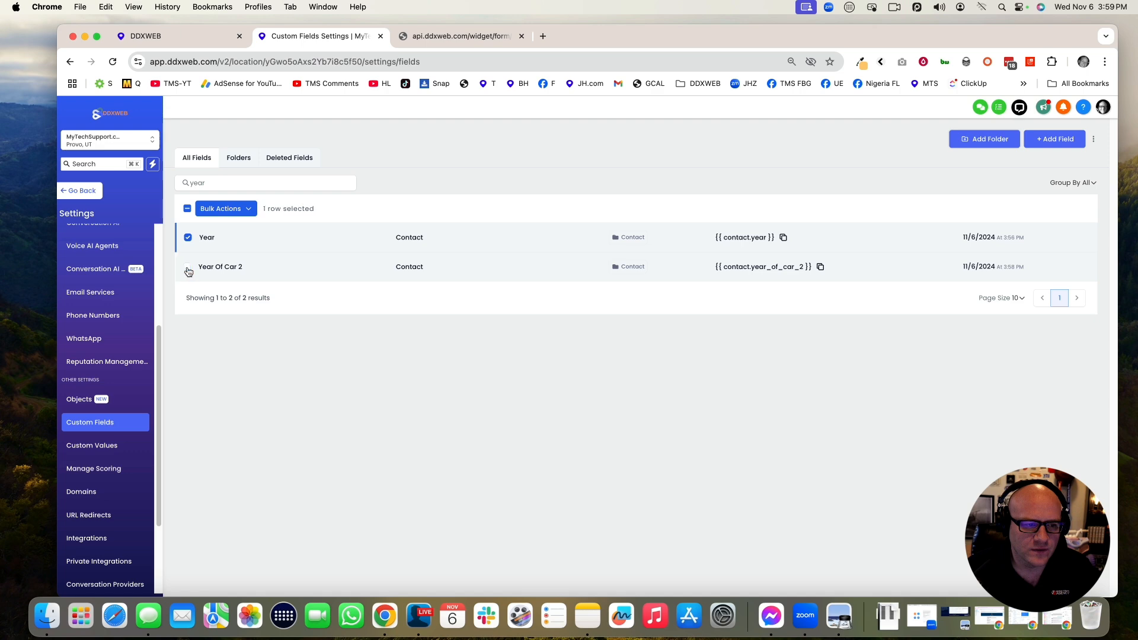
pyautogui.click(242, 209)
pyautogui.click(286, 209)
pyautogui.click(341, 322)
pyautogui.write('of Car 1')
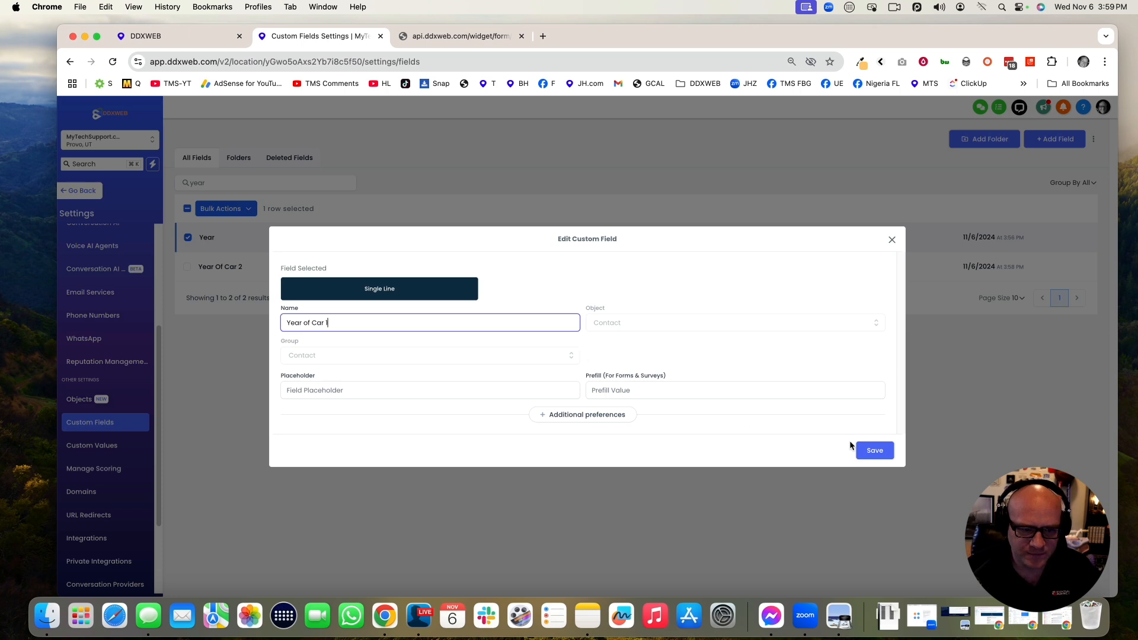
pyautogui.click(873, 450)
# - Find the Make custom field, rename it "Make of Car 1", and save the change
pyautogui.click(228, 183)
pyautogui.press('super+a')
pyautogui.write('mak')
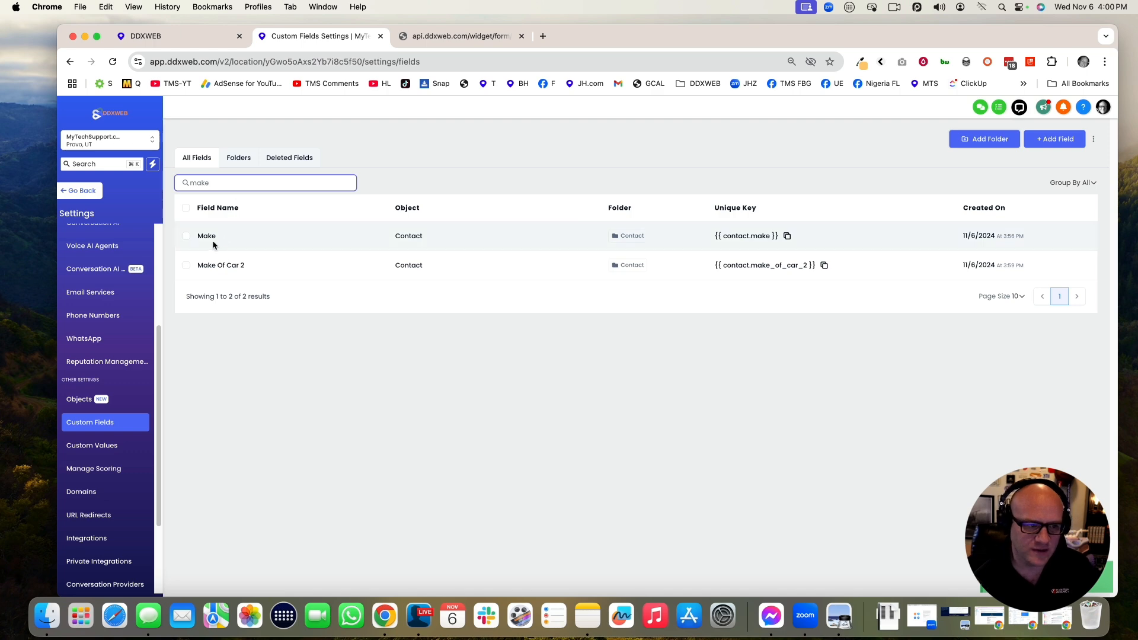
pyautogui.click(188, 237)
pyautogui.click(221, 211)
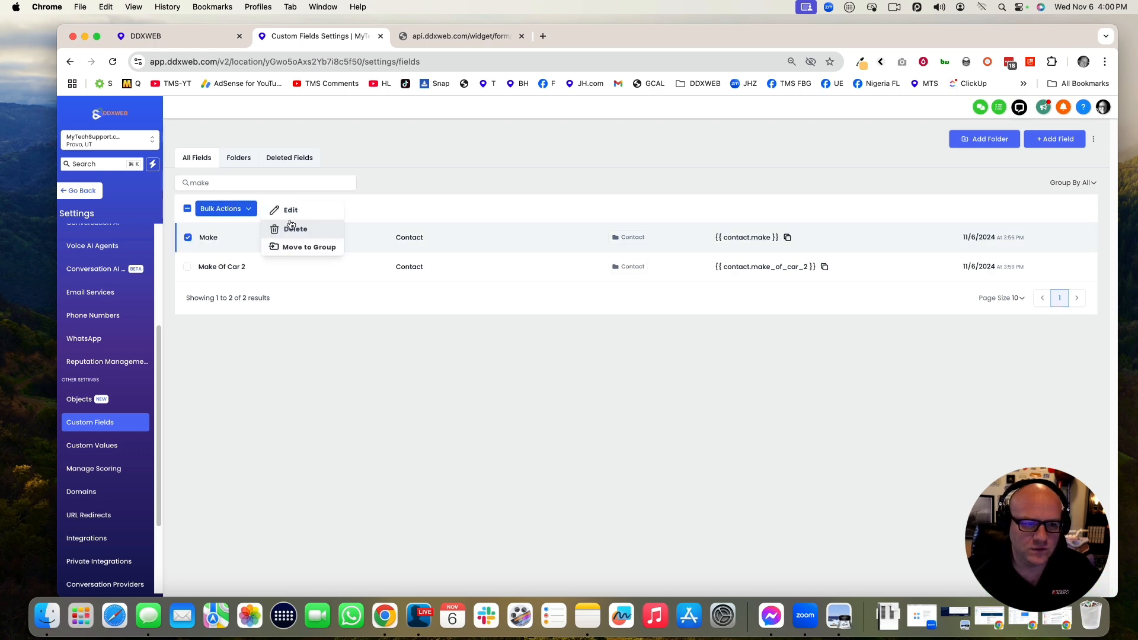
pyautogui.click(285, 210)
pyautogui.click(401, 324)
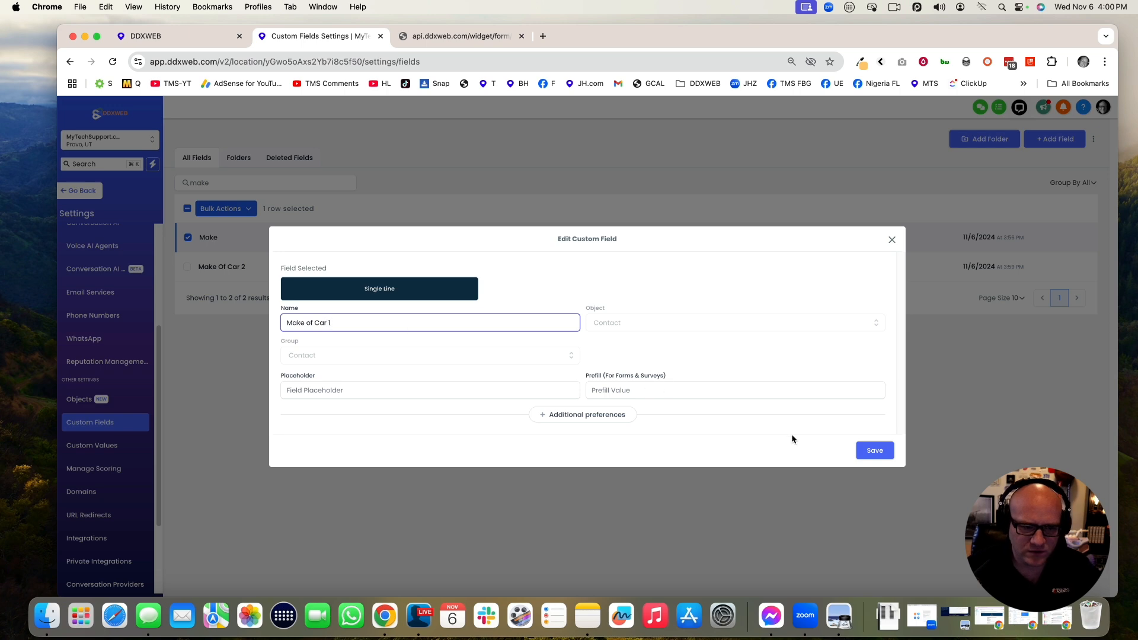
pyautogui.click(875, 451)
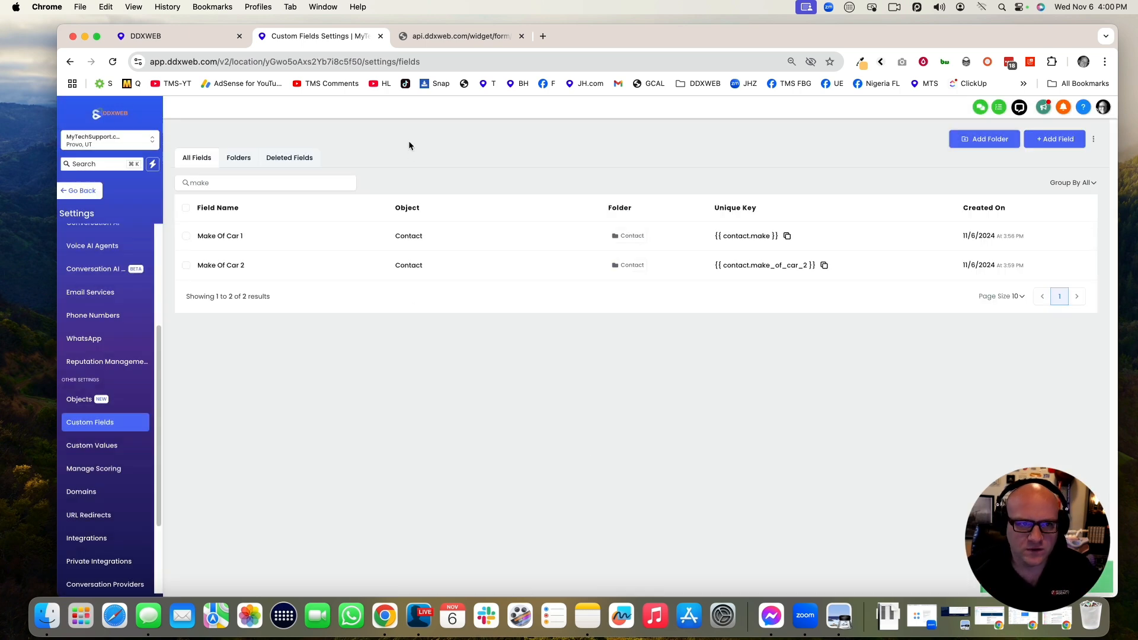
# - Return to the form builder's browser tab, reload Form 20, and check the Year field's label in its settings
pyautogui.click(433, 41)
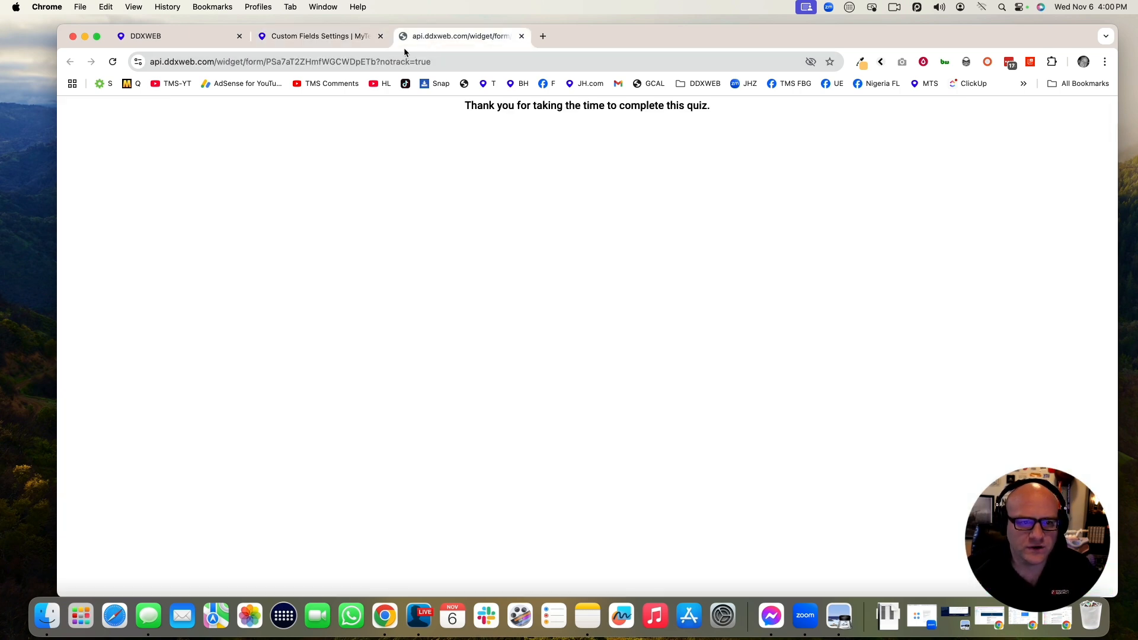
pyautogui.click(197, 39)
pyautogui.click(113, 62)
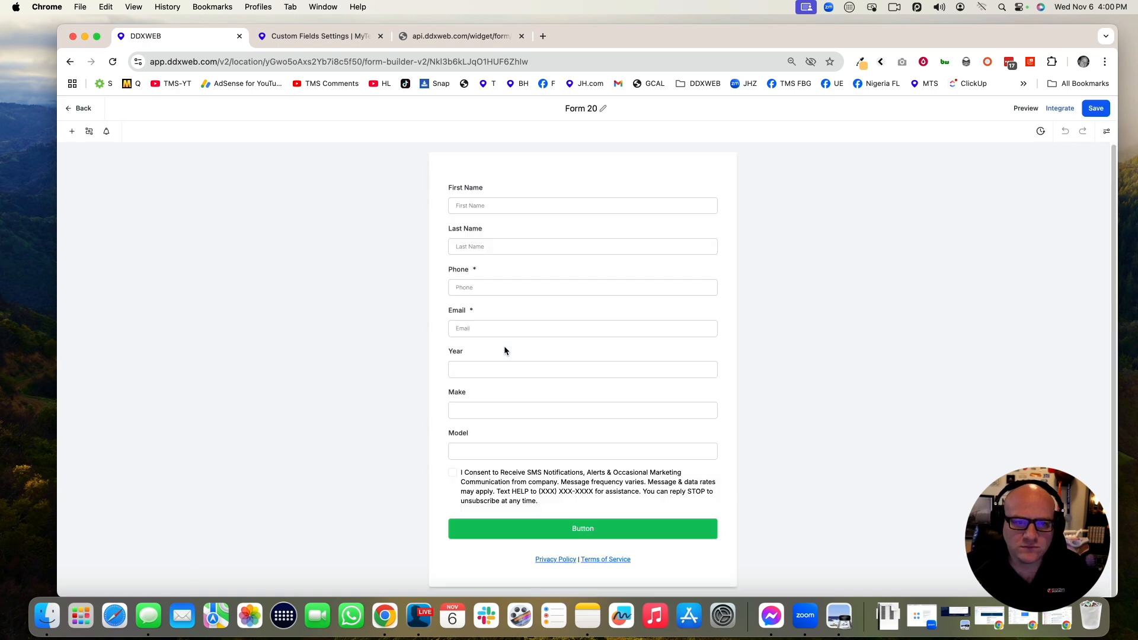
pyautogui.click(475, 353)
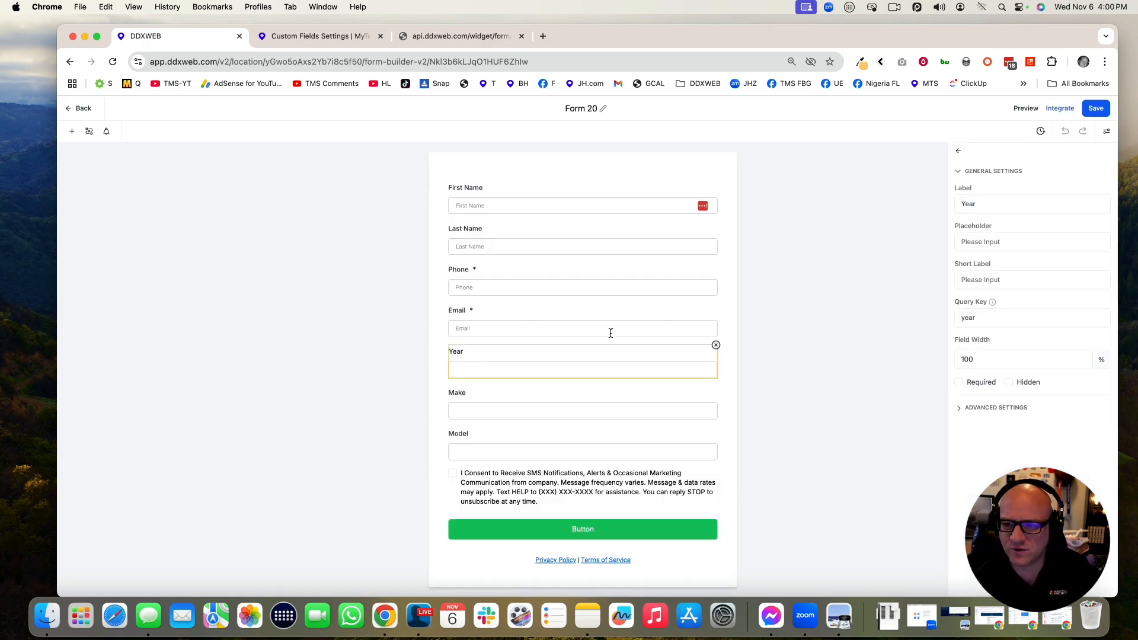
pyautogui.click(284, 314)
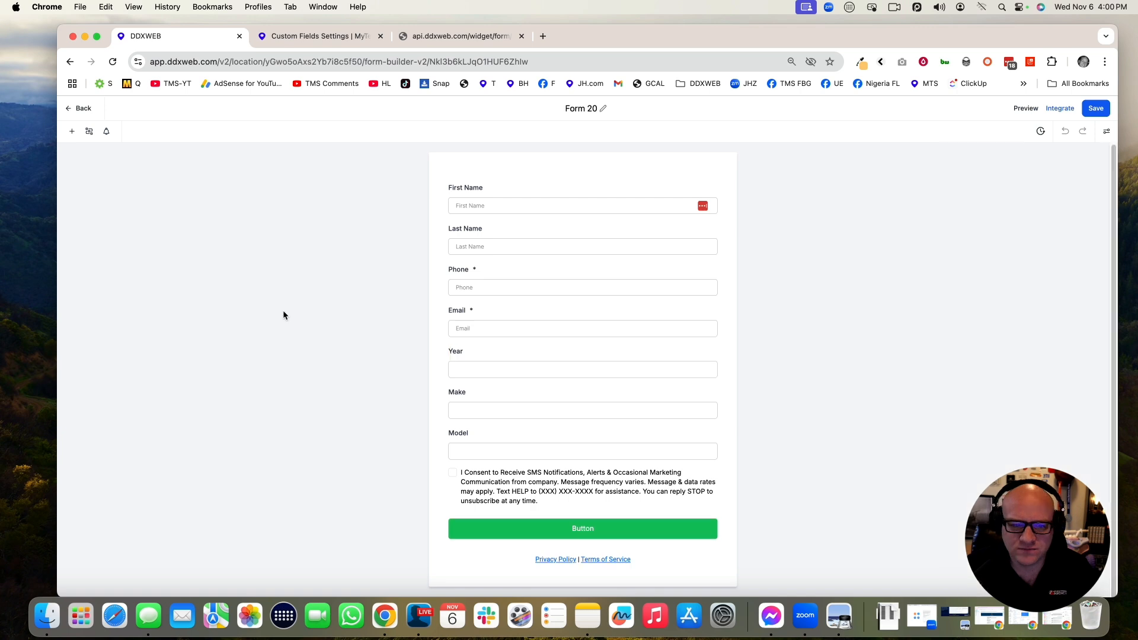
# - Find the "car 2" custom fields, place Year, Make and Model of Car 2 in order below Model, and save the form
pyautogui.click(72, 131)
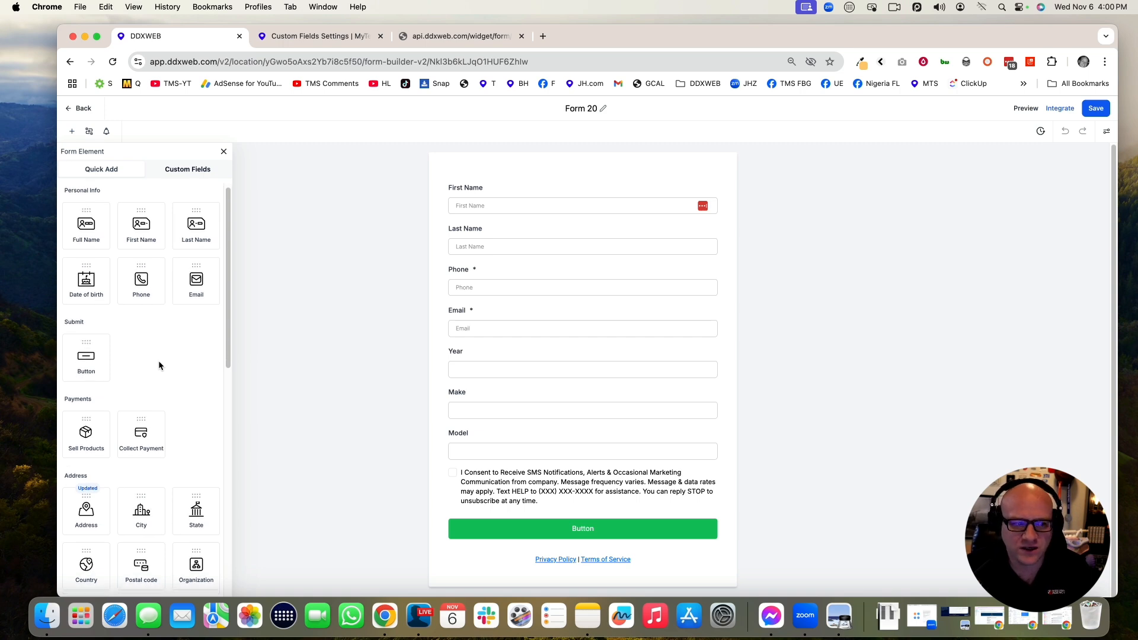
pyautogui.click(175, 170)
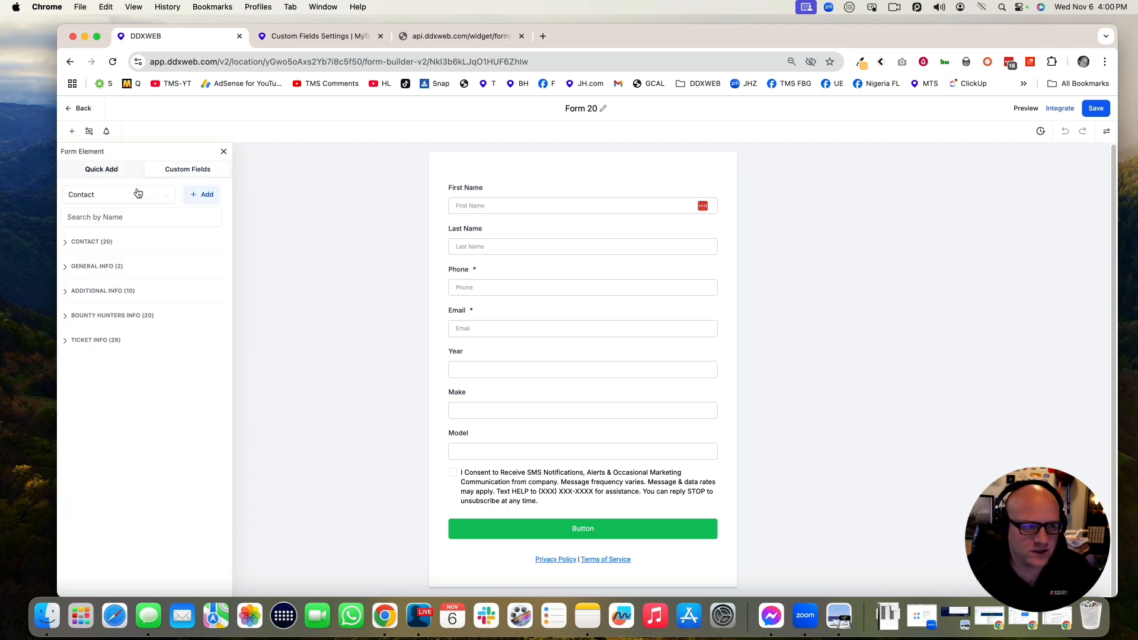
pyautogui.click(102, 222)
pyautogui.write('car 2')
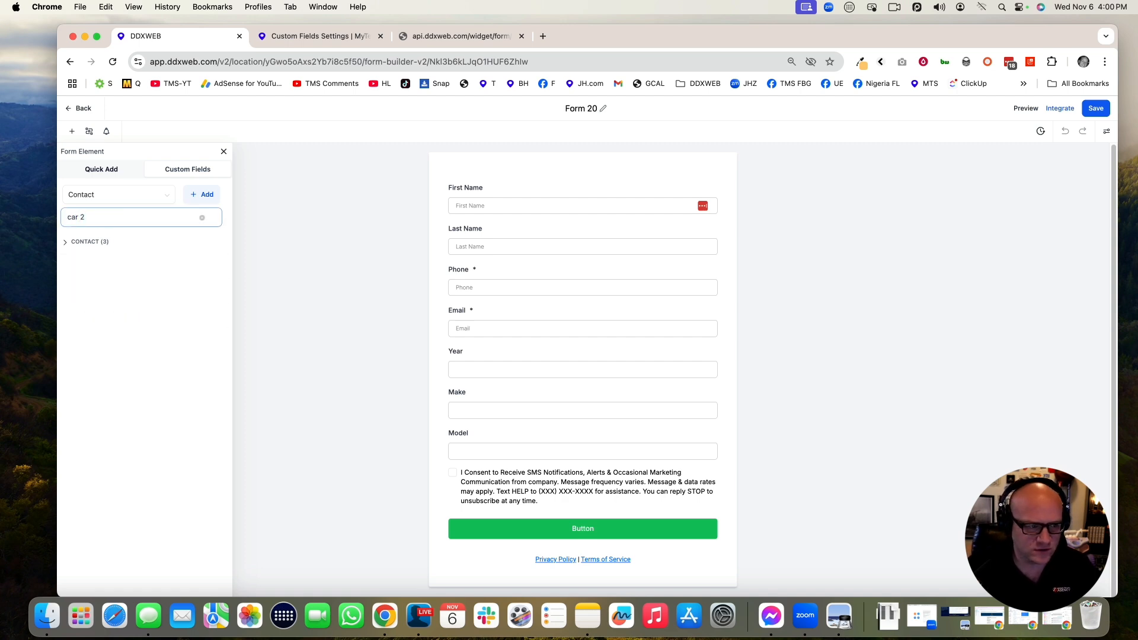
pyautogui.click(65, 242)
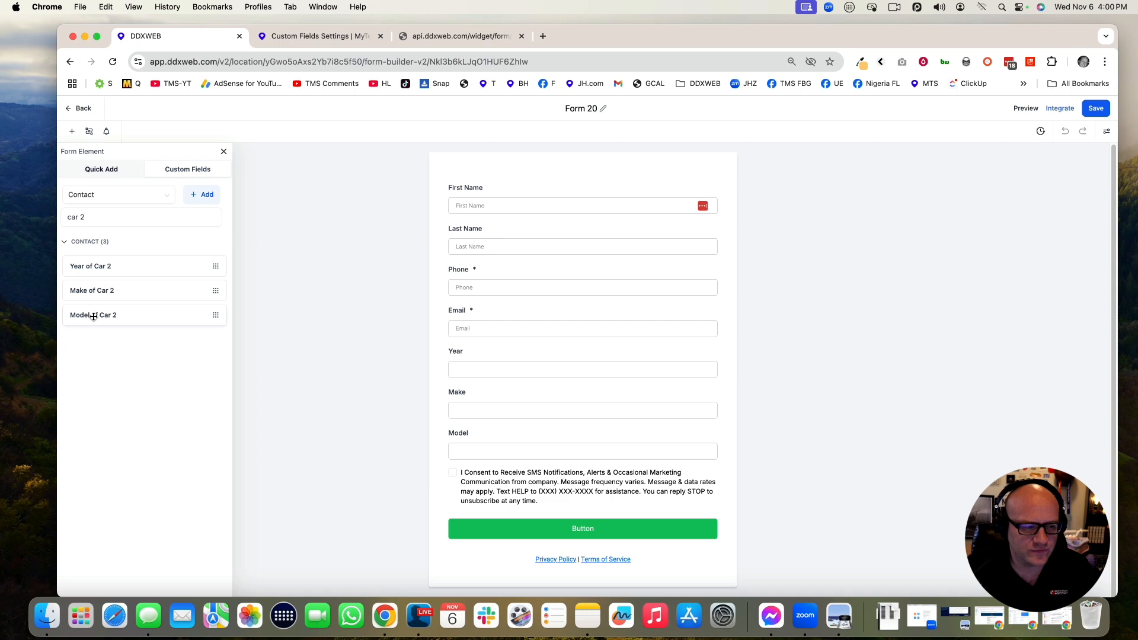
pyautogui.moveTo(90, 272); pyautogui.dragTo(512, 475)
pyautogui.moveTo(104, 293); pyautogui.dragTo(519, 511)
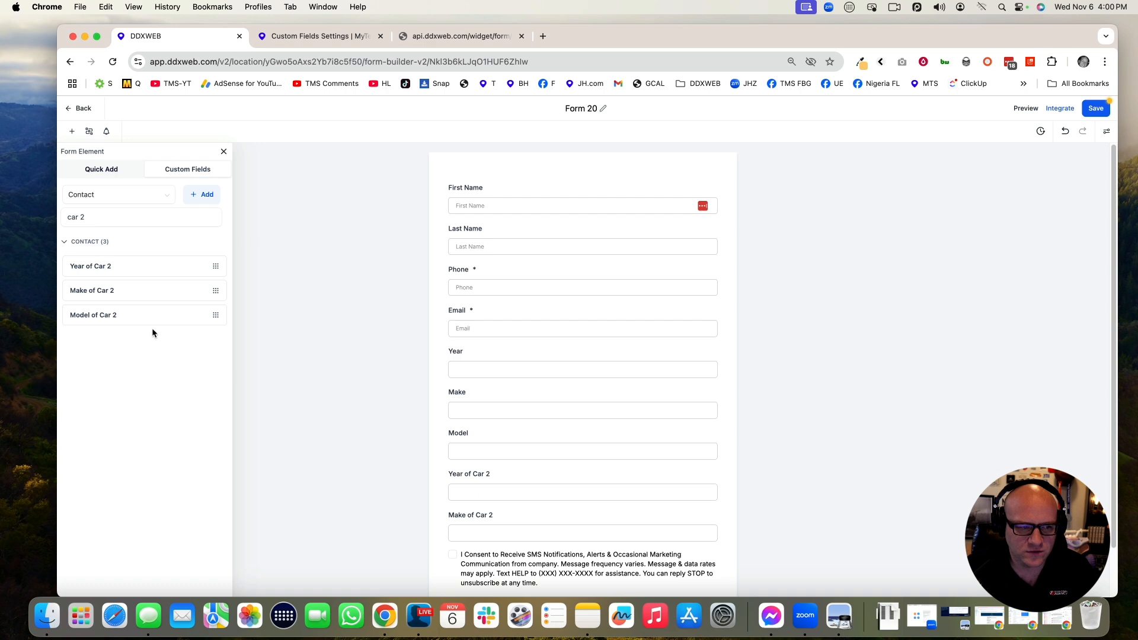
pyautogui.moveTo(92, 315); pyautogui.dragTo(481, 554)
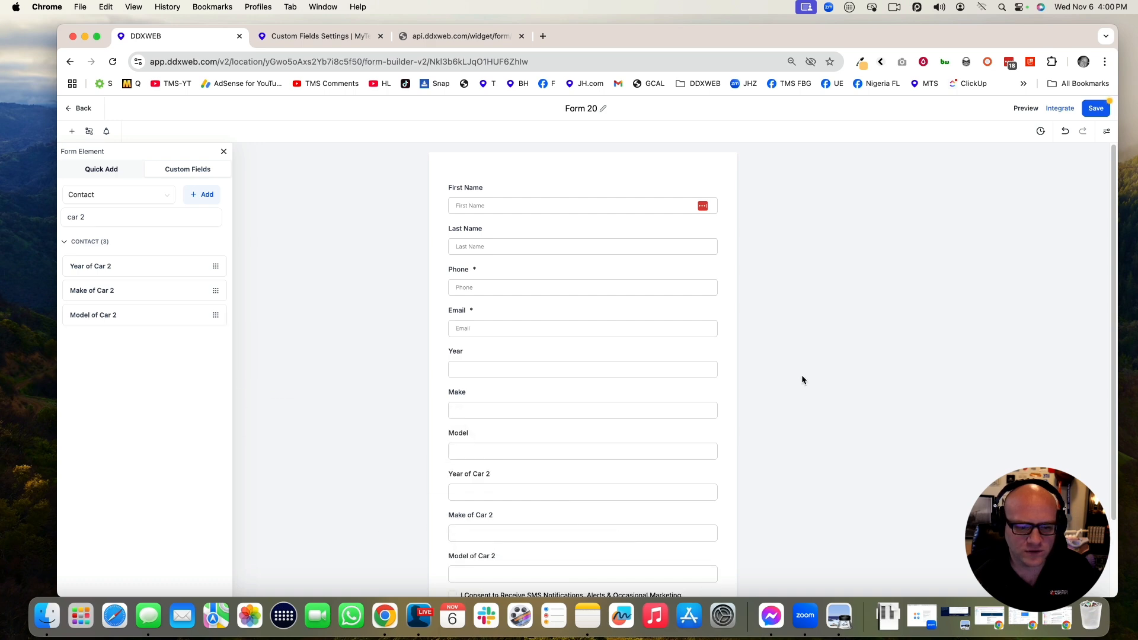
pyautogui.click(1095, 109)
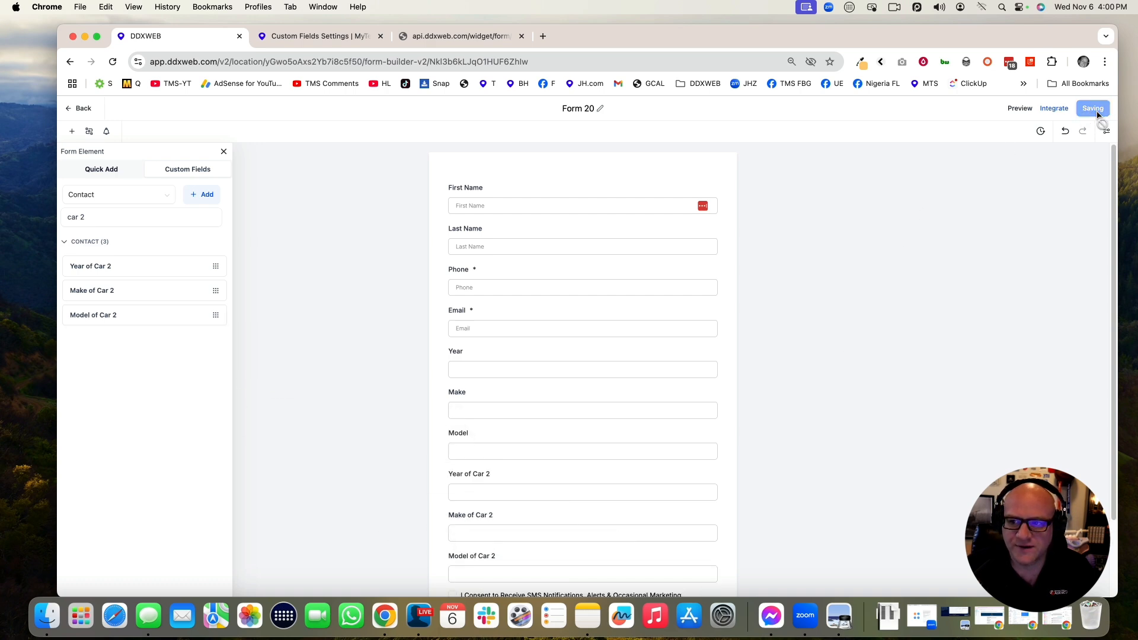
pyautogui.scroll(-4, 543, 320)
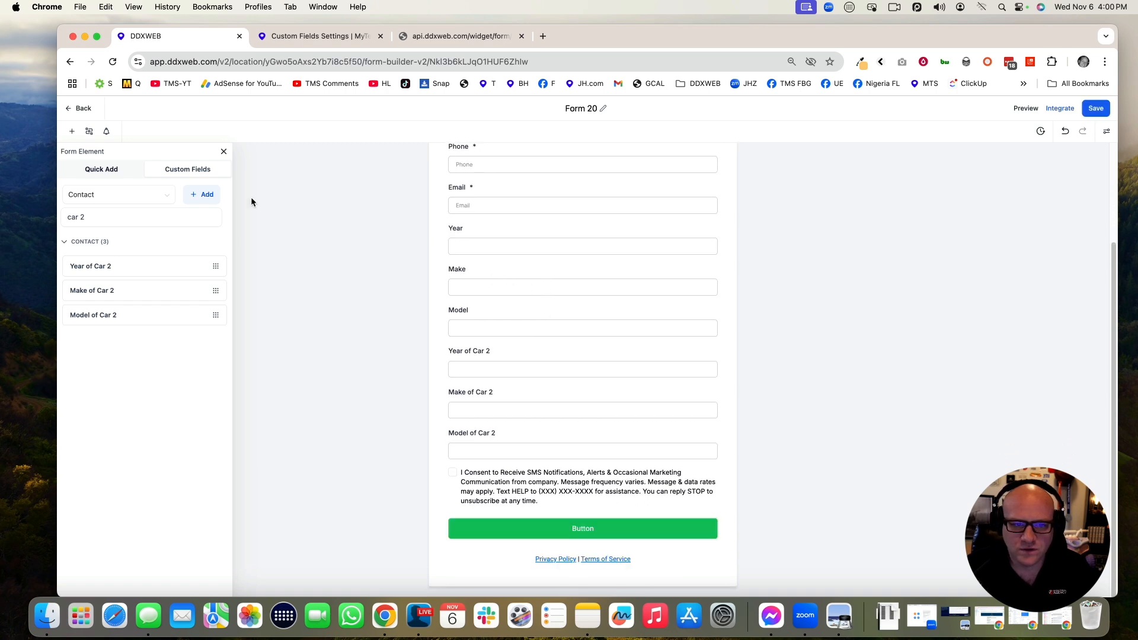
# - Go back to the forms list, show recent forms, reopen Form 20, and check the Year field's settings
pyautogui.click(71, 62)
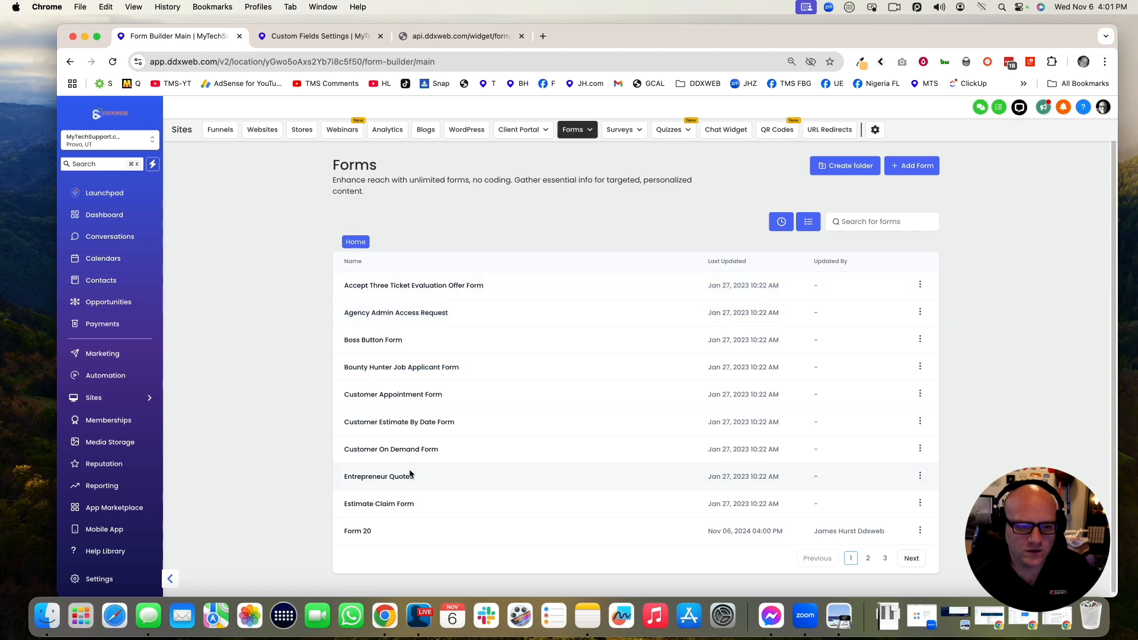
pyautogui.click(781, 223)
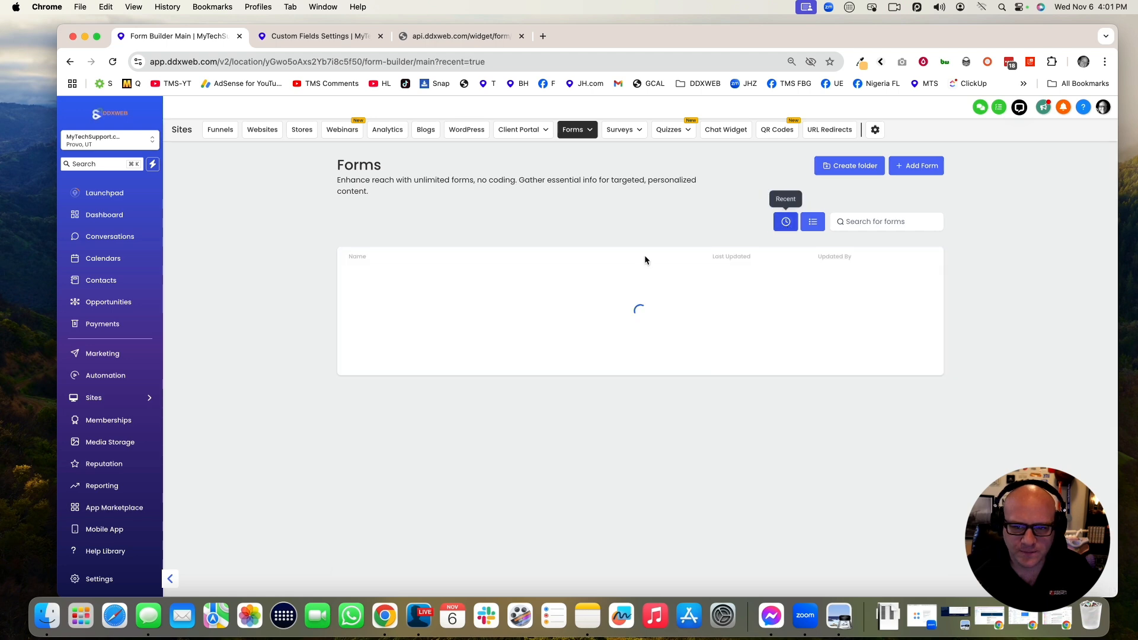
pyautogui.click(363, 280)
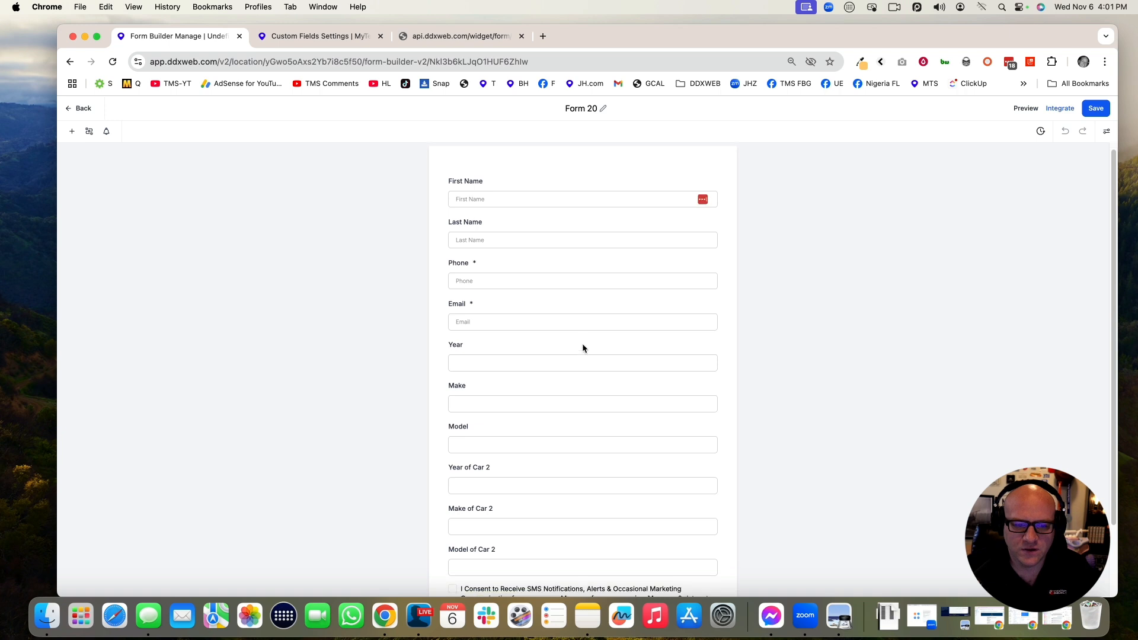
pyautogui.scroll(-2, 583, 348)
pyautogui.click(493, 287)
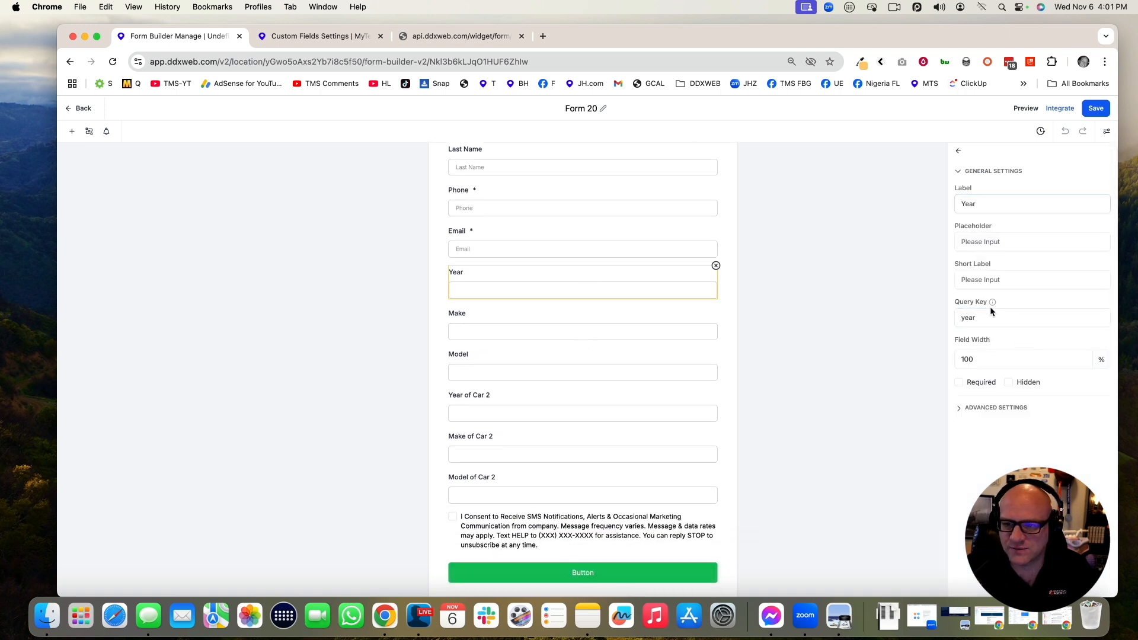
# - Rename the form "year make and model", look over its fields, and save it
pyautogui.click(590, 107)
pyautogui.write('year make and model')
pyautogui.press('Return')
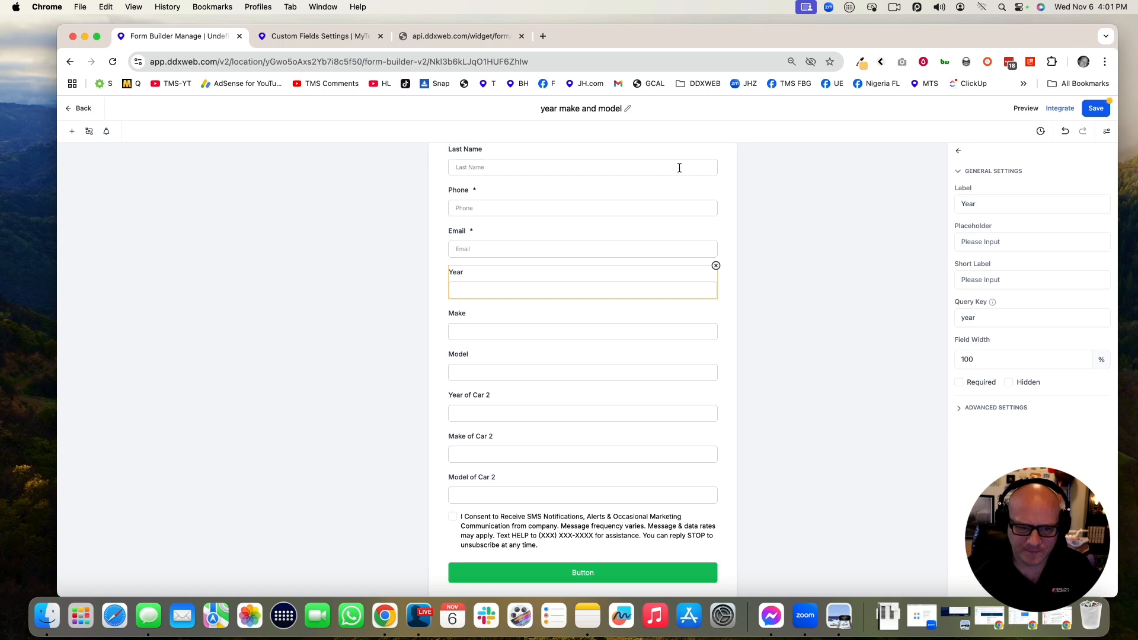
pyautogui.click(806, 156)
pyautogui.scroll(3, 830, 260)
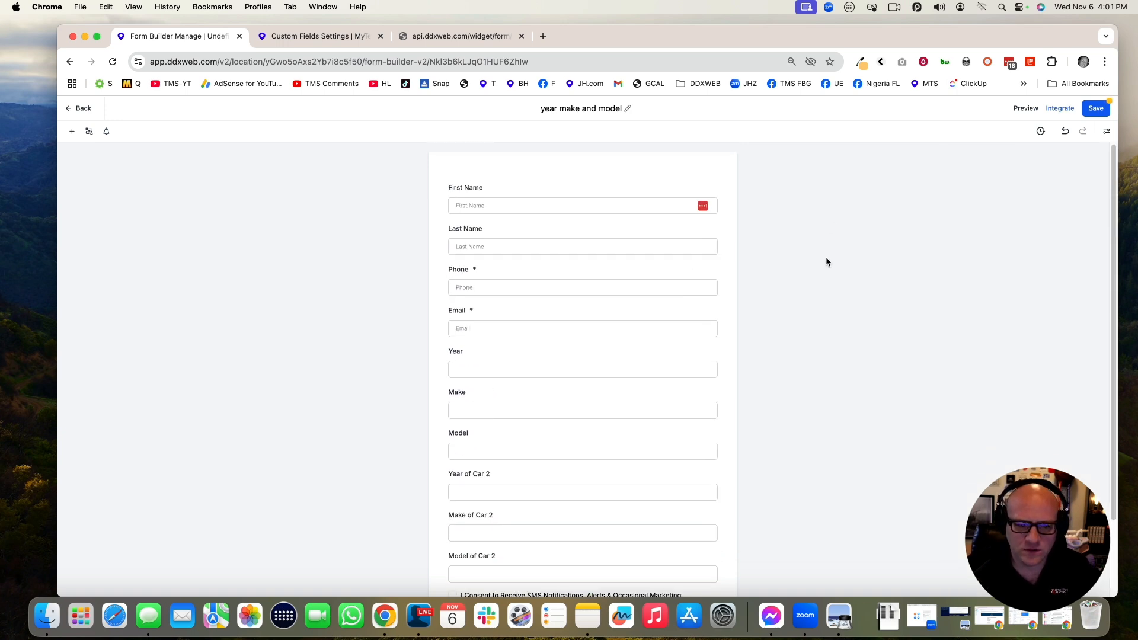
pyautogui.scroll(-4, 805, 305)
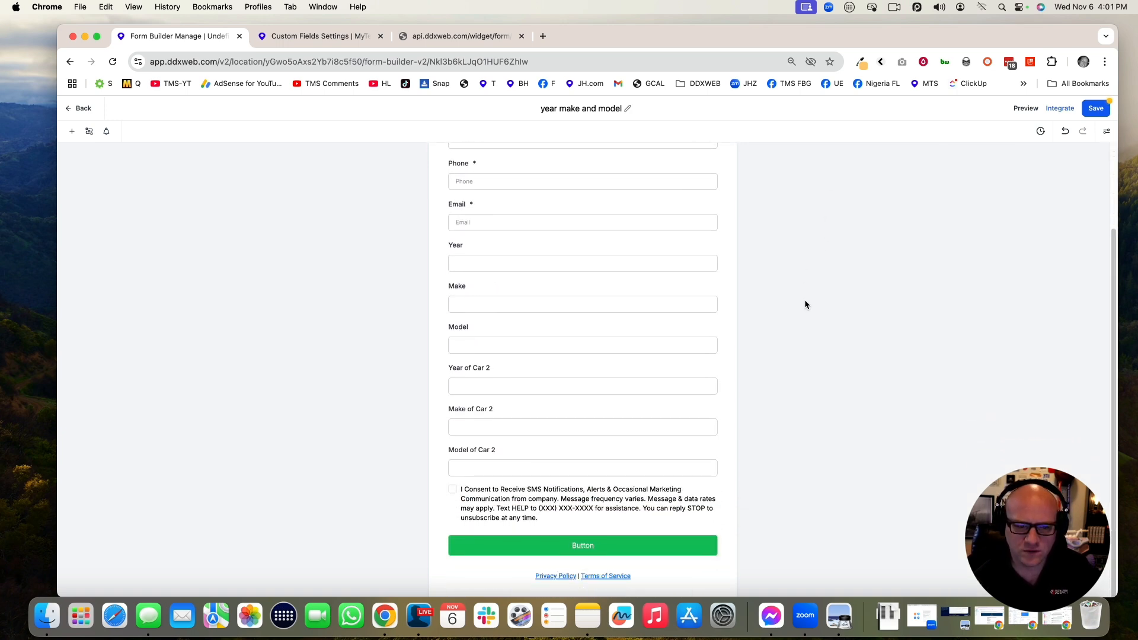
pyautogui.scroll(4, 805, 302)
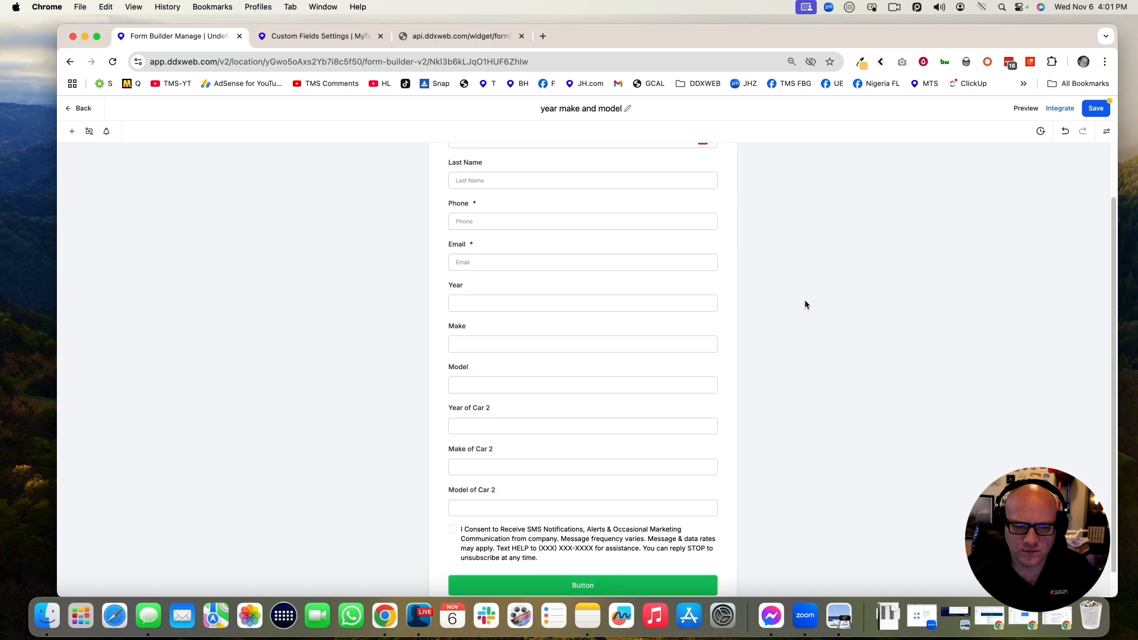
pyautogui.click(1097, 108)
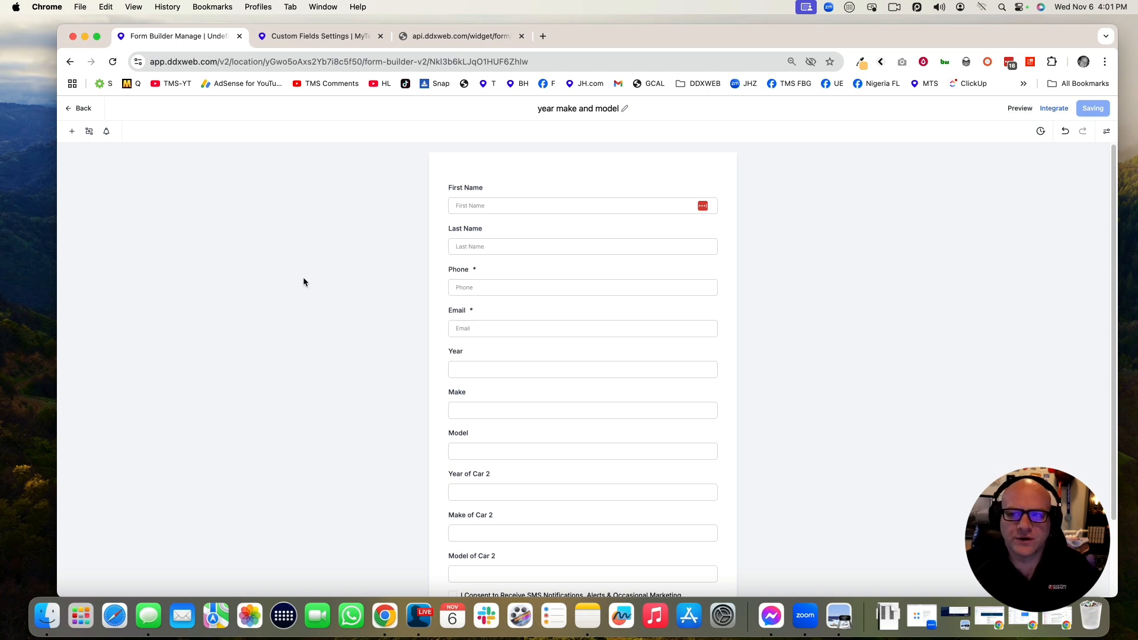
pyautogui.scroll(-3, 351, 305)
pyautogui.scroll(3, 351, 306)
pyautogui.click(83, 109)
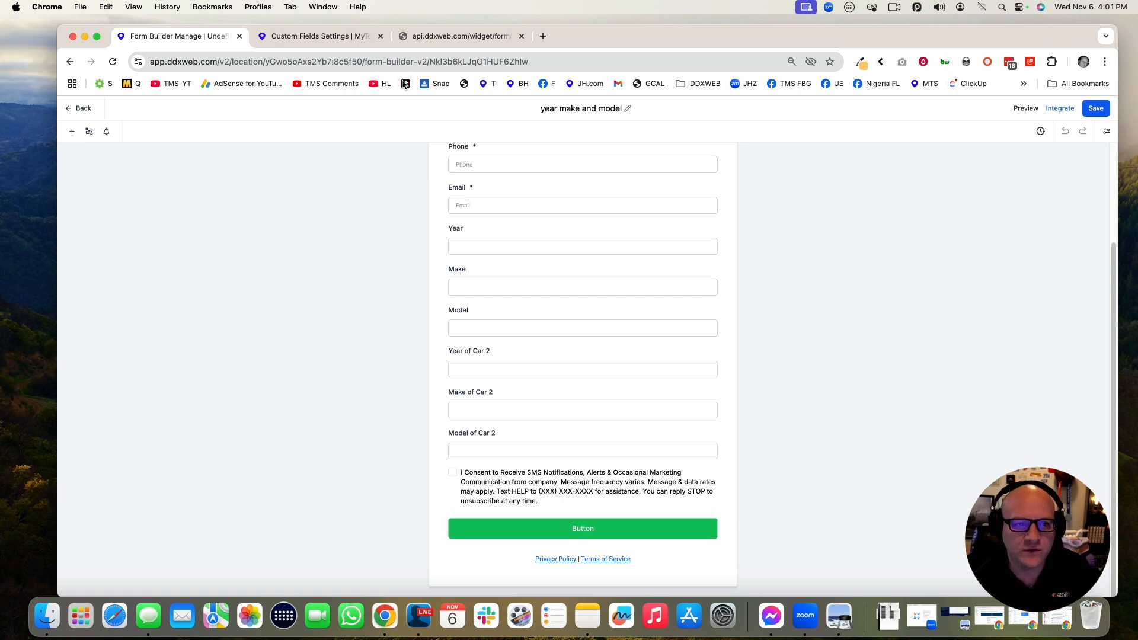
# - In the custom fields settings, create a single-line Contact field named "Registration End Date" in the Contact group and save it
pyautogui.click(350, 36)
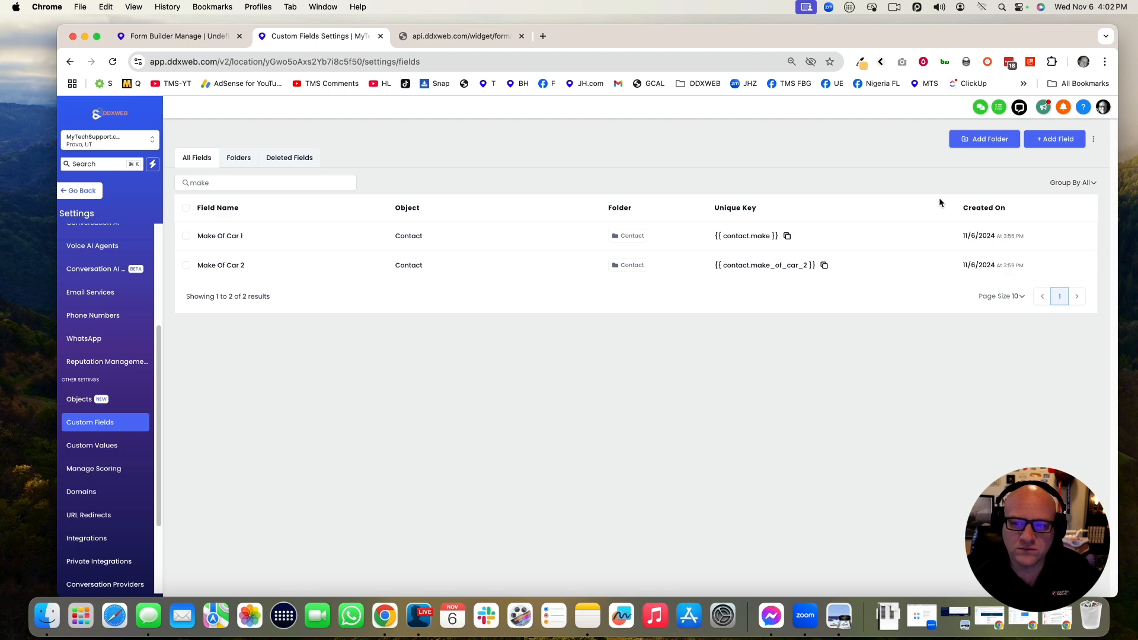
pyautogui.click(1055, 145)
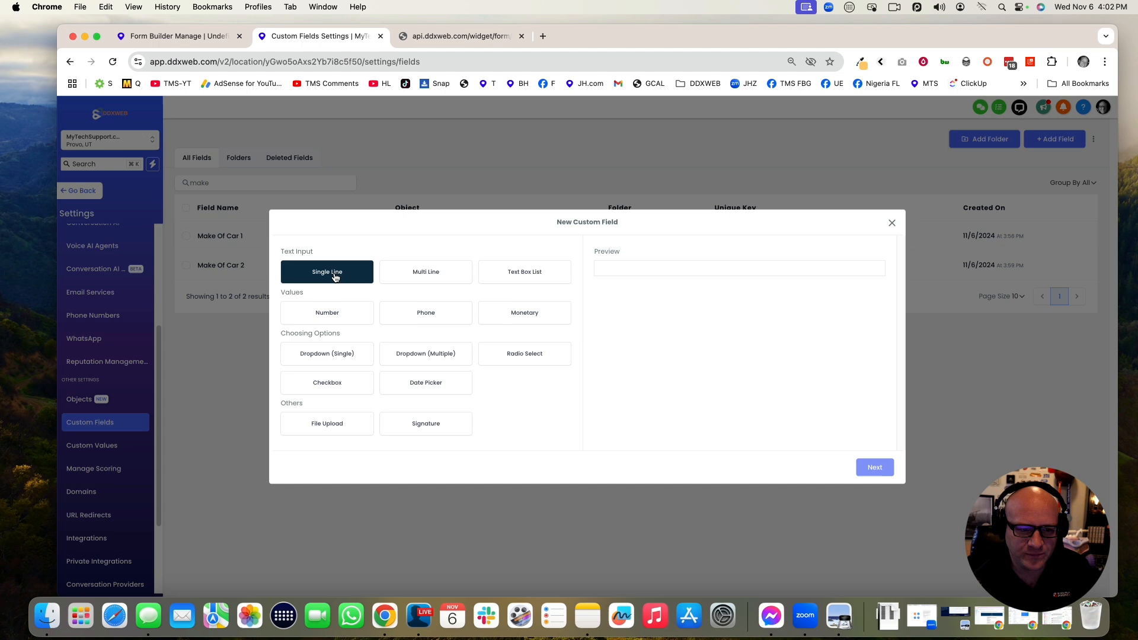
pyautogui.click(335, 278)
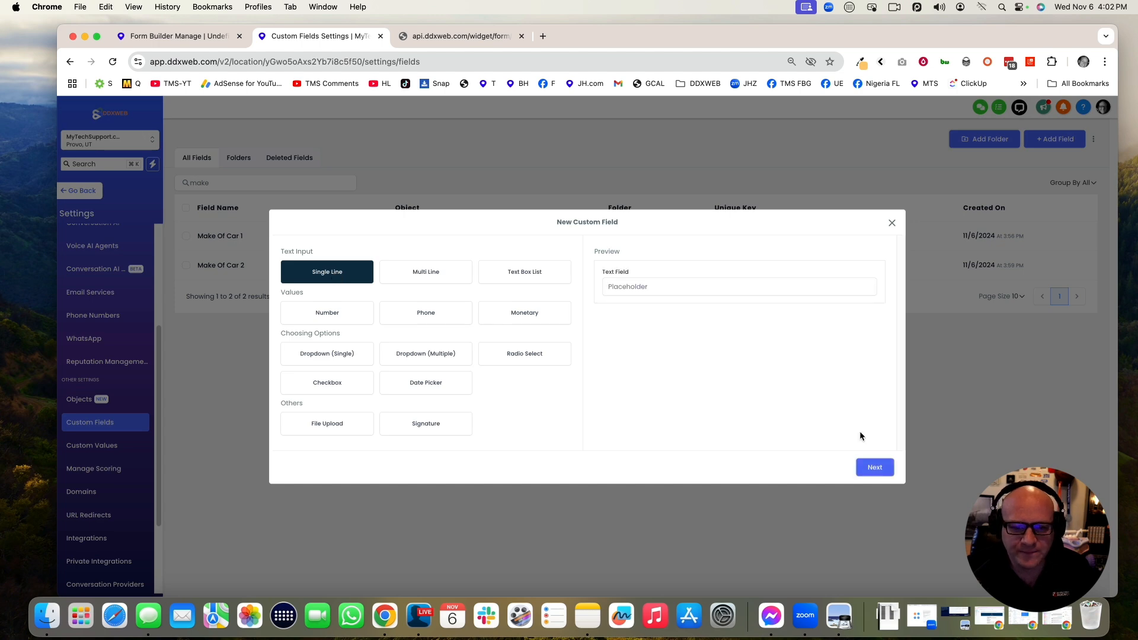
pyautogui.click(875, 467)
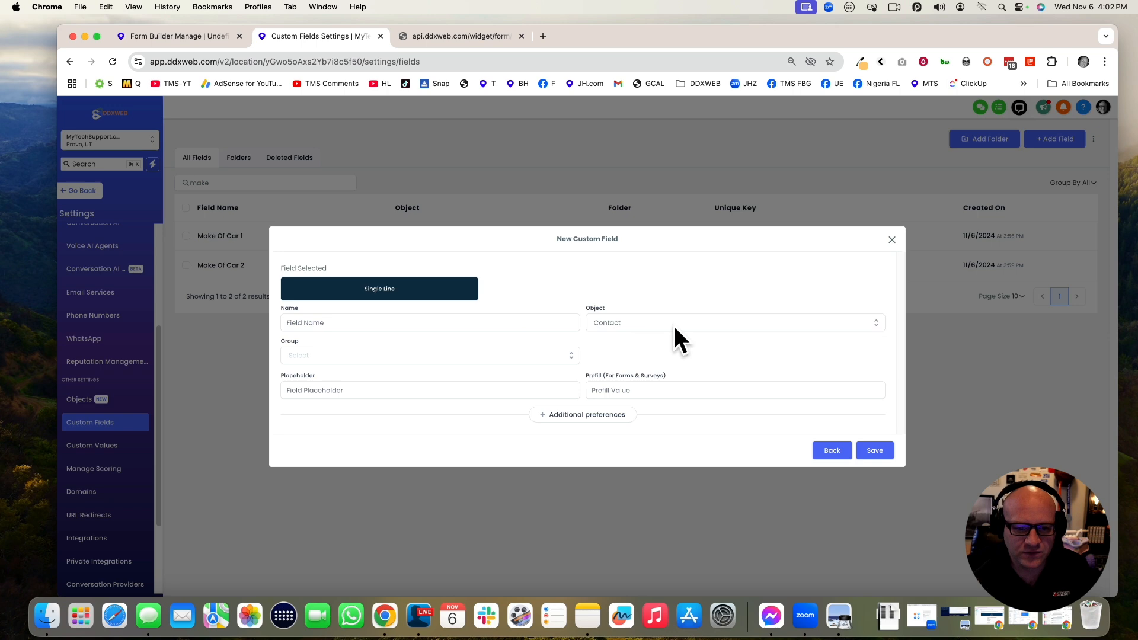
pyautogui.click(458, 323)
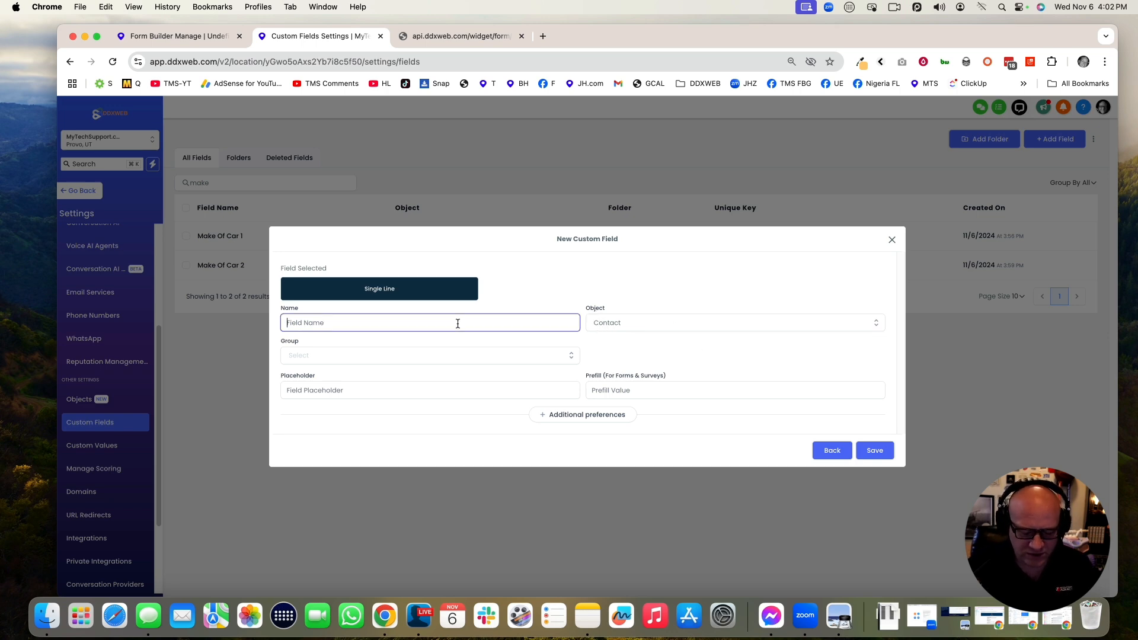
pyautogui.write('Registration ')
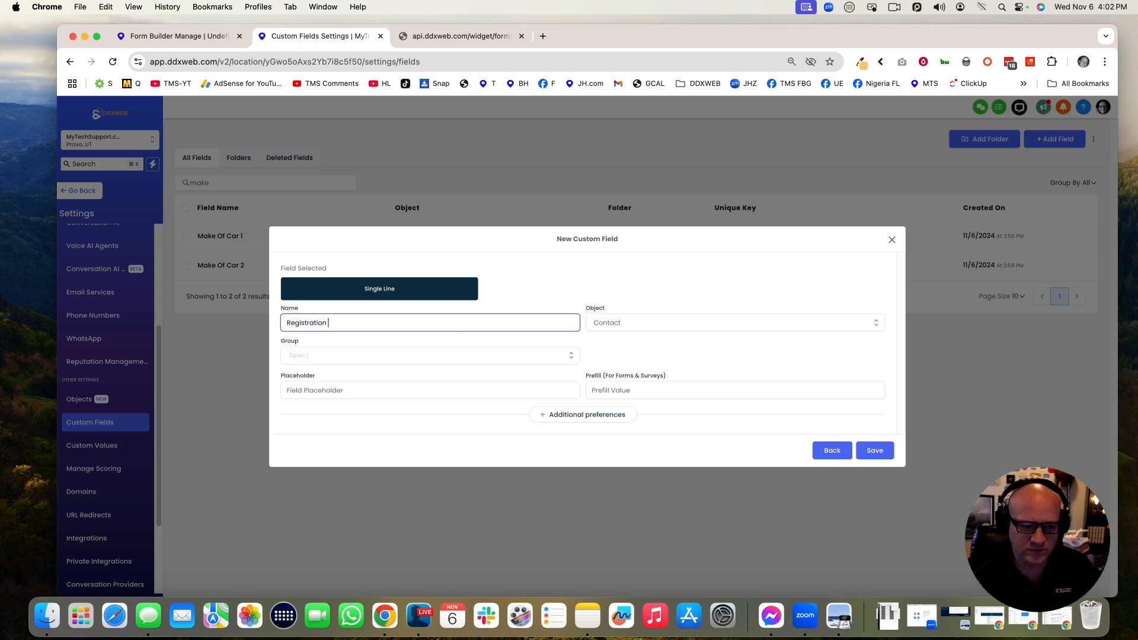
pyautogui.write('End Date')
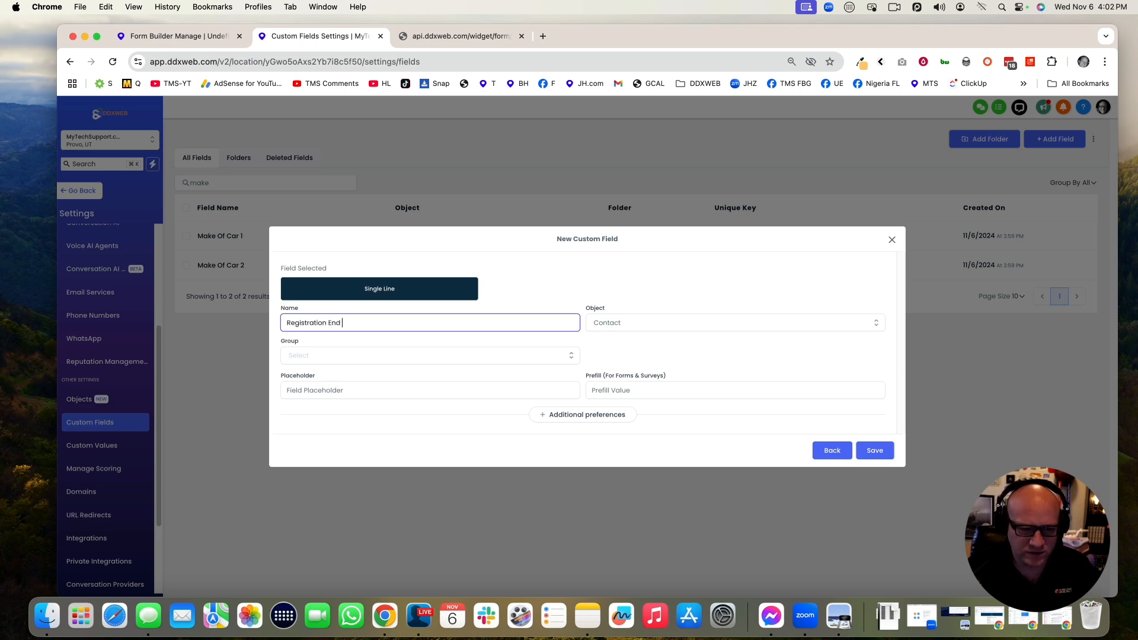
pyautogui.click(375, 356)
pyautogui.click(323, 376)
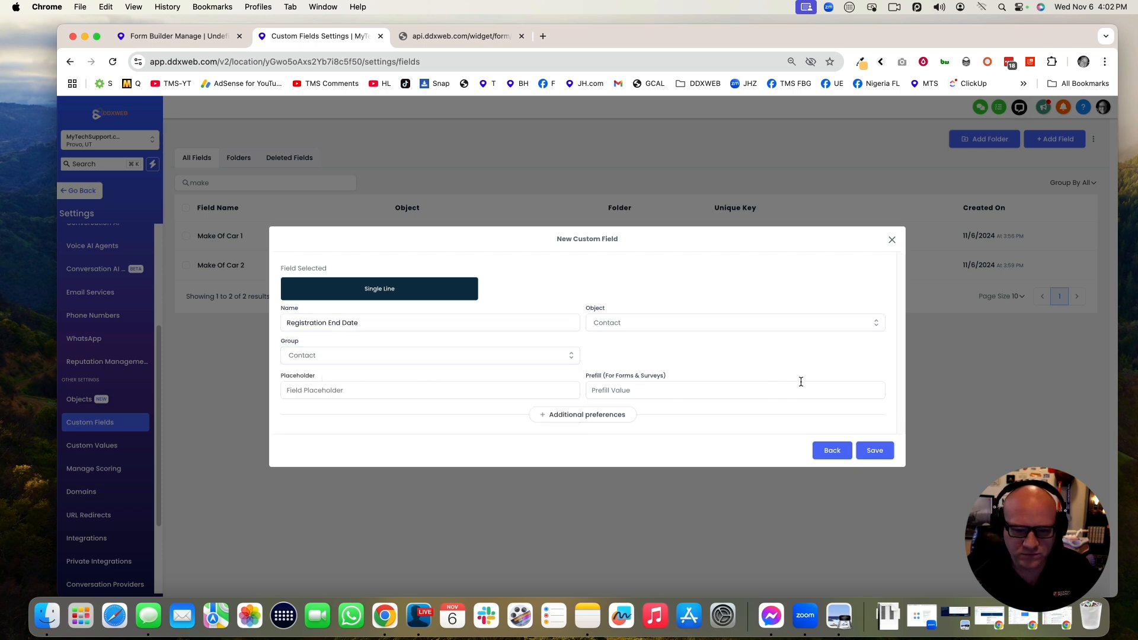
pyautogui.click(875, 451)
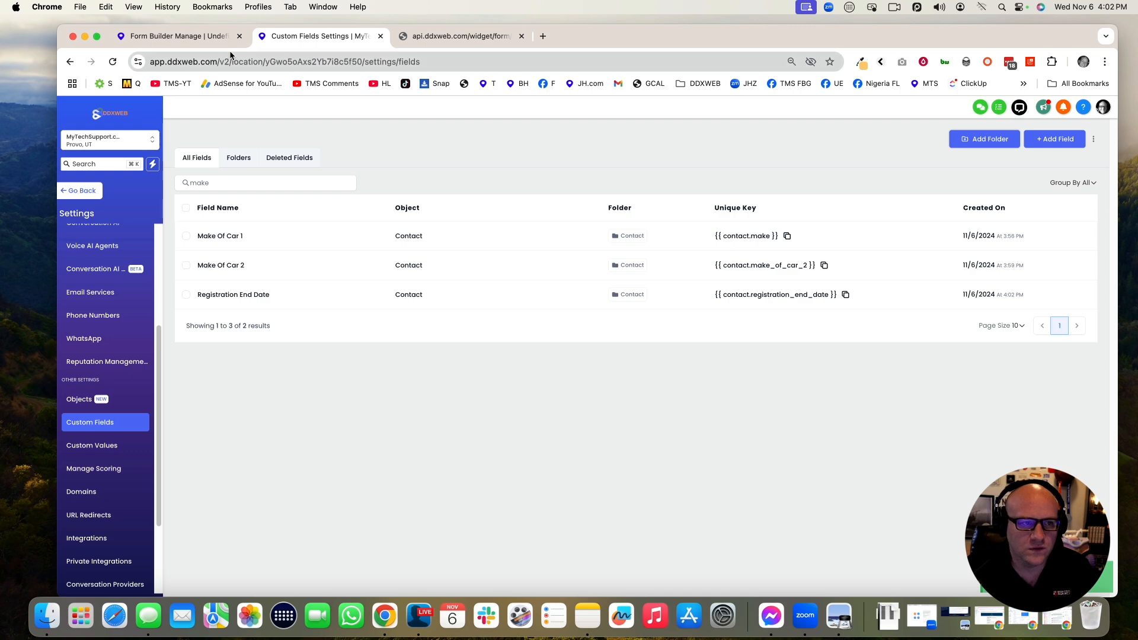
# - Return to the form builder's browser tab, reload the form, and look over its fields
pyautogui.click(219, 37)
pyautogui.click(112, 62)
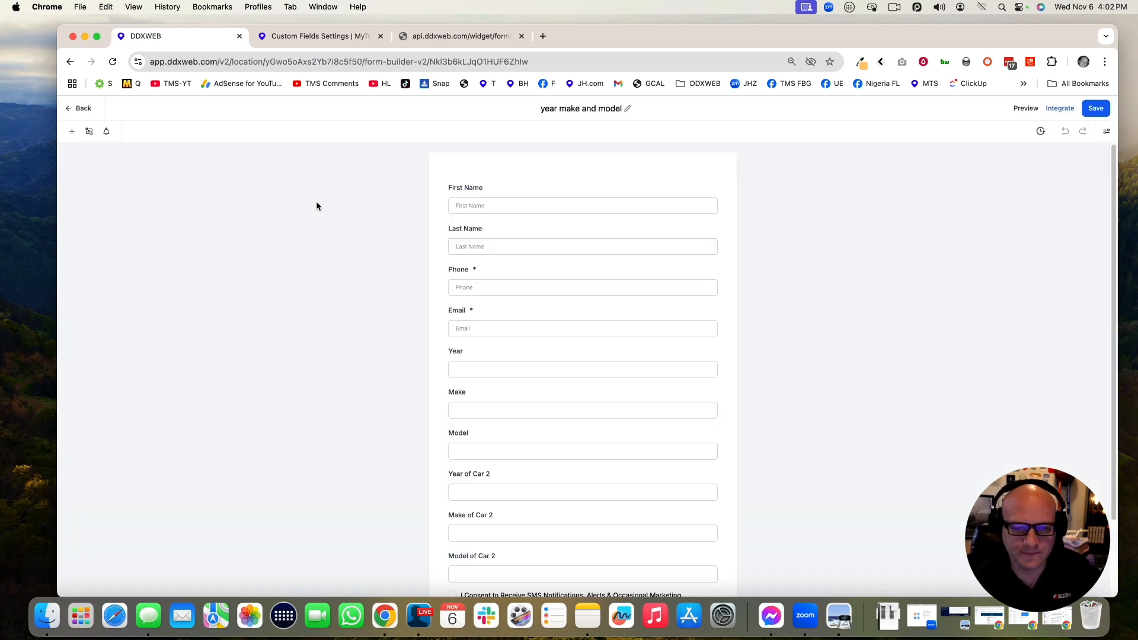
pyautogui.scroll(-2, 269, 271)
pyautogui.scroll(2, 268, 270)
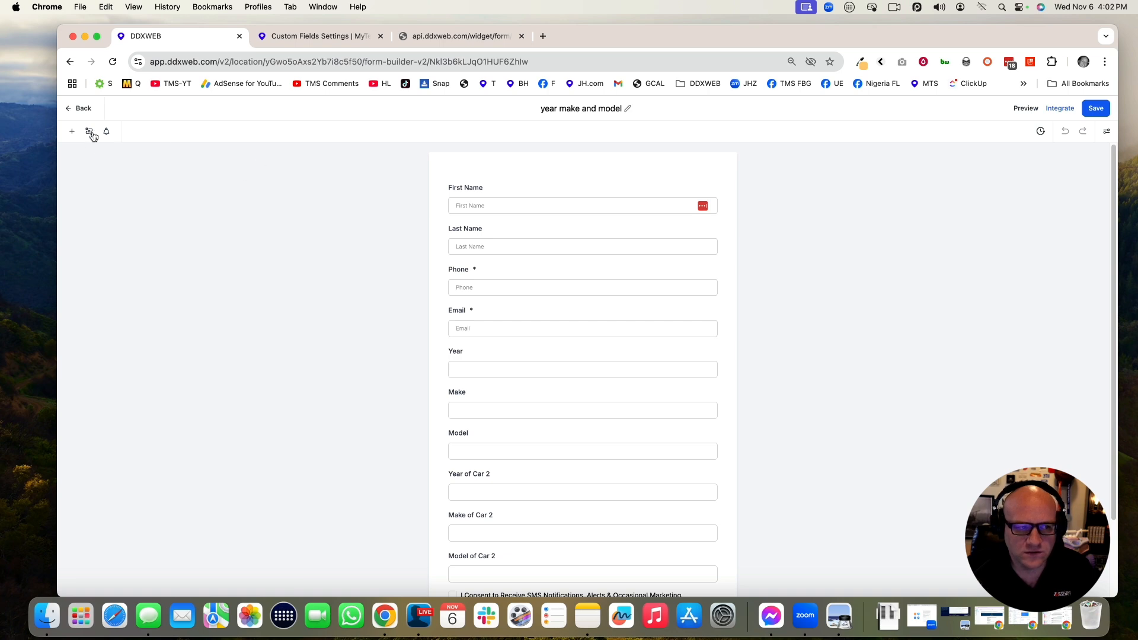
pyautogui.scroll(-5, 529, 282)
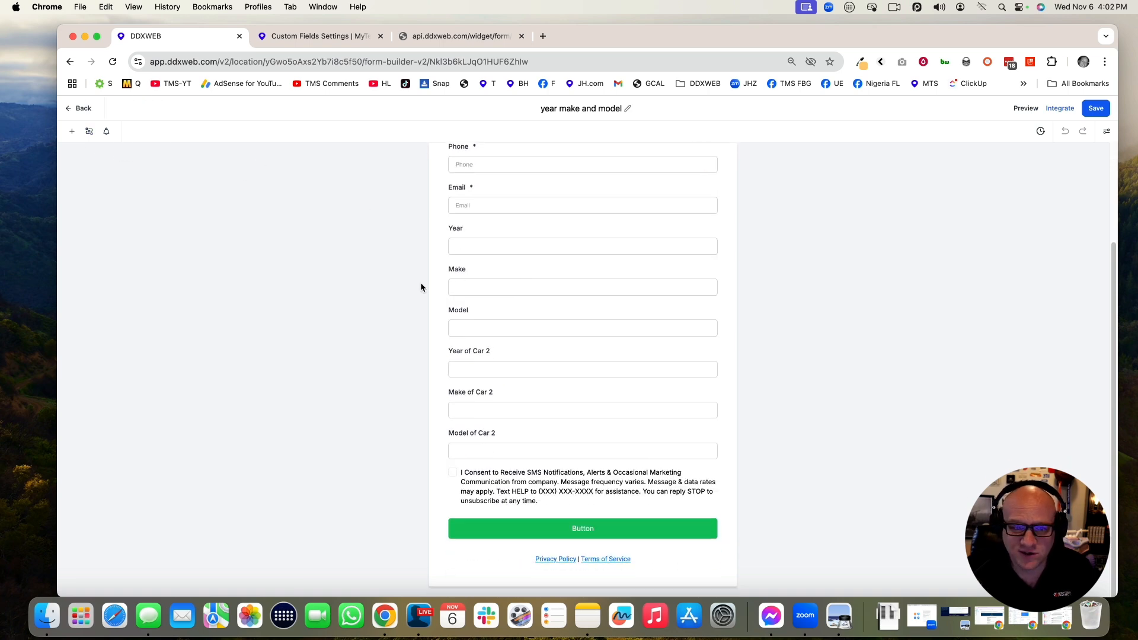
pyautogui.scroll(5, 355, 275)
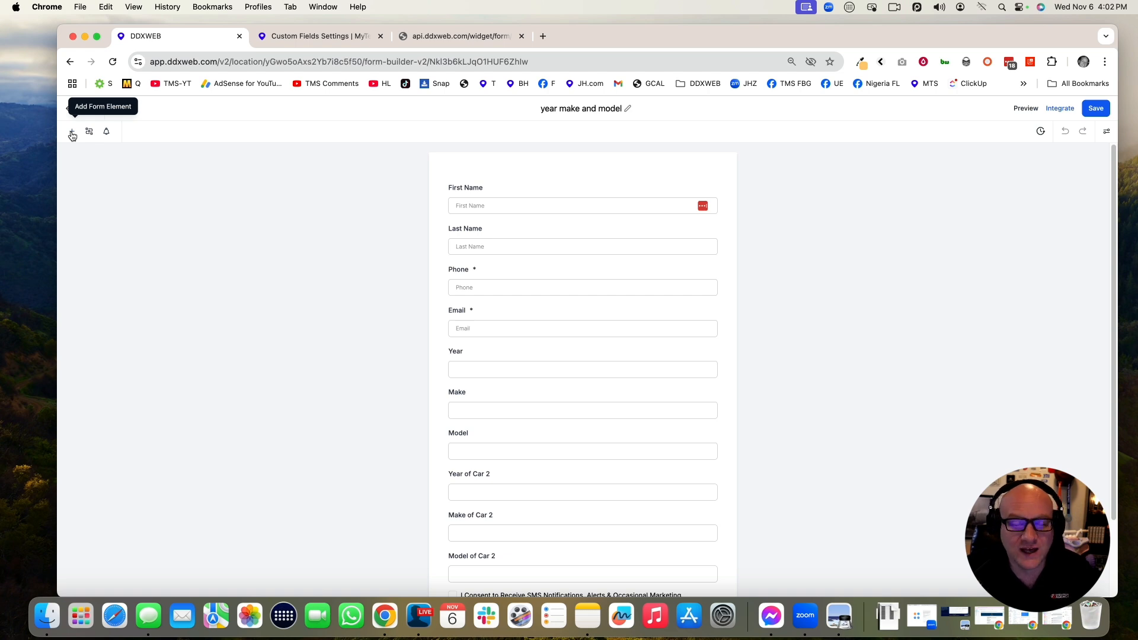
# - Open the form elements and expand the Contact group of custom fields
pyautogui.click(72, 133)
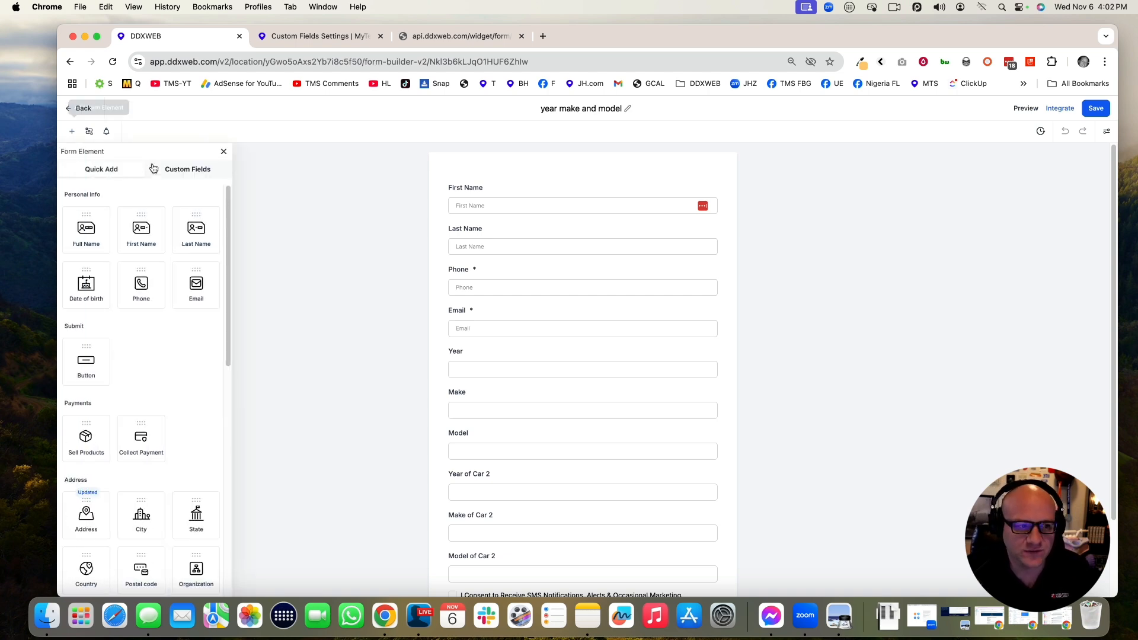
pyautogui.click(186, 171)
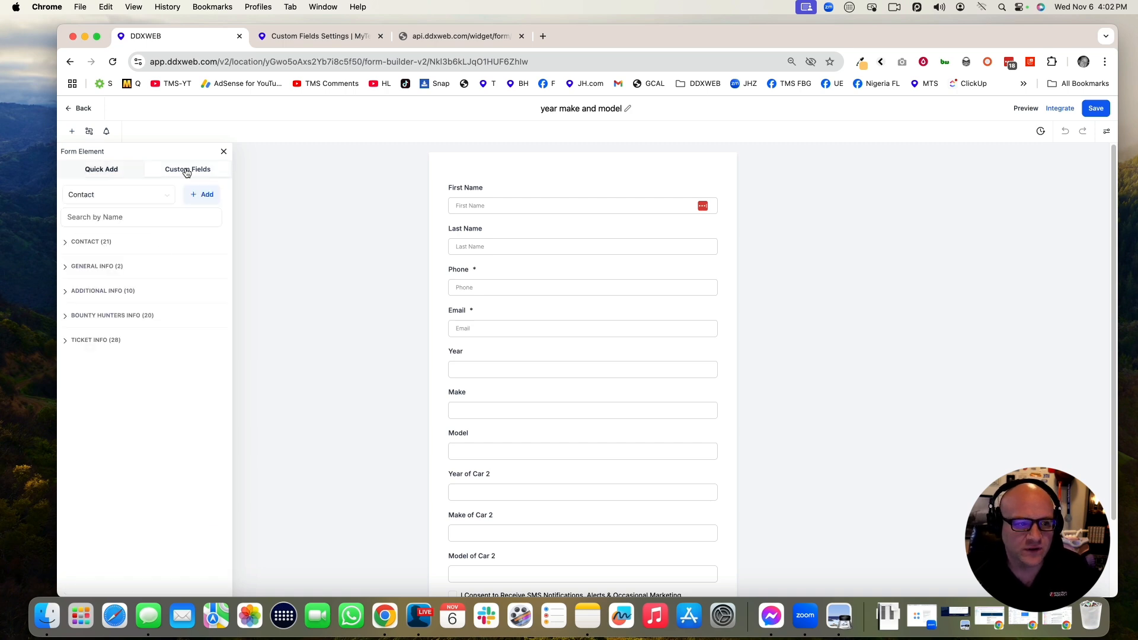
pyautogui.click(65, 241)
pyautogui.click(114, 217)
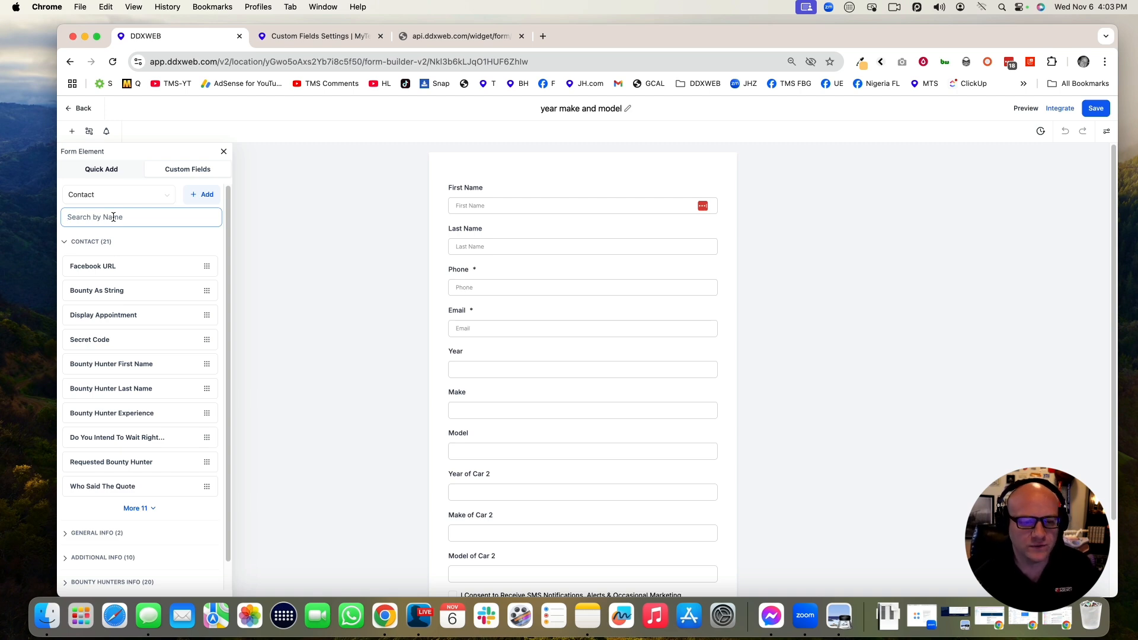
pyautogui.write('ex')
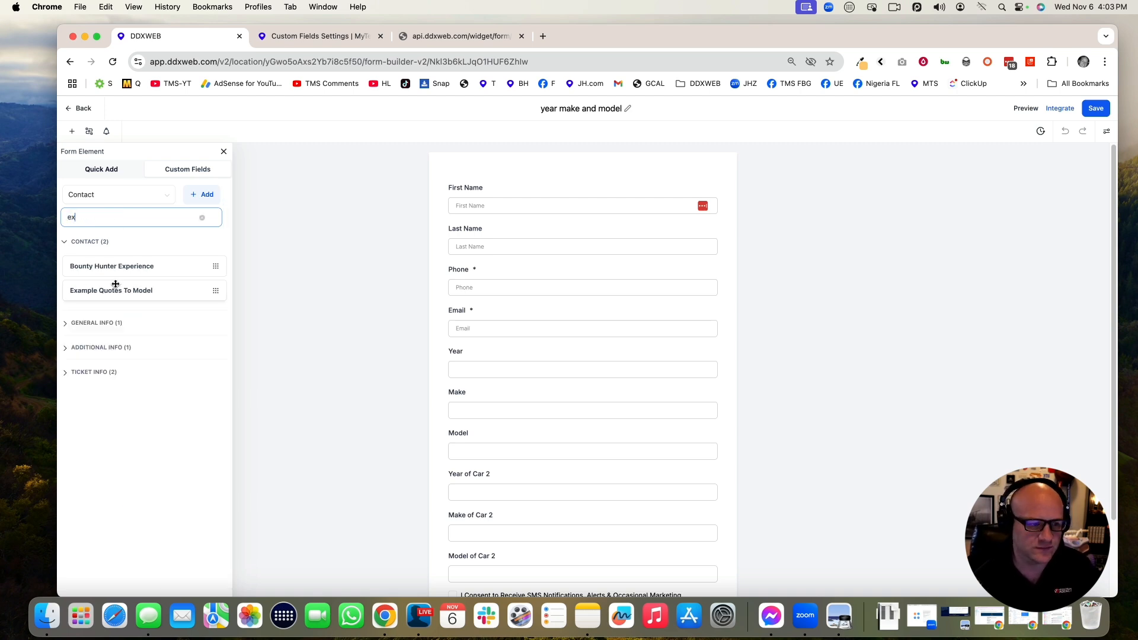
pyautogui.write('pi')
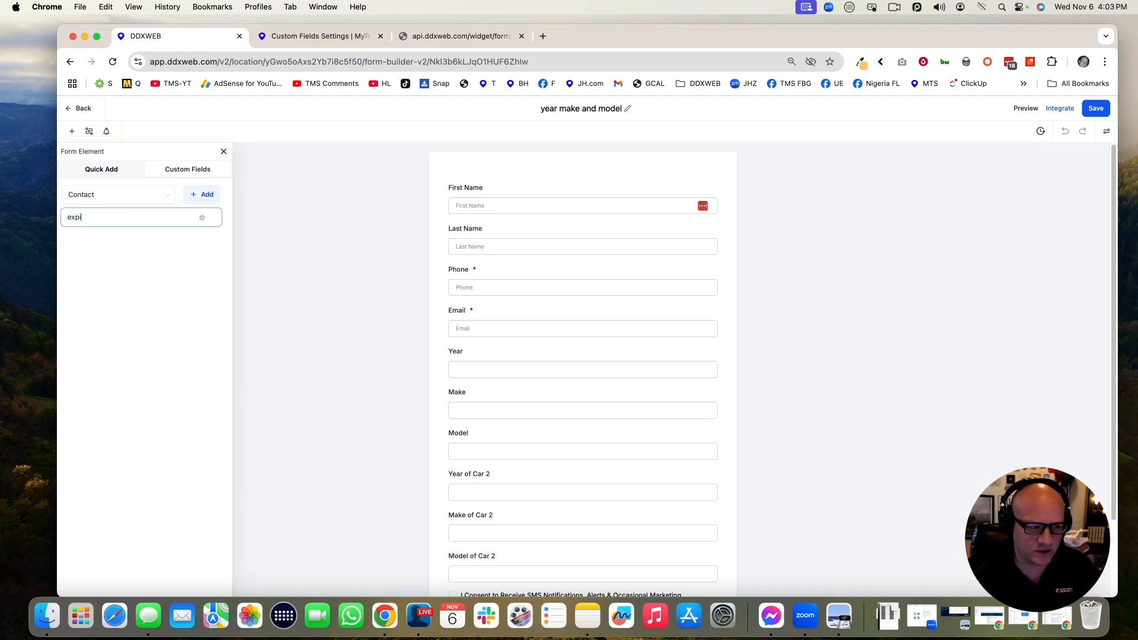
pyautogui.press('BackSpace')
pyautogui.press('BackSpace')
pyautogui.press('BackSpace')
pyautogui.press('BackSpace')
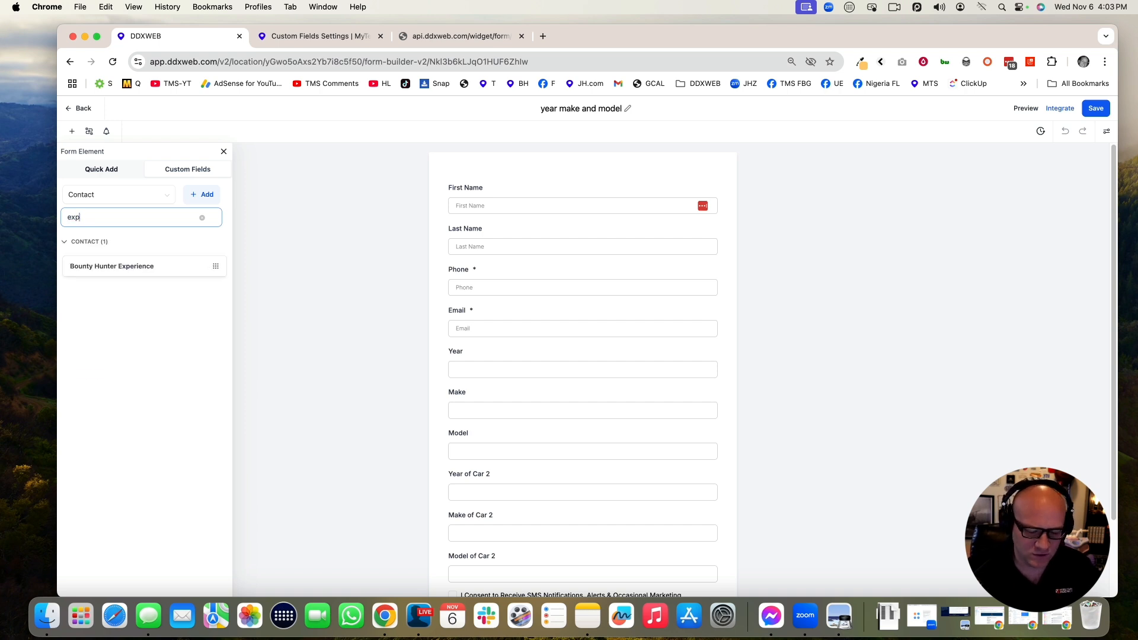
# - Search the custom fields for "reg", place Registration End Date below Model of Car 2, and save the form
pyautogui.write('reg')
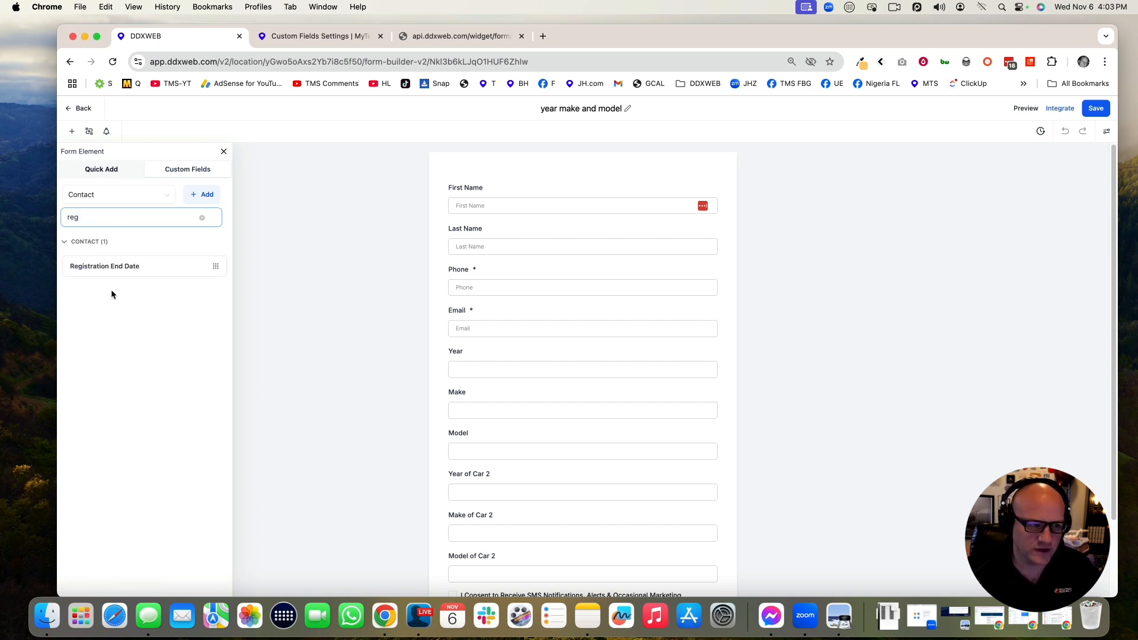
pyautogui.moveTo(101, 266); pyautogui.dragTo(514, 453)
pyautogui.scroll(3, 842, 315)
pyautogui.click(1096, 109)
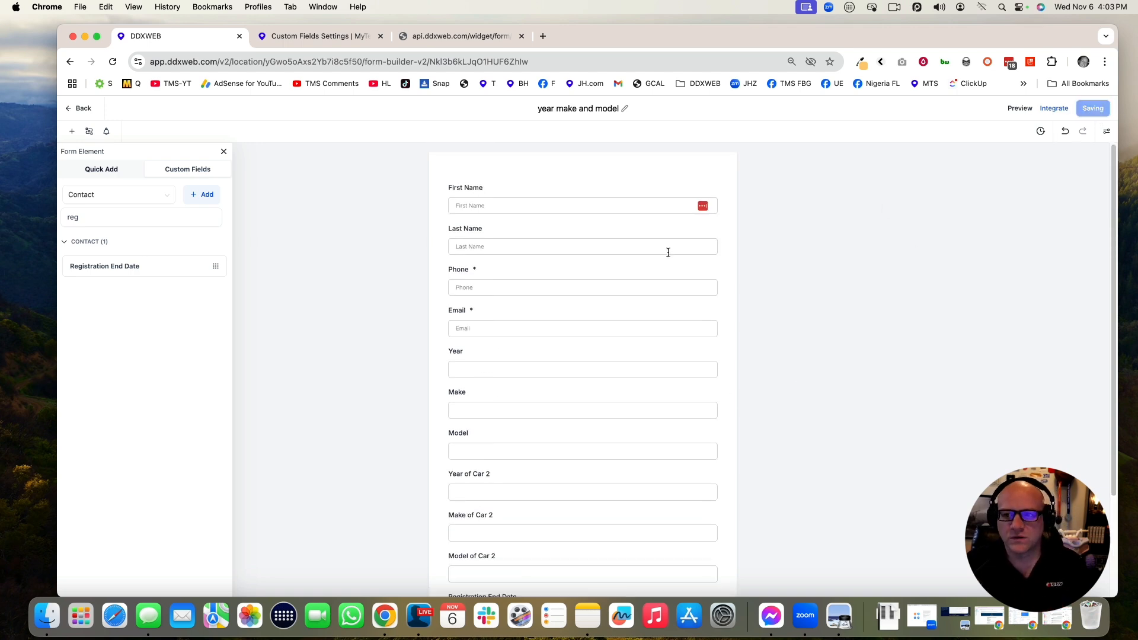
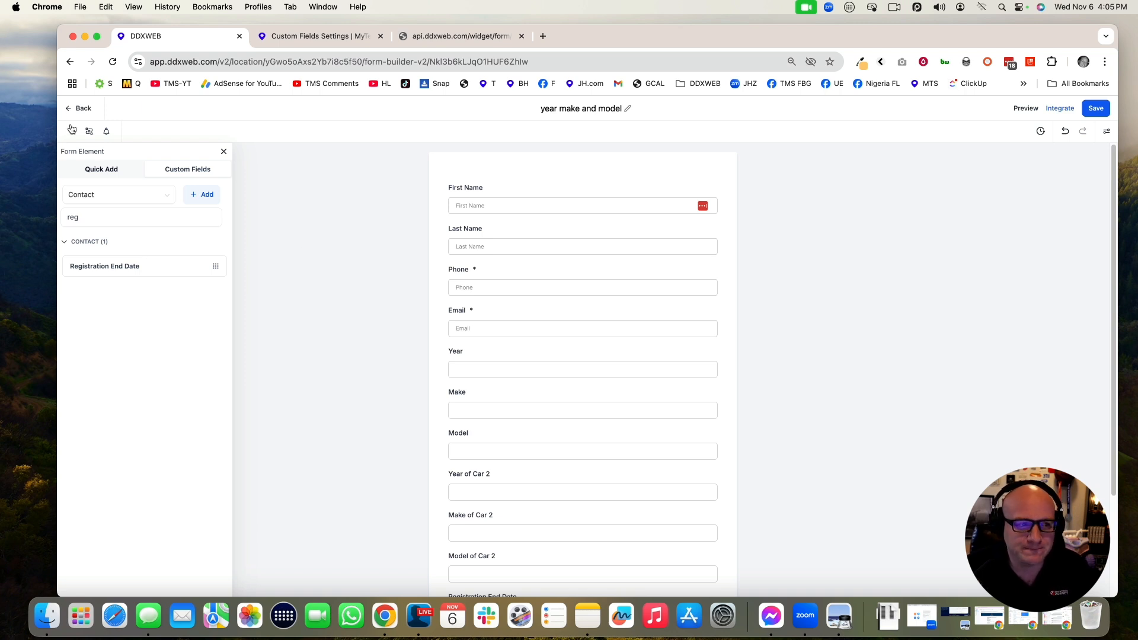
# - Leave the form builder for the forms list, switch to the submitted form's browser tab, and reload it
pyautogui.click(83, 108)
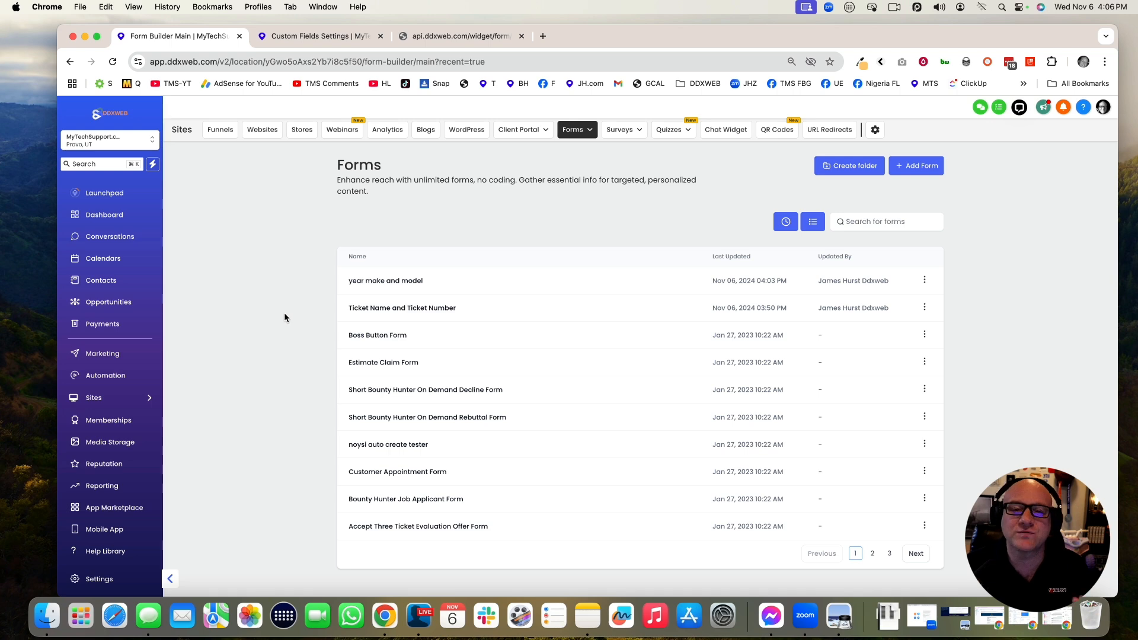
pyautogui.click(484, 38)
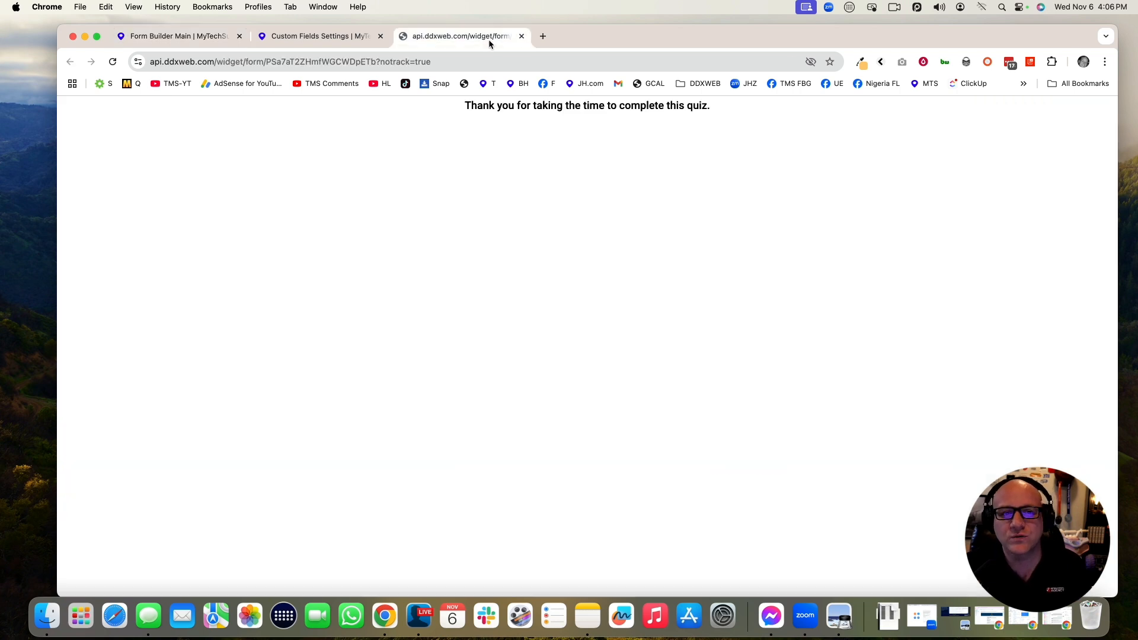
pyautogui.click(113, 62)
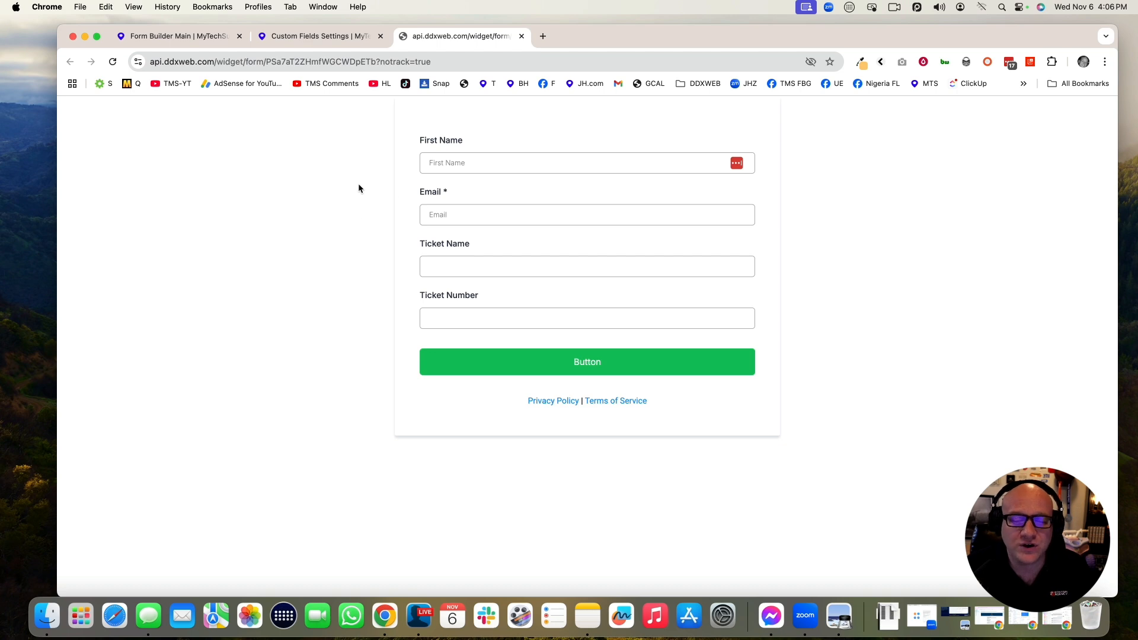
# - Return to the forms list's browser tab, open the Objects settings, and start a new custom object
pyautogui.click(181, 38)
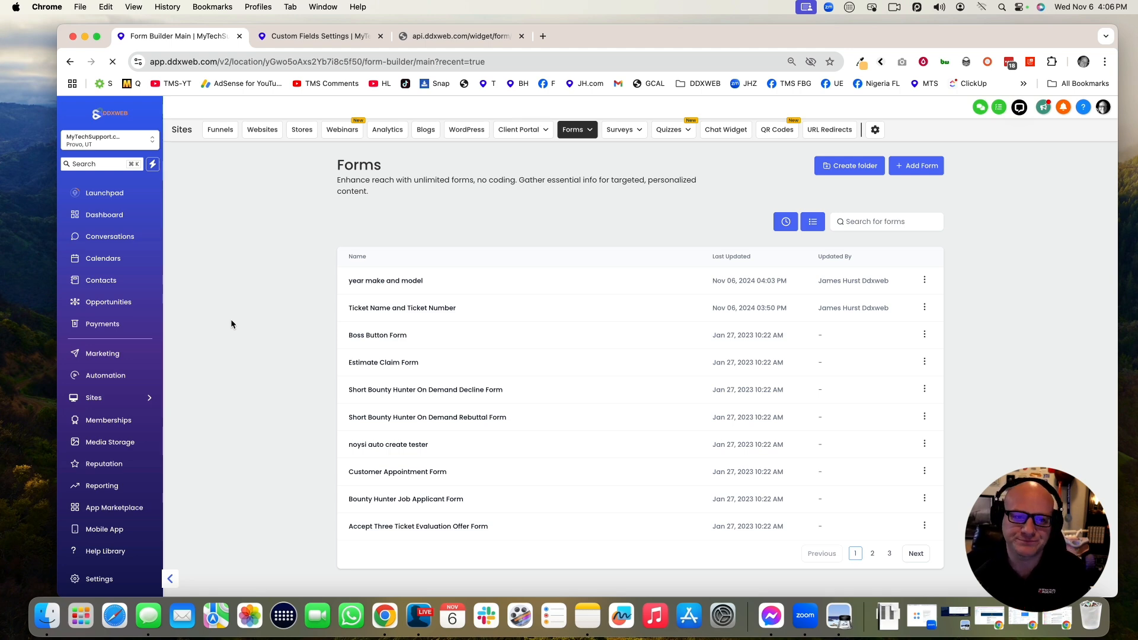
pyautogui.click(103, 580)
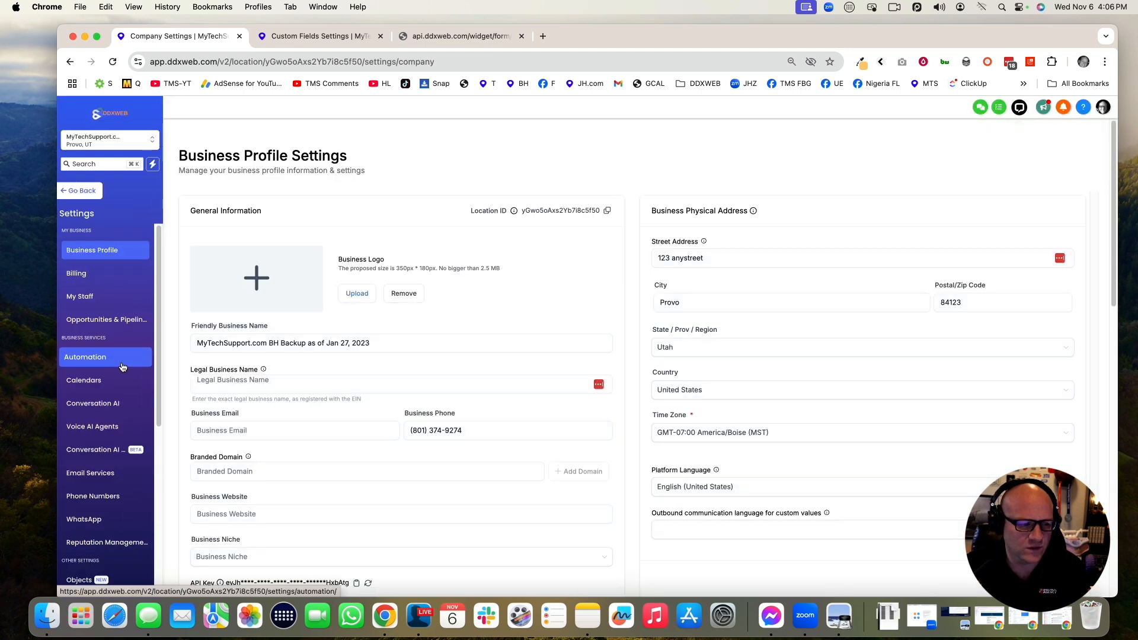
pyautogui.scroll(-5, 122, 368)
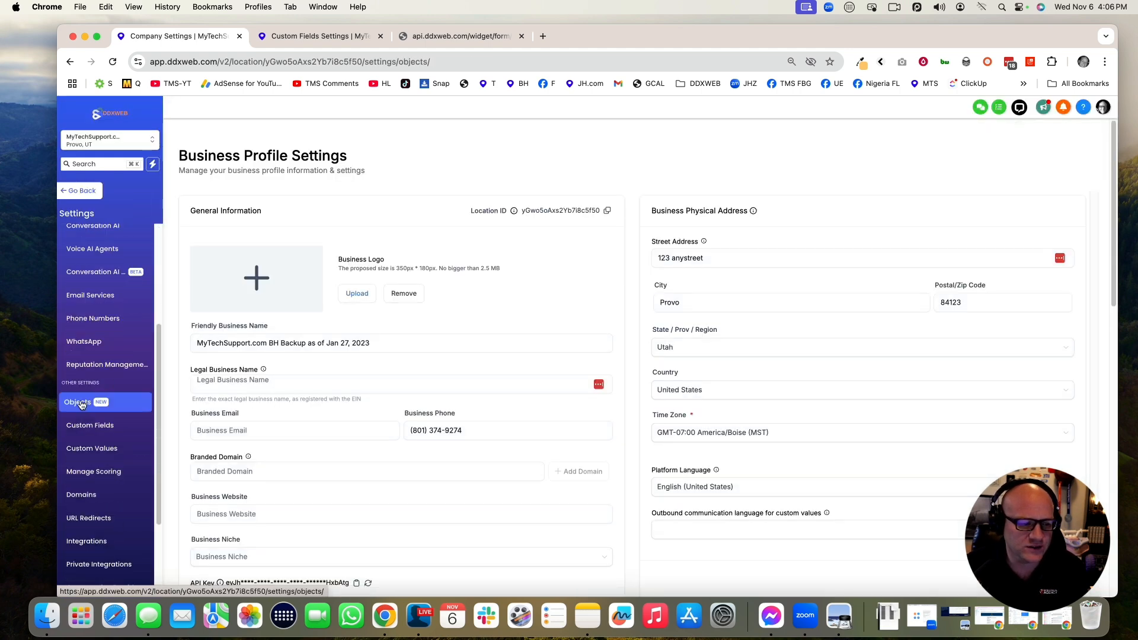
pyautogui.click(82, 405)
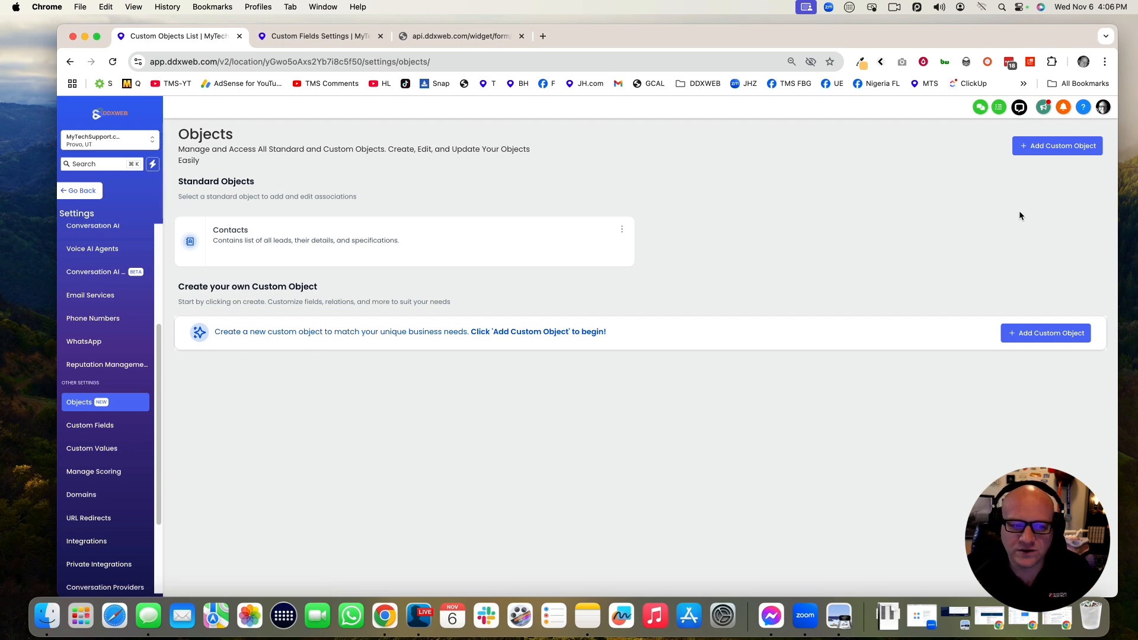
pyautogui.click(1054, 148)
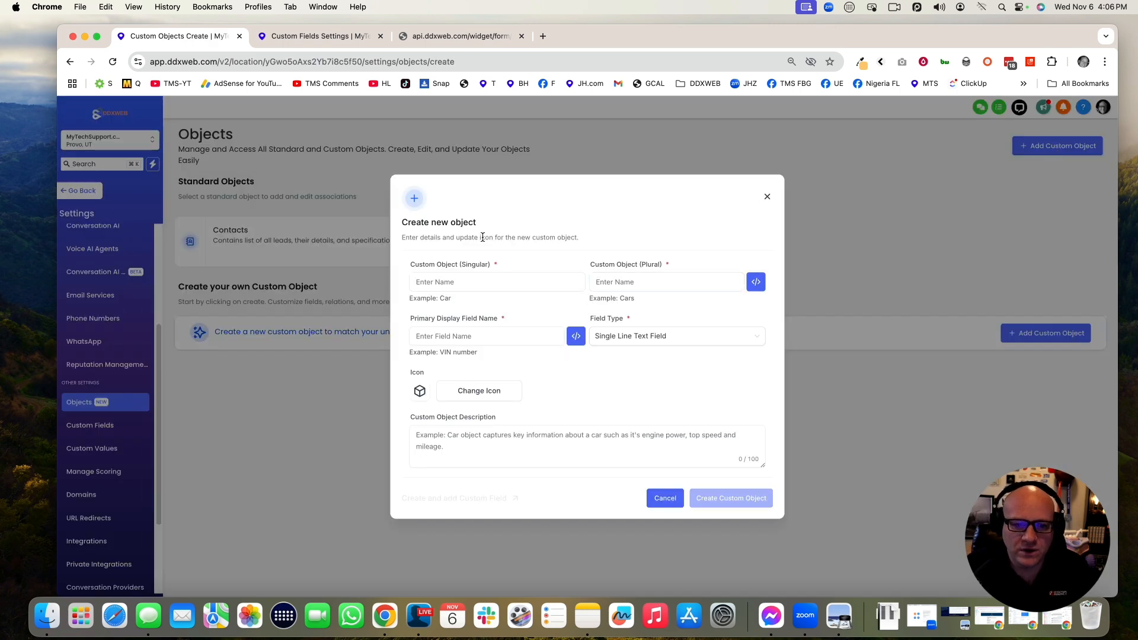
pyautogui.moveTo(421, 222); pyautogui.dragTo(520, 237)
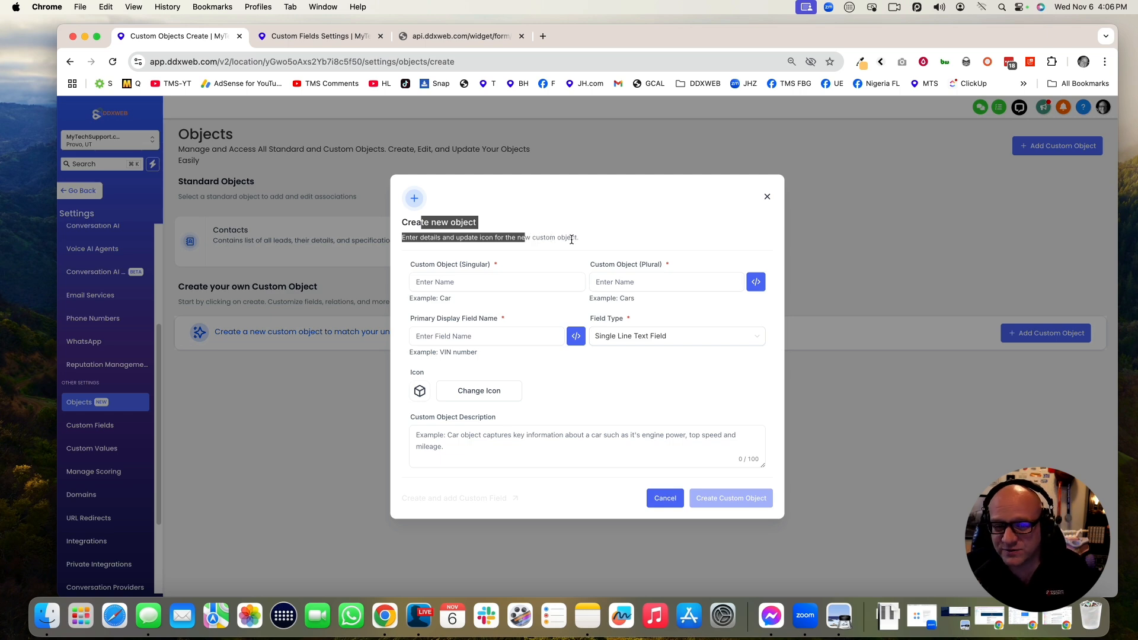
pyautogui.moveTo(422, 354); pyautogui.dragTo(489, 354)
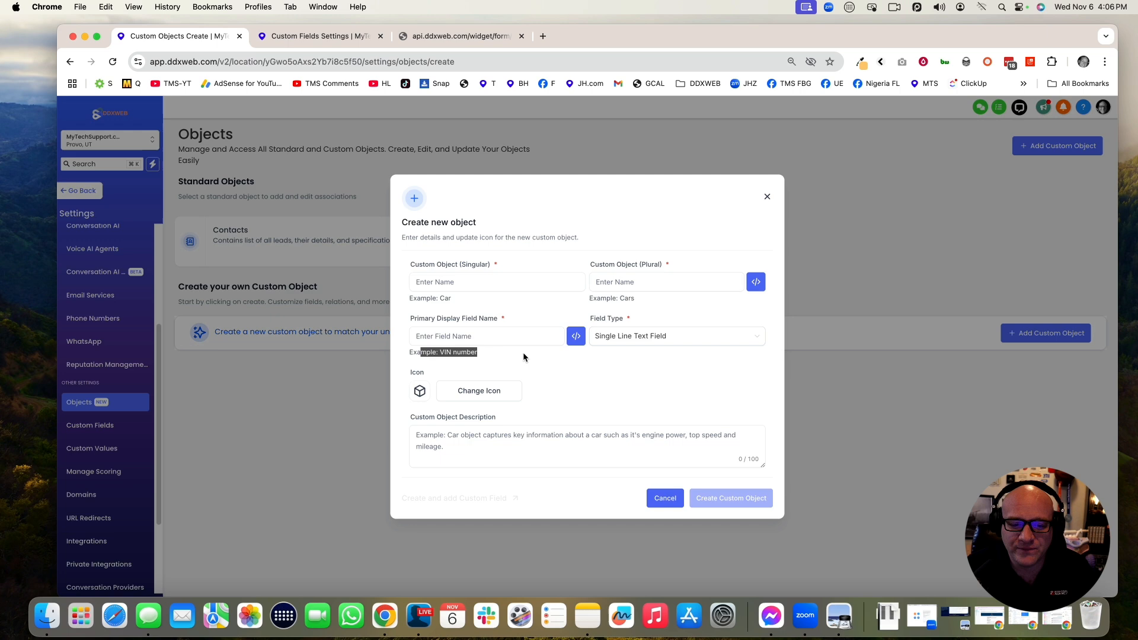
pyautogui.click(517, 358)
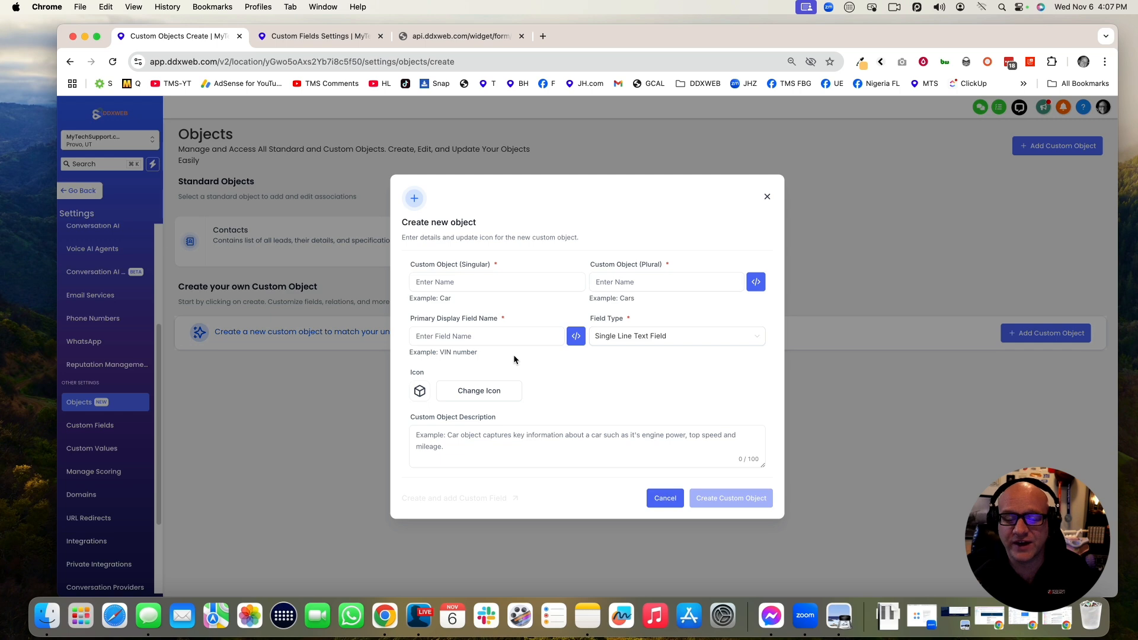
# - Name the custom object Car, with plural Cars, and enter VIN Number as its primary display field name
pyautogui.click(488, 282)
pyautogui.write('Car')
pyautogui.press('Tab')
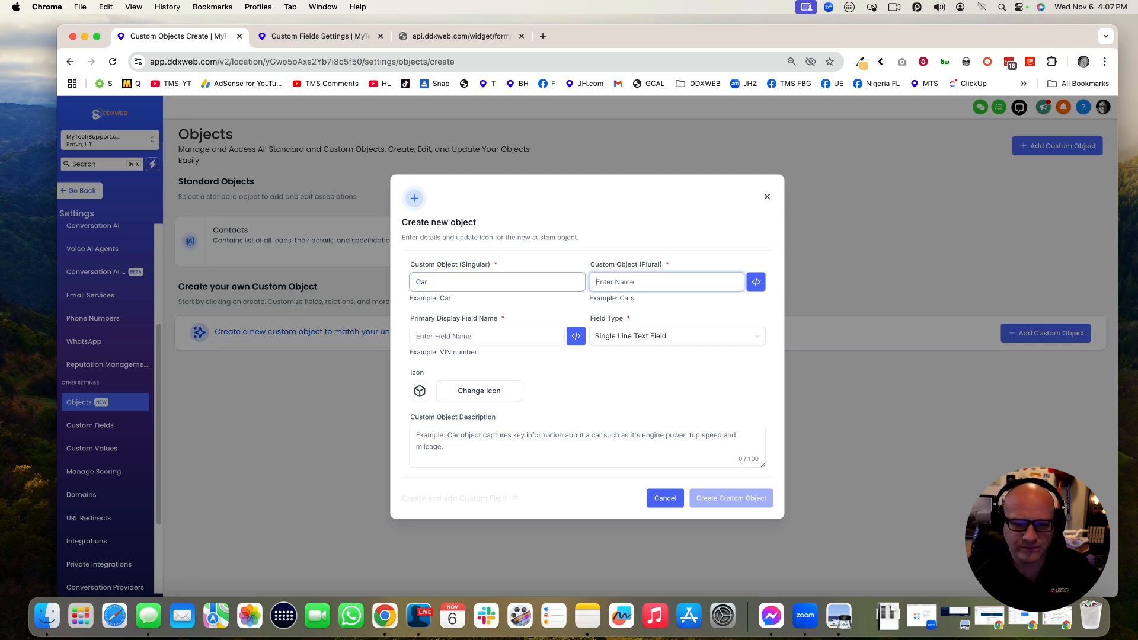
pyautogui.write('Cars')
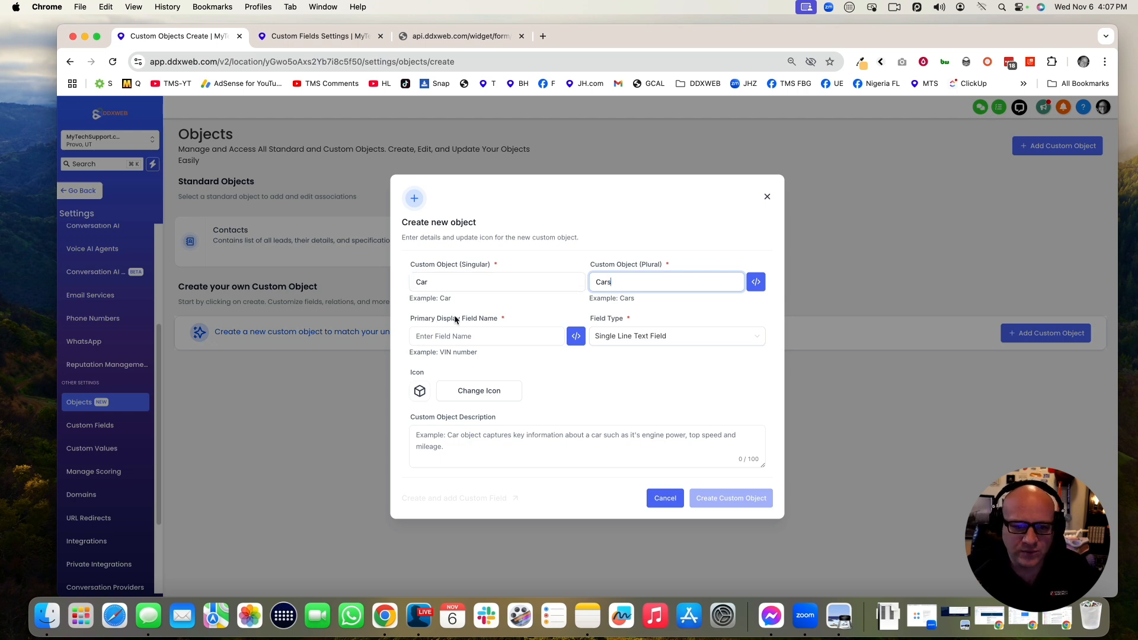
pyautogui.click(470, 336)
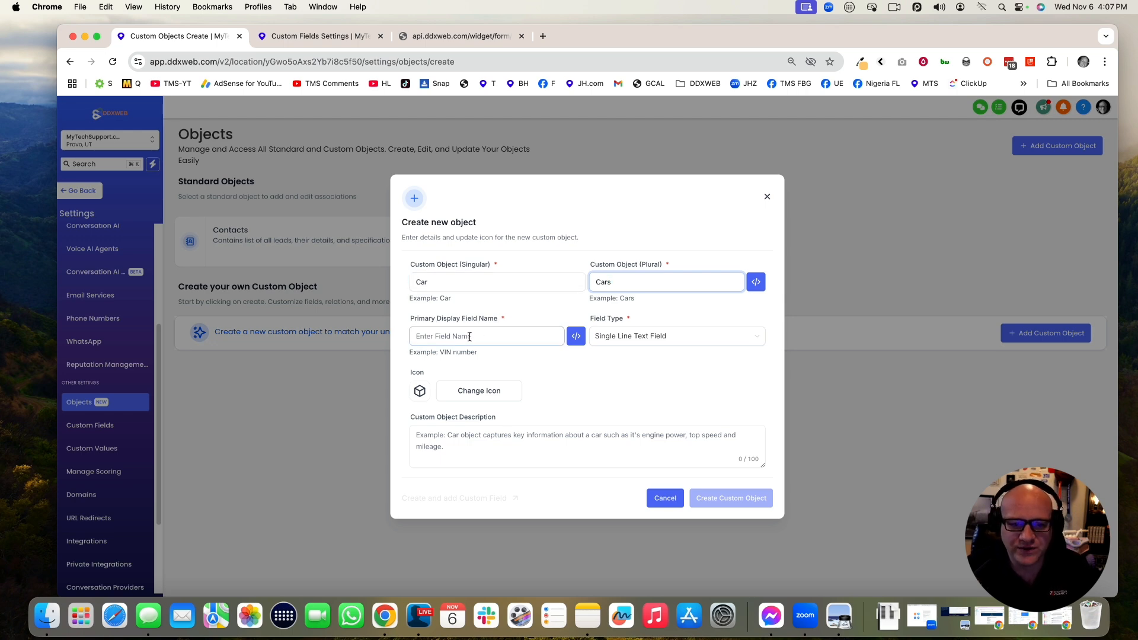
pyautogui.click(439, 337)
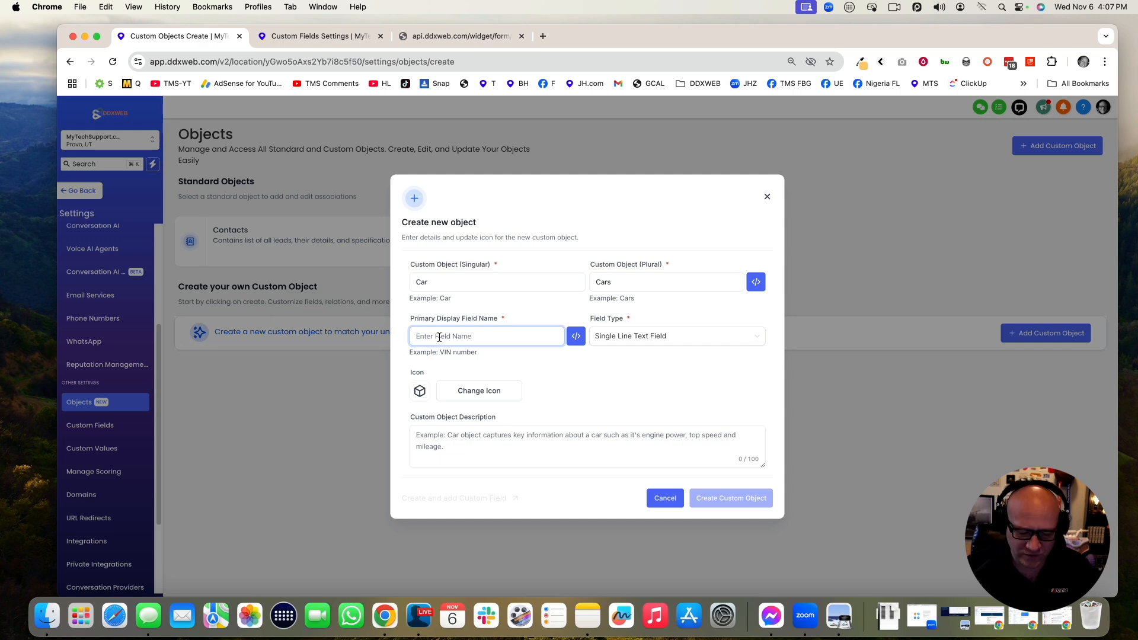
pyautogui.write('VIN Number')
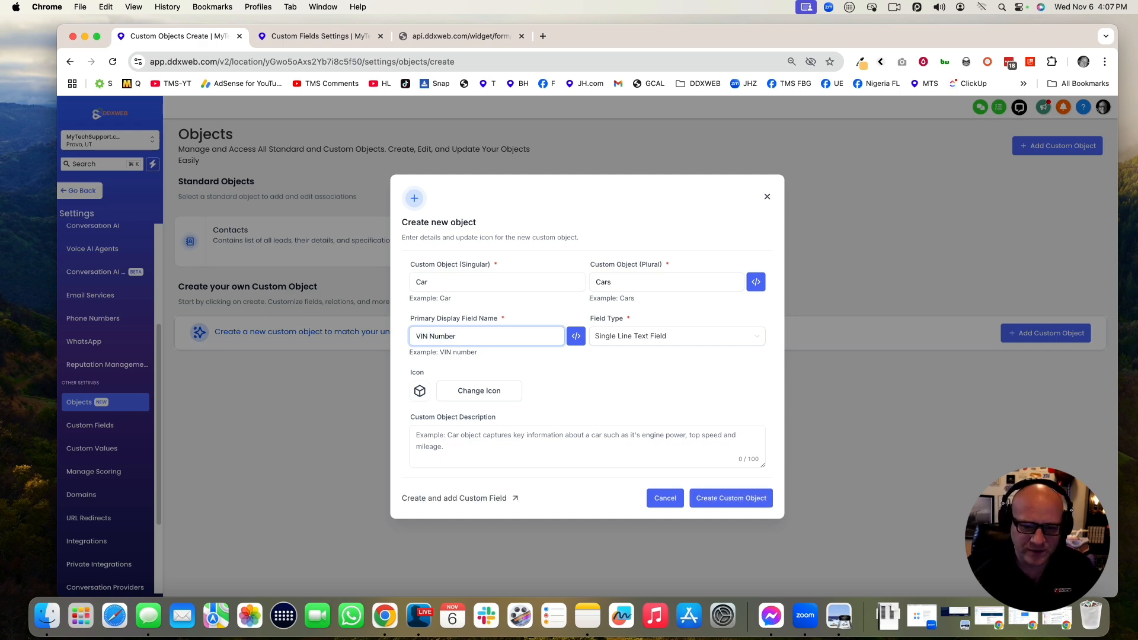
# - Review the primary field's type options, choosing Single Line Text Field, and look through the icons available for the object
pyautogui.click(616, 375)
pyautogui.click(654, 348)
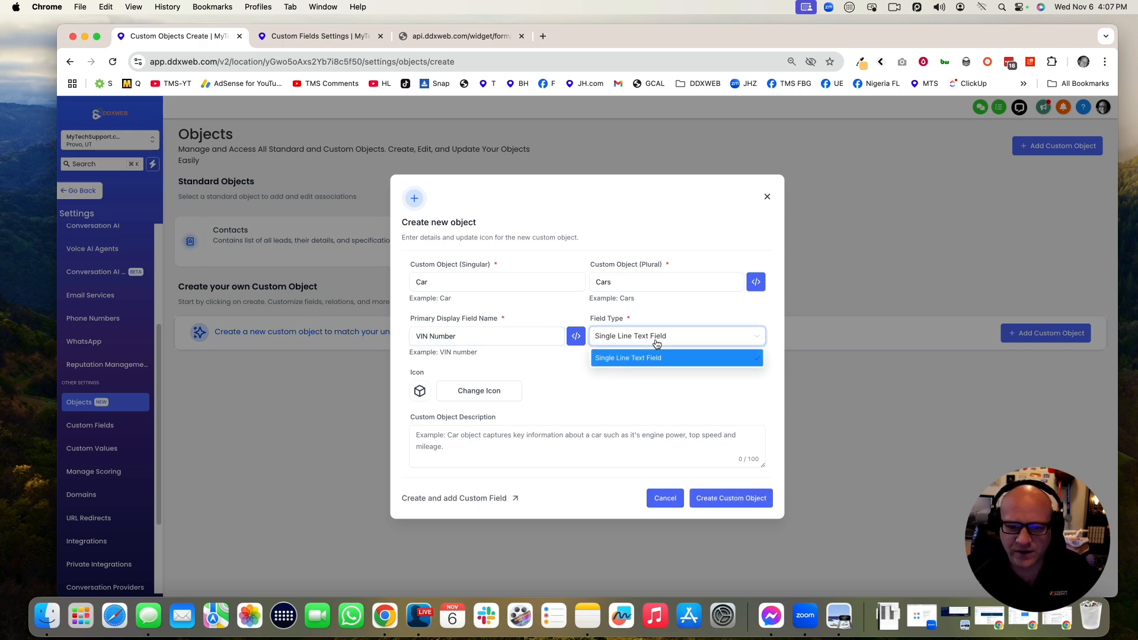
pyautogui.click(644, 359)
pyautogui.click(657, 346)
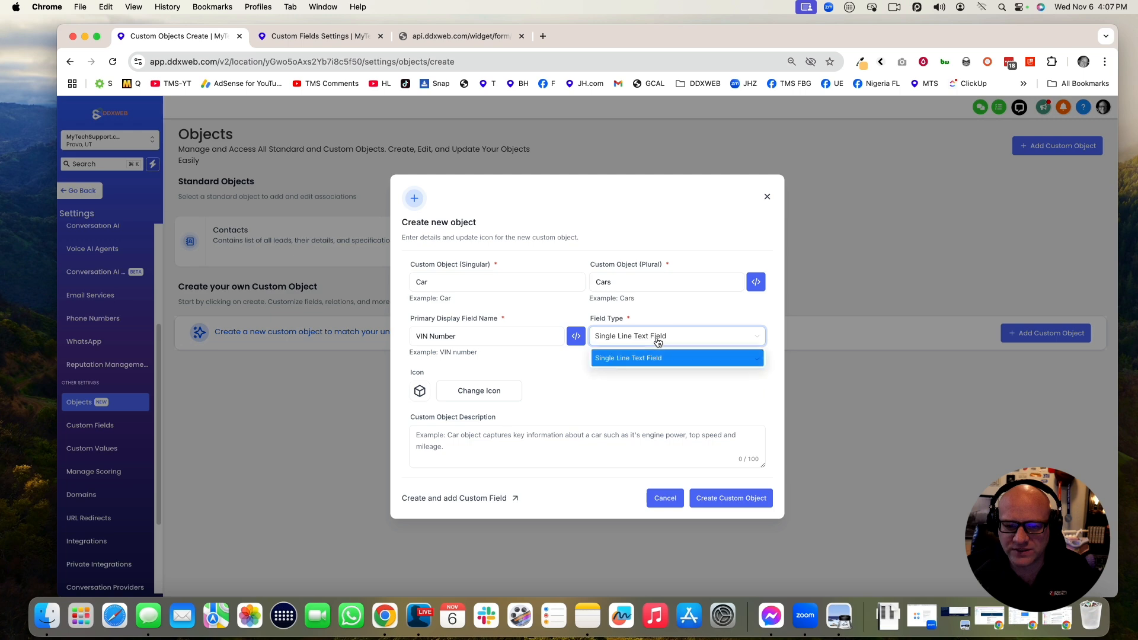
pyautogui.click(649, 358)
pyautogui.click(572, 364)
pyautogui.click(463, 392)
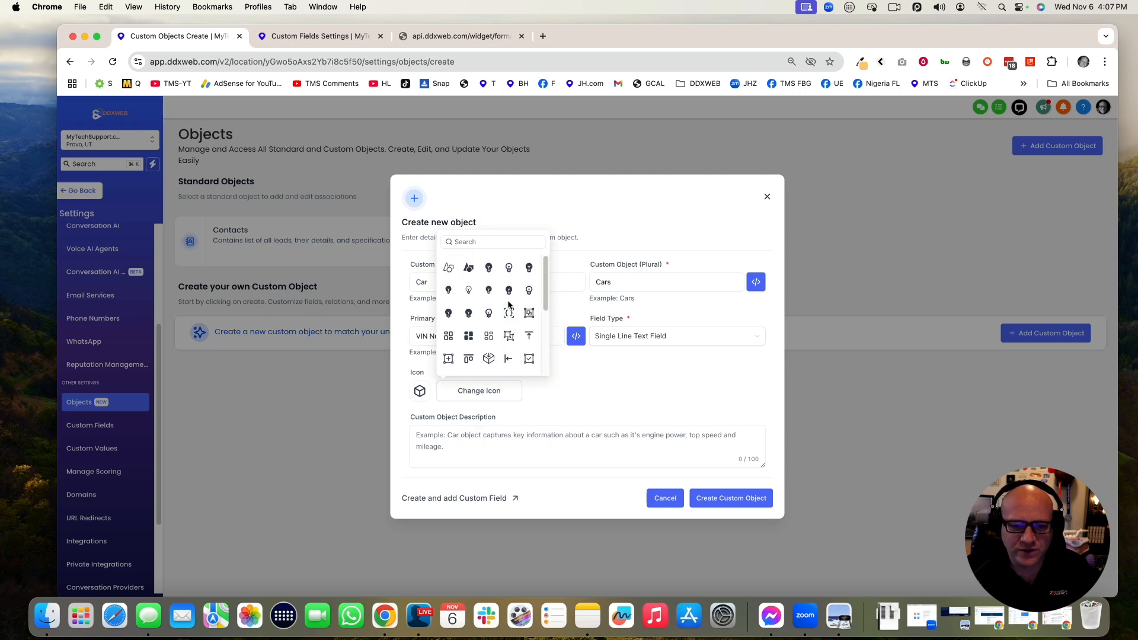
pyautogui.click(574, 386)
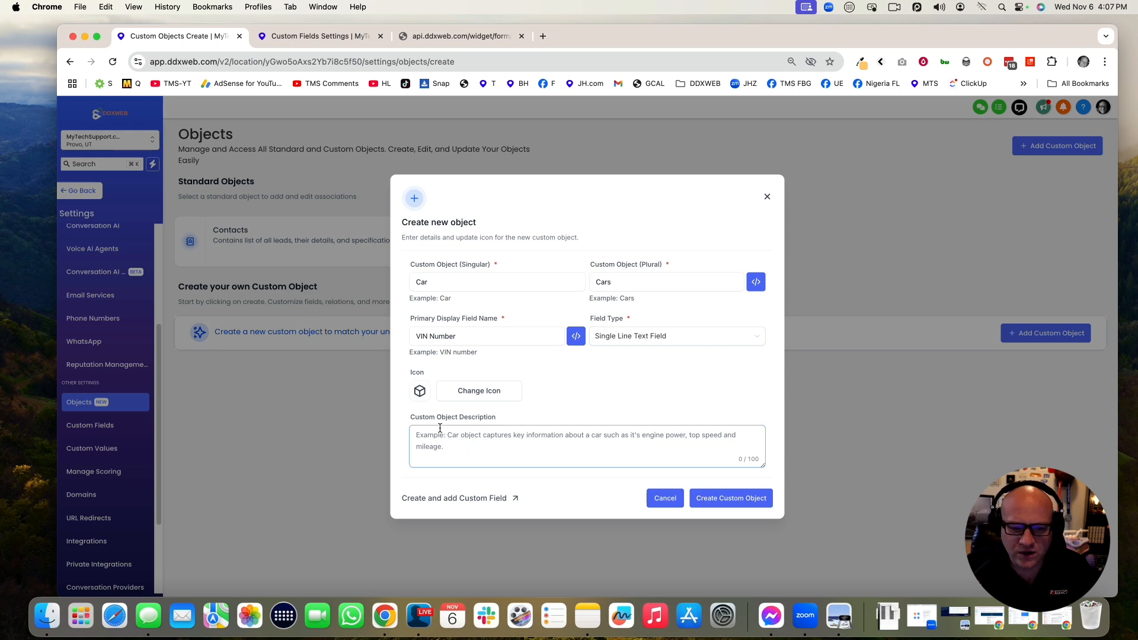
# - Enter the object description "Car object captures VIN Number, year, make, model and color"
pyautogui.click(458, 437)
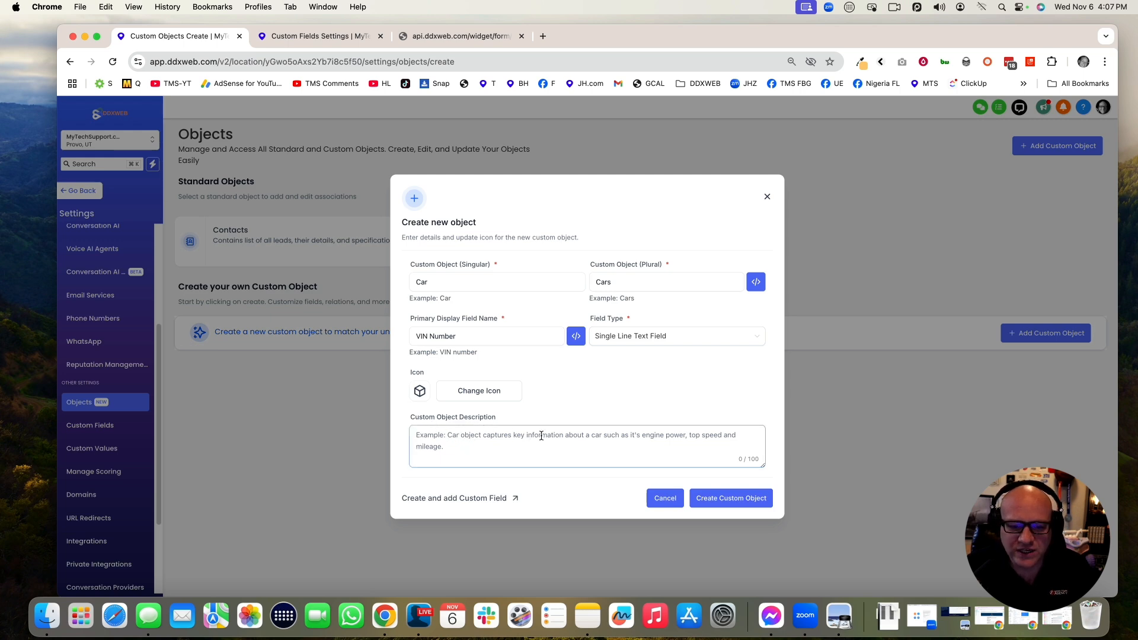
pyautogui.click(464, 440)
pyautogui.write('Car ojbject ca')
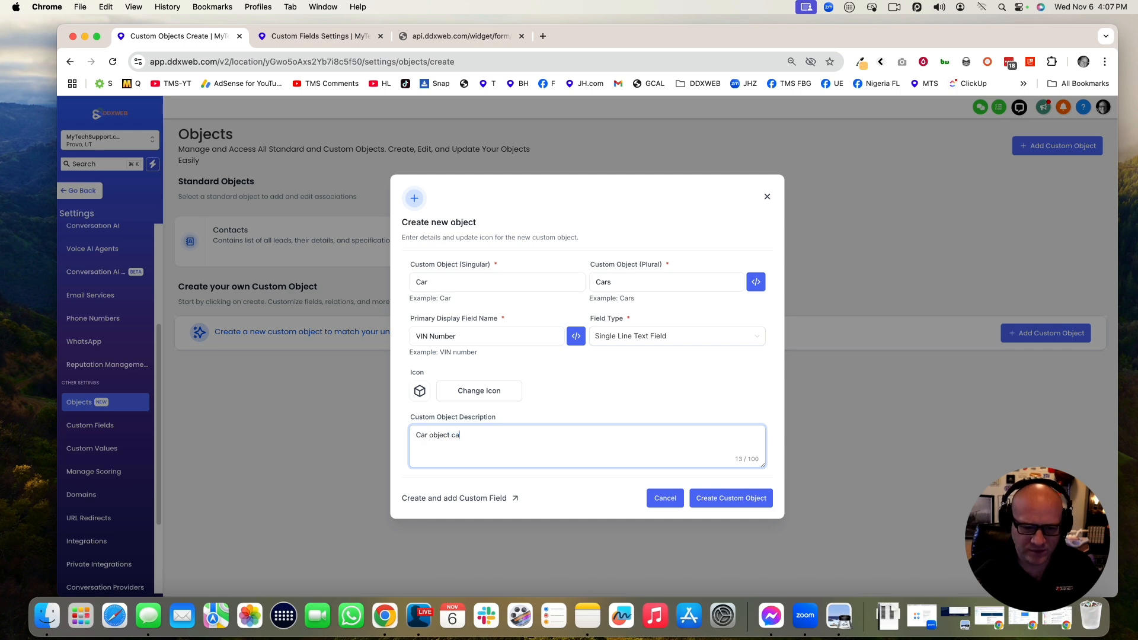
pyautogui.write('ptures Vin')
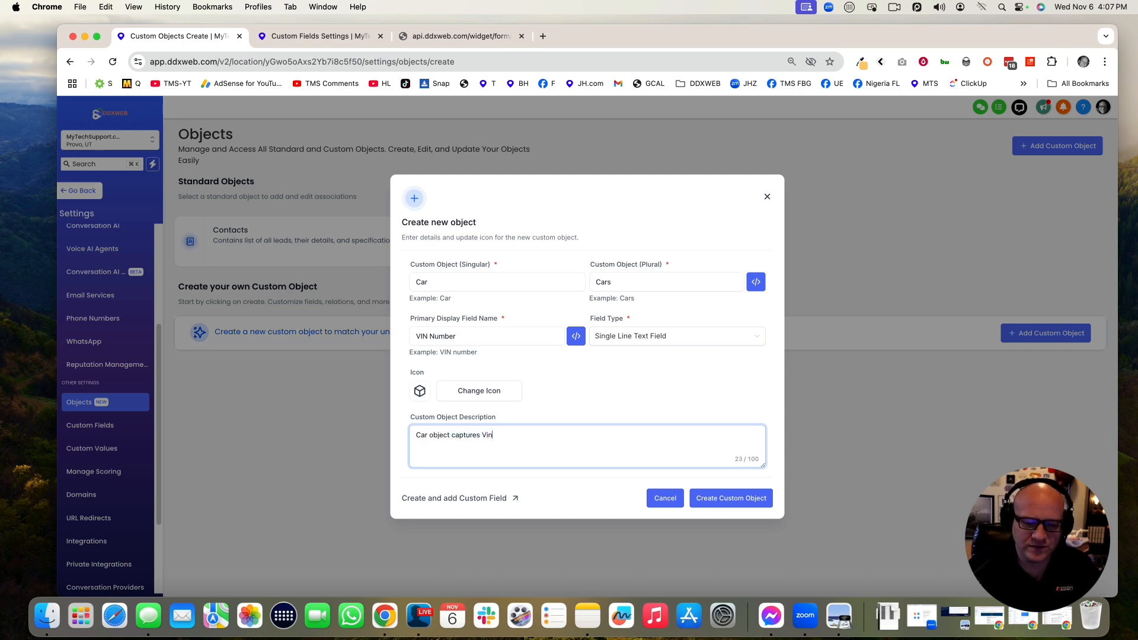
pyautogui.press('BackSpace')
pyautogui.write('IN Number, year')
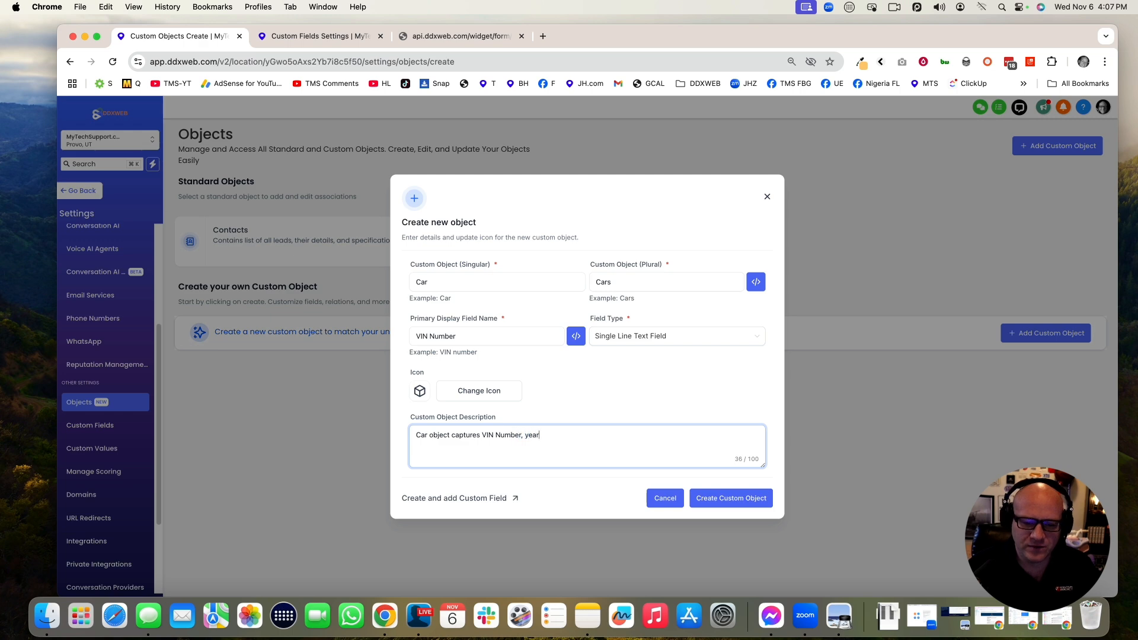
pyautogui.write(', make, model')
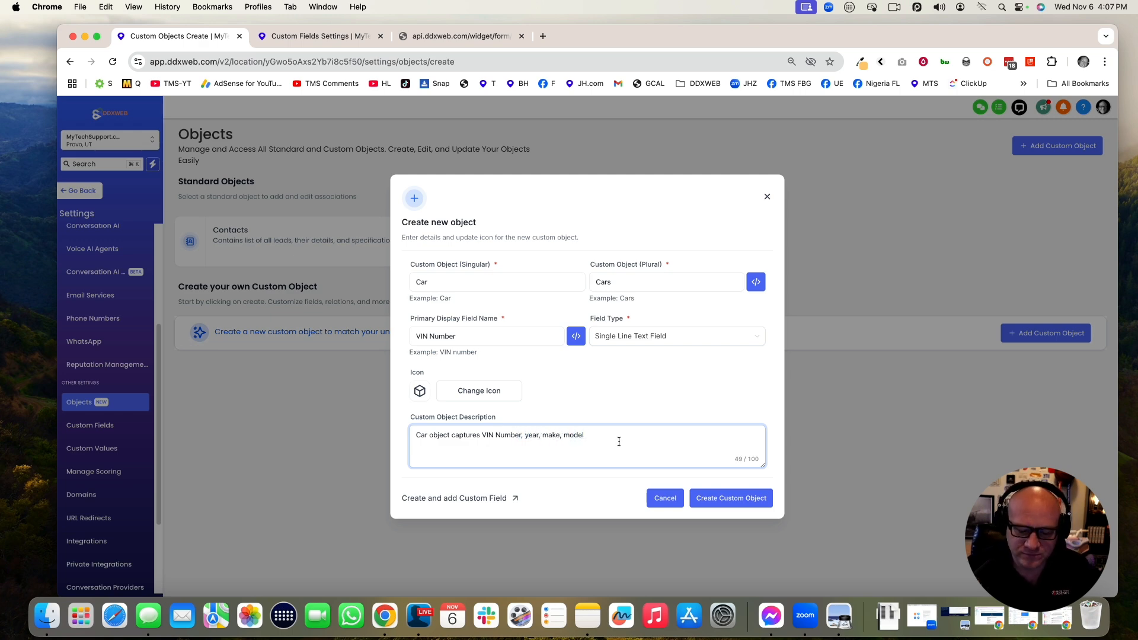
pyautogui.write(' and ')
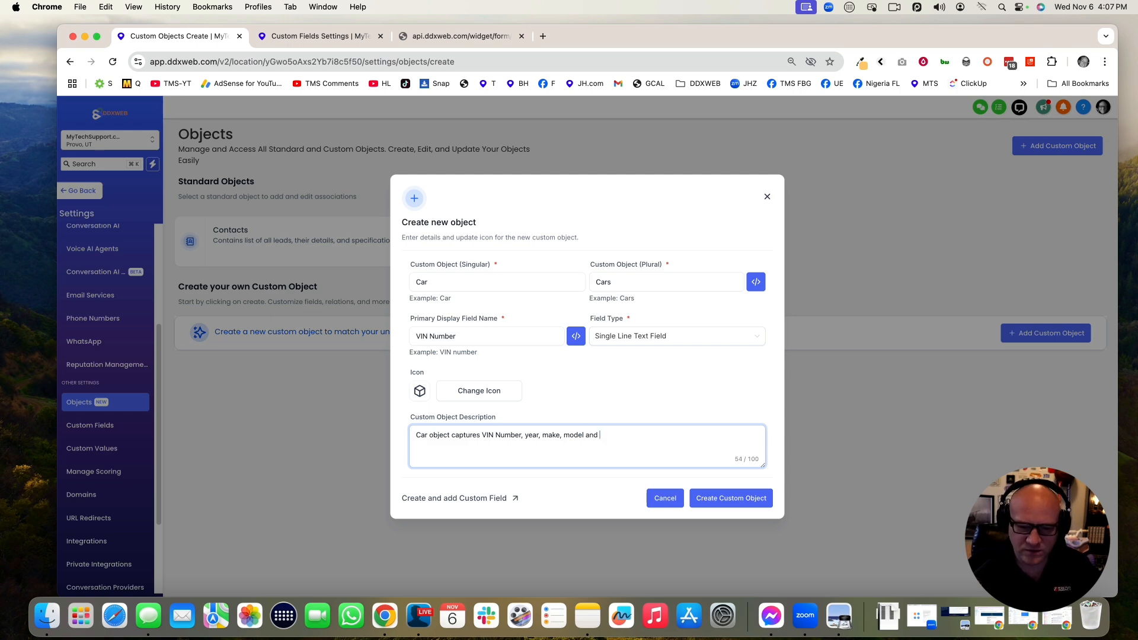
pyautogui.write('color')
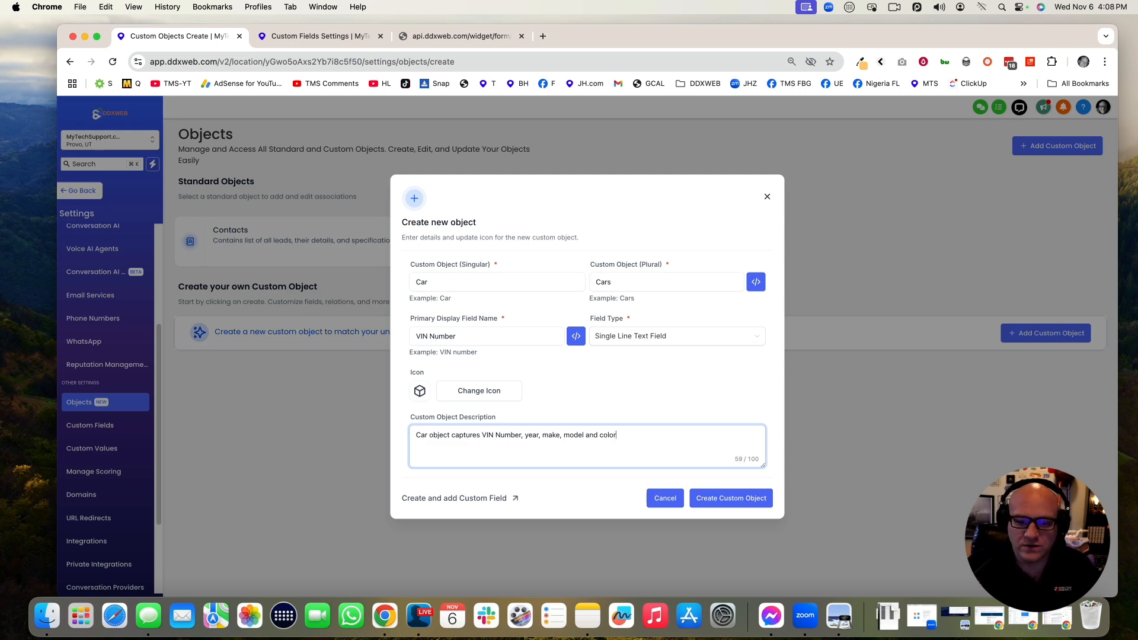
pyautogui.click(667, 409)
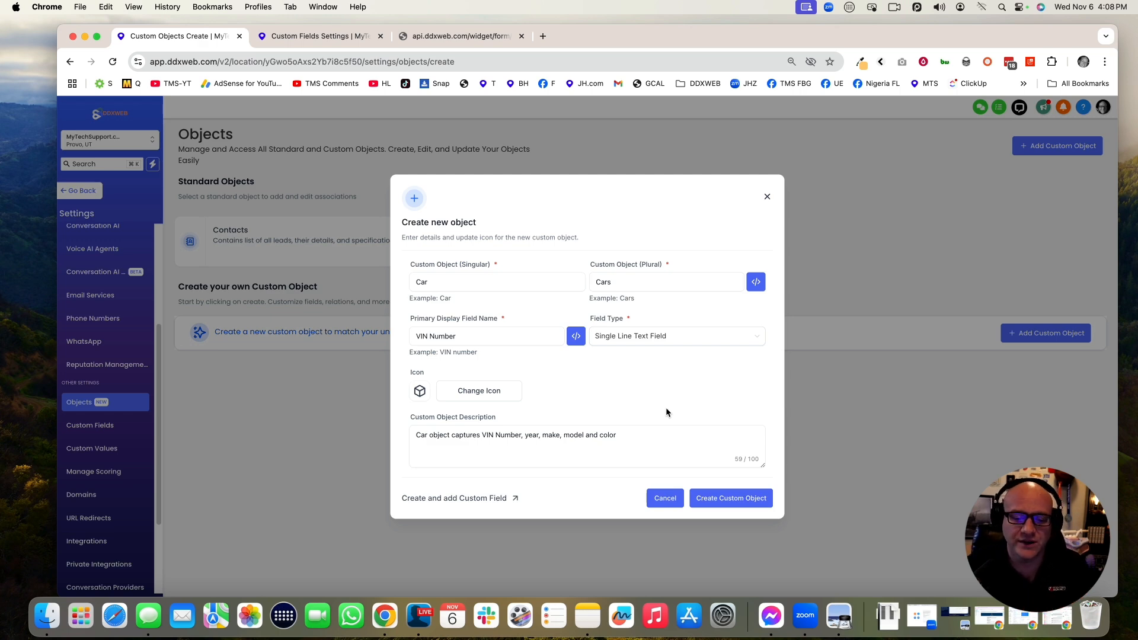
pyautogui.click(652, 430)
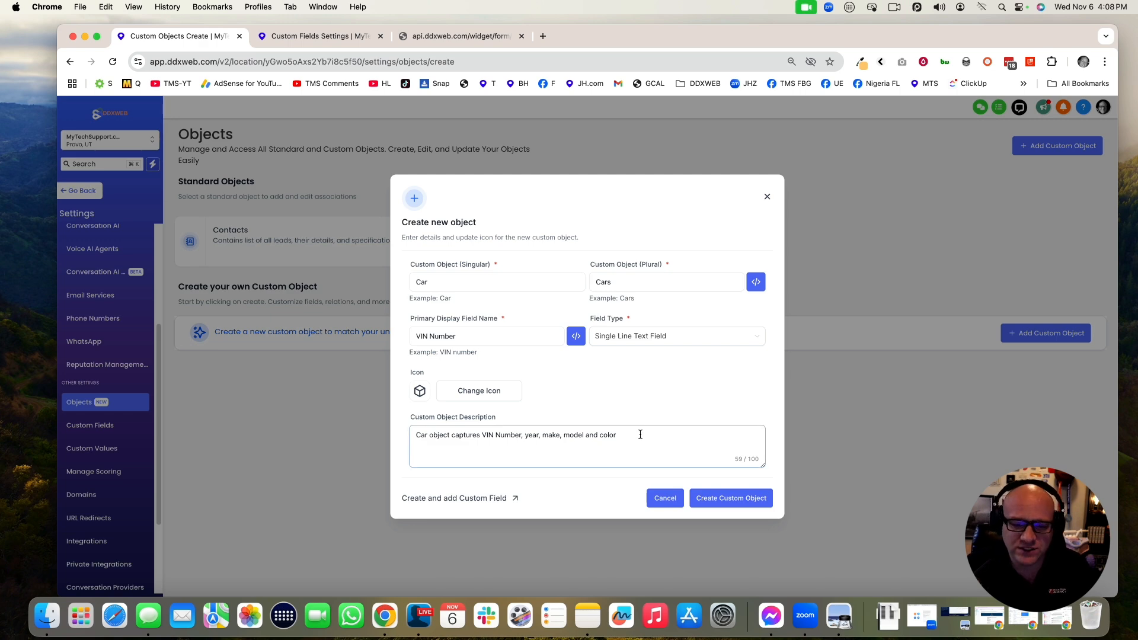
pyautogui.moveTo(511, 435); pyautogui.dragTo(641, 432)
pyautogui.click(646, 437)
# - Create the Car custom object and read the notification about adding custom fields to it
pyautogui.click(730, 503)
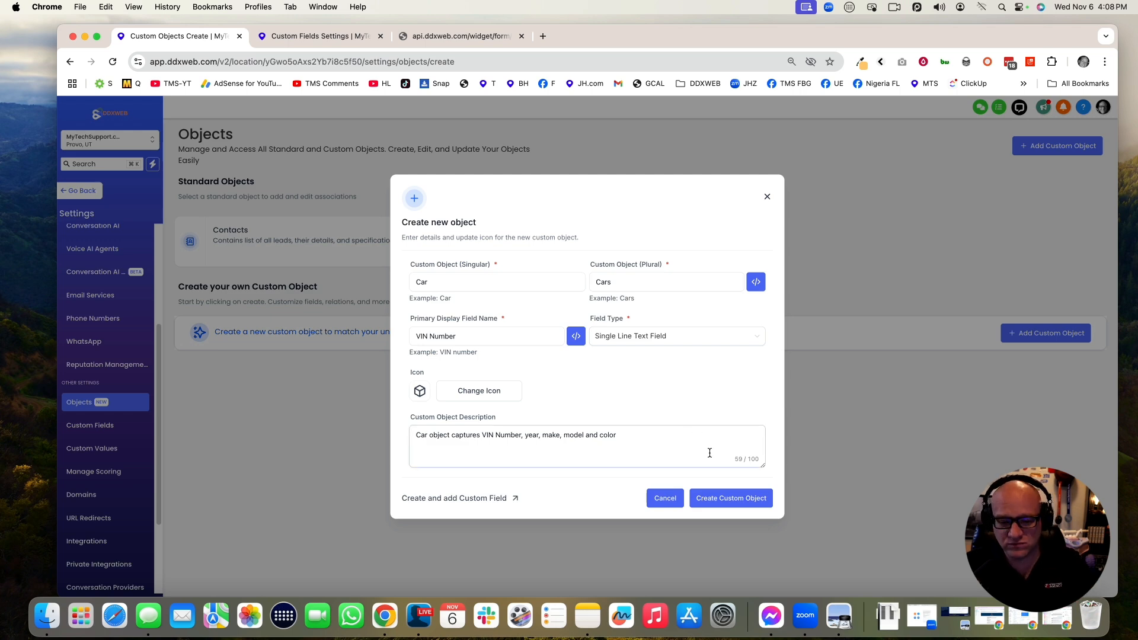
pyautogui.click(729, 498)
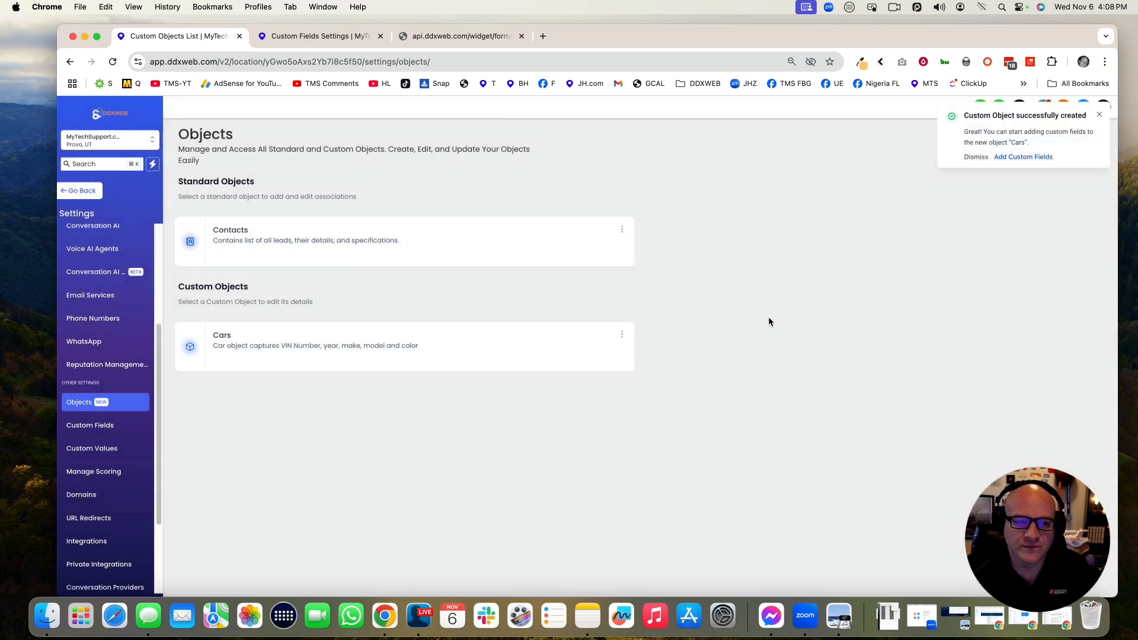
pyautogui.moveTo(995, 132); pyautogui.dragTo(1035, 144)
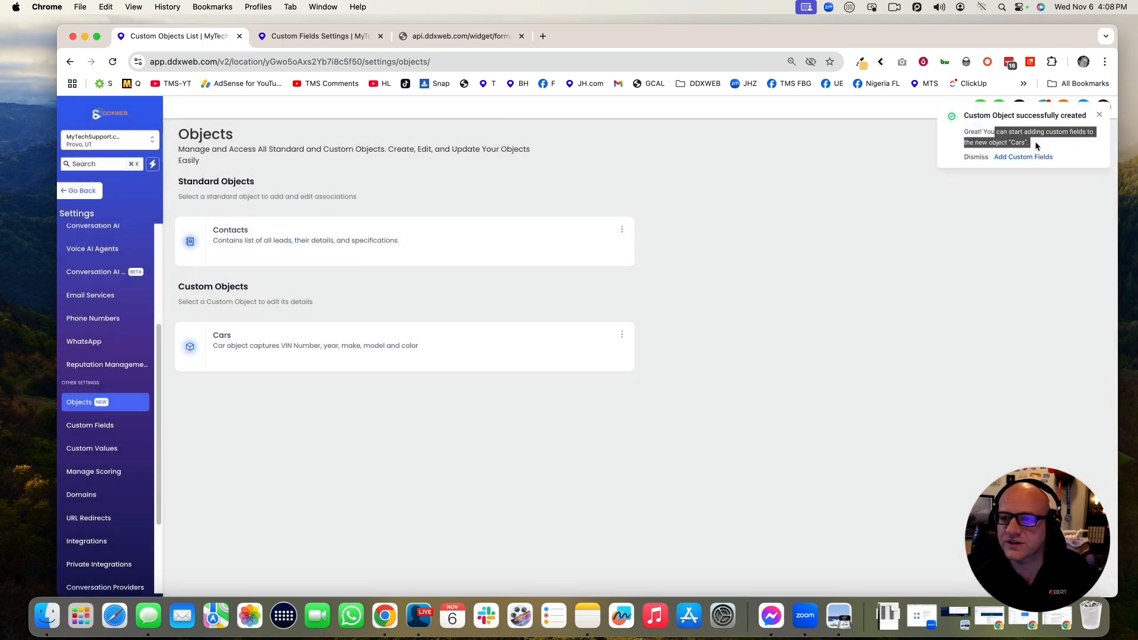
pyautogui.click(904, 289)
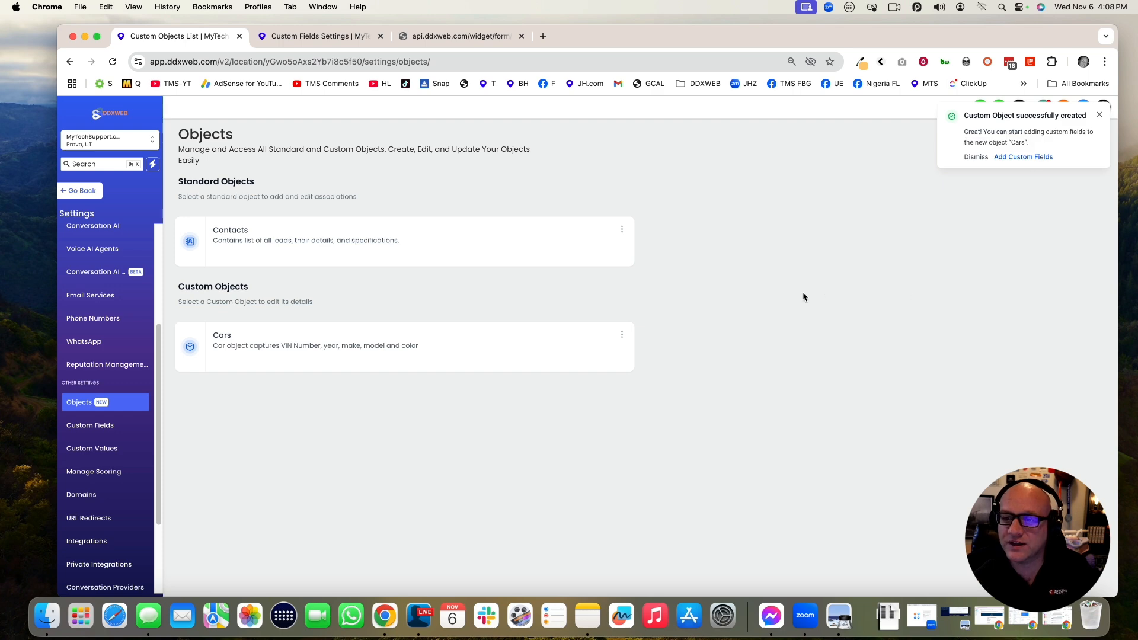
# - Switch to the custom fields settings' browser tab, reload it, and search the fields for "year"
pyautogui.click(336, 35)
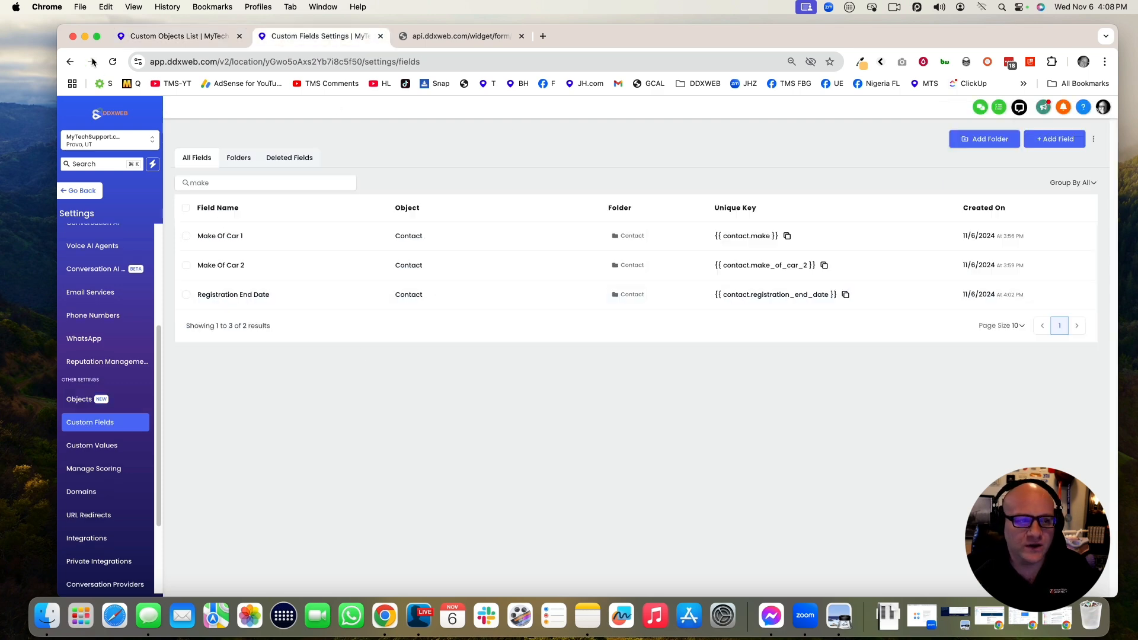
pyautogui.click(114, 62)
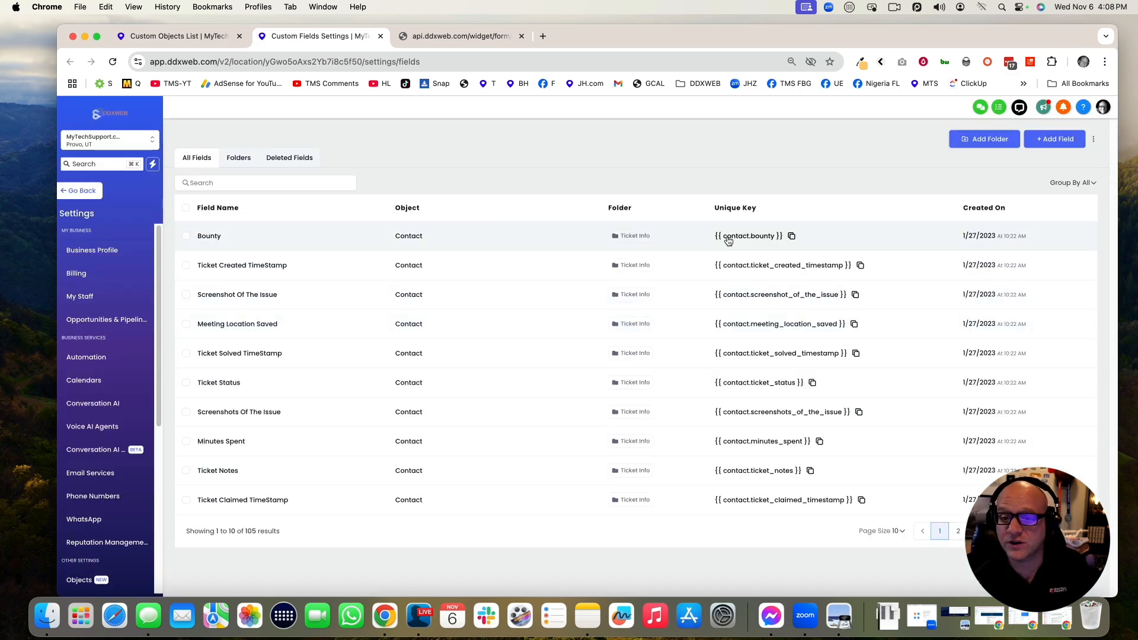
pyautogui.click(288, 182)
pyautogui.write('year')
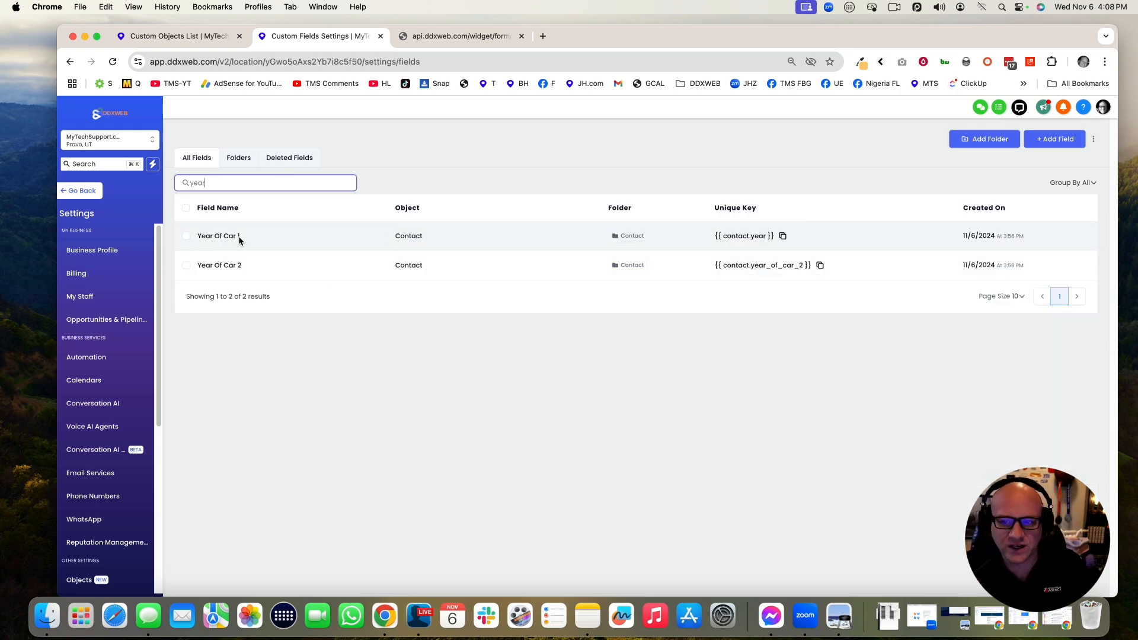
# - Select the Year Of Car 1 field, open it for editing to check its object assignment, and close it without changes
pyautogui.click(187, 237)
pyautogui.click(239, 210)
pyautogui.click(295, 214)
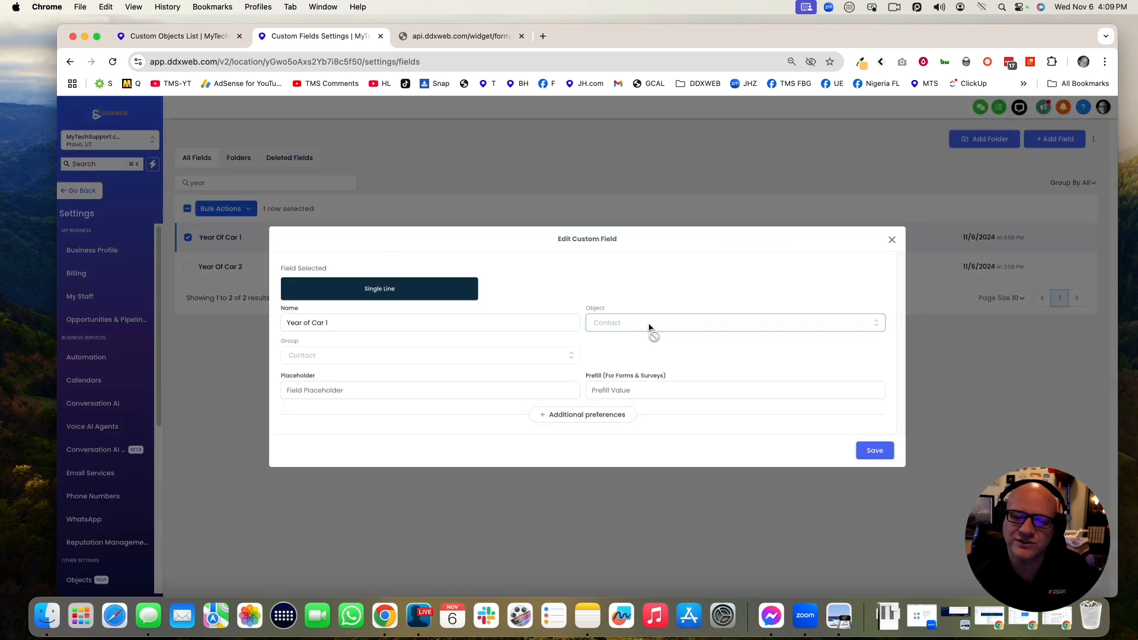
pyautogui.click(892, 242)
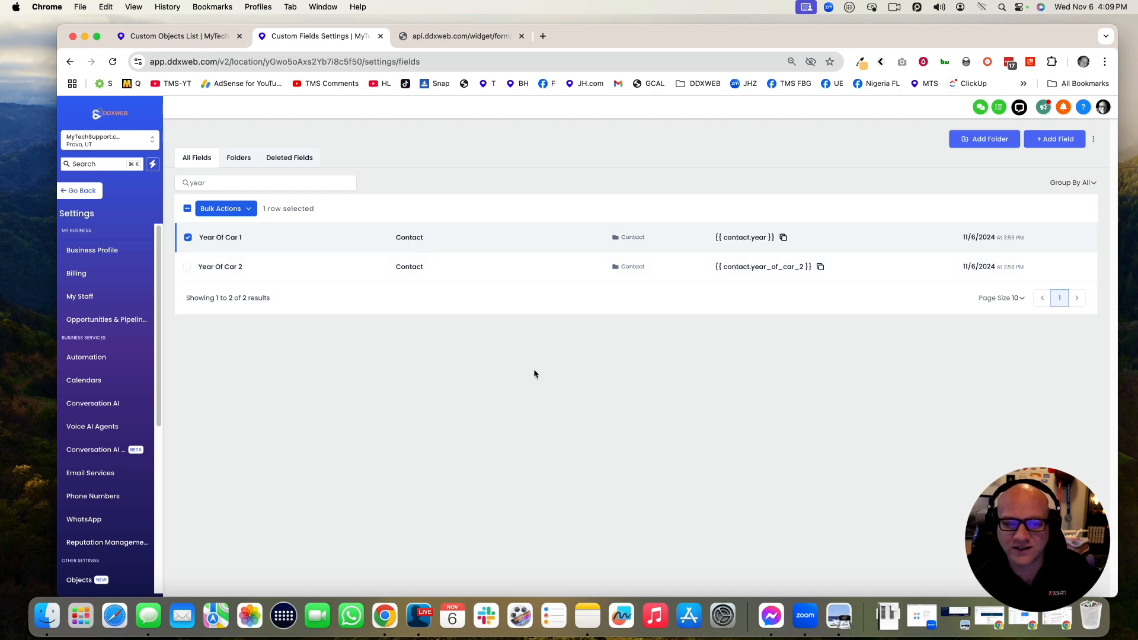
# - Create a single-line custom field named Year for the Car object in the Car Info group
pyautogui.click(1056, 143)
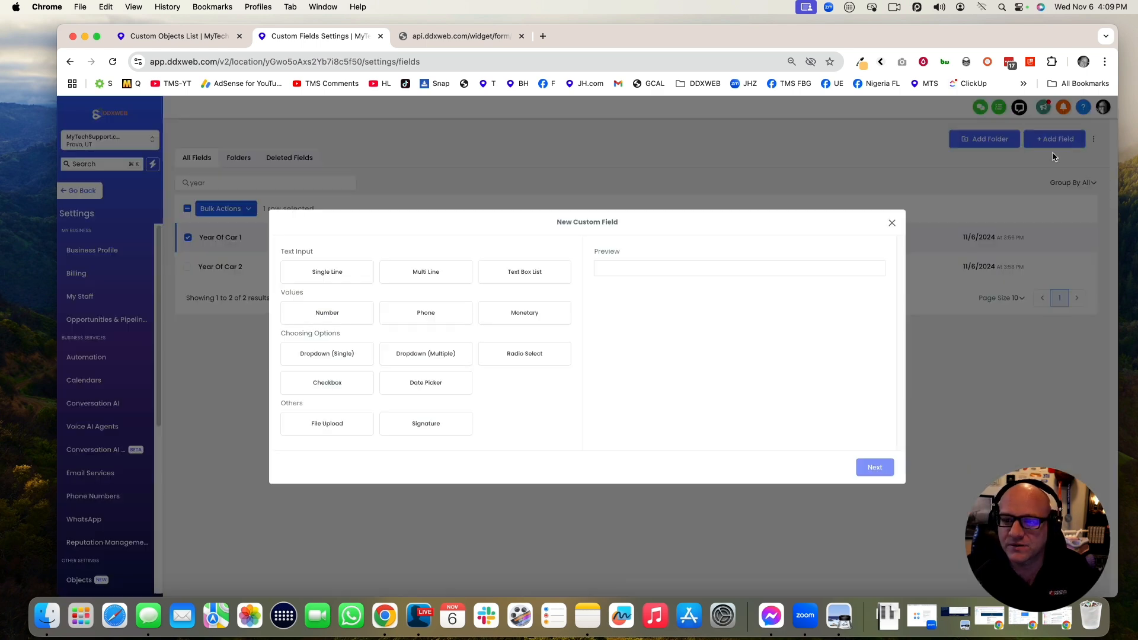
pyautogui.click(326, 280)
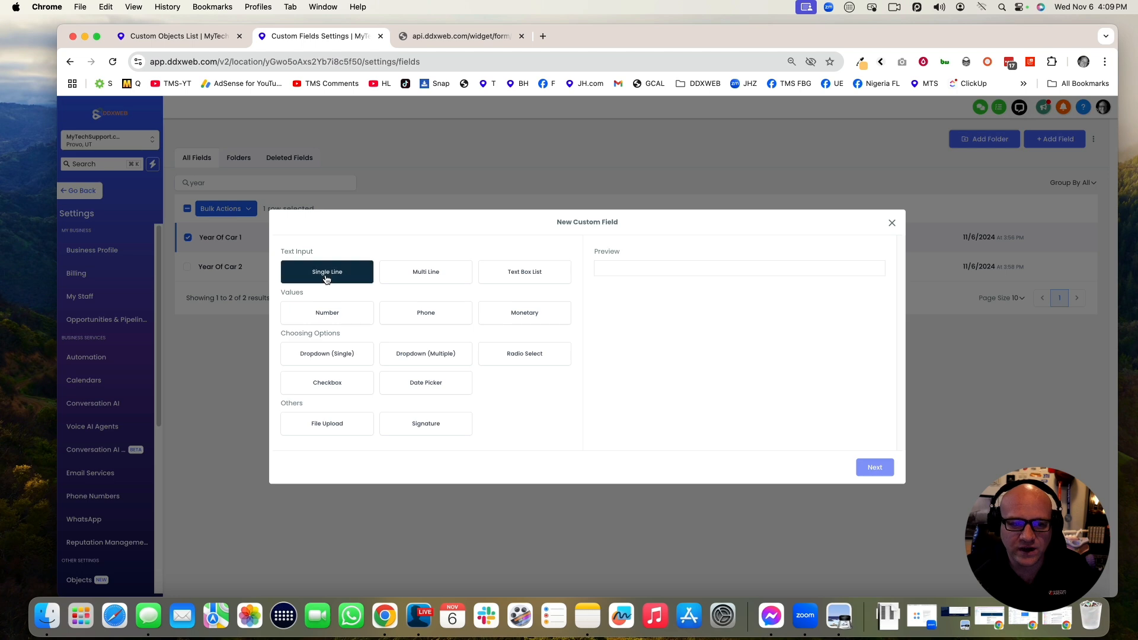
pyautogui.click(875, 468)
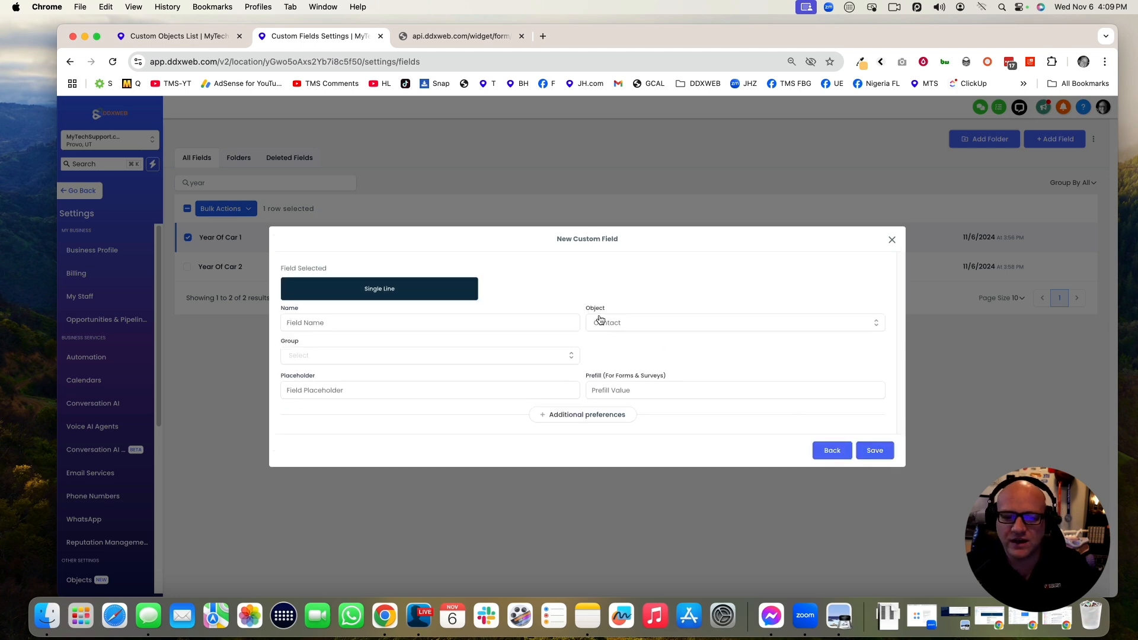
pyautogui.click(626, 325)
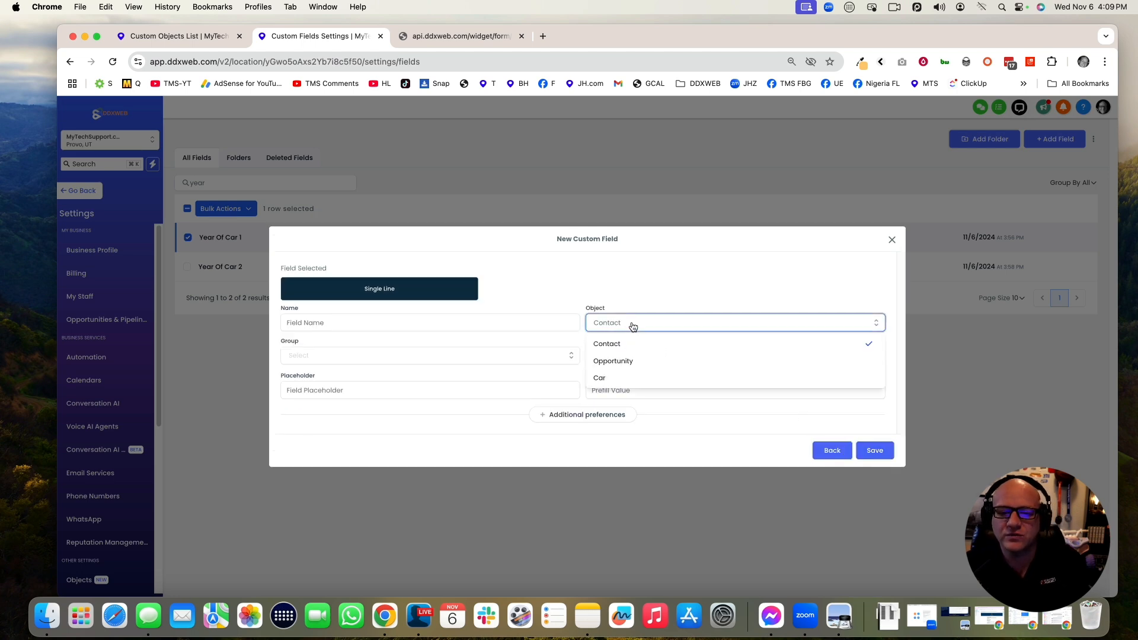
pyautogui.click(611, 382)
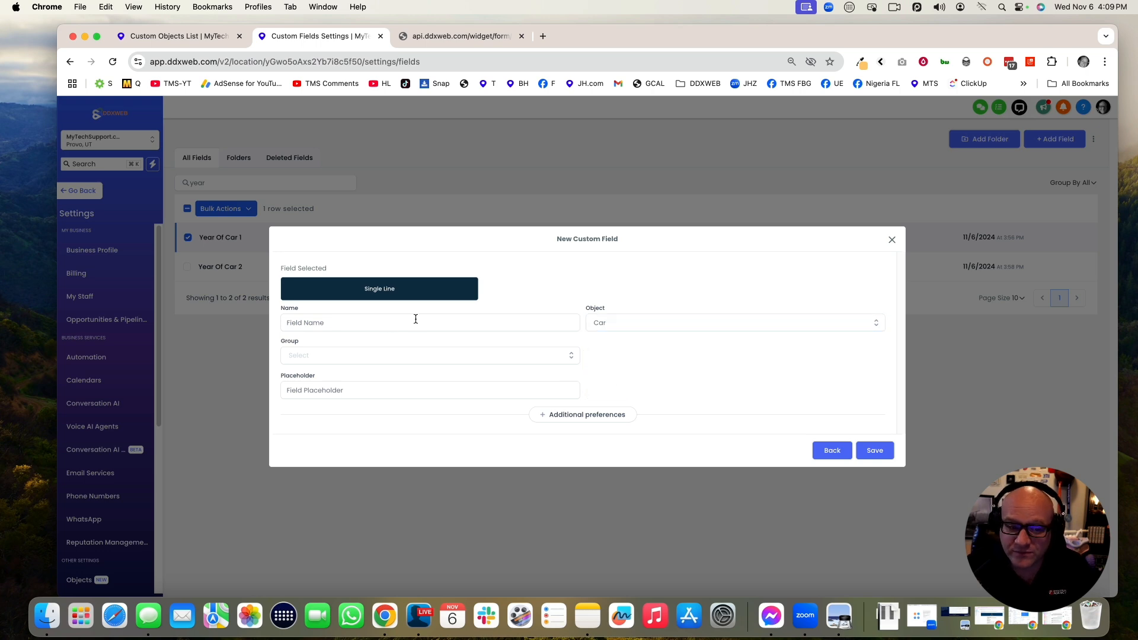
pyautogui.click(375, 325)
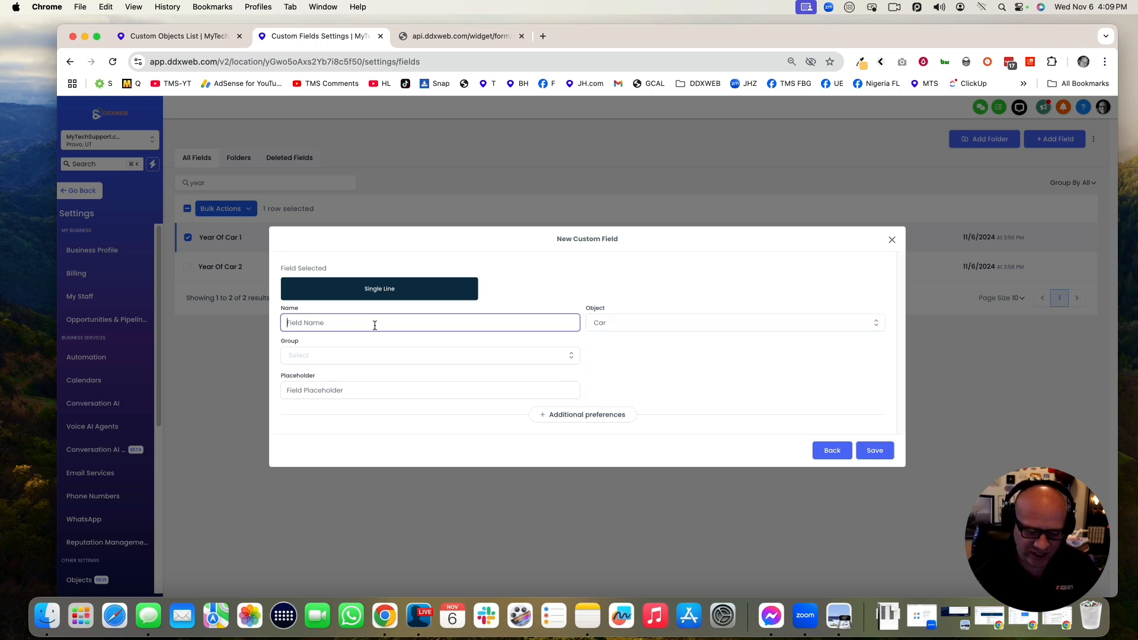
pyautogui.write('Year')
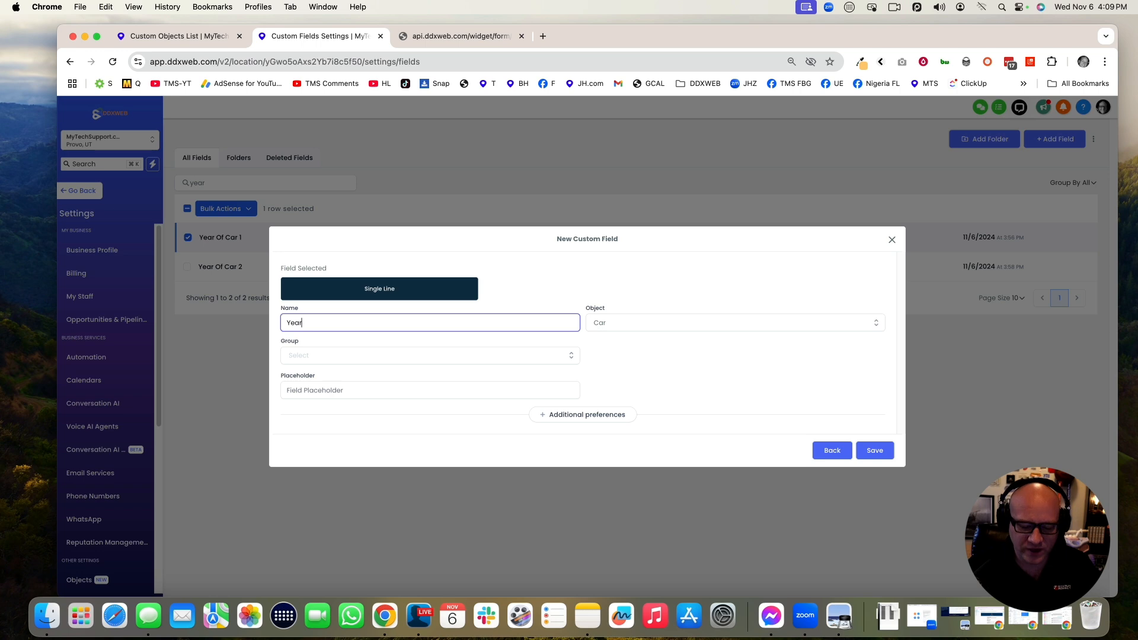
pyautogui.click(505, 358)
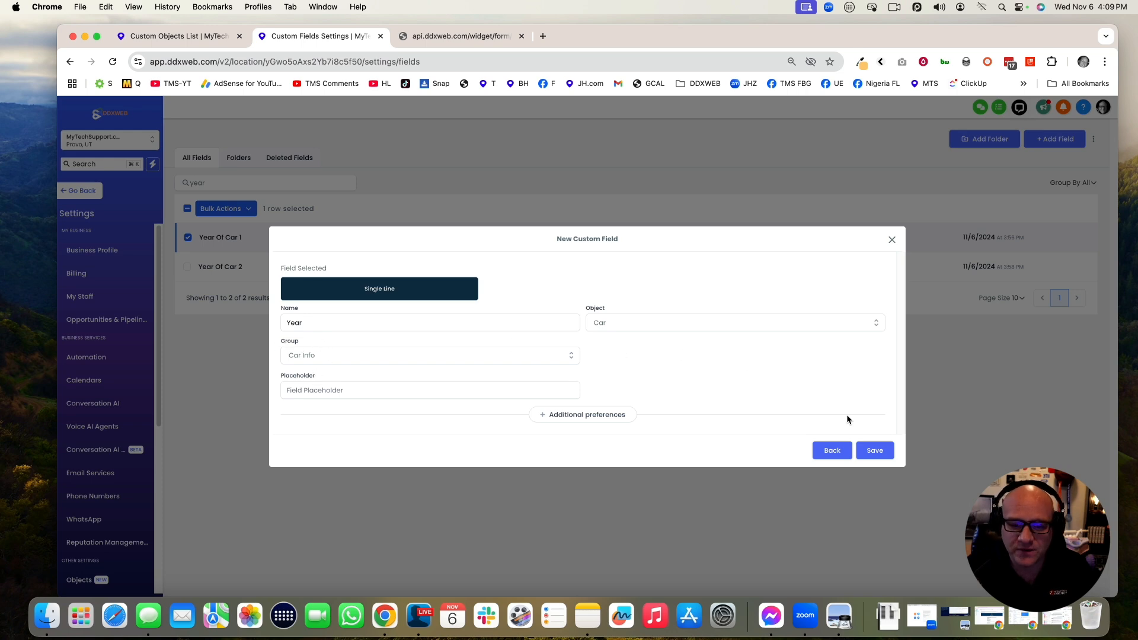
pyautogui.click(876, 451)
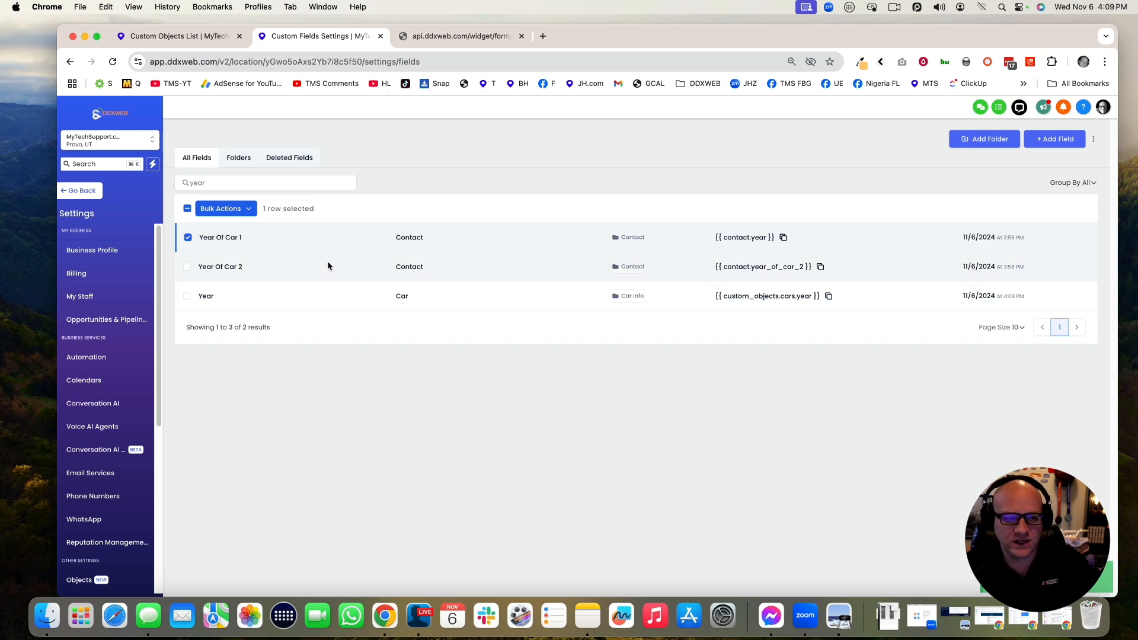
# - Clear the custom field search and search for "year" again to check which object each matching field belongs to
pyautogui.click(252, 183)
pyautogui.press('BackSpace')
pyautogui.press('BackSpace')
pyautogui.press('BackSpace')
pyautogui.press('BackSpace')
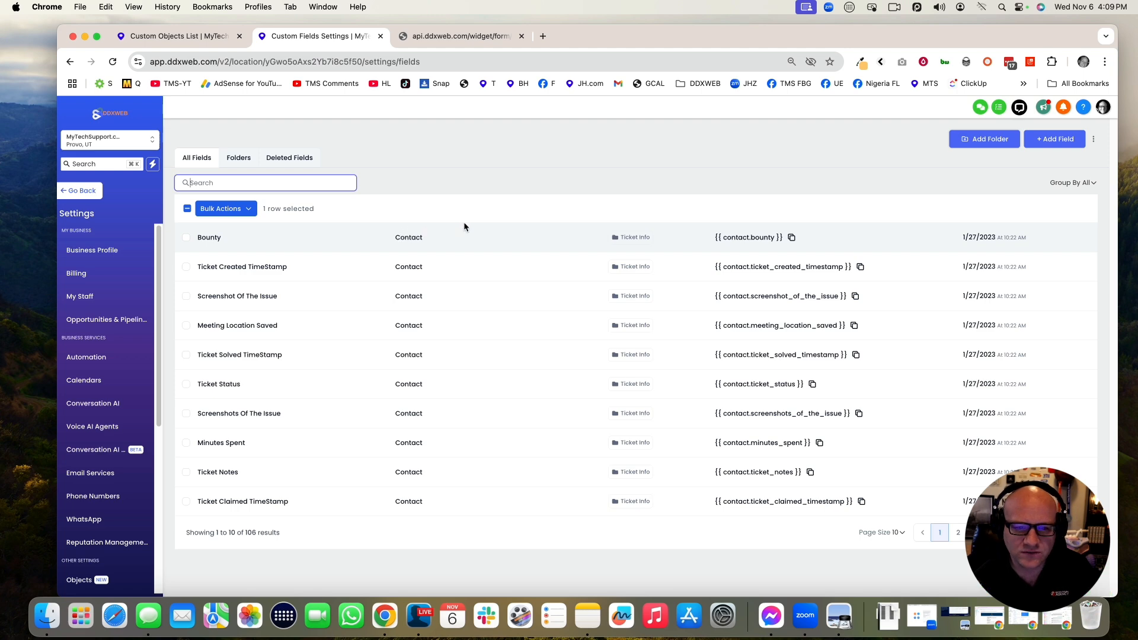
pyautogui.click(404, 237)
pyautogui.click(278, 187)
pyautogui.write('year')
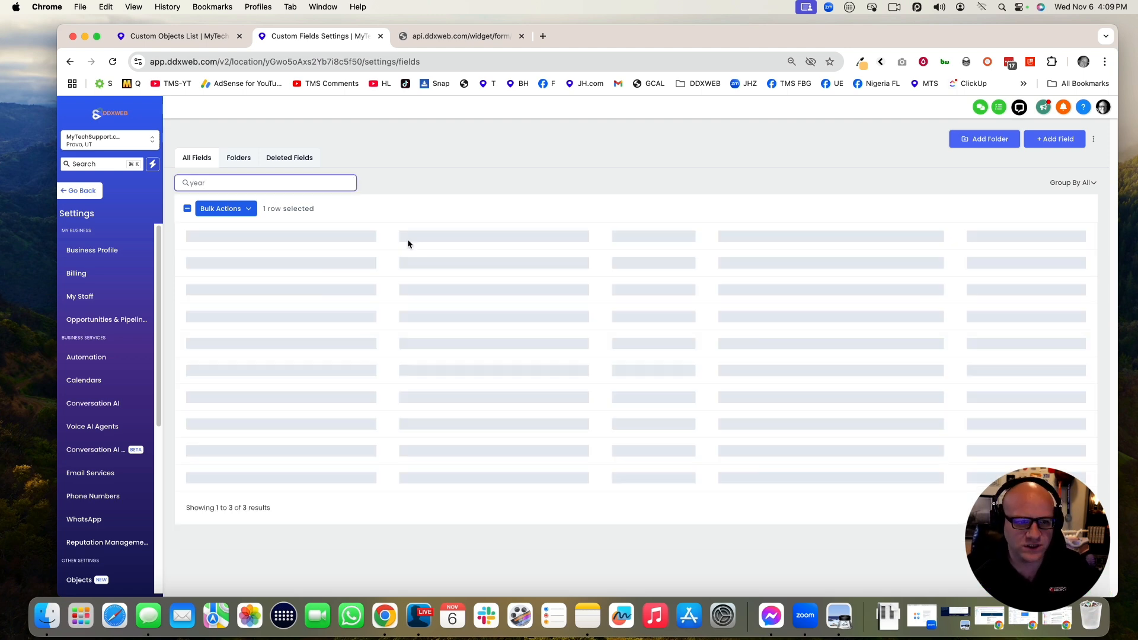
pyautogui.click(406, 236)
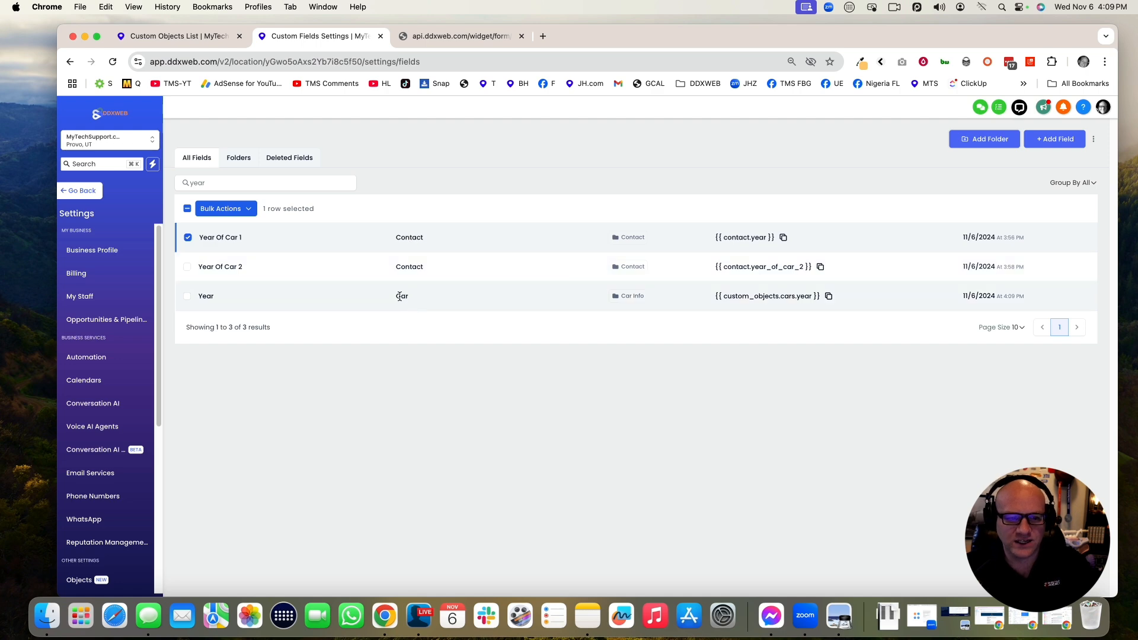
# - Compare the merge key of the contact field Year Of Car 1 with that of the Car object's Year field
pyautogui.click(618, 373)
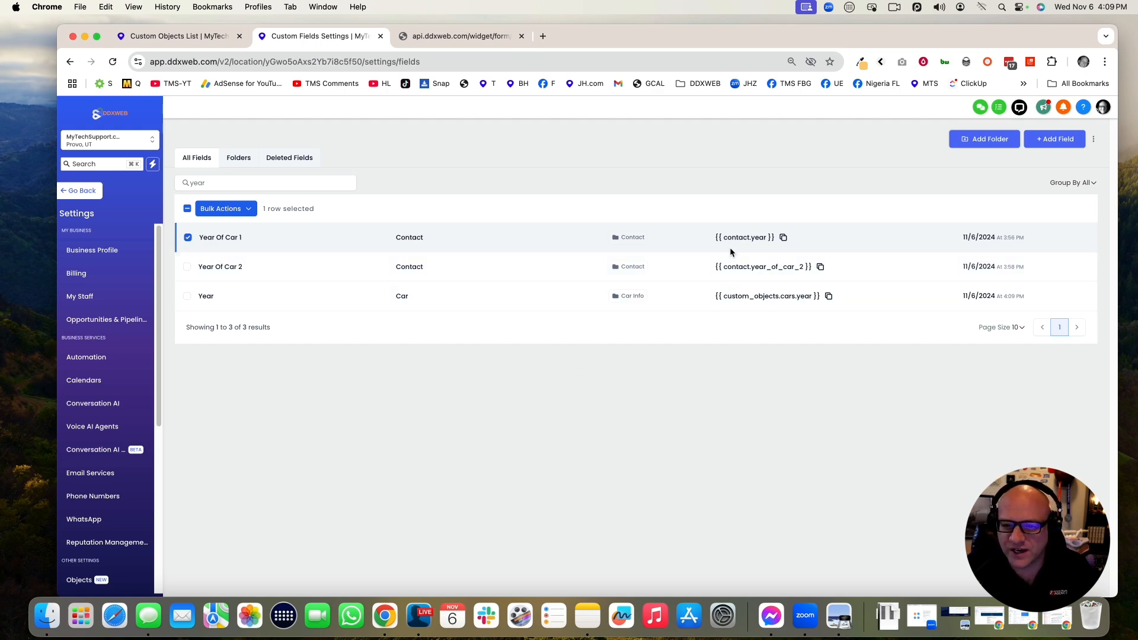
pyautogui.moveTo(722, 239); pyautogui.dragTo(768, 239)
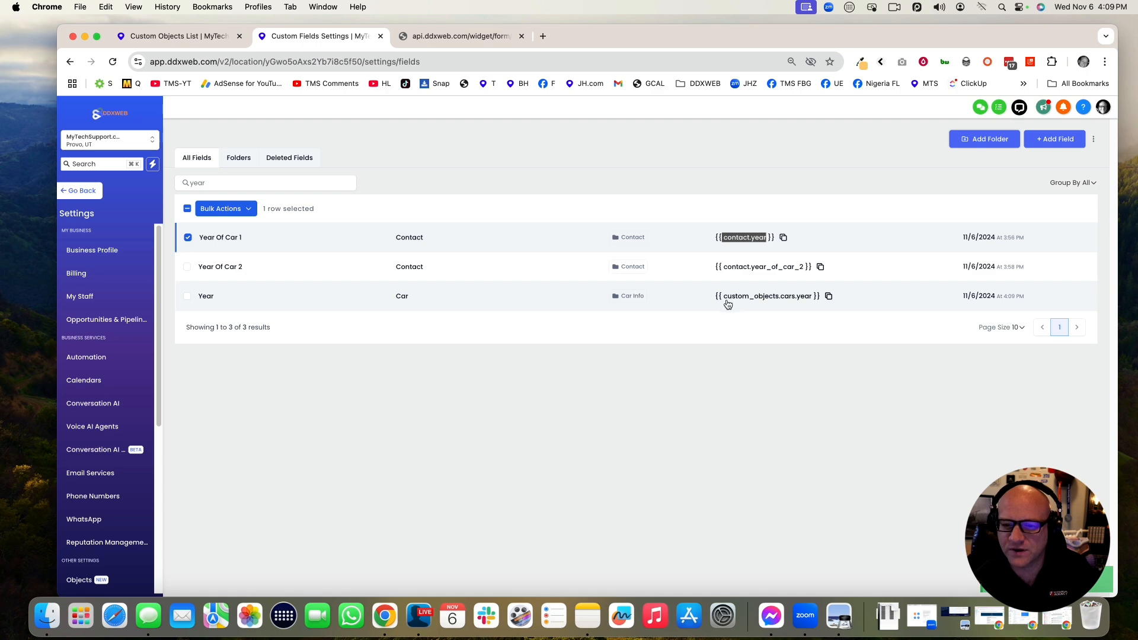
pyautogui.moveTo(724, 303); pyautogui.dragTo(795, 298)
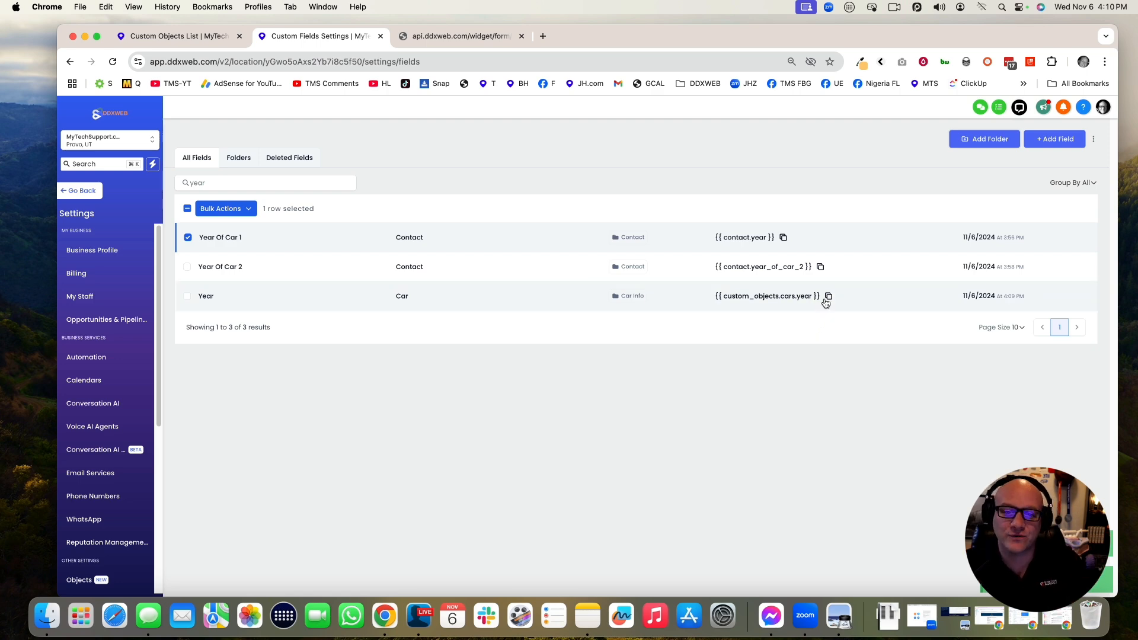
# - Create a single-line custom field named Make for the Car object in the Car Info group
pyautogui.click(1063, 140)
pyautogui.click(874, 467)
pyautogui.click(410, 320)
pyautogui.write('MAke')
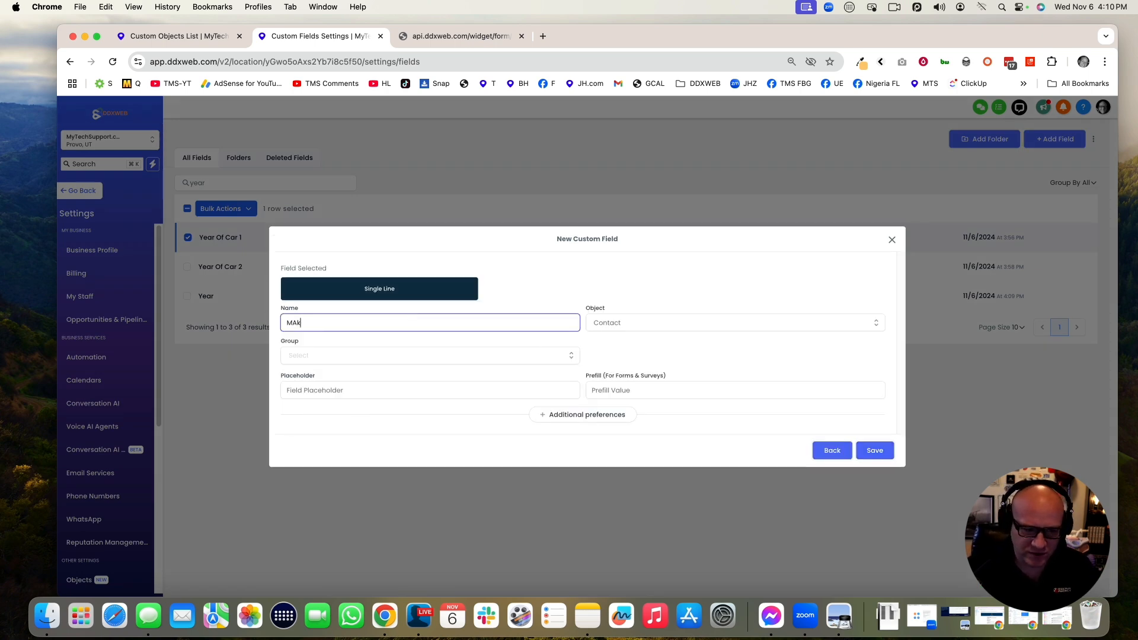
pyautogui.click(659, 324)
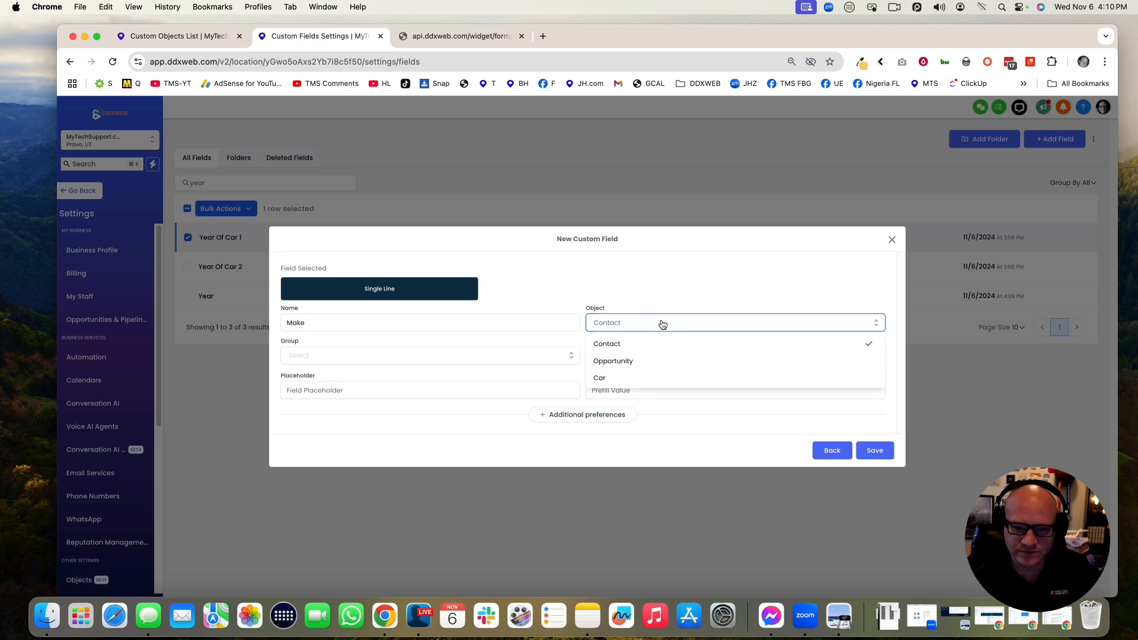
pyautogui.click(619, 380)
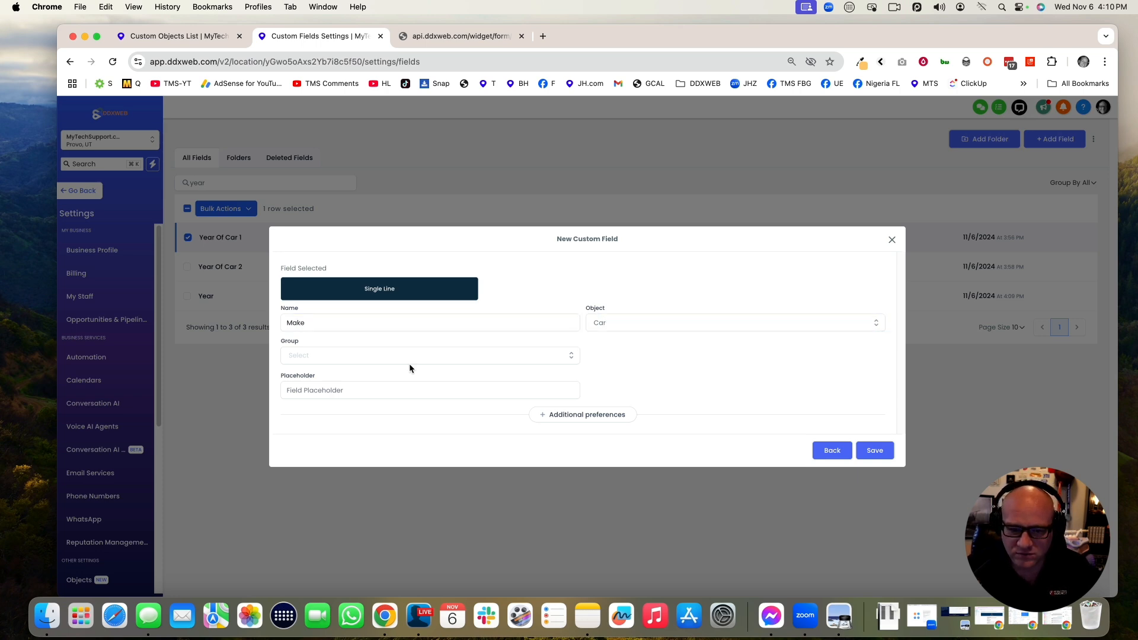
pyautogui.click(393, 359)
pyautogui.click(352, 380)
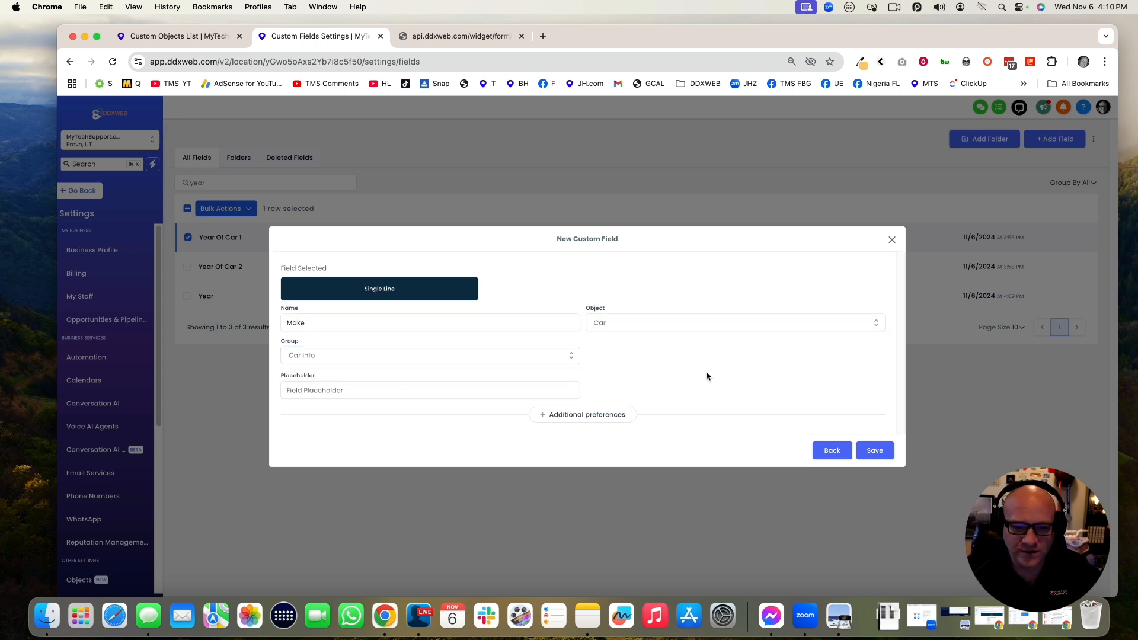
pyautogui.click(876, 450)
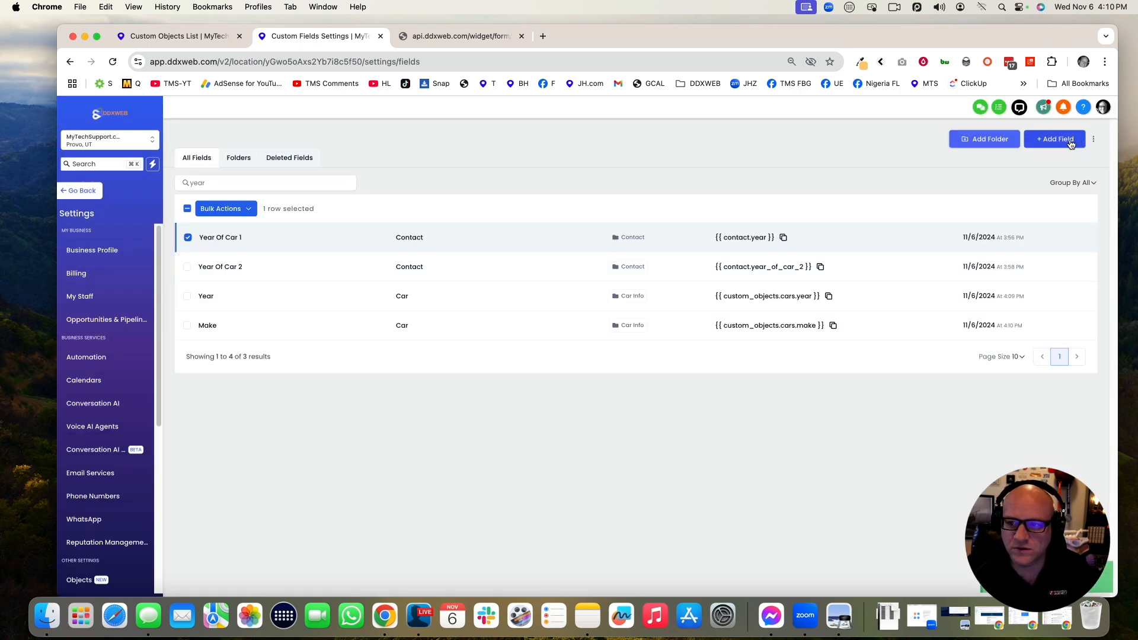
# - Create a single-line custom field named Model for the Car object in the Car Info group
pyautogui.click(1058, 139)
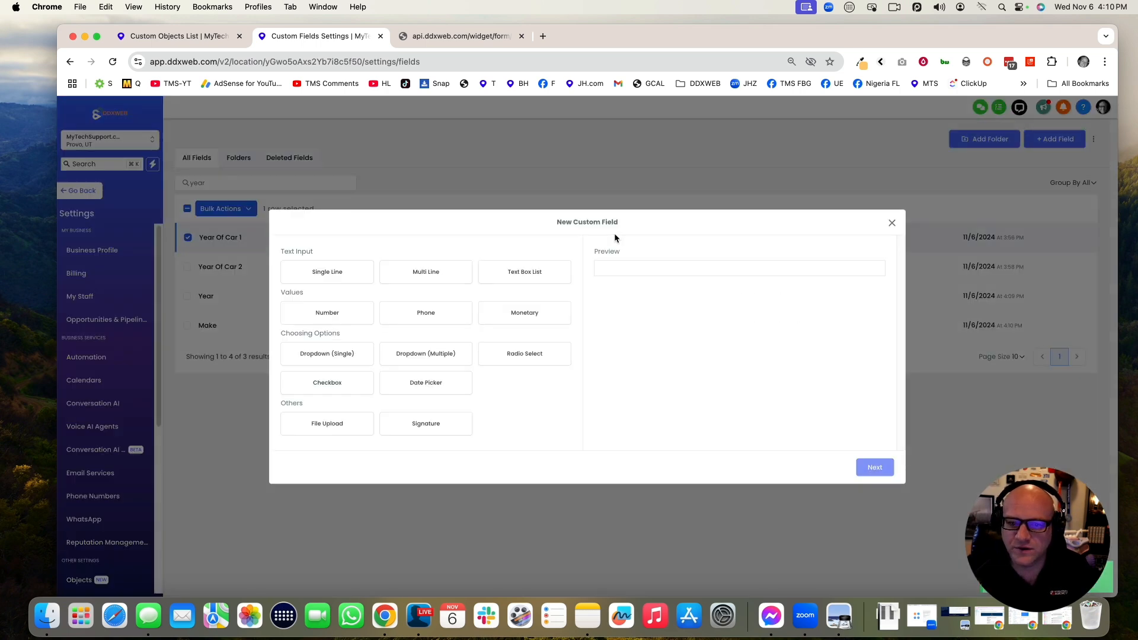
pyautogui.click(329, 275)
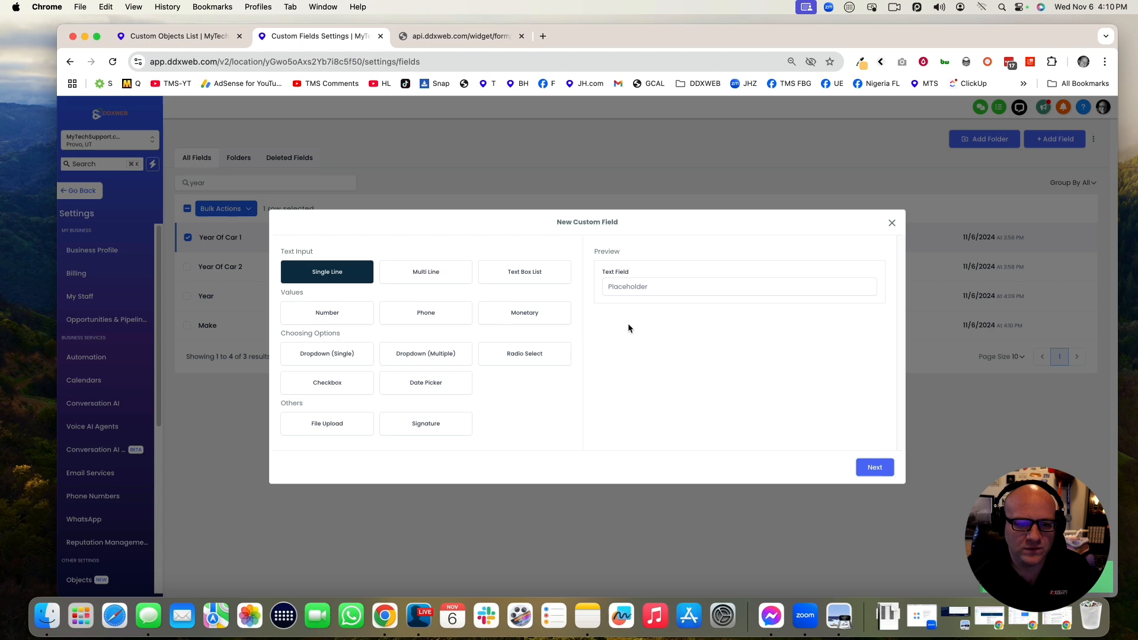
pyautogui.click(875, 468)
pyautogui.click(319, 320)
pyautogui.write('Model')
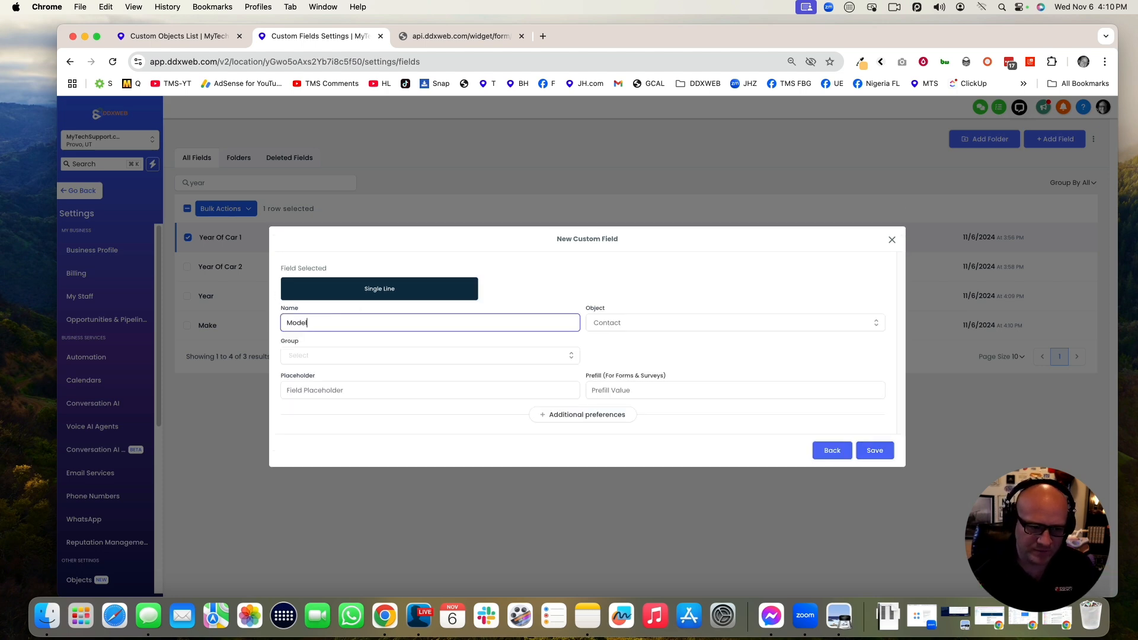
pyautogui.click(610, 326)
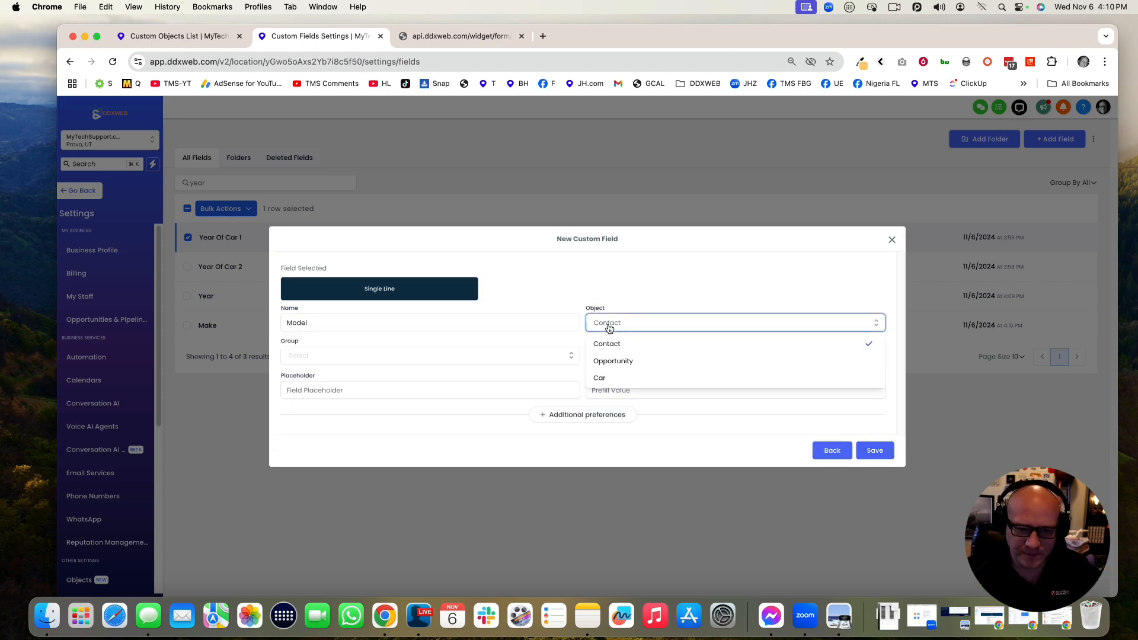
pyautogui.click(612, 378)
pyautogui.click(376, 356)
pyautogui.click(355, 377)
pyautogui.click(878, 452)
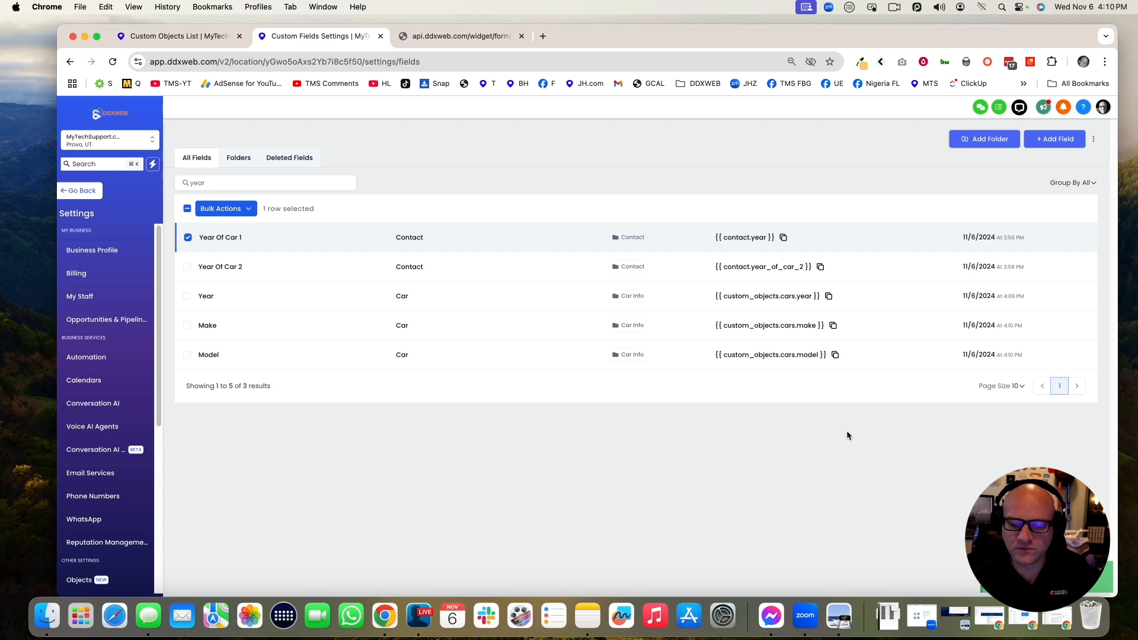
# - Create a single-line custom field named Registration End Date for the Car object in the Car Info group
pyautogui.click(1053, 140)
pyautogui.click(342, 274)
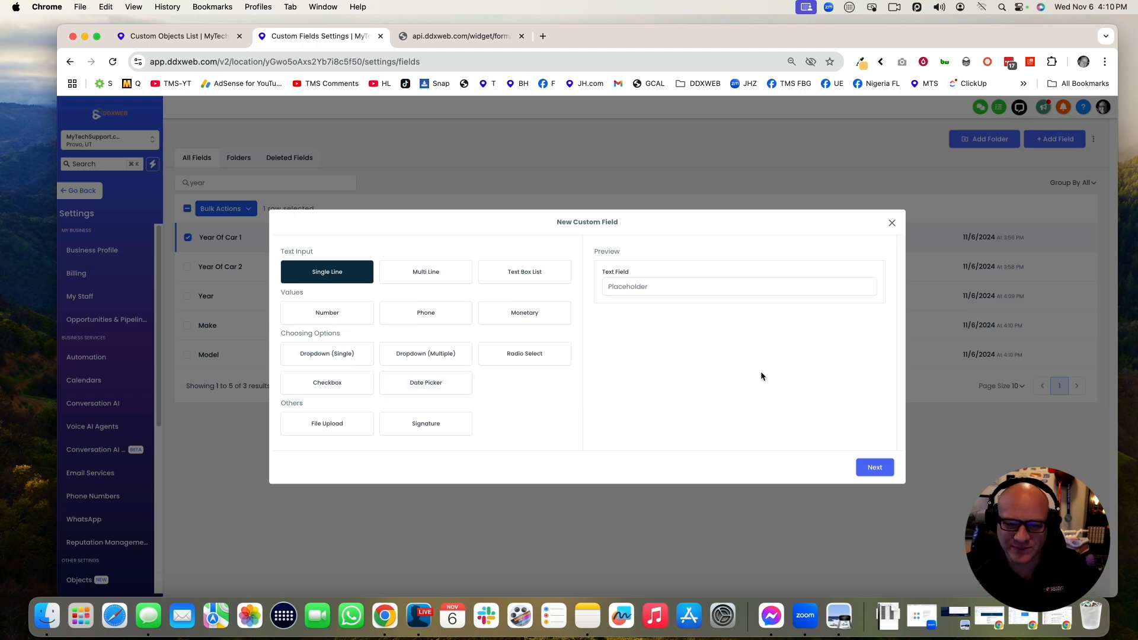
pyautogui.click(875, 467)
pyautogui.click(619, 323)
pyautogui.click(617, 379)
pyautogui.click(432, 326)
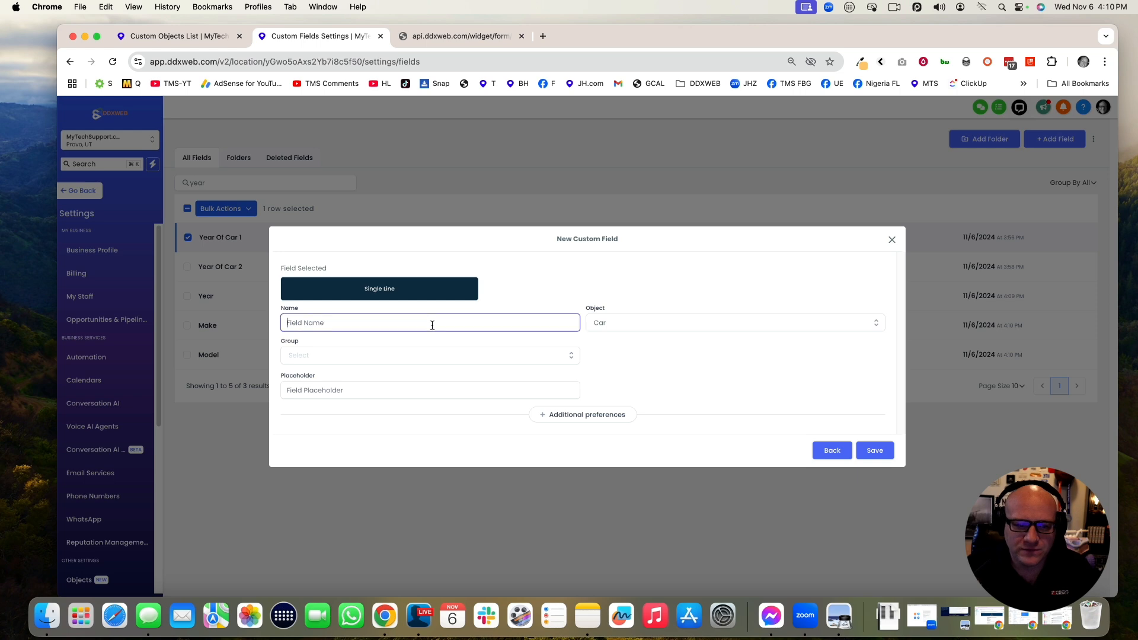
pyautogui.write('Exp')
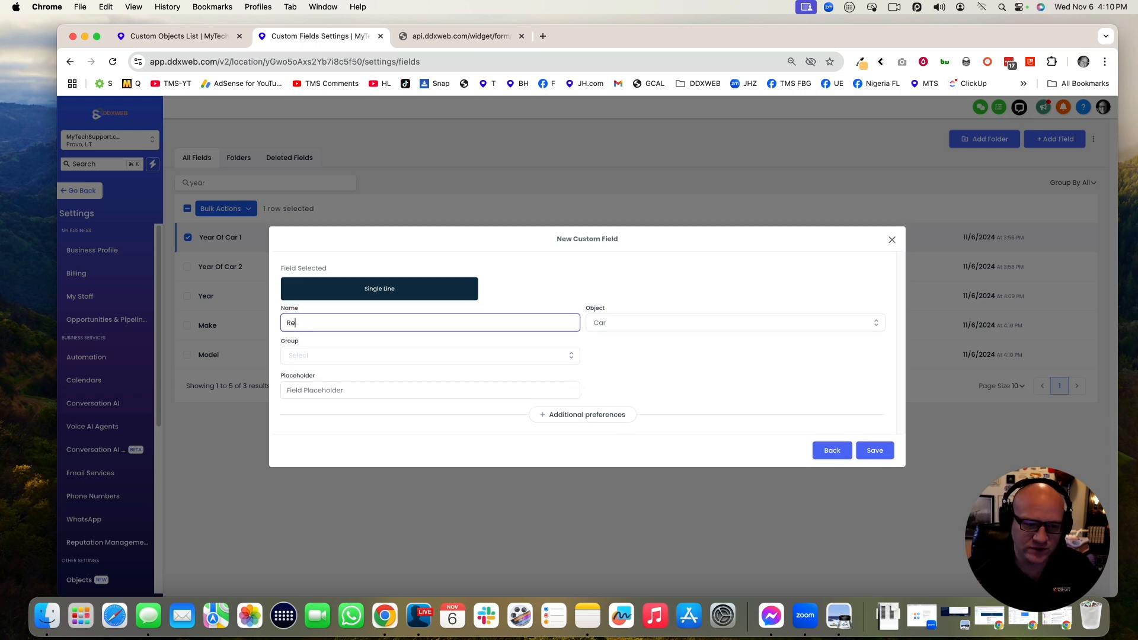
pyautogui.write('Registration End Date')
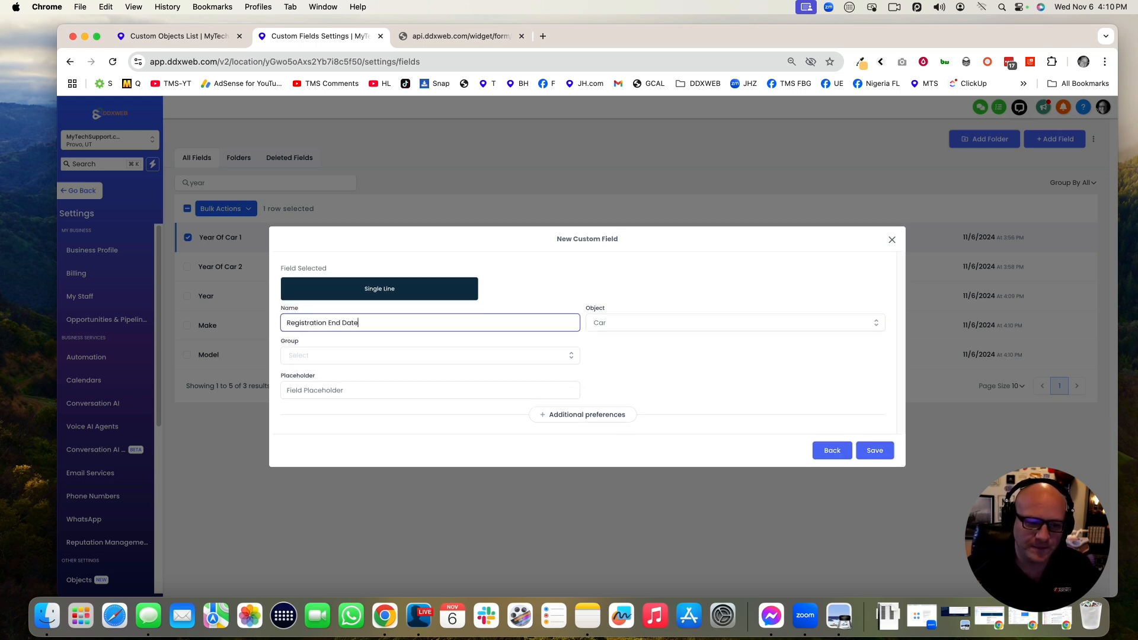
pyautogui.click(383, 356)
pyautogui.click(367, 375)
pyautogui.click(871, 451)
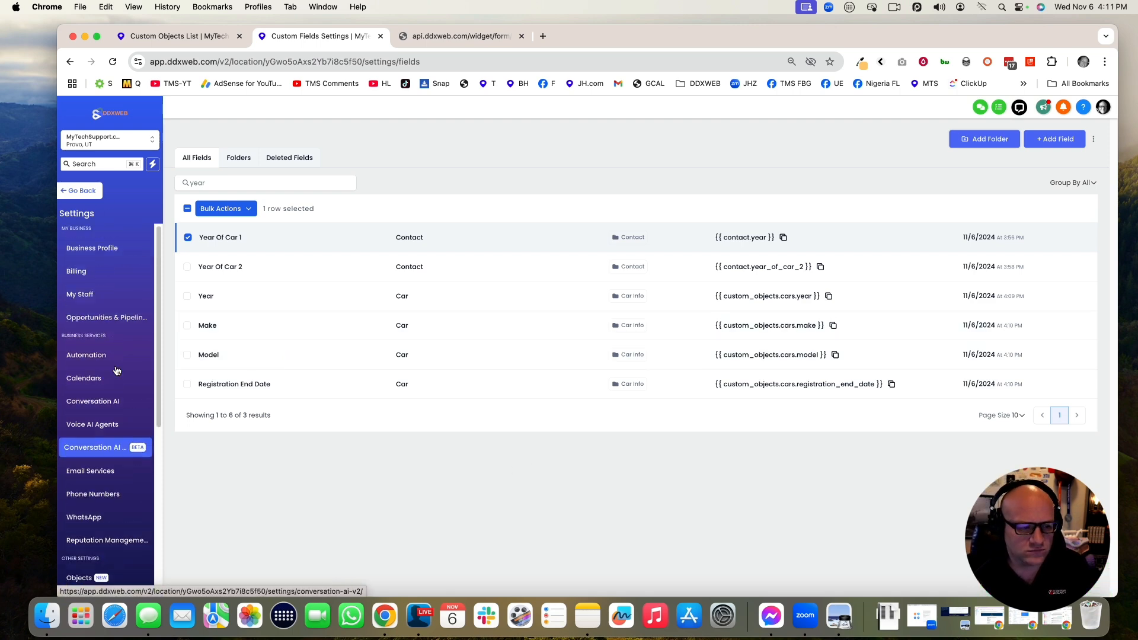
# - Go by way of the Objects settings to the Cars record list and open the form for adding a new car
pyautogui.scroll(-5, 89, 359)
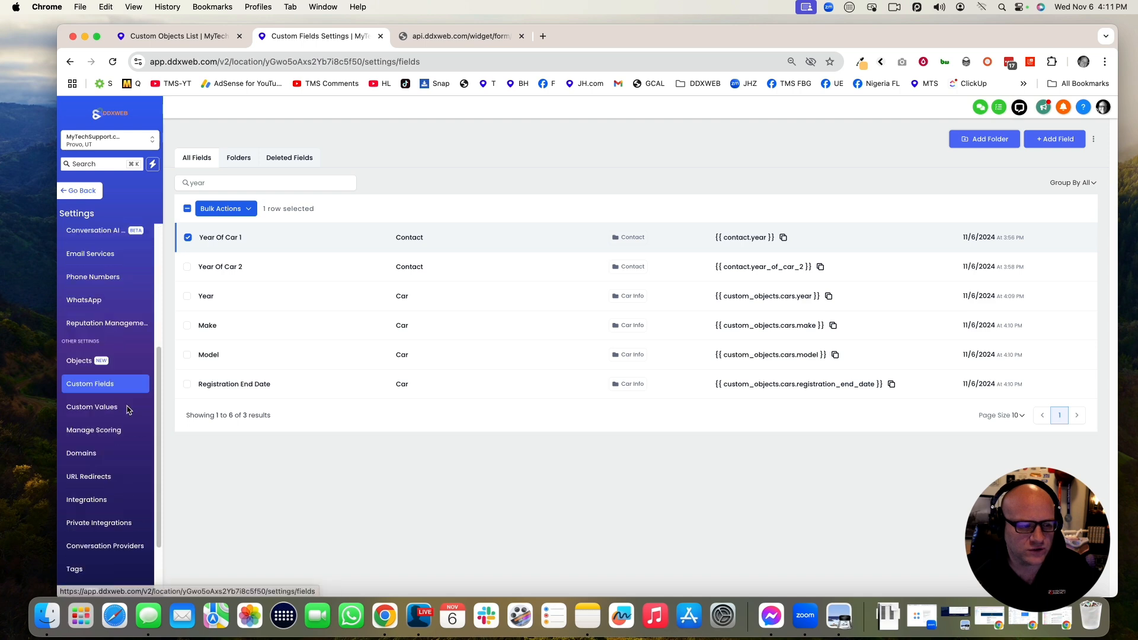
pyautogui.click(89, 359)
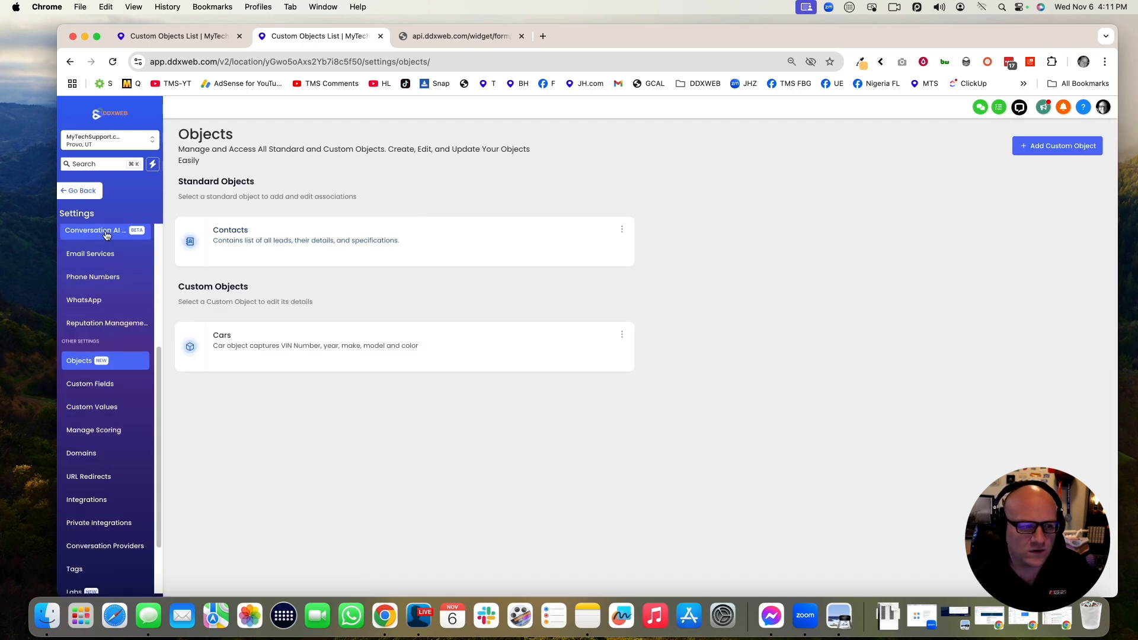
pyautogui.click(89, 195)
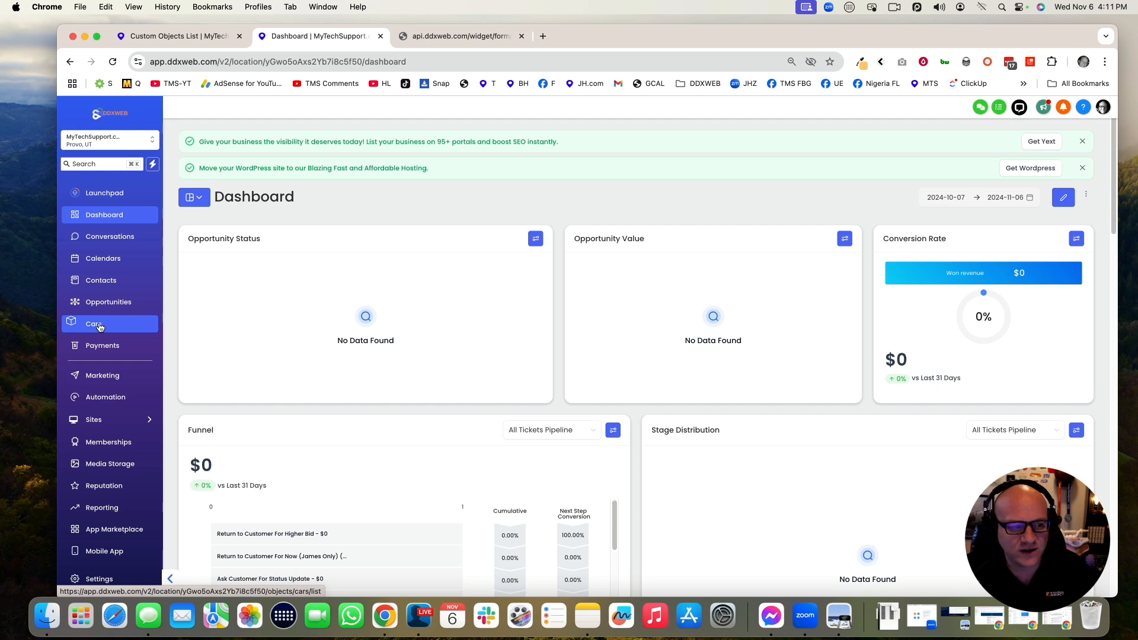
pyautogui.click(99, 327)
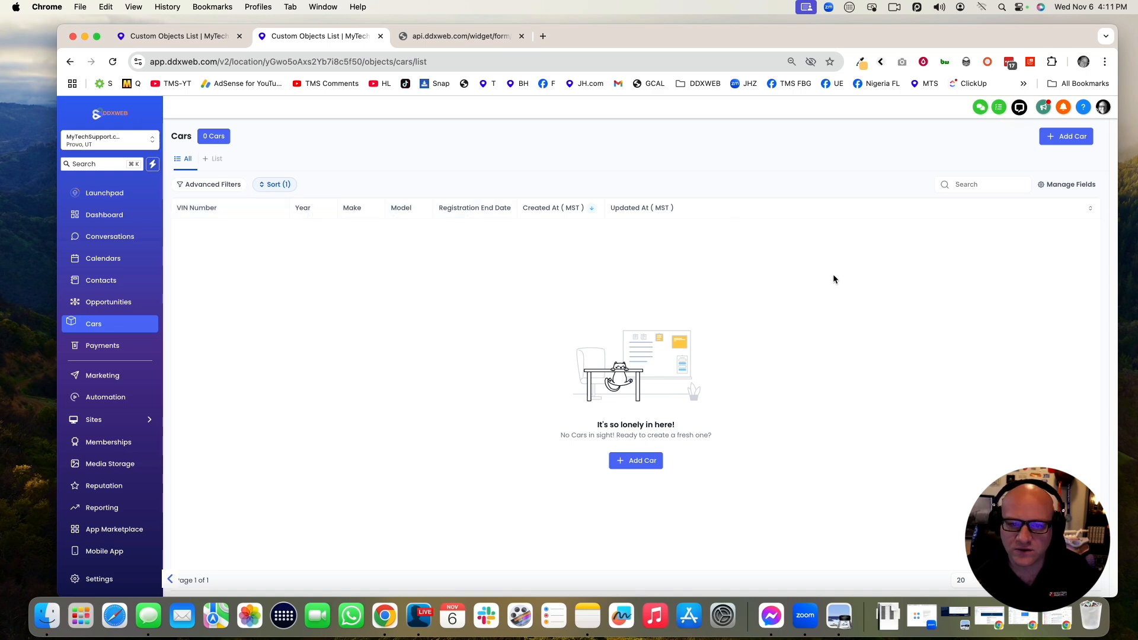
pyautogui.click(649, 467)
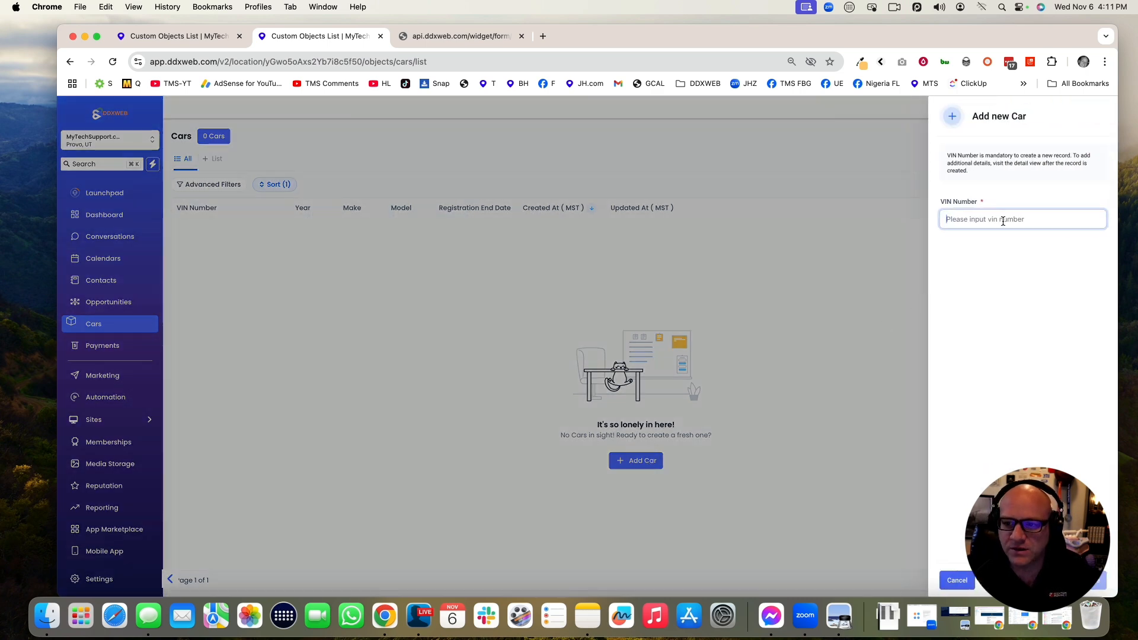
# - Create a car record with the VIN Number VIN-12345 and close its details
pyautogui.write('VIN-12345')
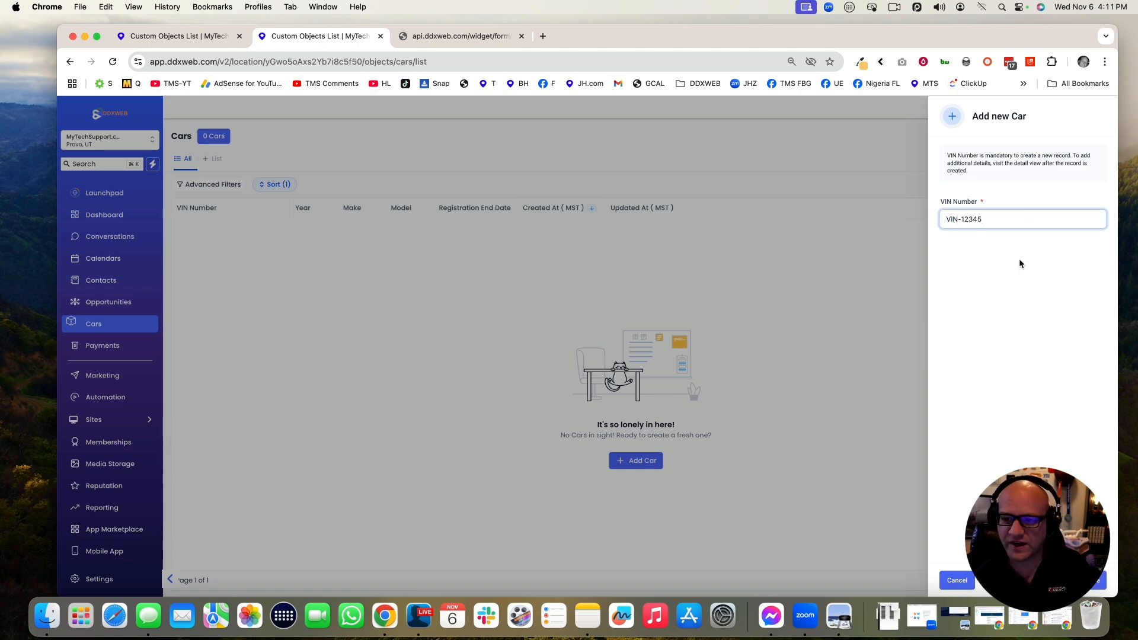
pyautogui.click(1093, 584)
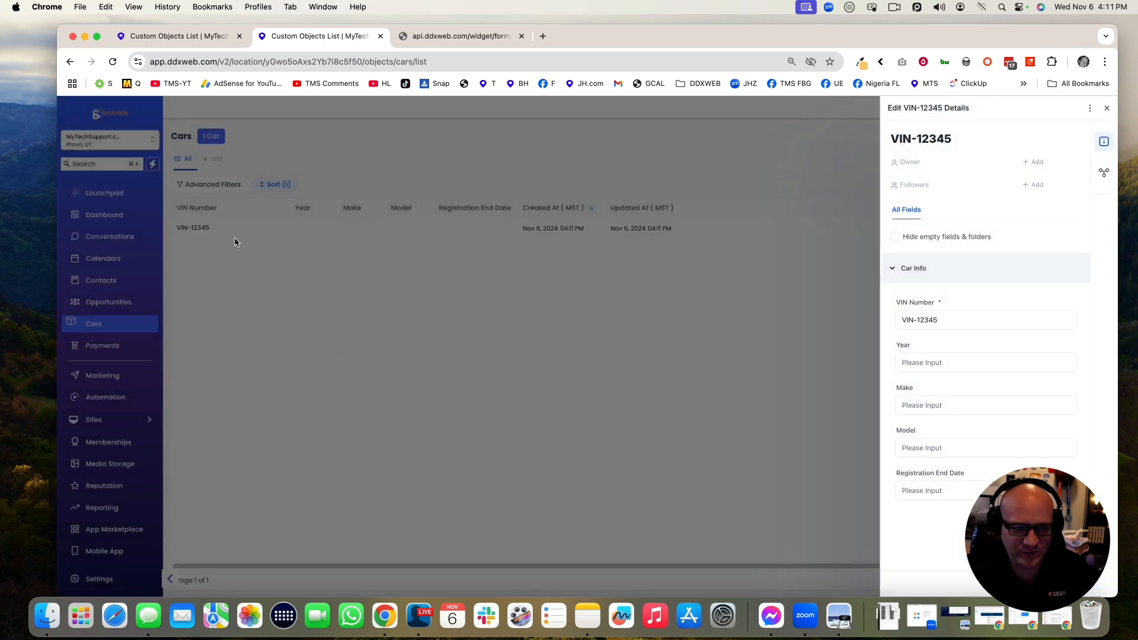
pyautogui.click(437, 304)
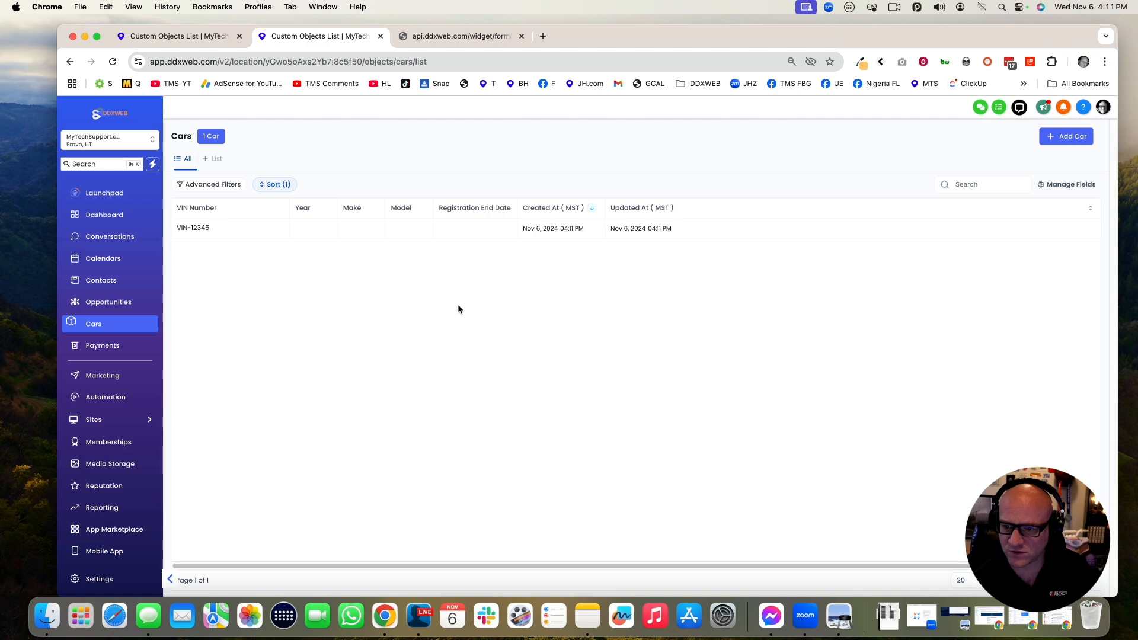
# - Fill in the VIN-12345 record with Year 2024, Make Honda, Model Odyssey and Registration End Date June 30, 2025, save it and return to the Cars list
pyautogui.click(244, 234)
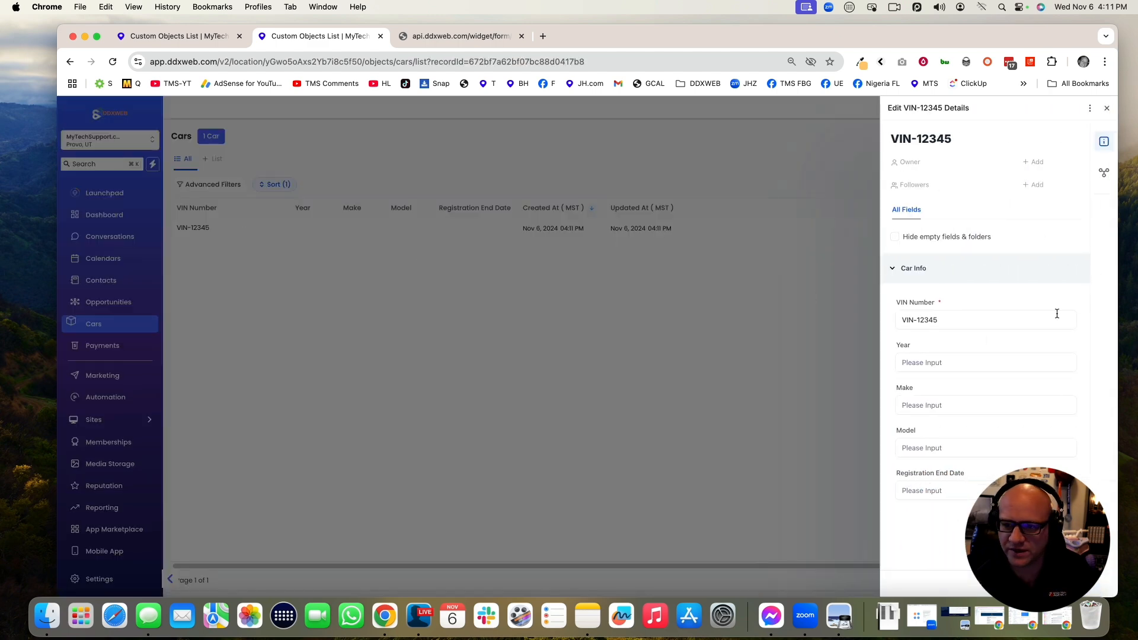
pyautogui.click(943, 361)
pyautogui.write('2024')
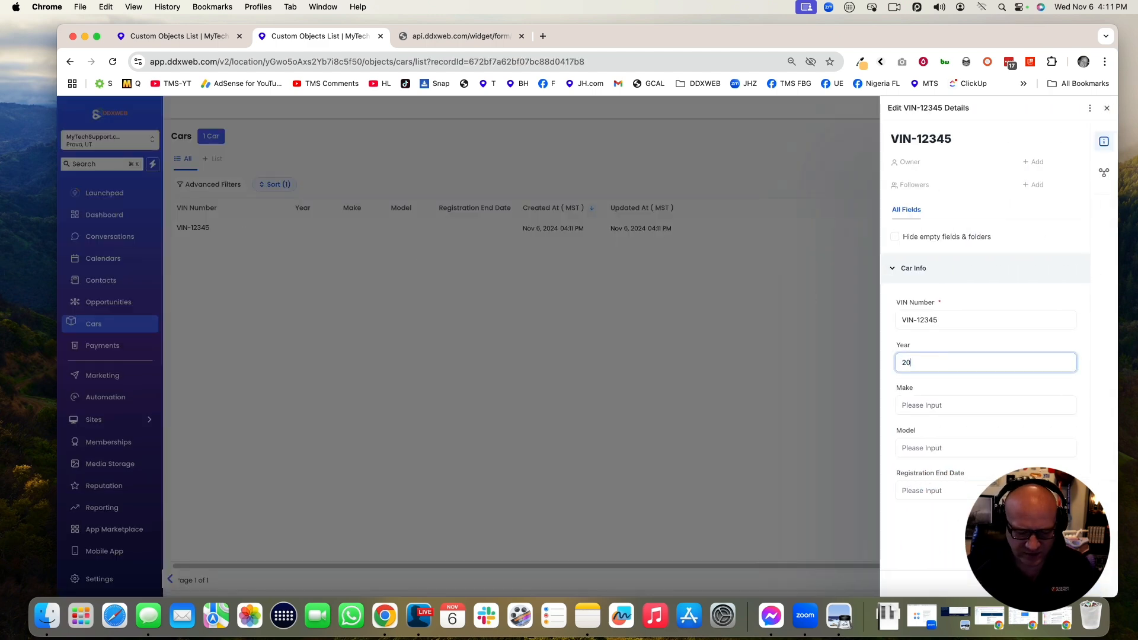
pyautogui.click(949, 405)
pyautogui.write('HOn')
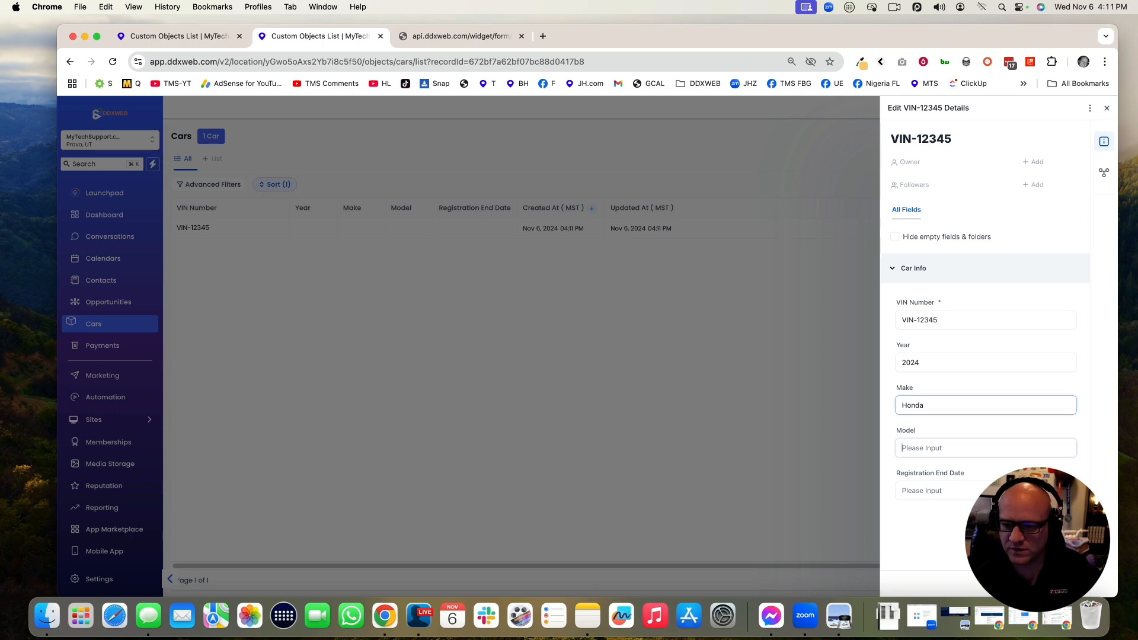
pyautogui.write('Odyssey')
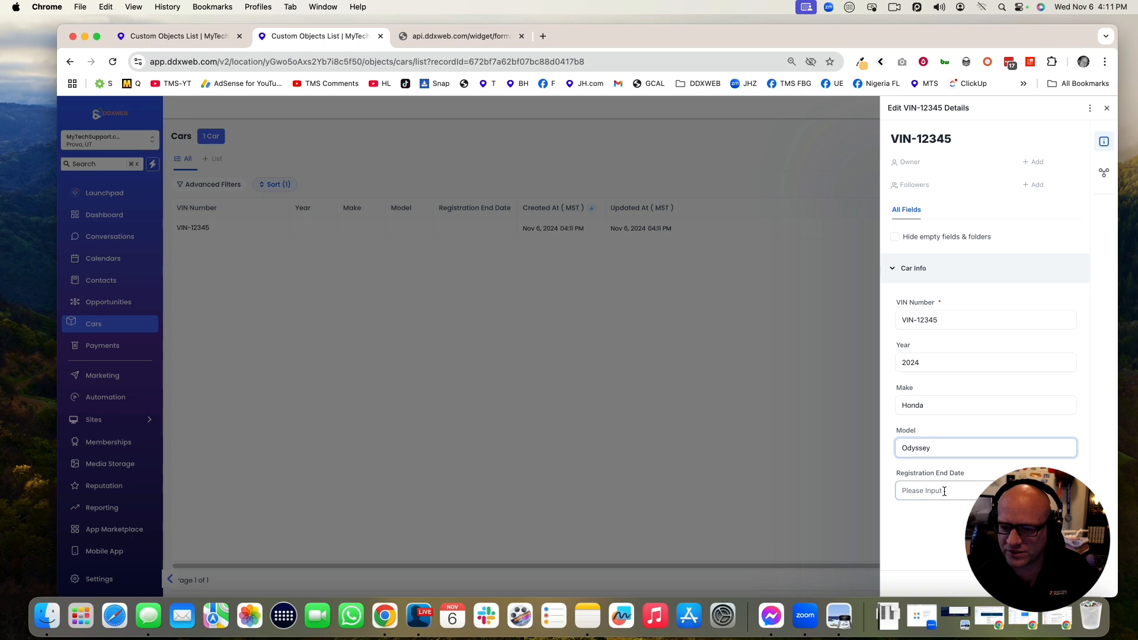
pyautogui.click(944, 491)
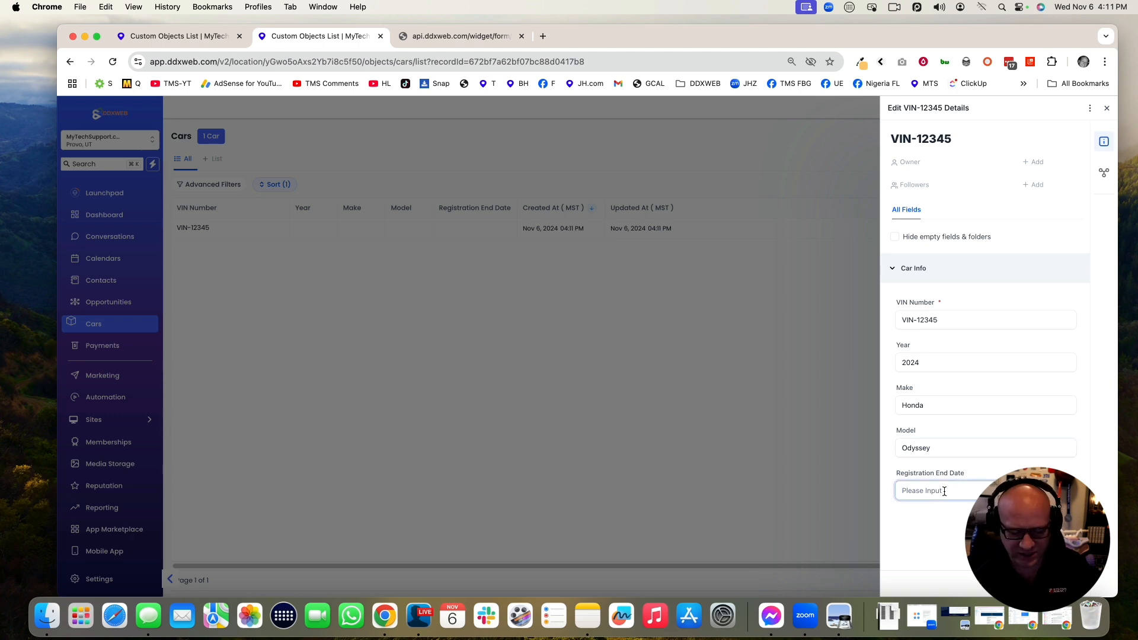
pyautogui.write('June 30, 2025')
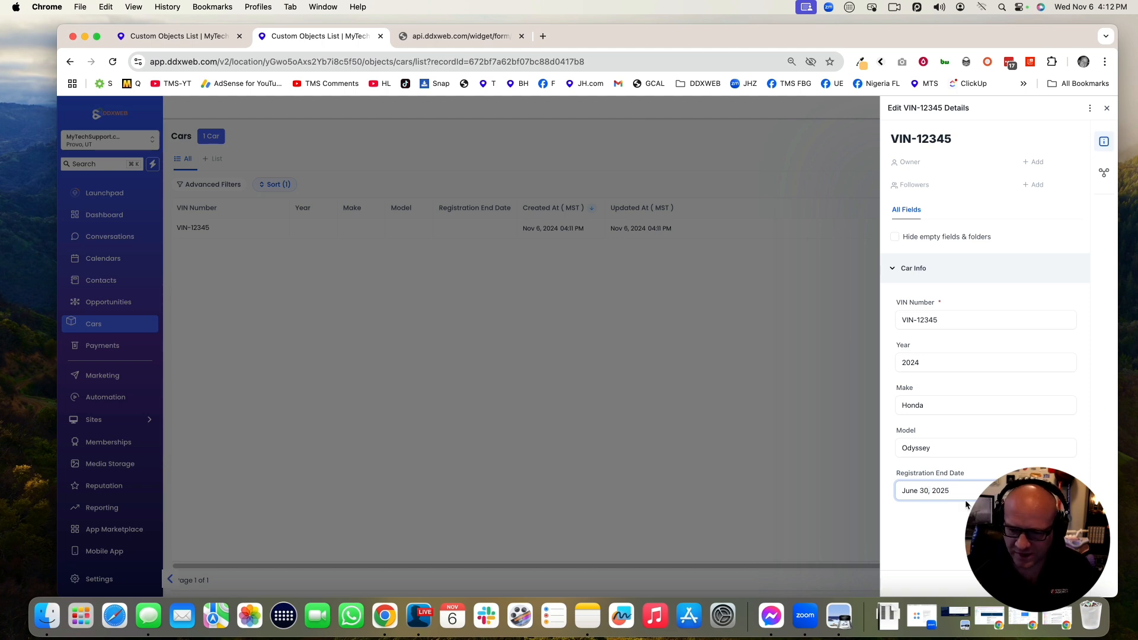
pyautogui.click(1063, 584)
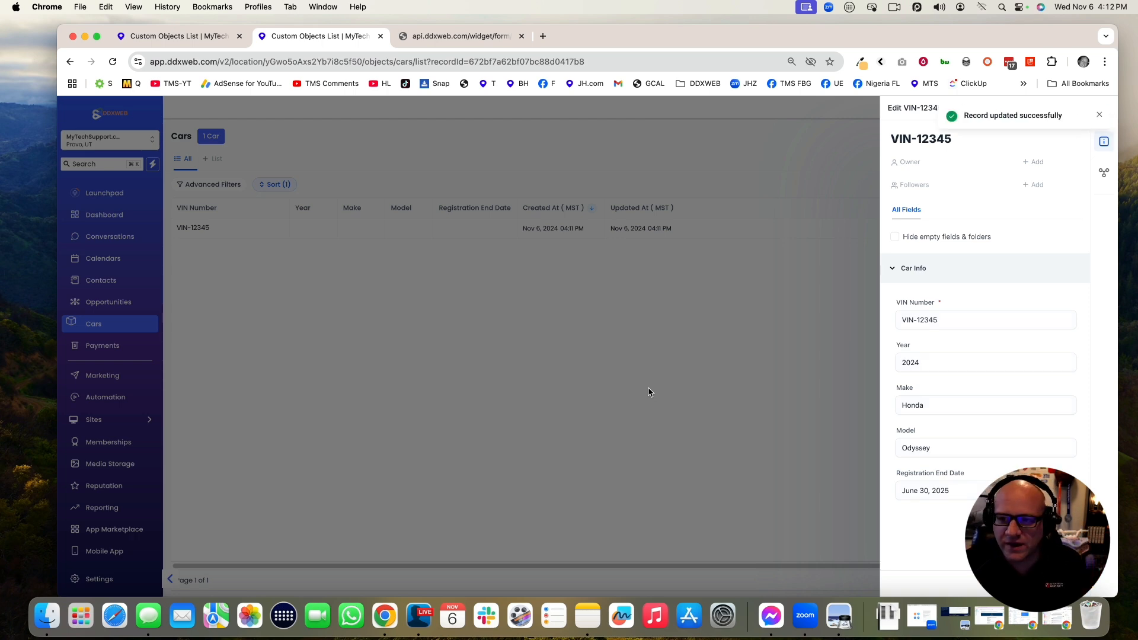
pyautogui.click(691, 389)
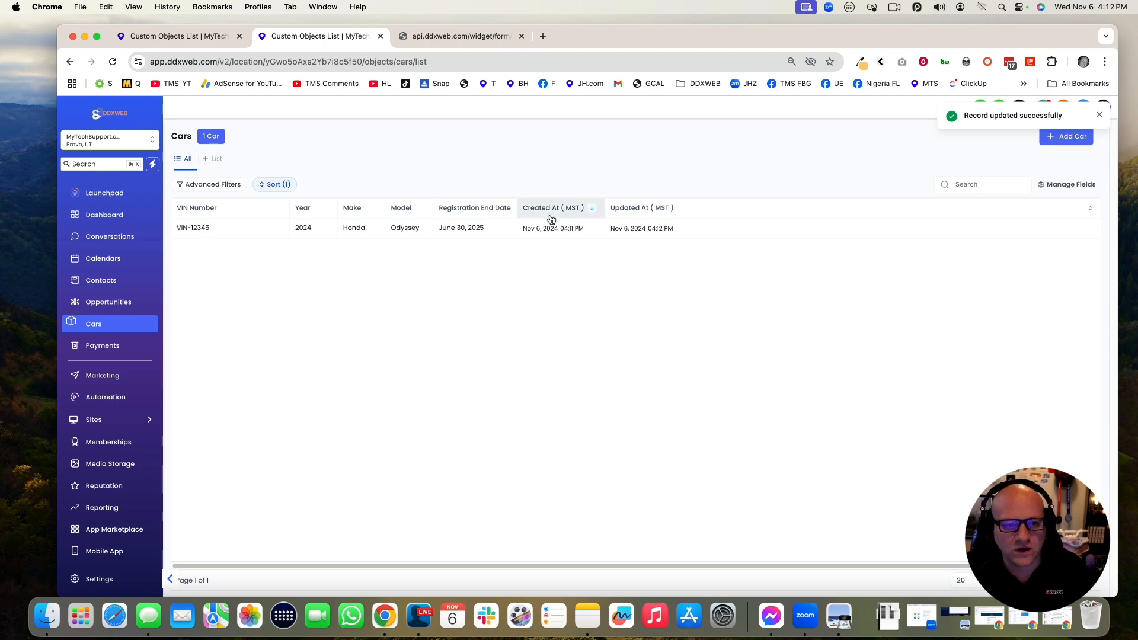
pyautogui.click(205, 228)
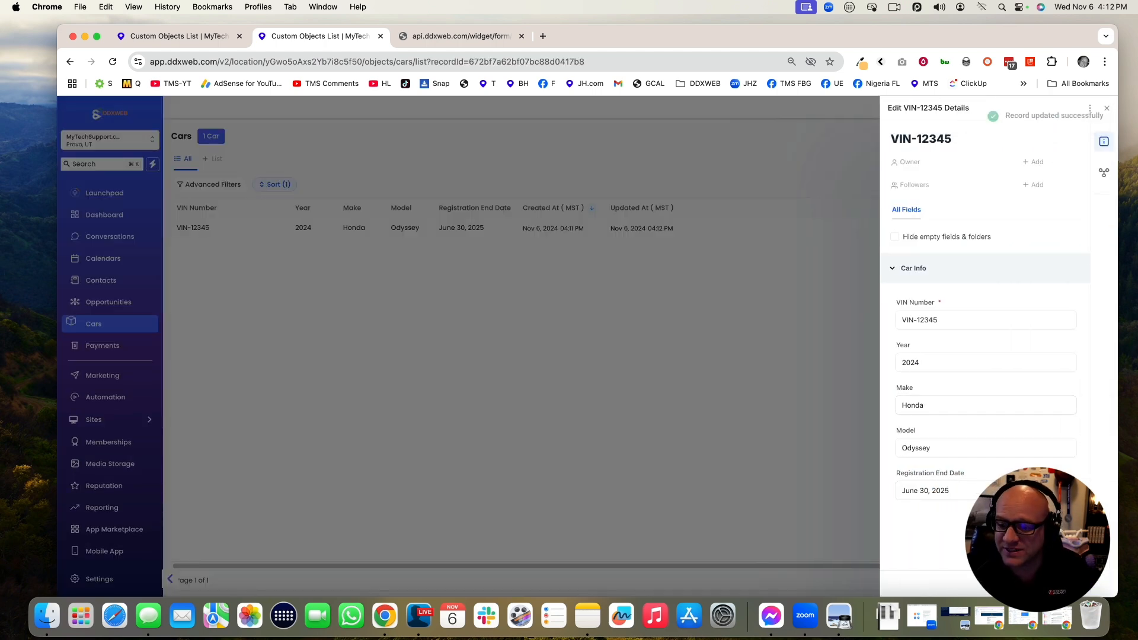
pyautogui.click(755, 445)
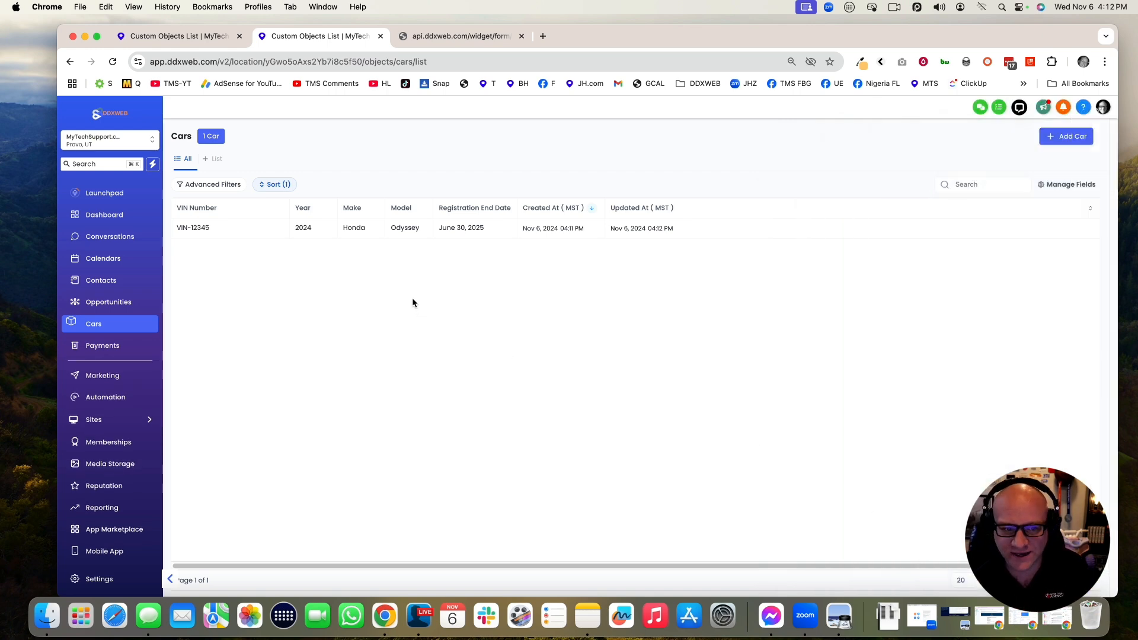
# - Check the related objects of the first listed contact and go from there to the Contacts object's association settings
pyautogui.click(94, 280)
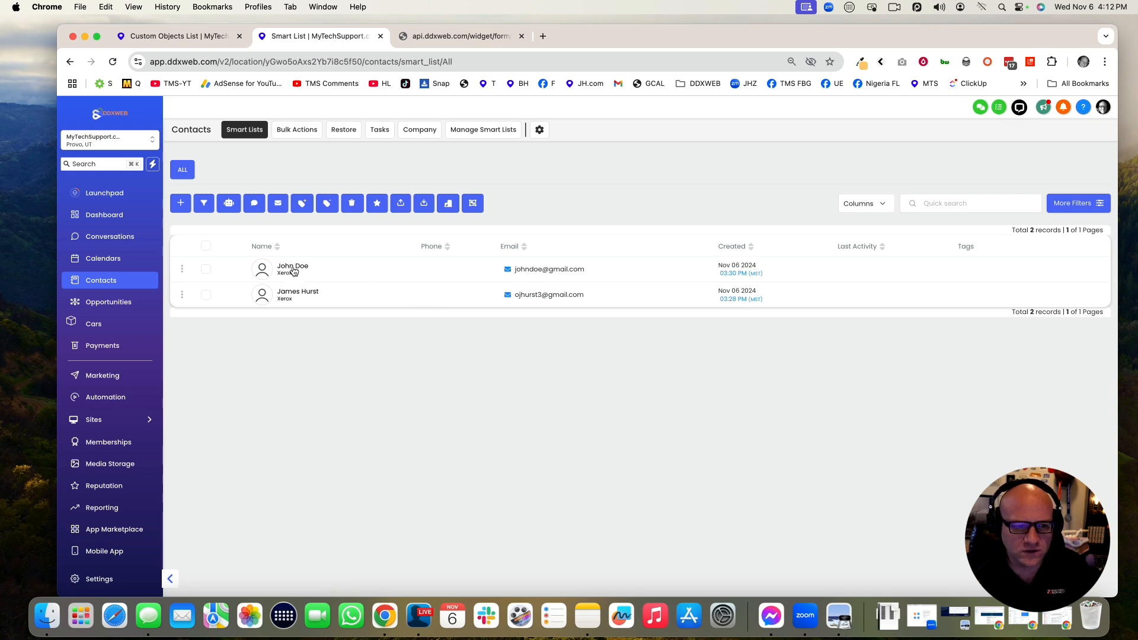
pyautogui.click(293, 268)
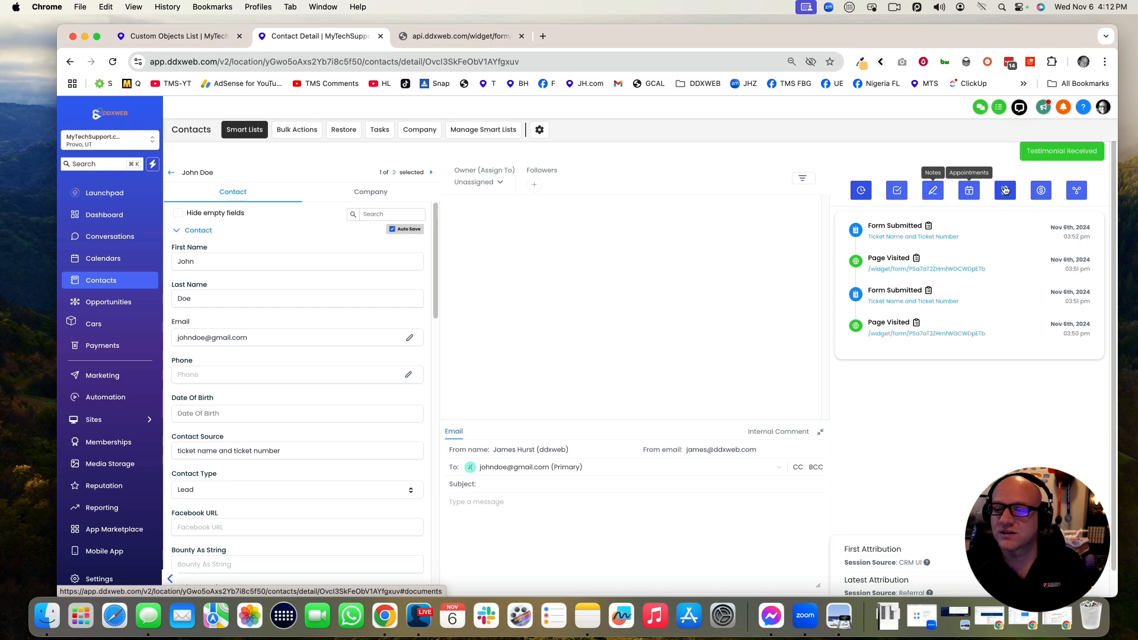
pyautogui.click(1078, 192)
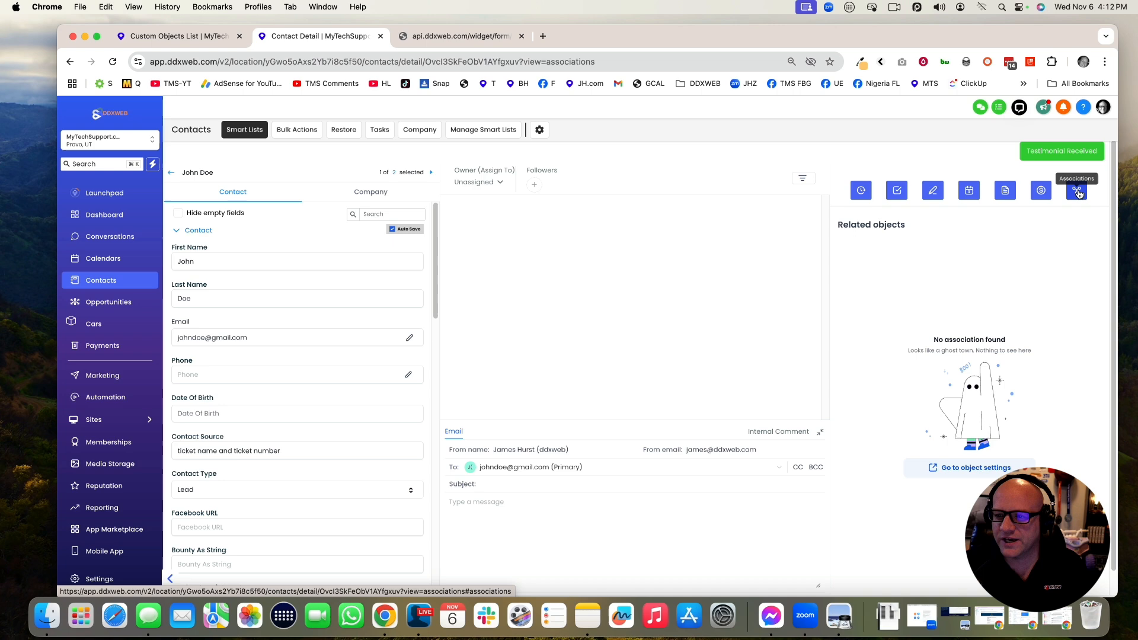
pyautogui.moveTo(863, 233); pyautogui.dragTo(930, 279)
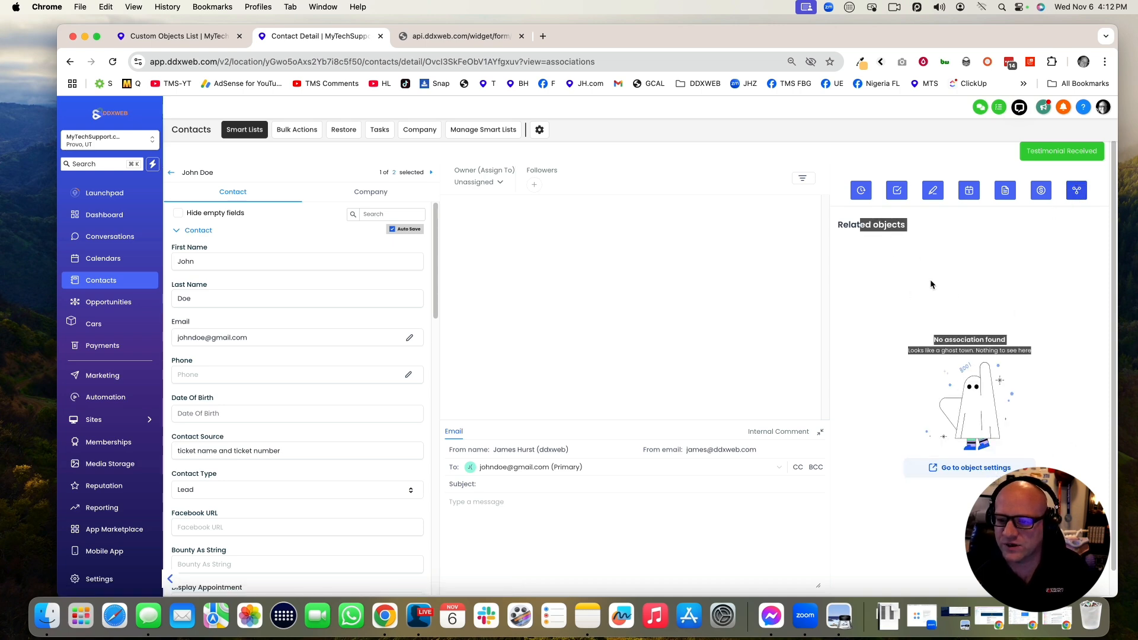
pyautogui.click(930, 280)
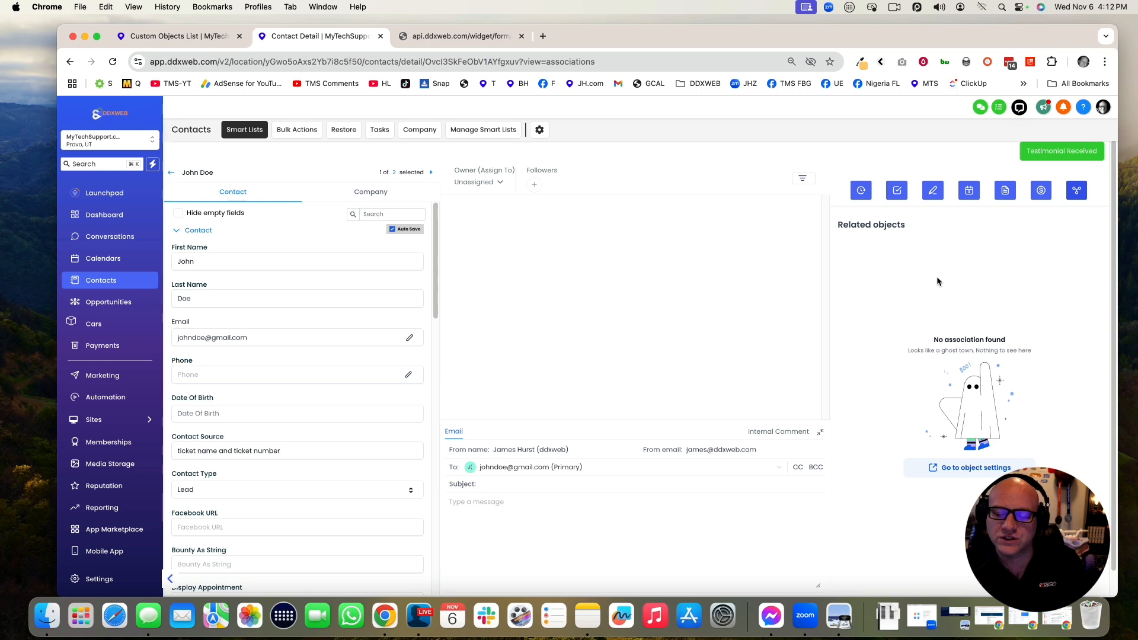
pyautogui.click(969, 468)
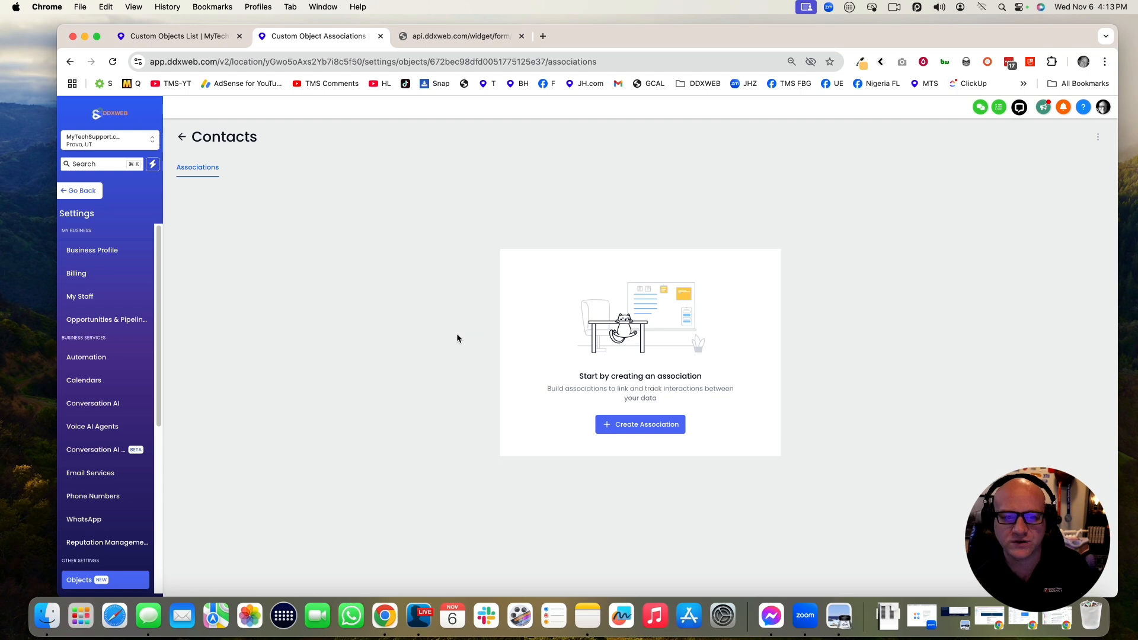
pyautogui.click(647, 425)
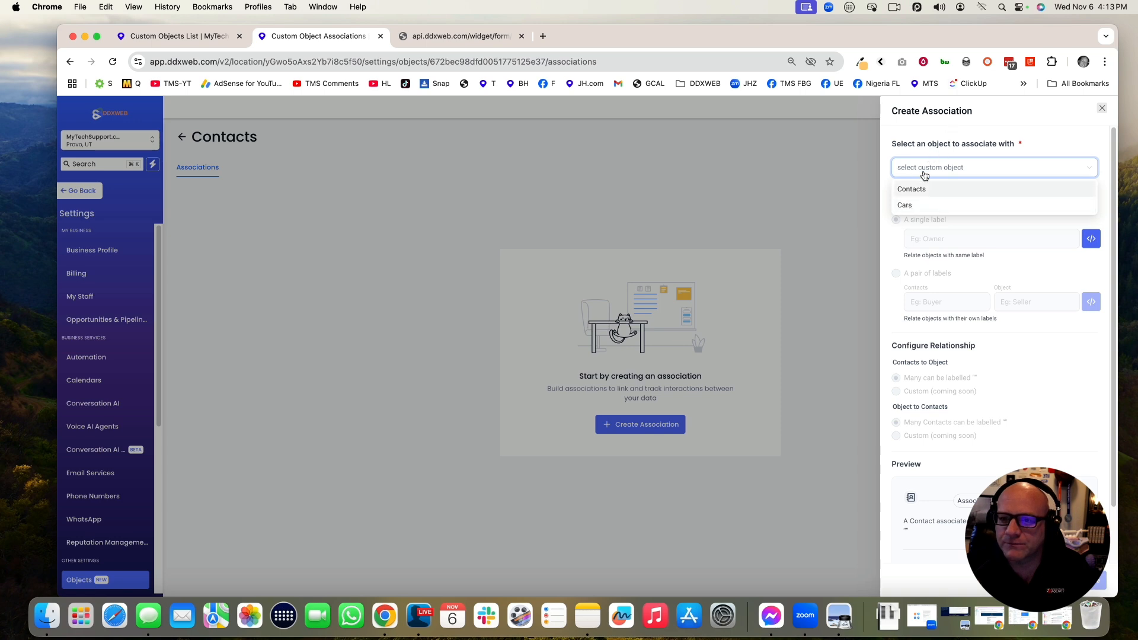
pyautogui.click(907, 205)
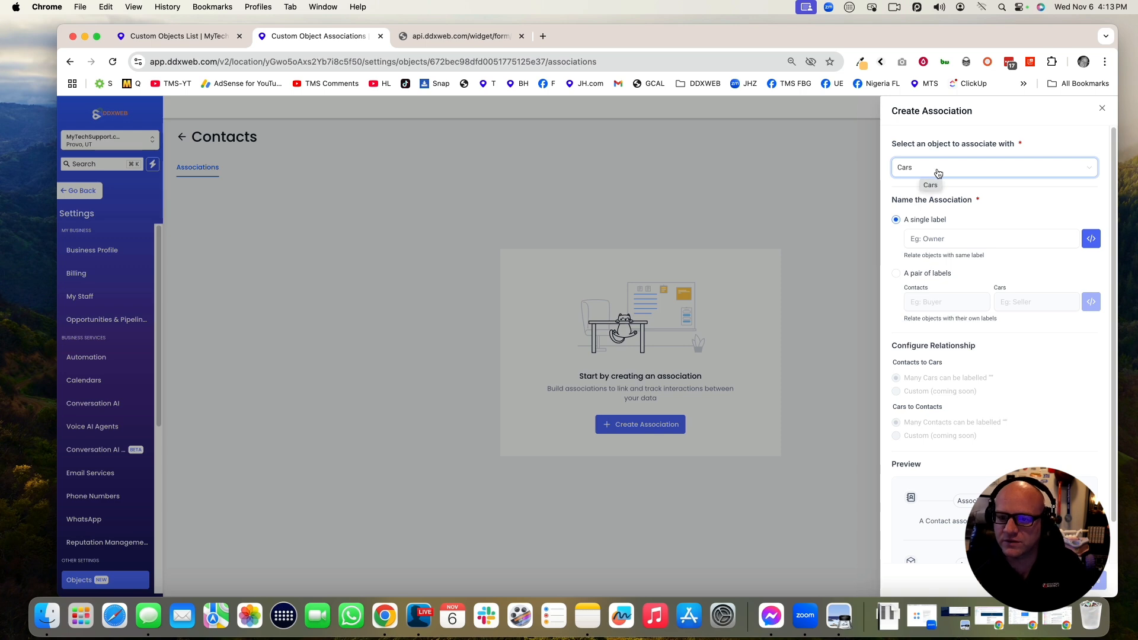
pyautogui.click(389, 299)
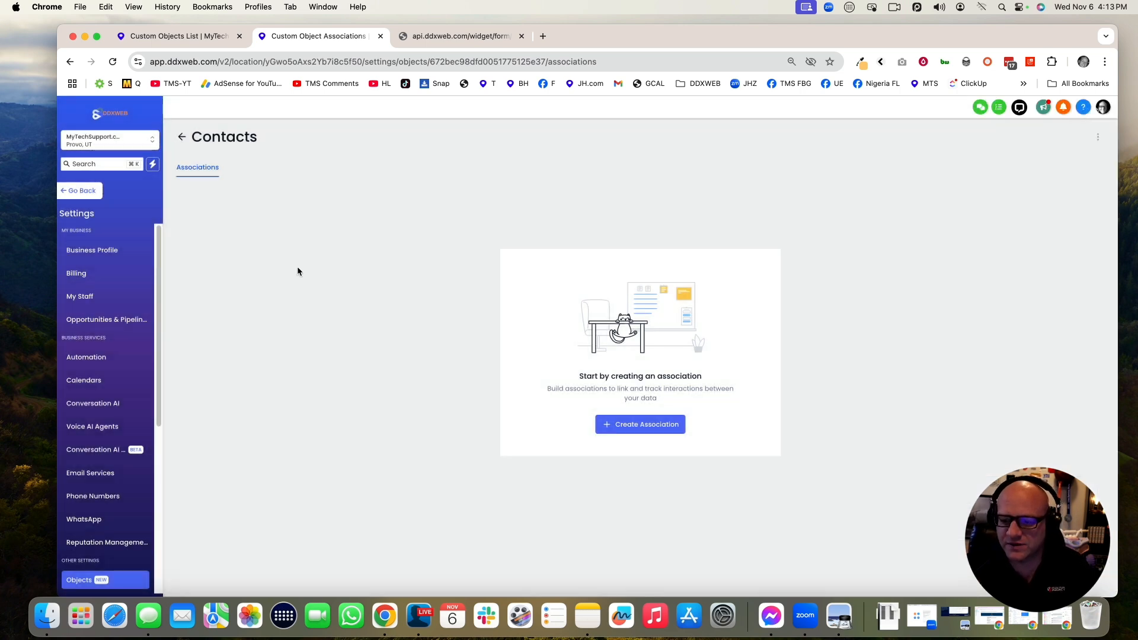
# - Return to the Objects settings and open the associations of the Cars custom object
pyautogui.click(186, 140)
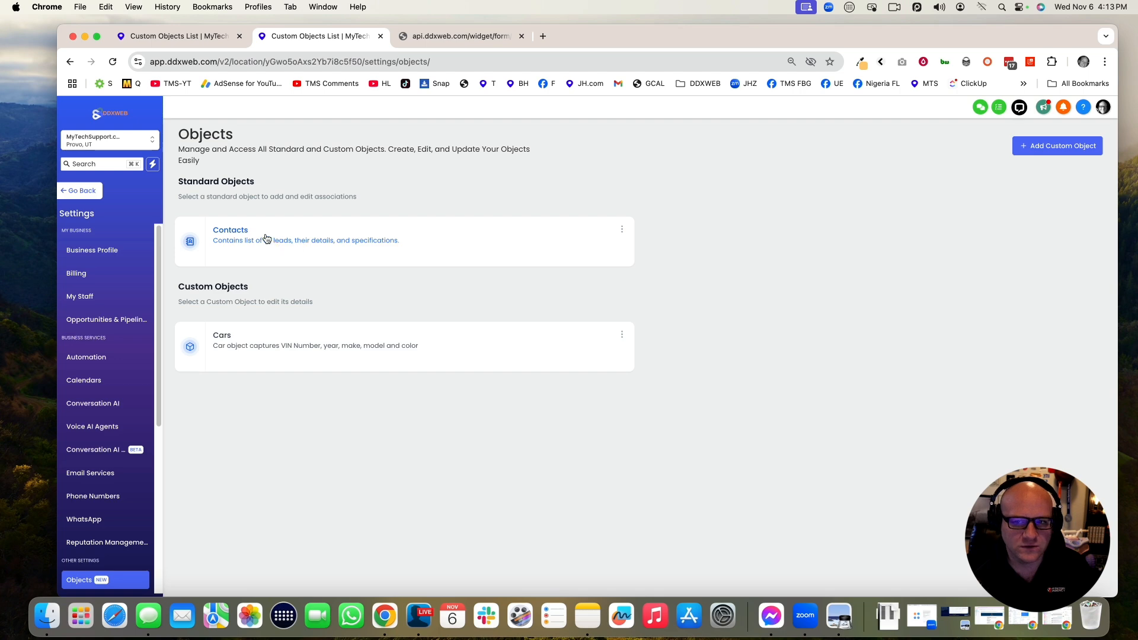
pyautogui.scroll(-5, 98, 471)
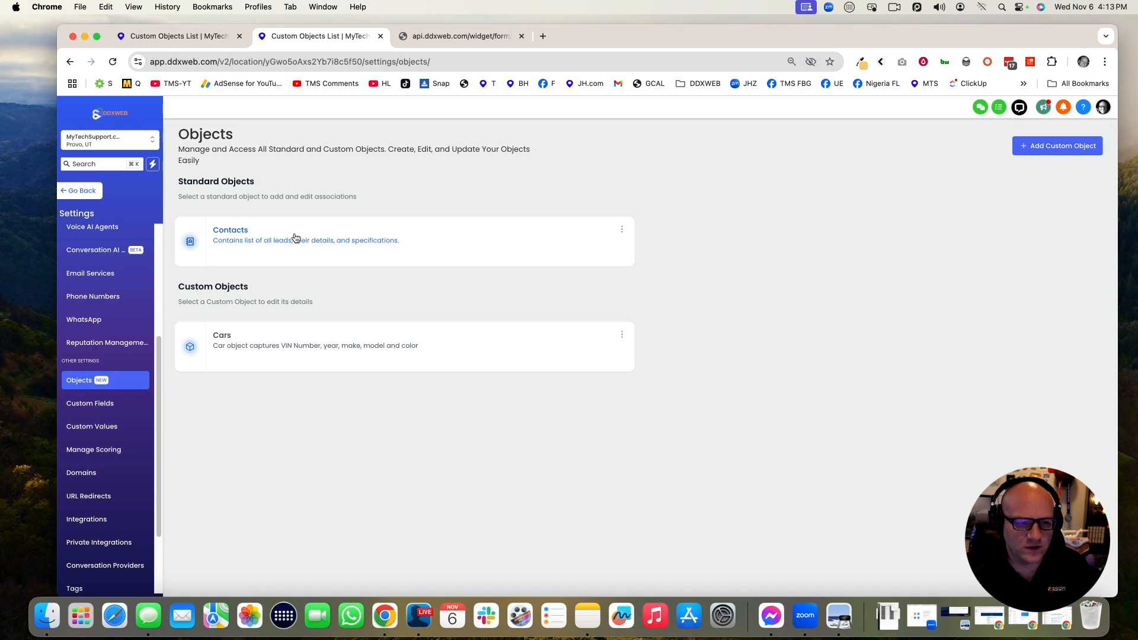
pyautogui.click(321, 345)
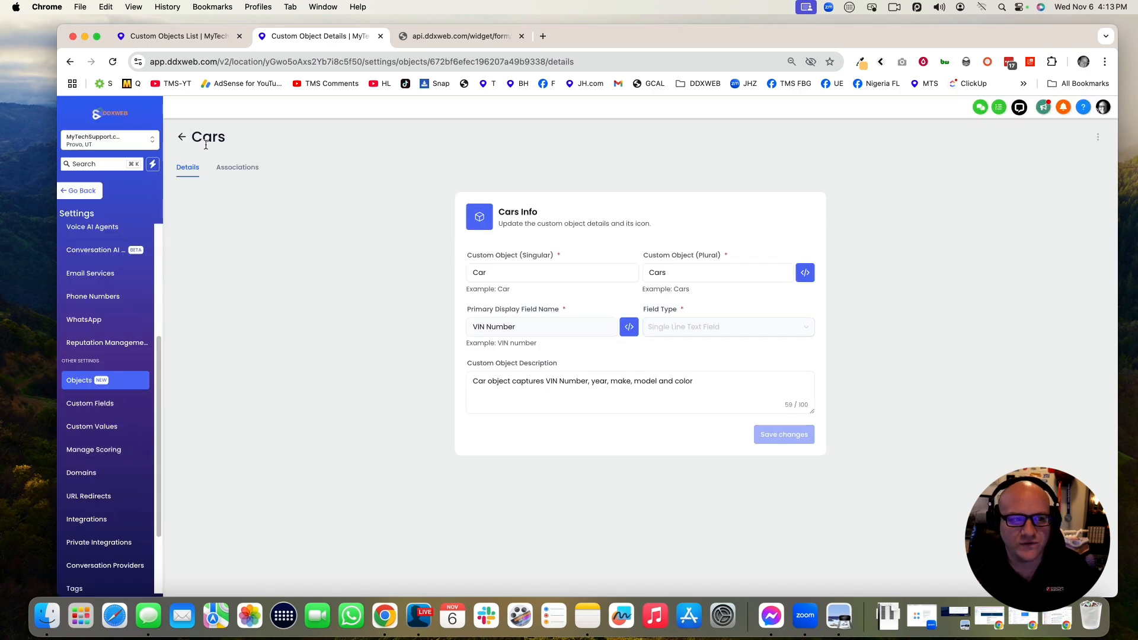
pyautogui.click(232, 170)
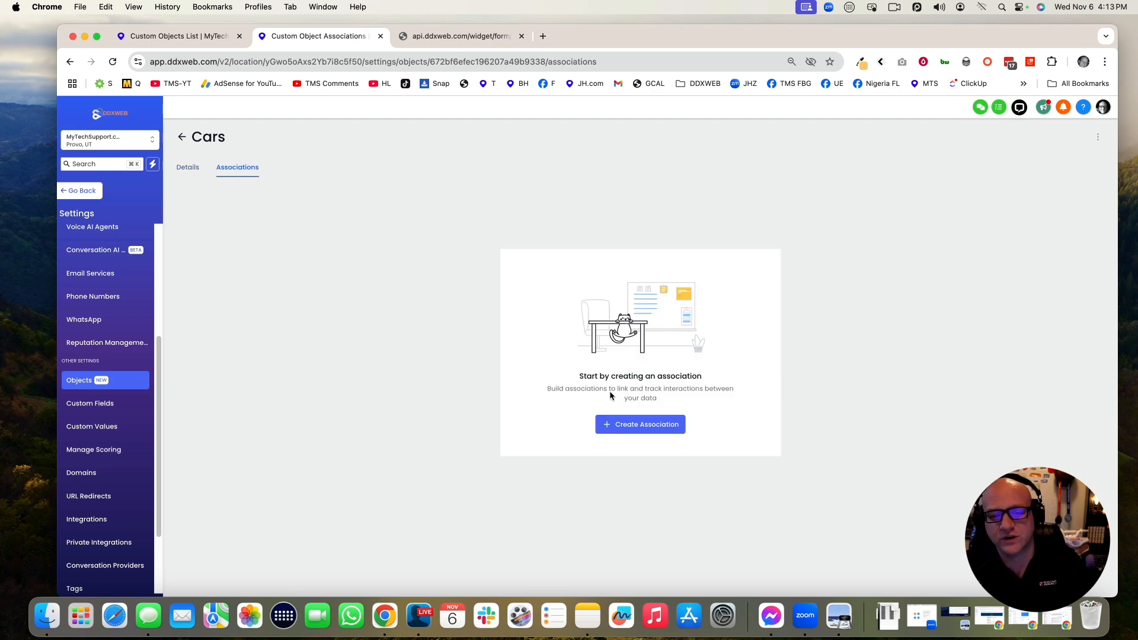
# - Start a Cars association with the Contacts object and give it the single label "contacts to cars"
pyautogui.click(650, 426)
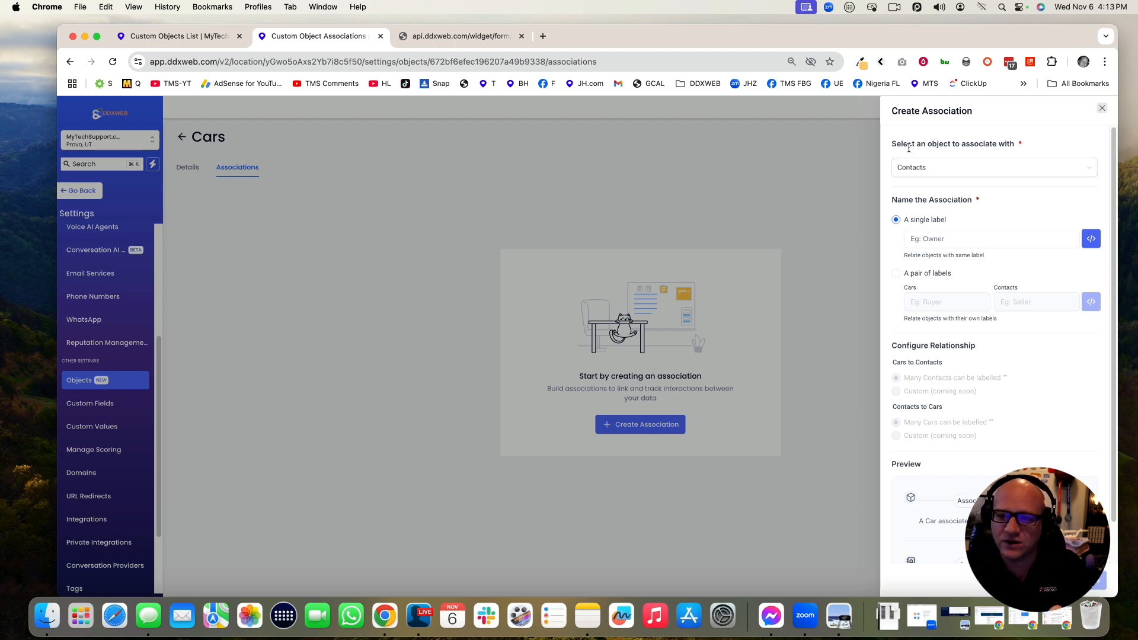
pyautogui.click(978, 167)
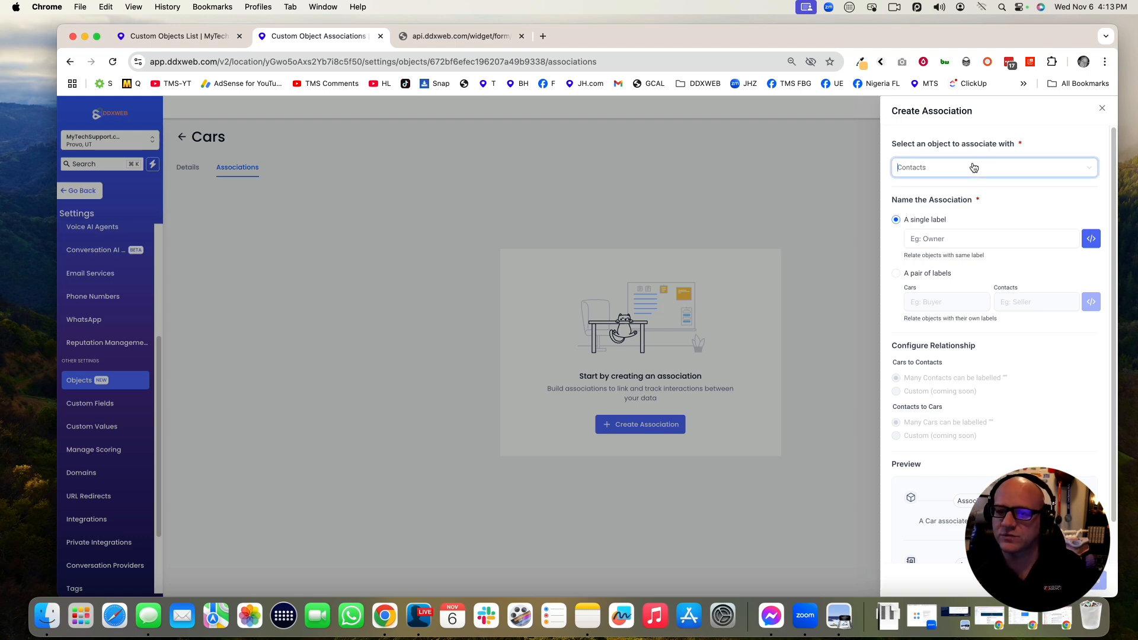
pyautogui.click(931, 191)
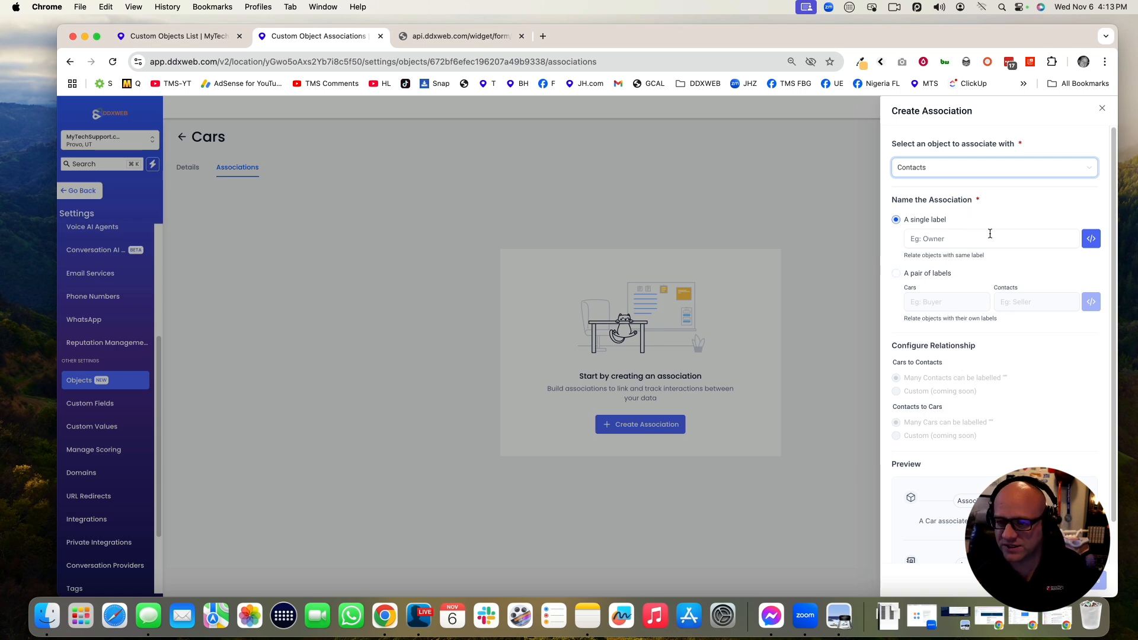
pyautogui.click(936, 242)
pyautogui.write('contacts')
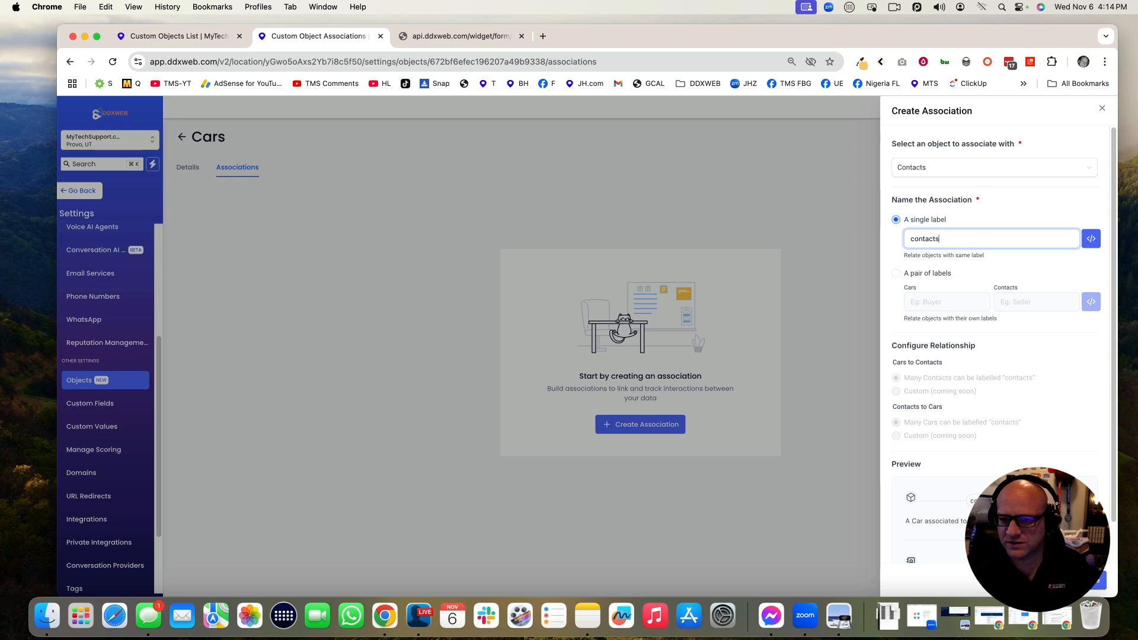
pyautogui.write(' to cars')
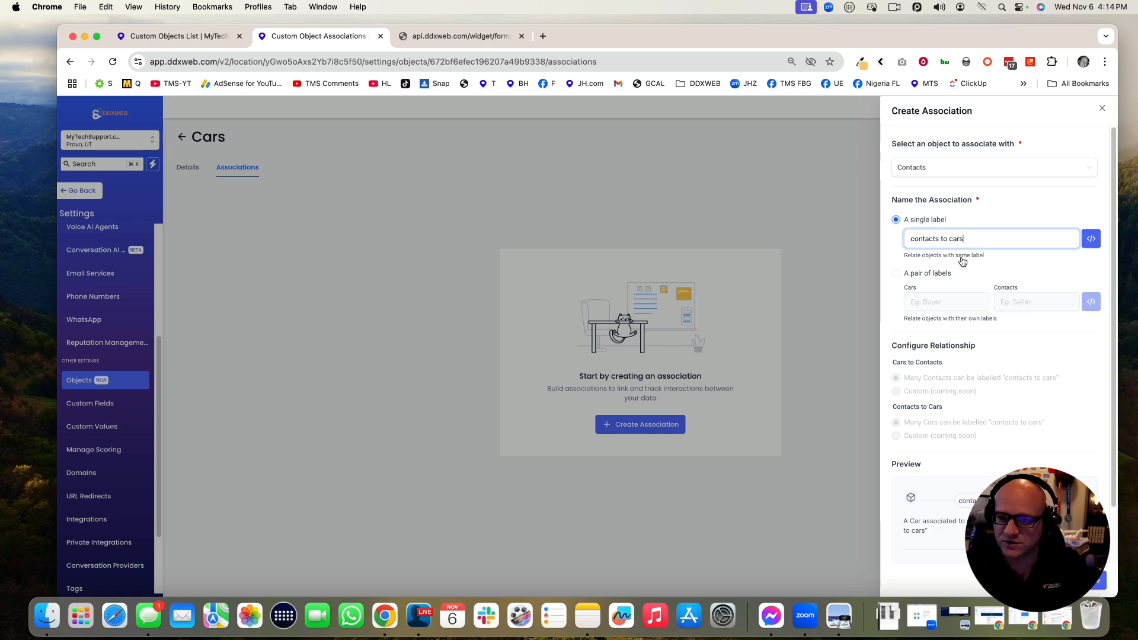
# - Review the relationship settings and preview of the "contacts to cars" association, and create it
pyautogui.scroll(-2, 979, 261)
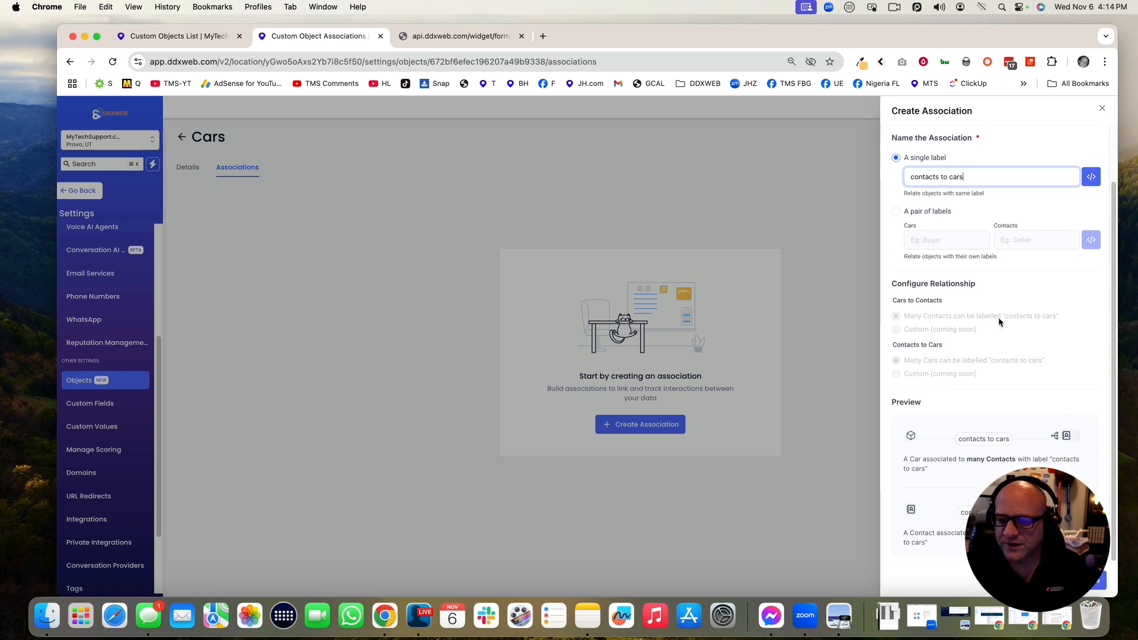
pyautogui.scroll(1, 992, 344)
pyautogui.scroll(-1, 994, 348)
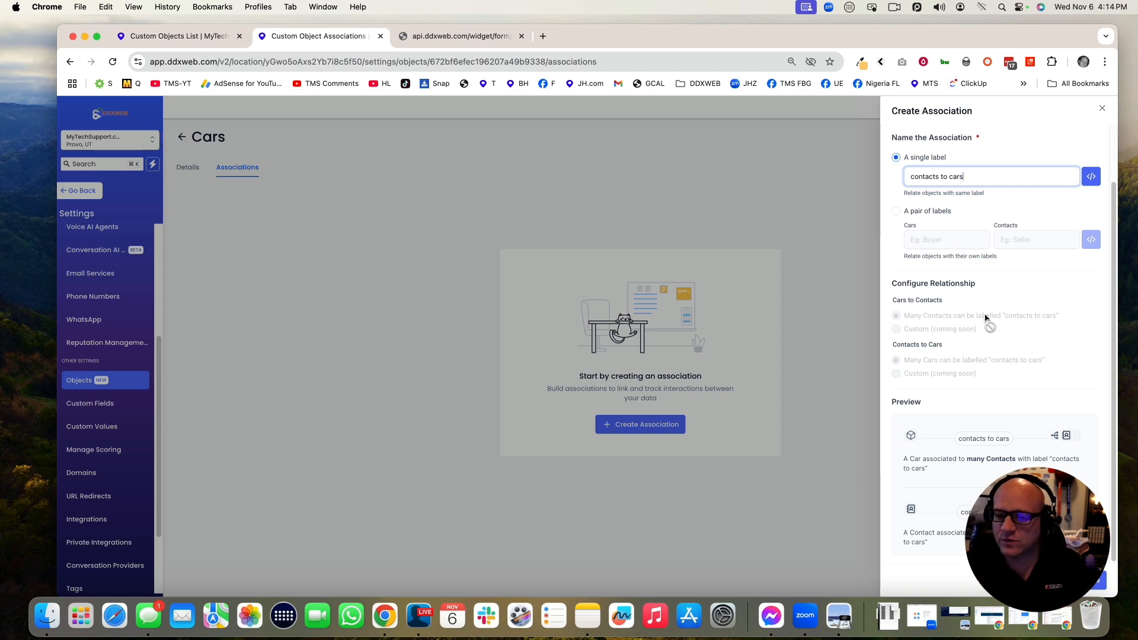
pyautogui.scroll(2, 996, 291)
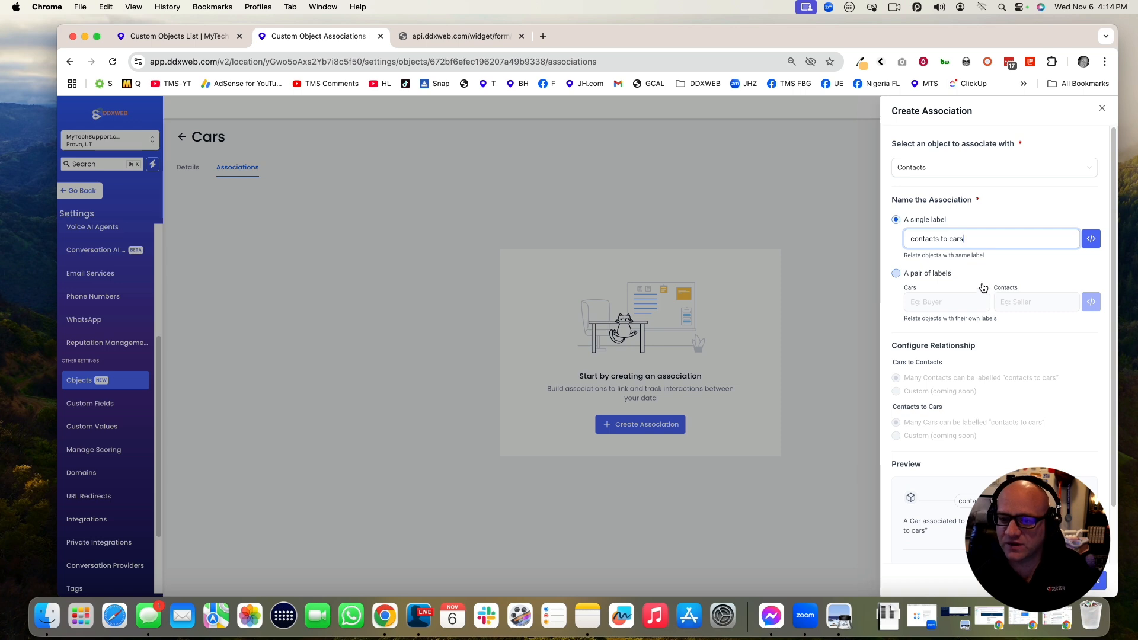
pyautogui.scroll(-1, 982, 287)
pyautogui.scroll(-2, 982, 287)
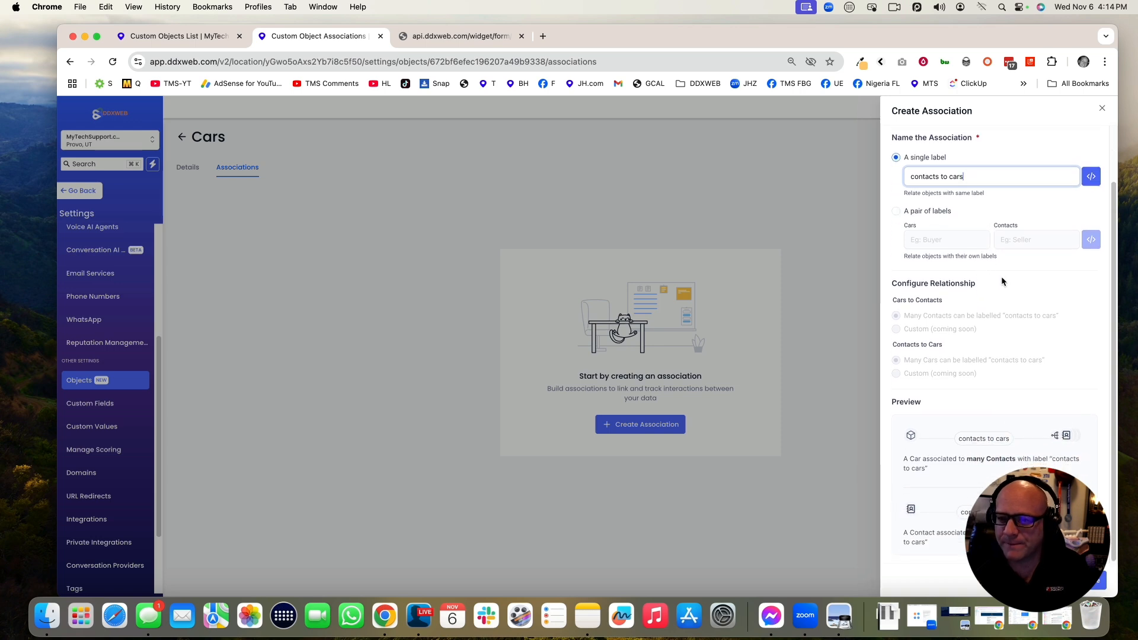
pyautogui.click(1098, 585)
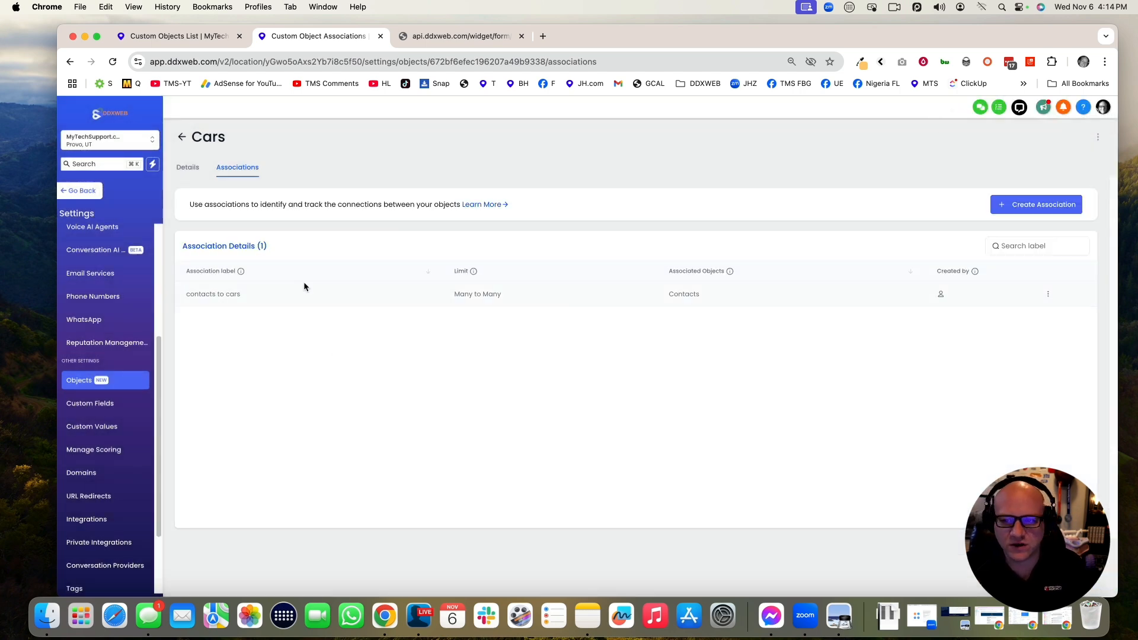
# - Leave the object settings for the Cars list and open the related objects of the VIN-12345 record
pyautogui.click(189, 169)
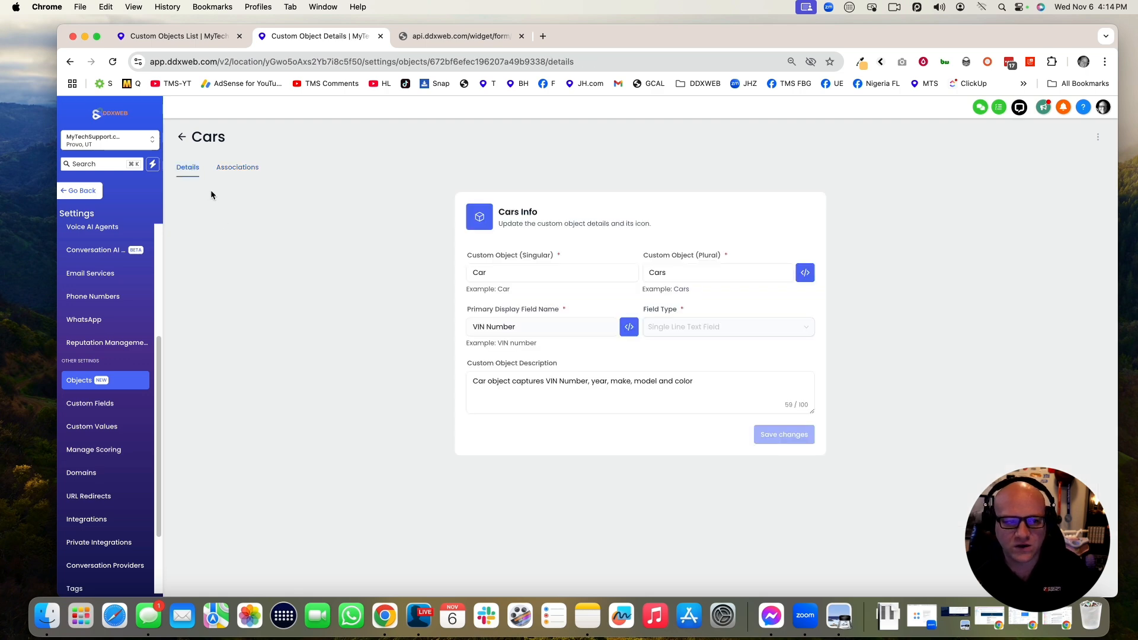
pyautogui.click(77, 192)
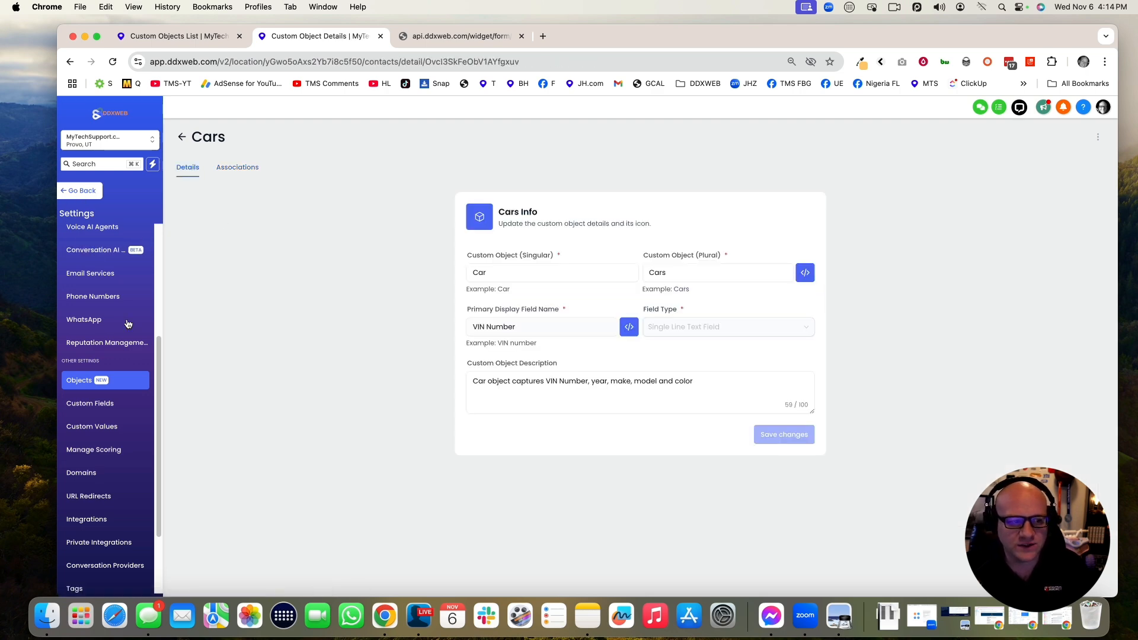
pyautogui.click(94, 324)
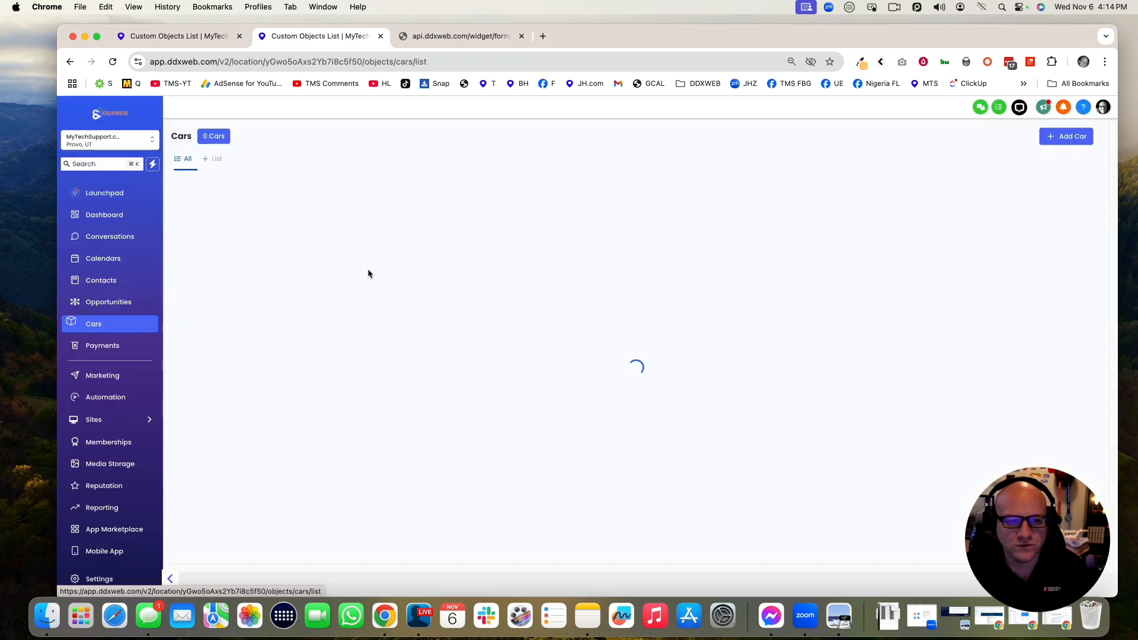
pyautogui.click(214, 231)
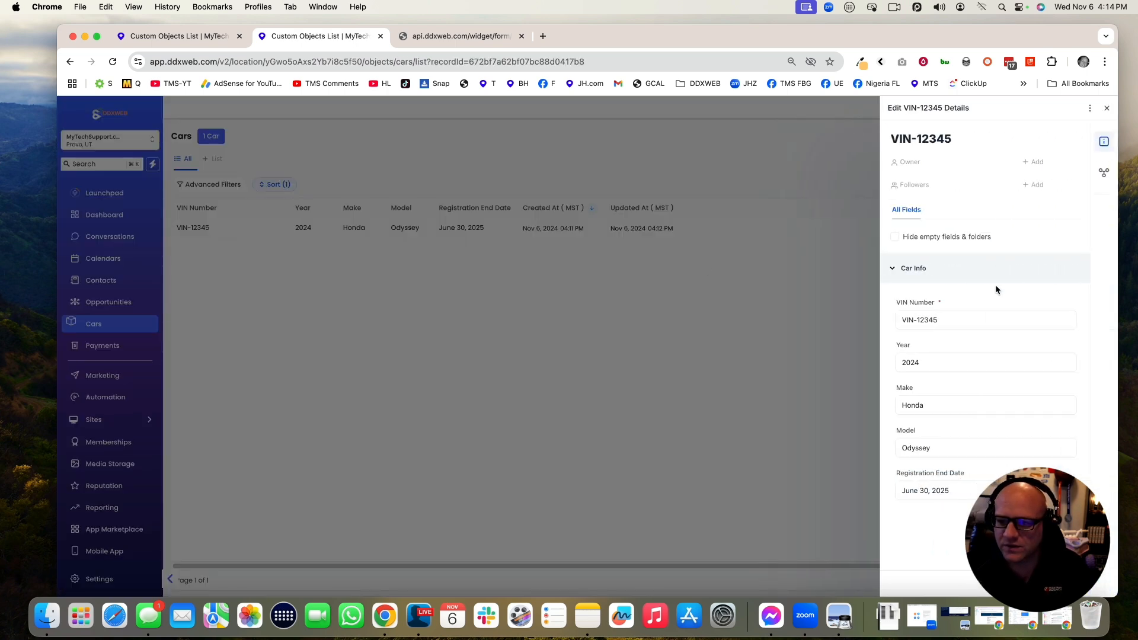
pyautogui.click(1105, 174)
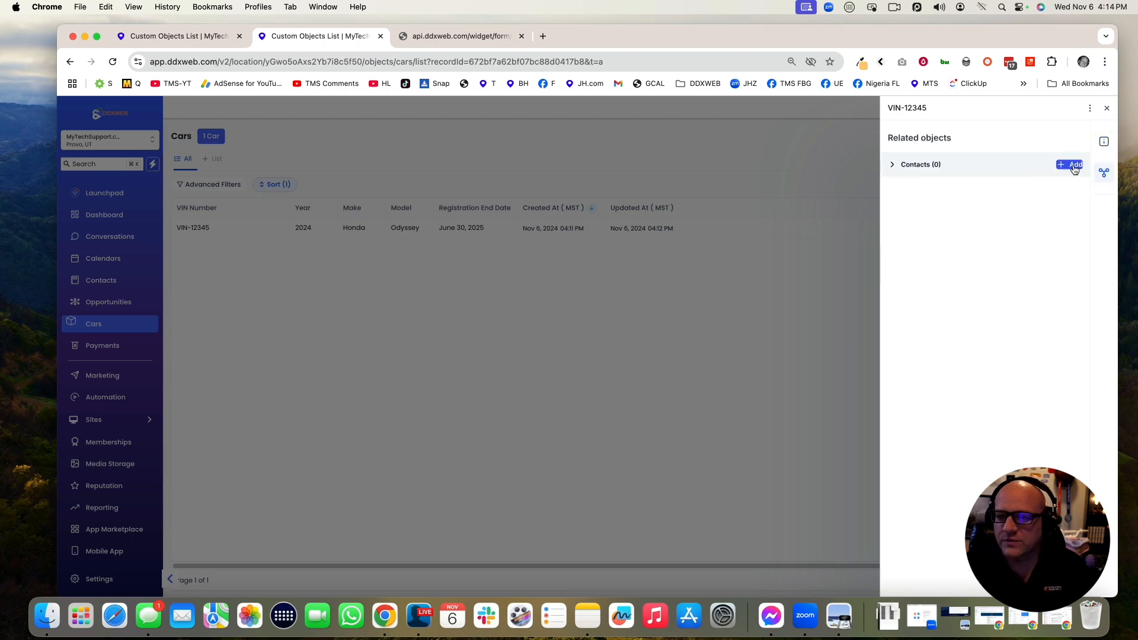
# - Relate the first listed contact to VIN-12345 with the "contacts to cars" label, save the relation and close the record
pyautogui.click(1070, 165)
pyautogui.click(972, 167)
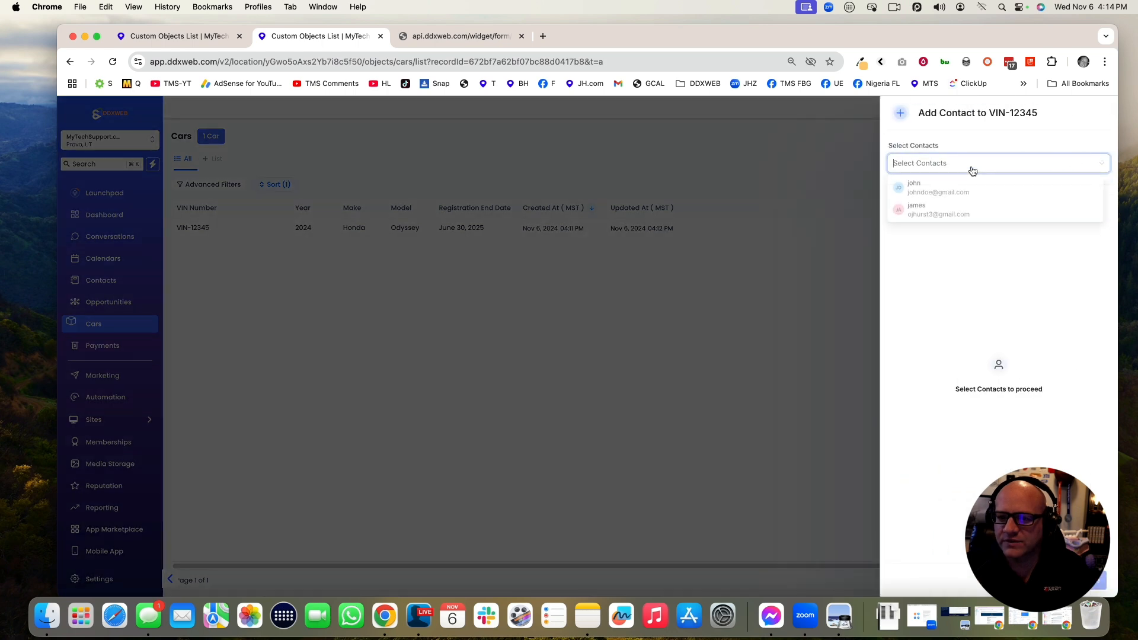
pyautogui.click(920, 194)
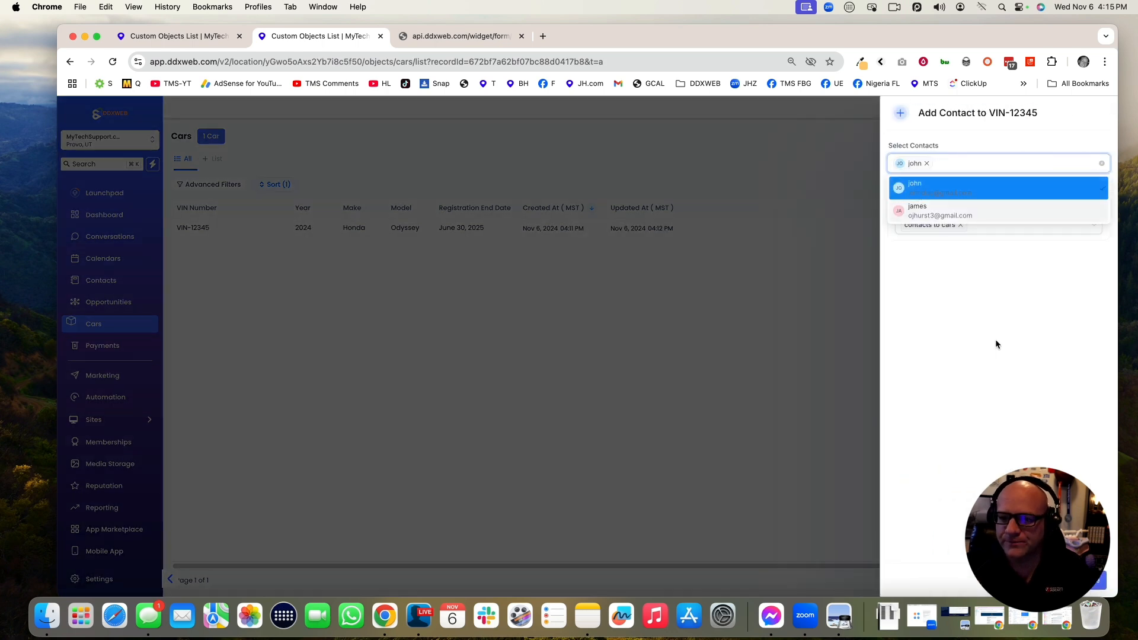
pyautogui.click(995, 340)
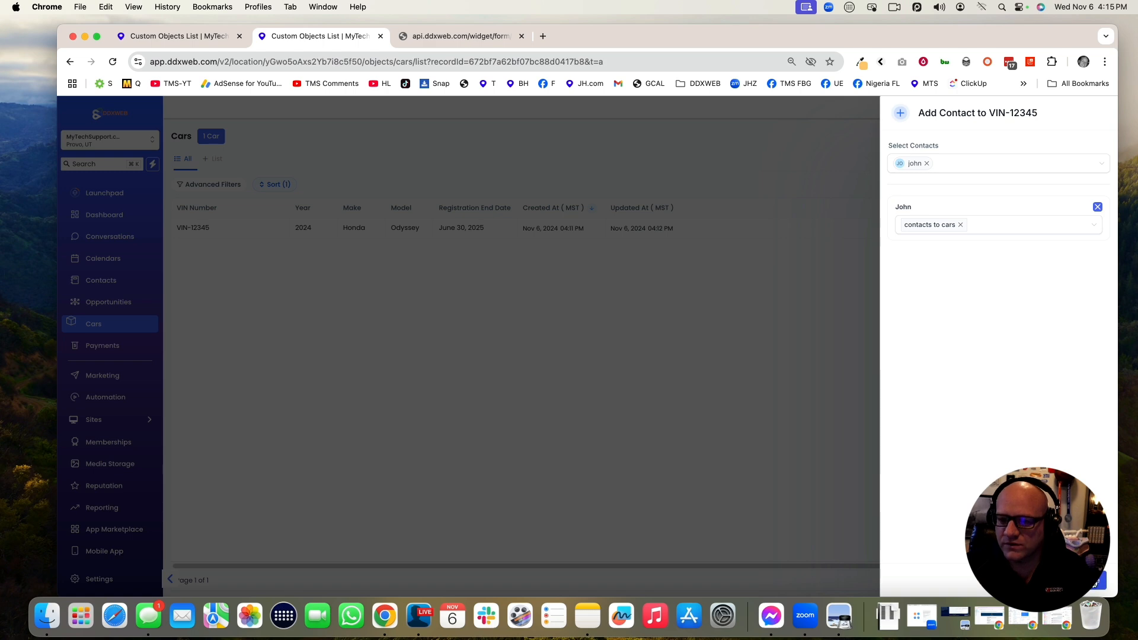
pyautogui.click(1098, 584)
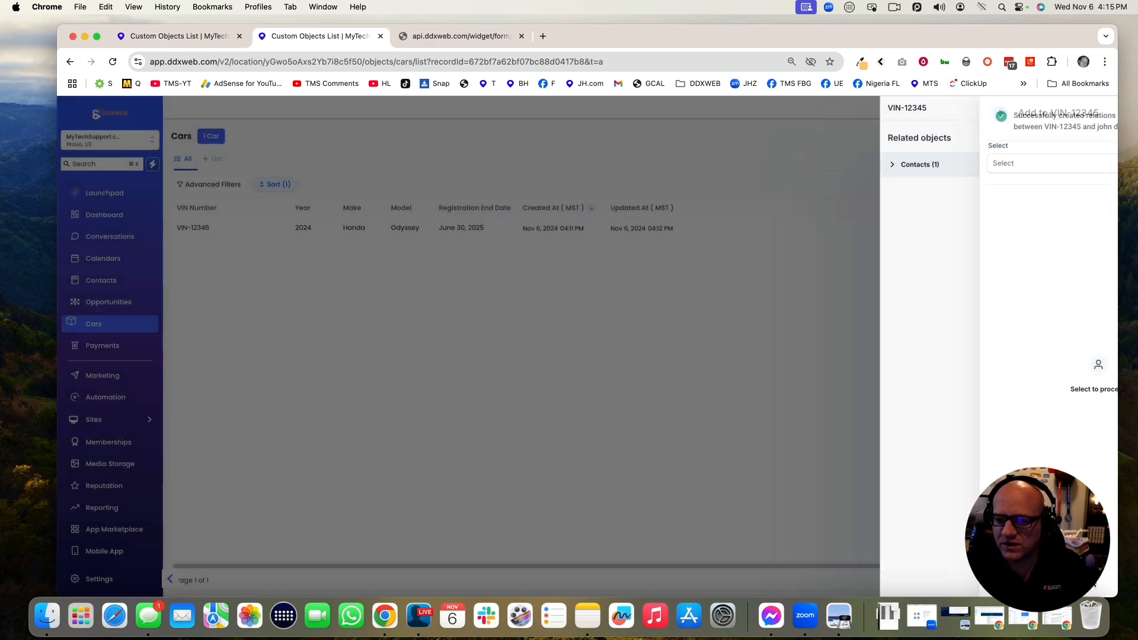
pyautogui.click(789, 310)
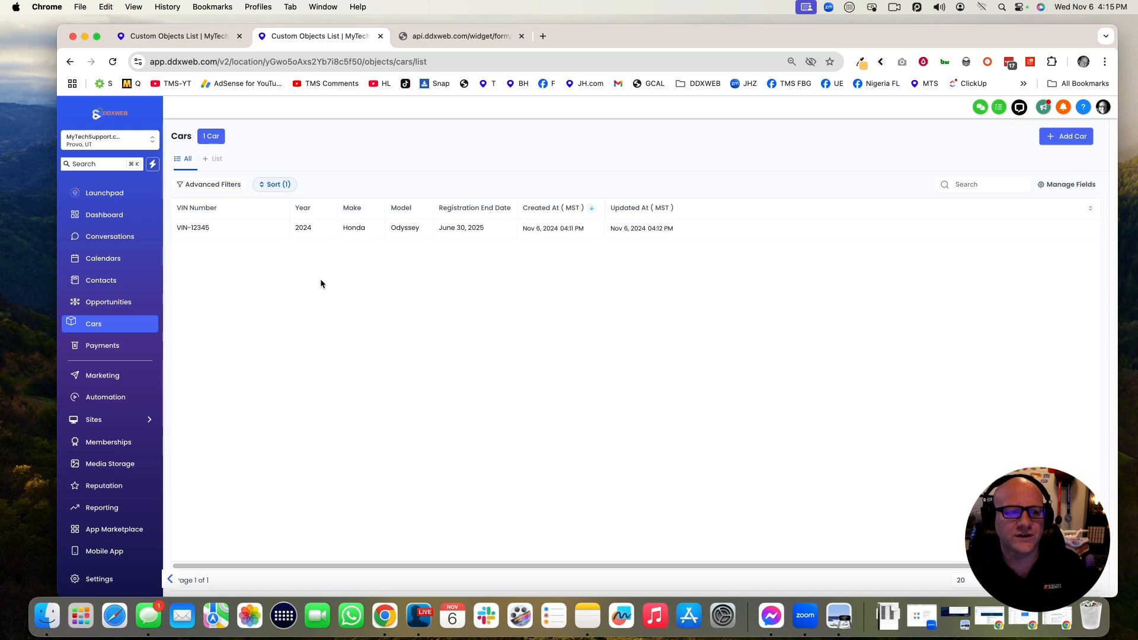
# - Check the first contact's related cars, view the linked VIN-12345 record from there and close it
pyautogui.click(102, 282)
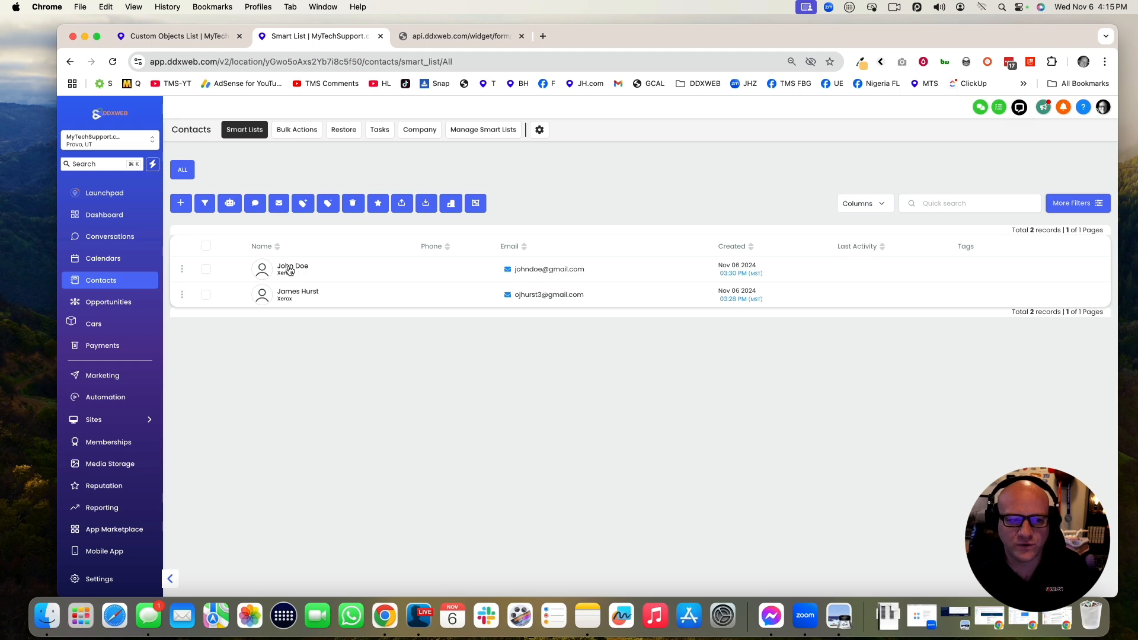
pyautogui.click(288, 267)
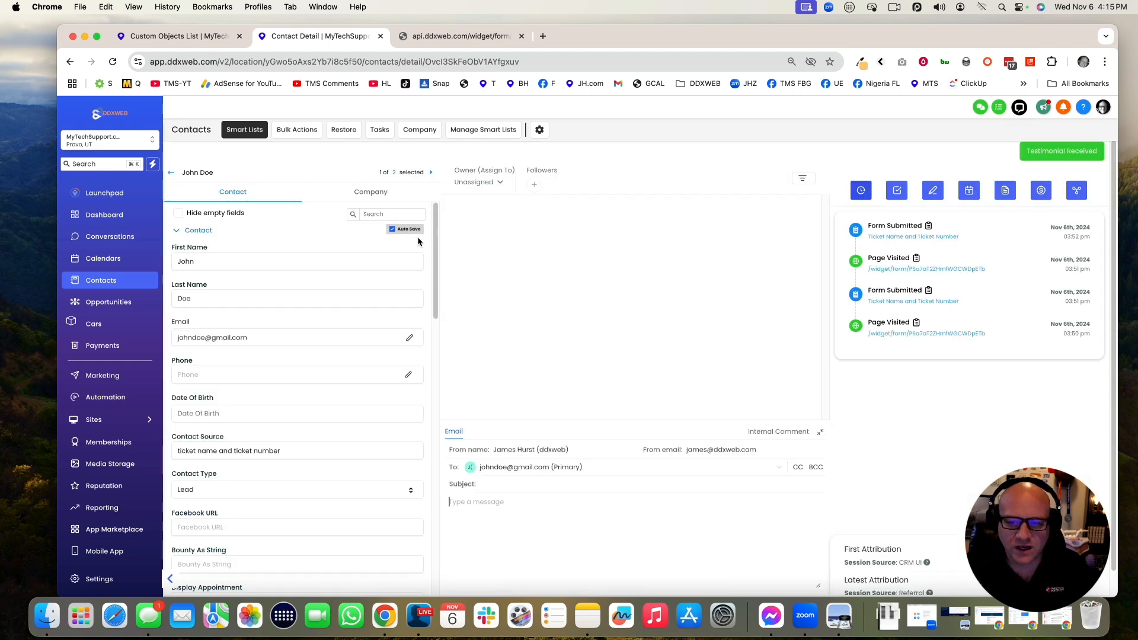
pyautogui.click(1077, 191)
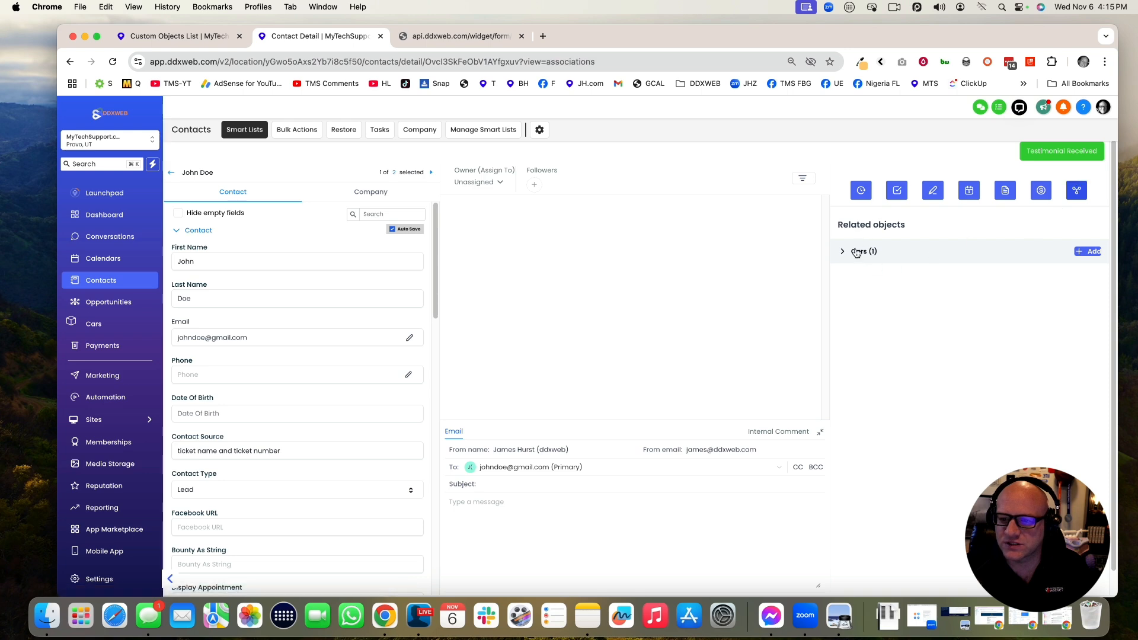
pyautogui.click(844, 252)
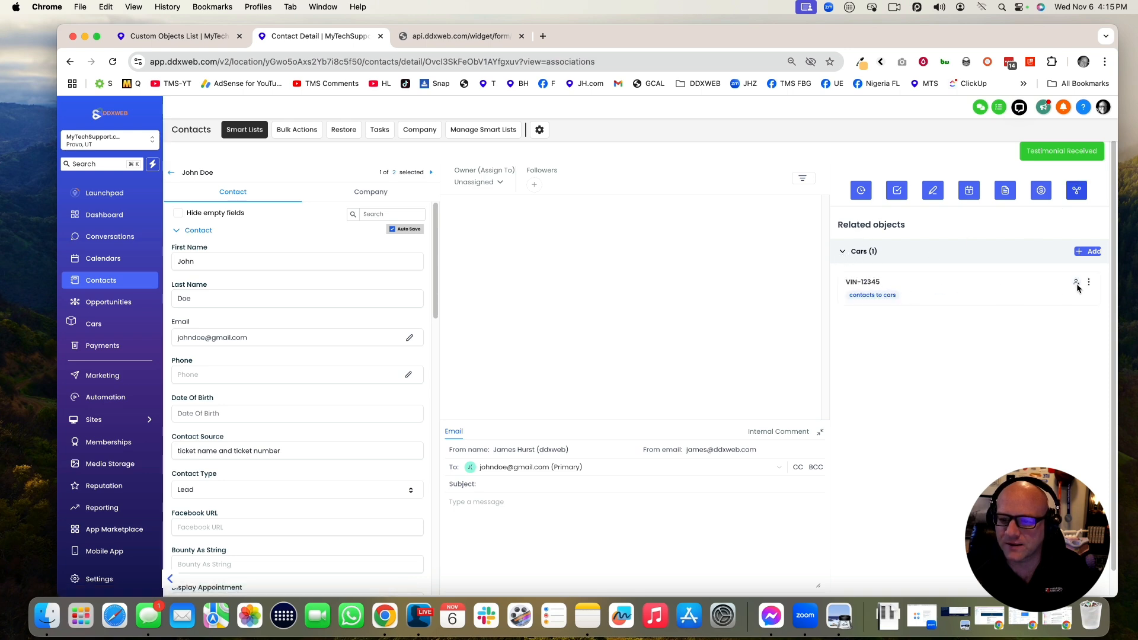
pyautogui.click(852, 285)
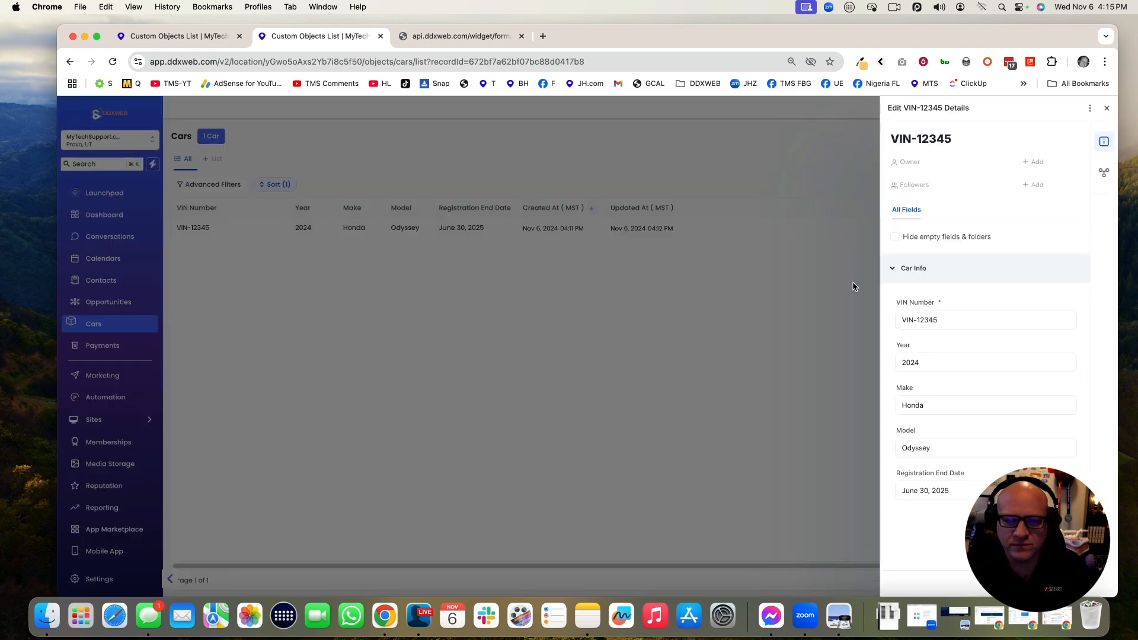
pyautogui.click(572, 307)
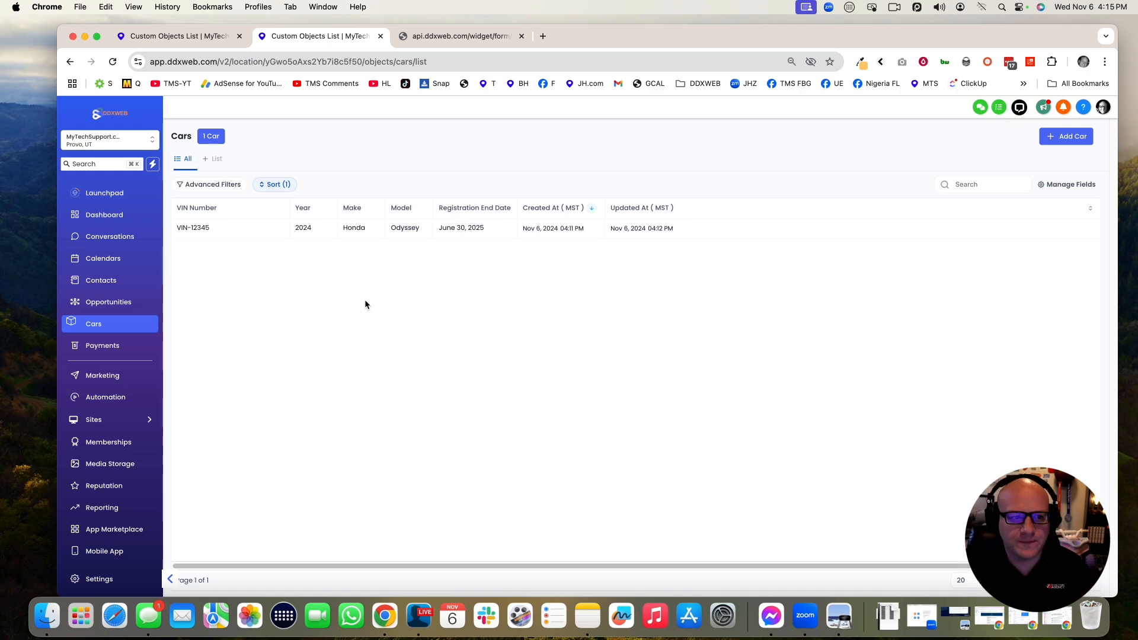
# - Go to the Forms area of Sites in the first browser tab and create a new form from scratch
pyautogui.click(443, 38)
pyautogui.click(201, 35)
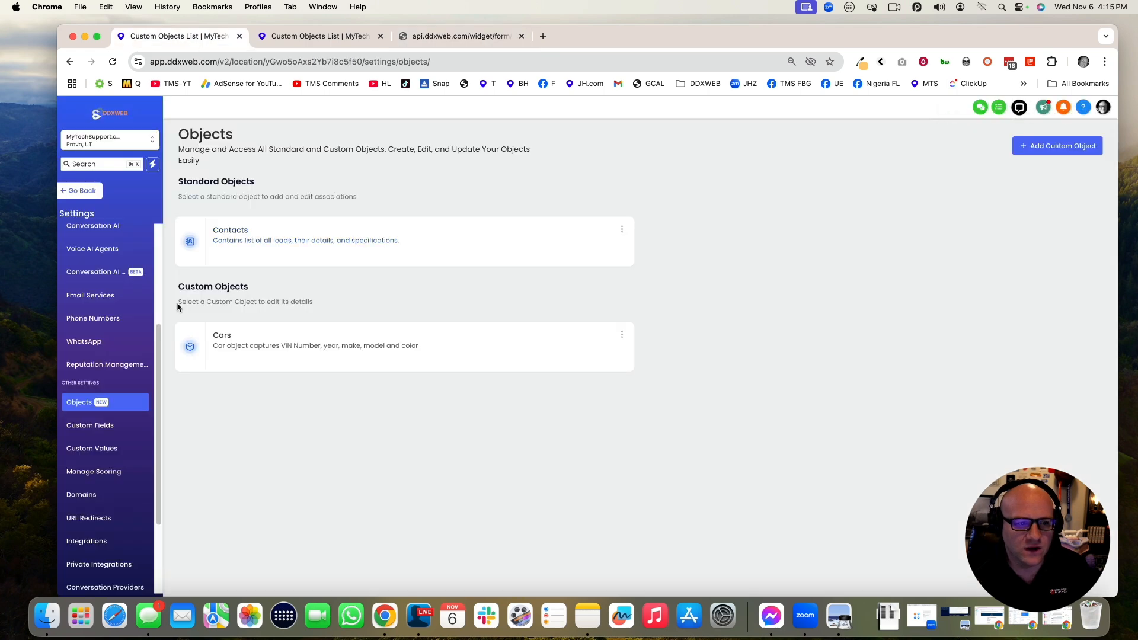
pyautogui.click(88, 193)
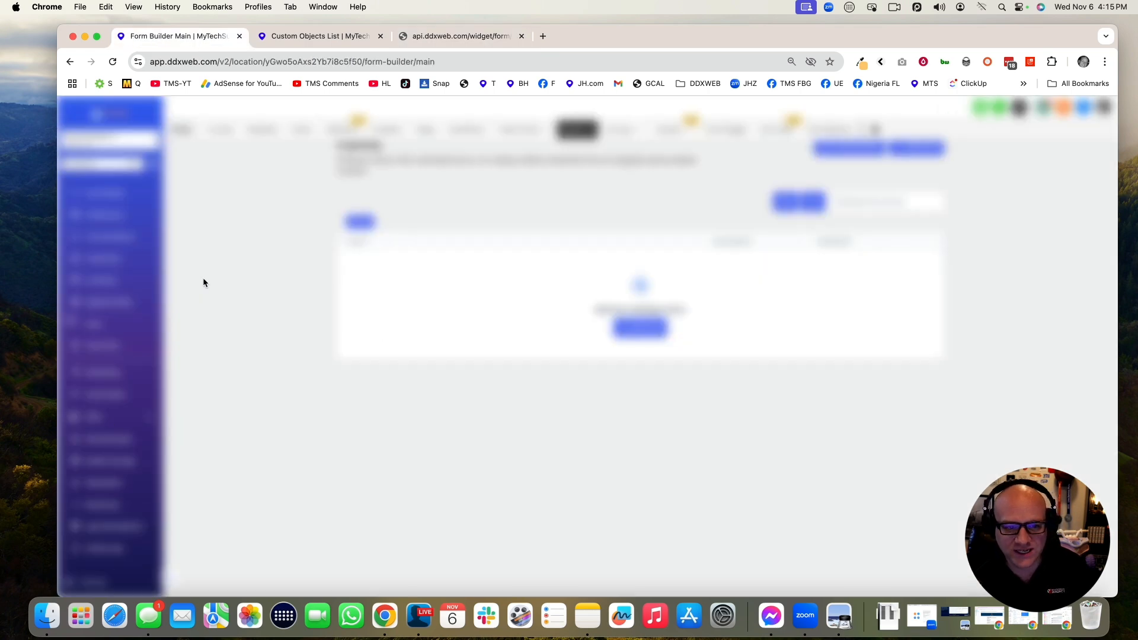
pyautogui.click(106, 426)
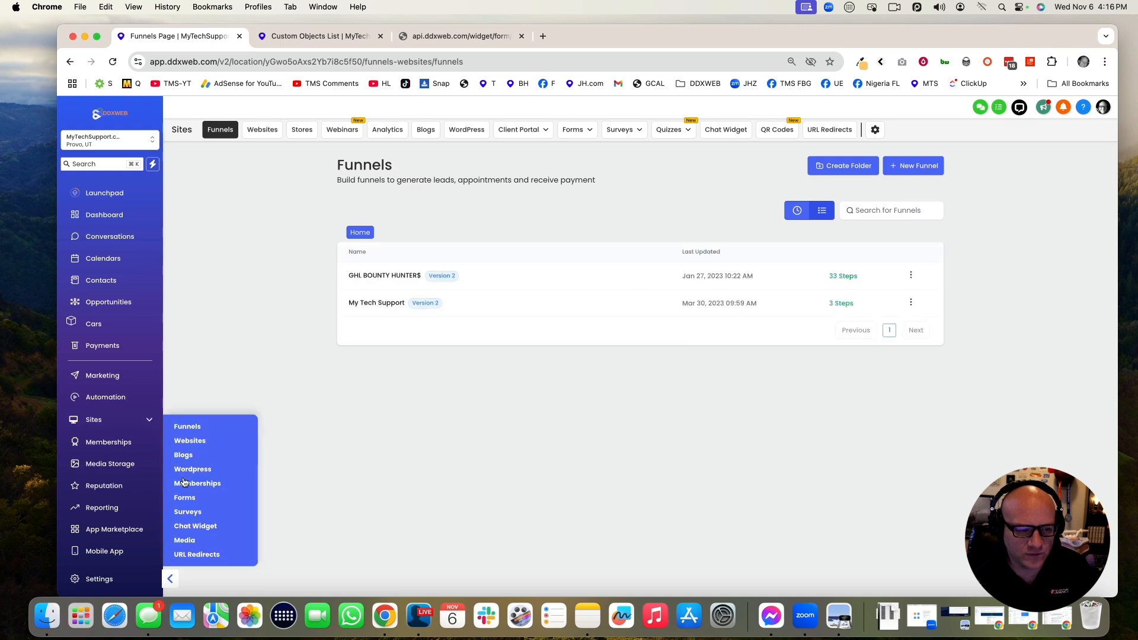
pyautogui.click(184, 498)
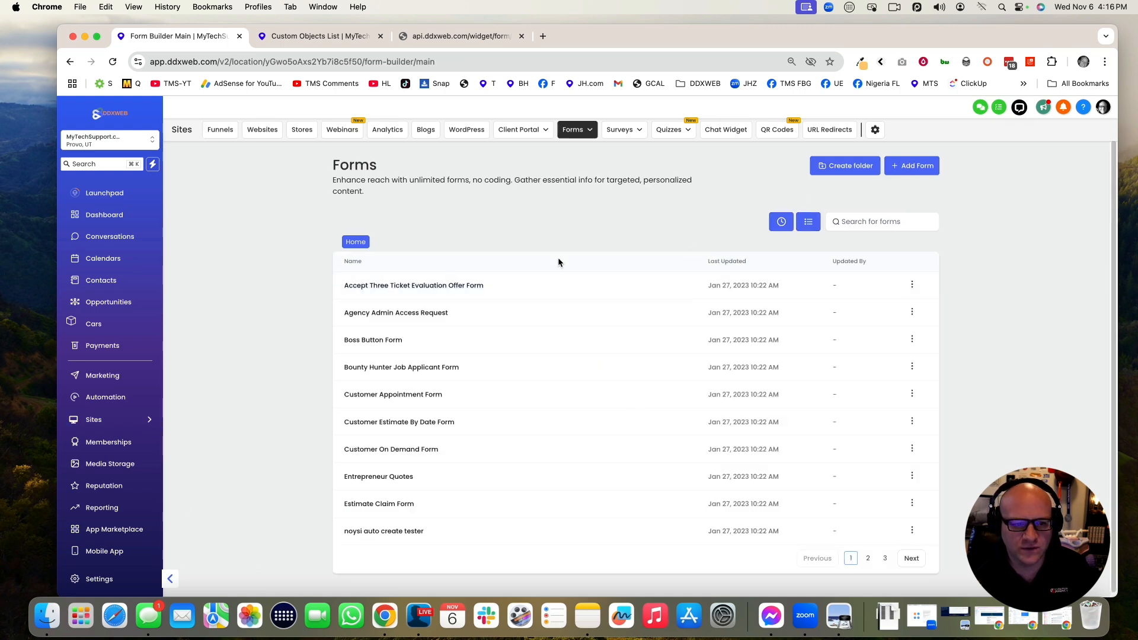
pyautogui.click(913, 166)
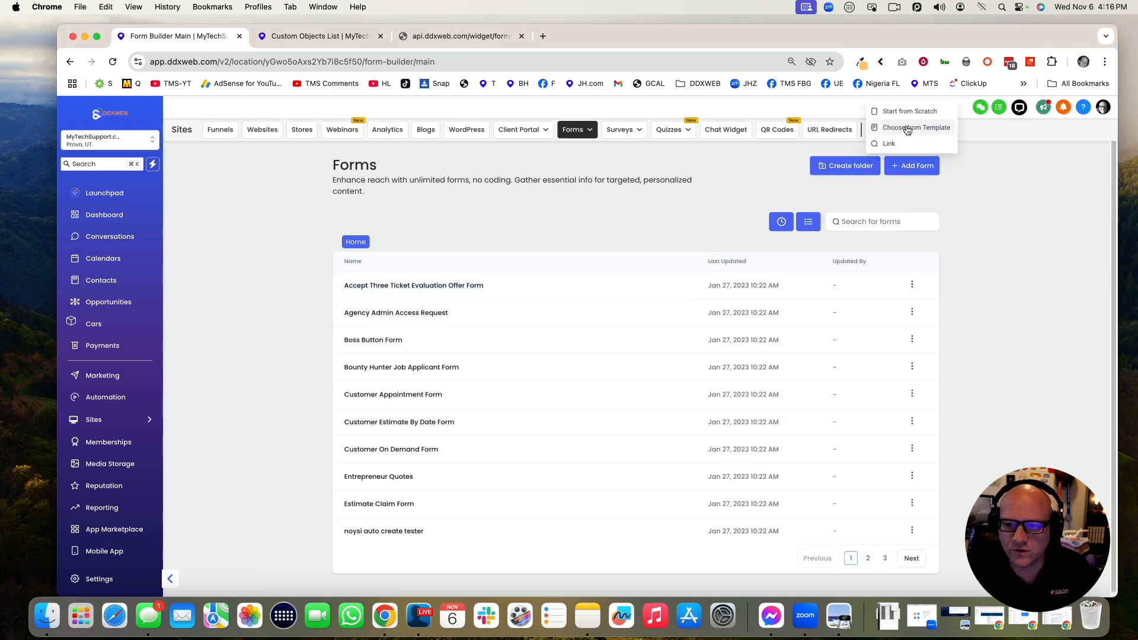
pyautogui.click(886, 111)
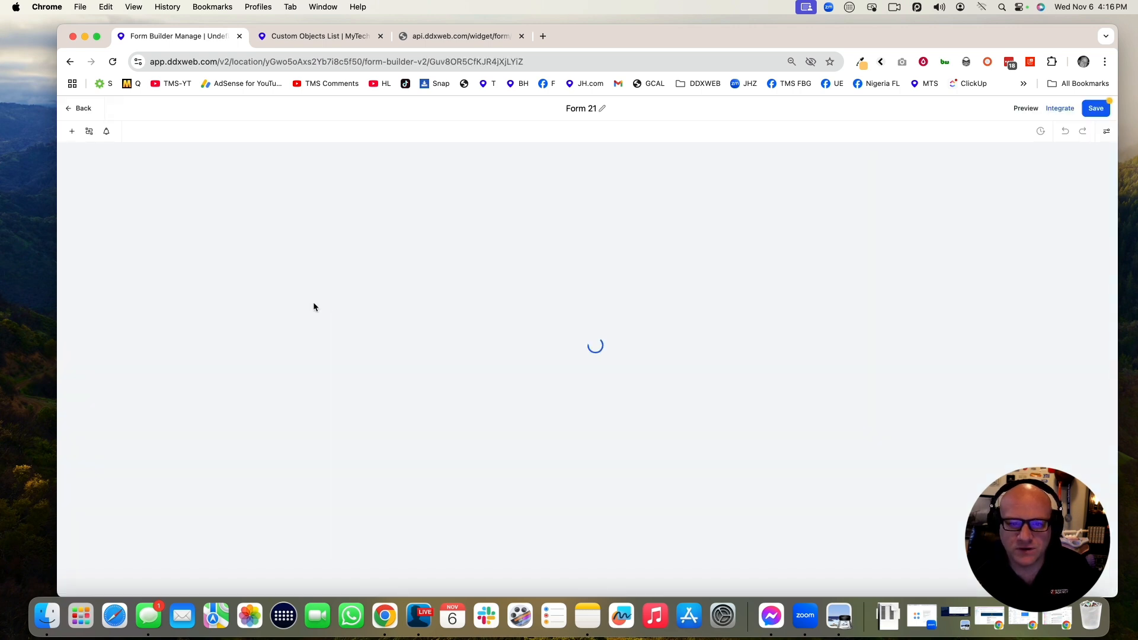
# - Look through the Quick Add form elements for ones relating to the Cars custom object
pyautogui.click(72, 132)
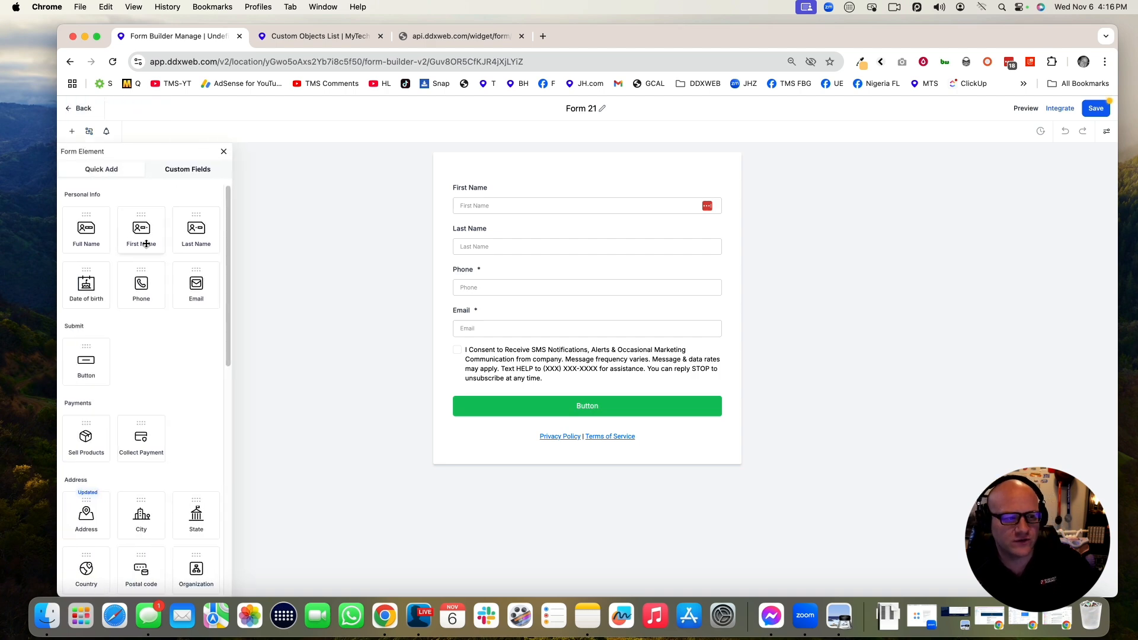
pyautogui.scroll(-12, 197, 396)
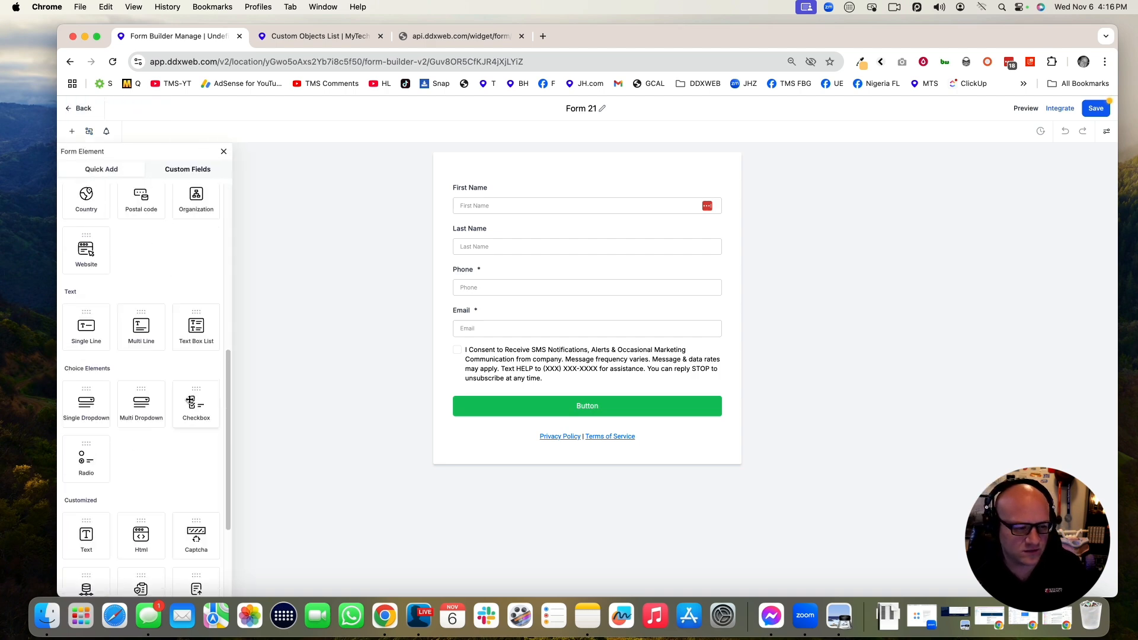
pyautogui.scroll(-1, 189, 399)
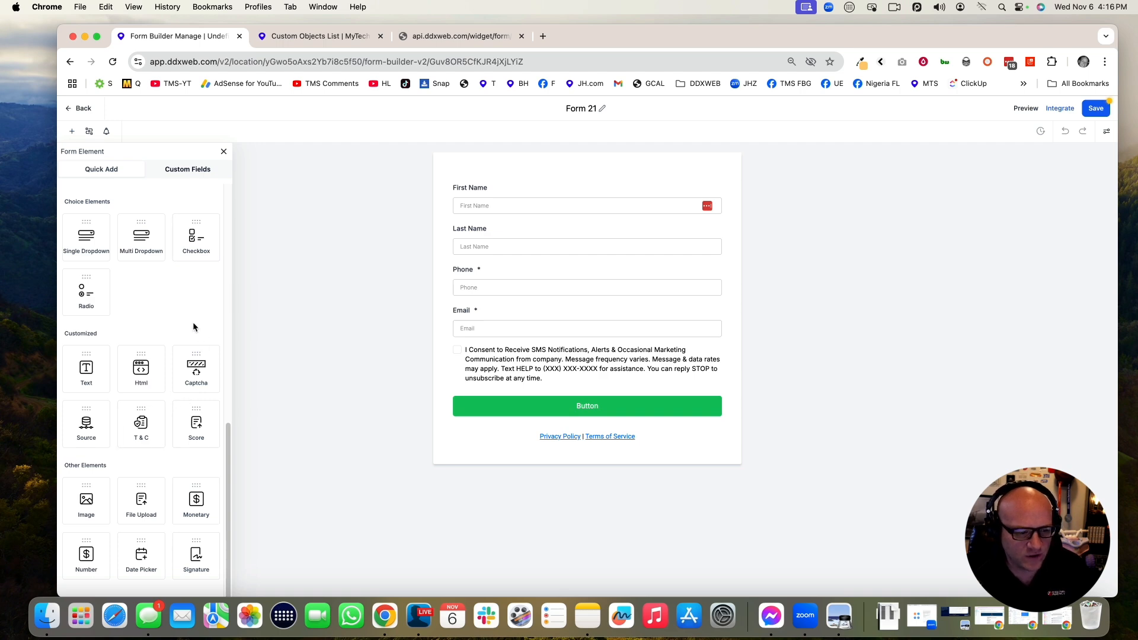
# - Check which object types the form's custom fields can come from, and leave the form builder discarding unsaved work
pyautogui.click(198, 176)
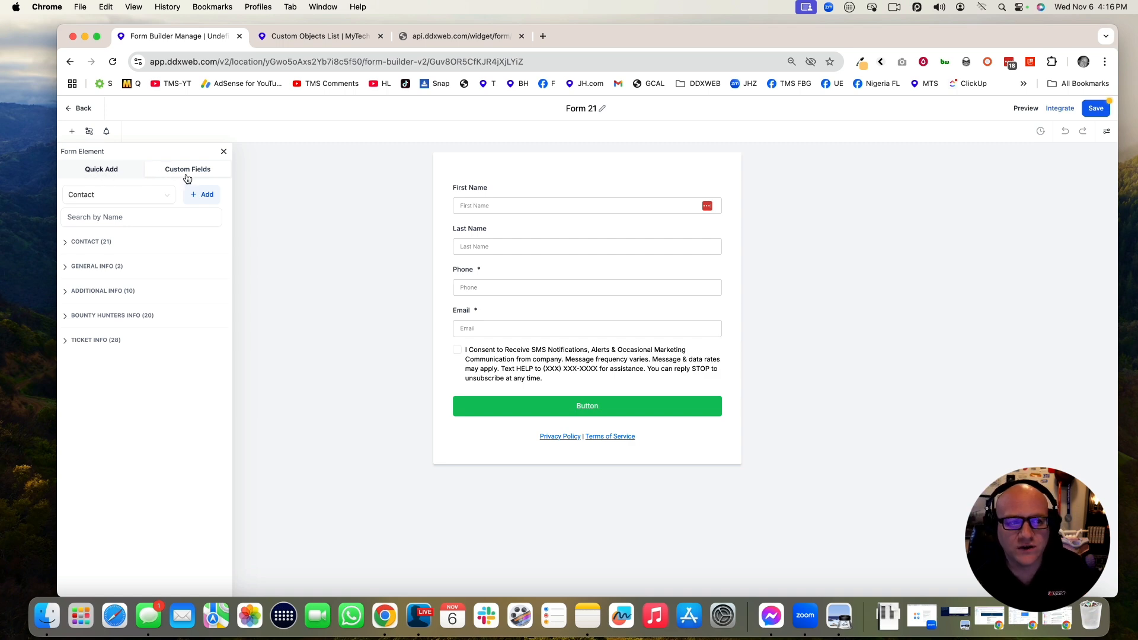
pyautogui.click(143, 198)
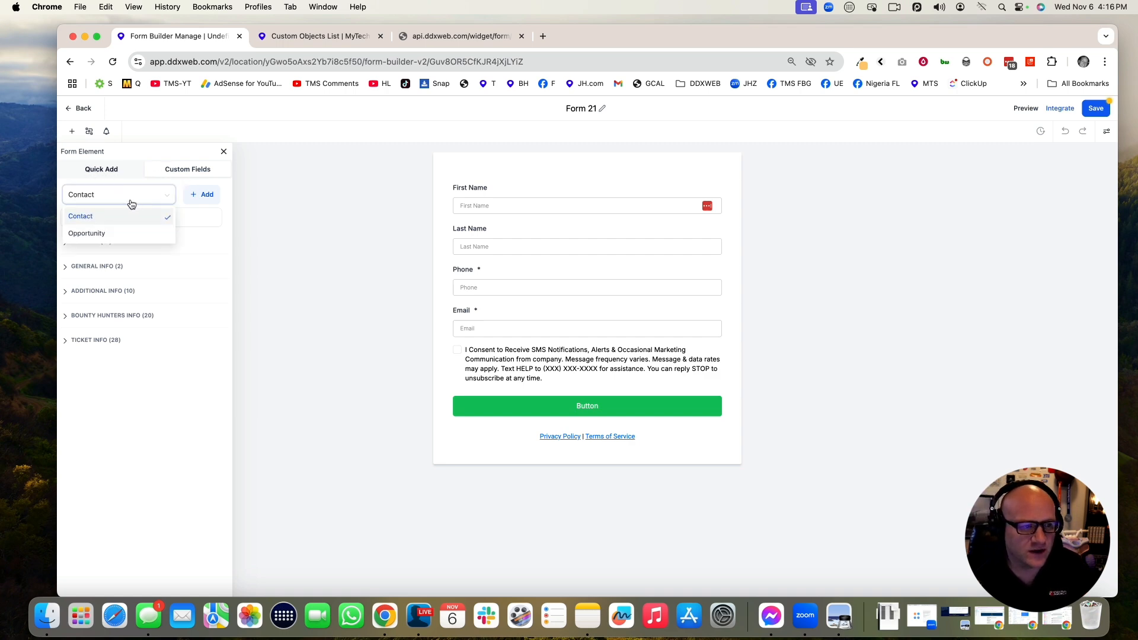
pyautogui.click(132, 201)
pyautogui.click(127, 200)
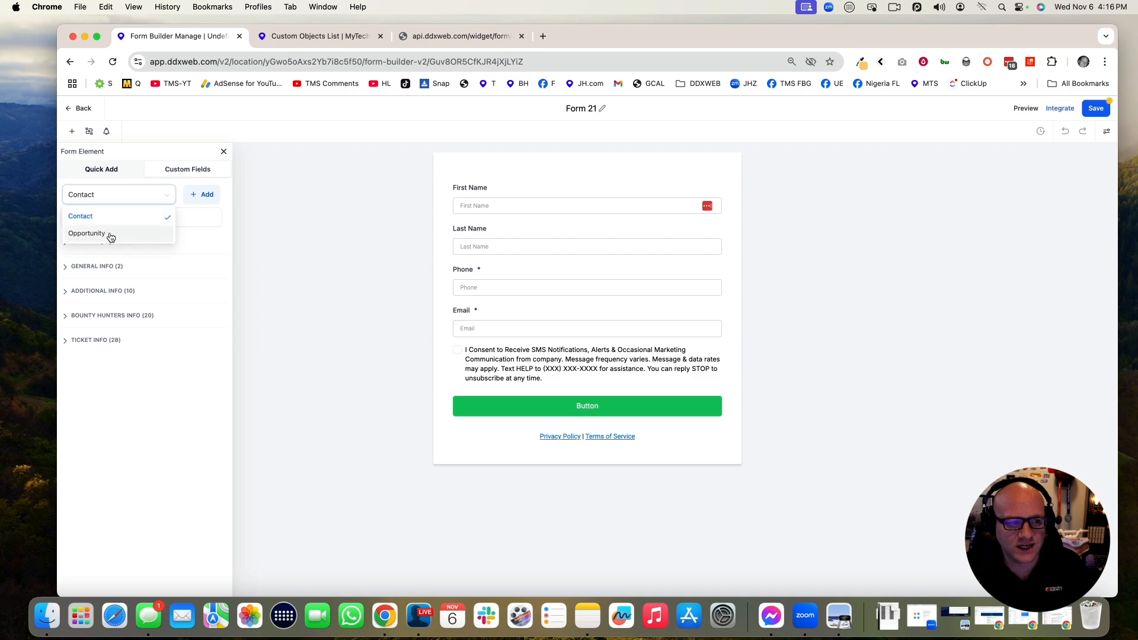
pyautogui.click(121, 199)
pyautogui.click(120, 198)
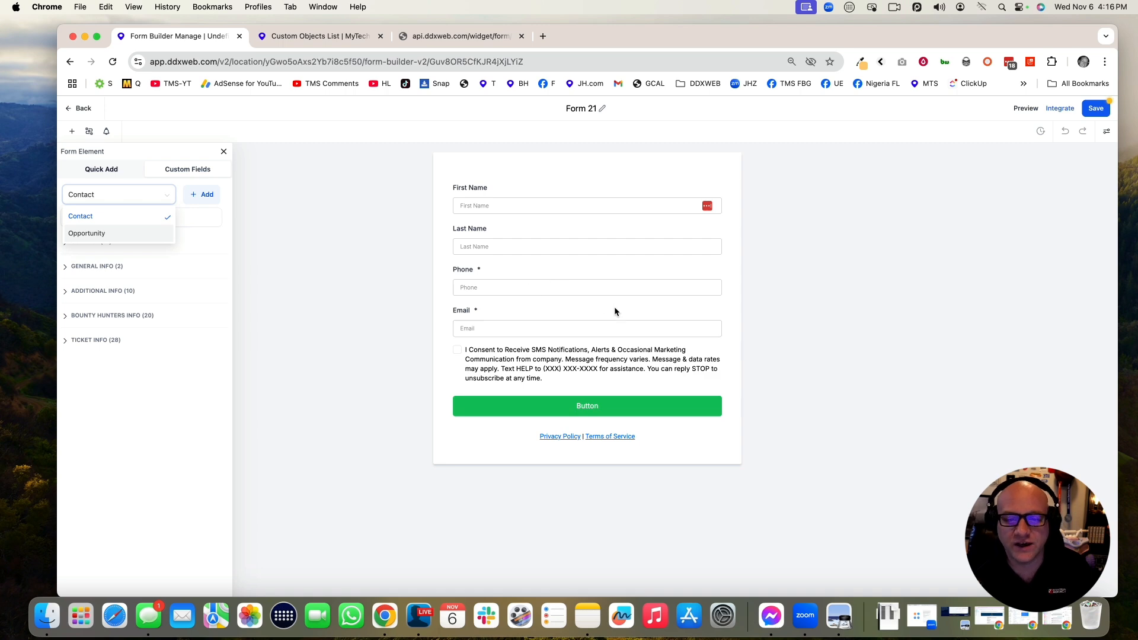
pyautogui.click(382, 261)
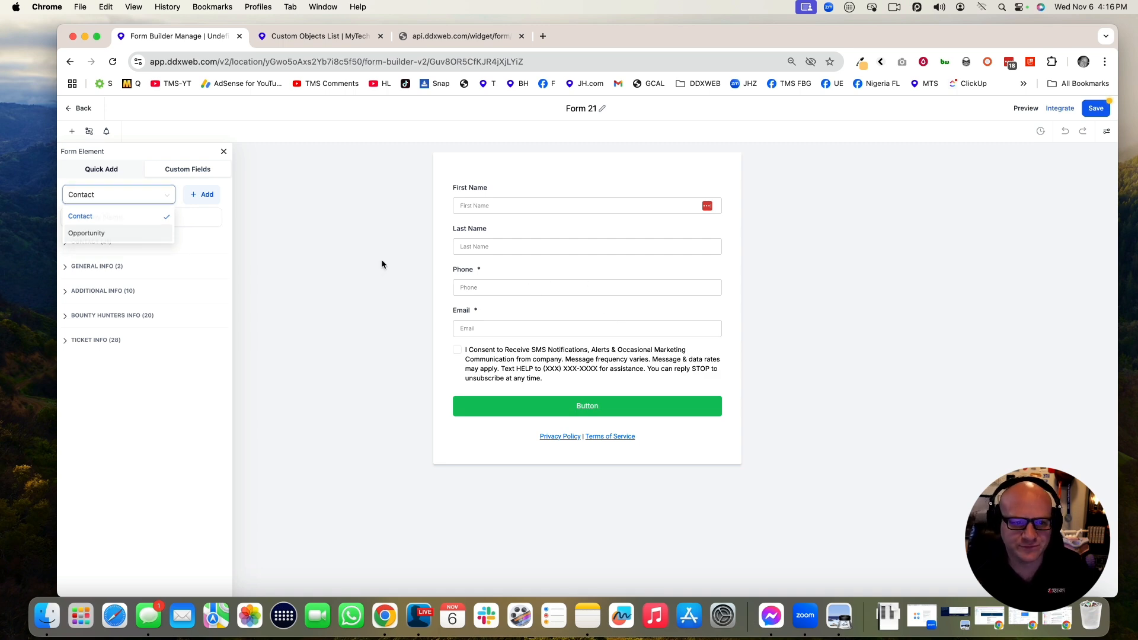
pyautogui.click(83, 109)
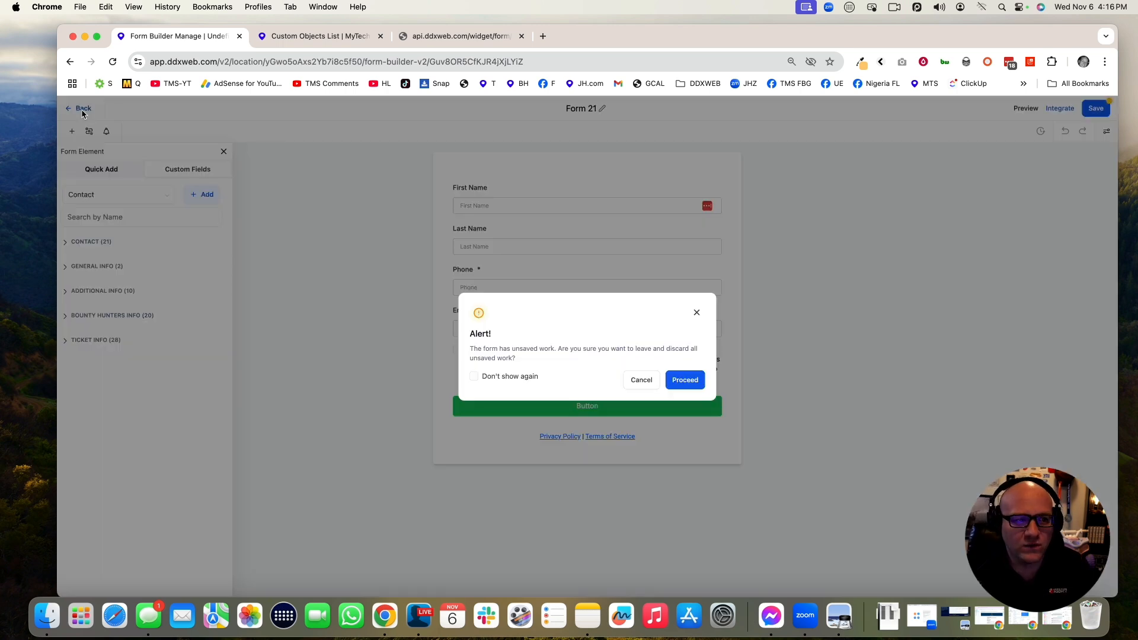
pyautogui.click(702, 388)
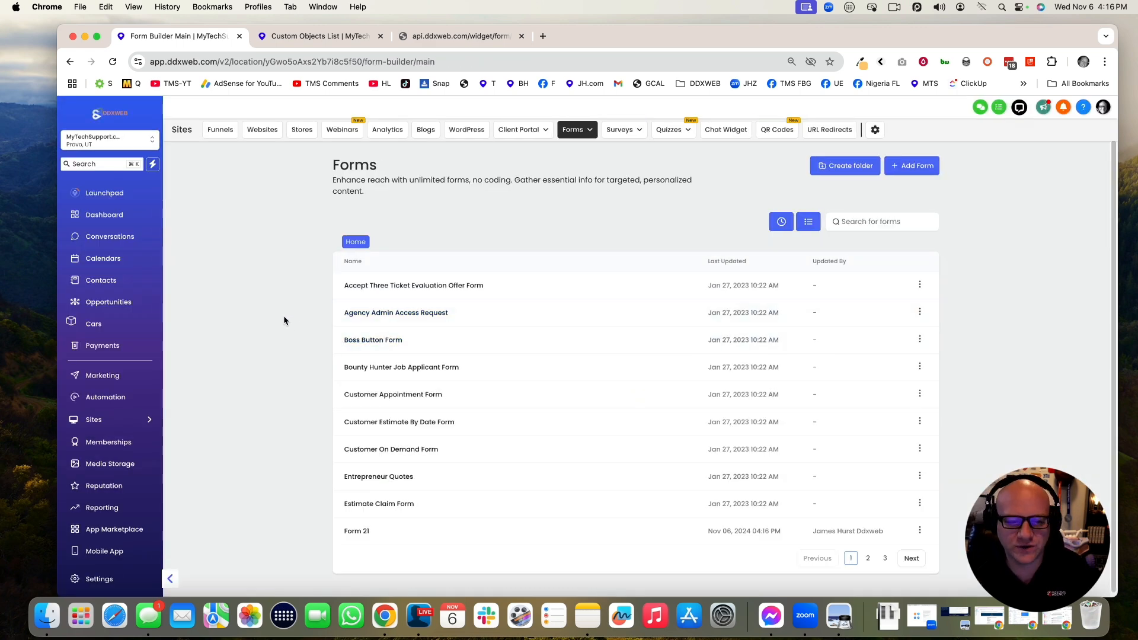
# - Go to the Automation area, create a new workflow from scratch and dismiss the multiple-opportunities notice
pyautogui.click(109, 401)
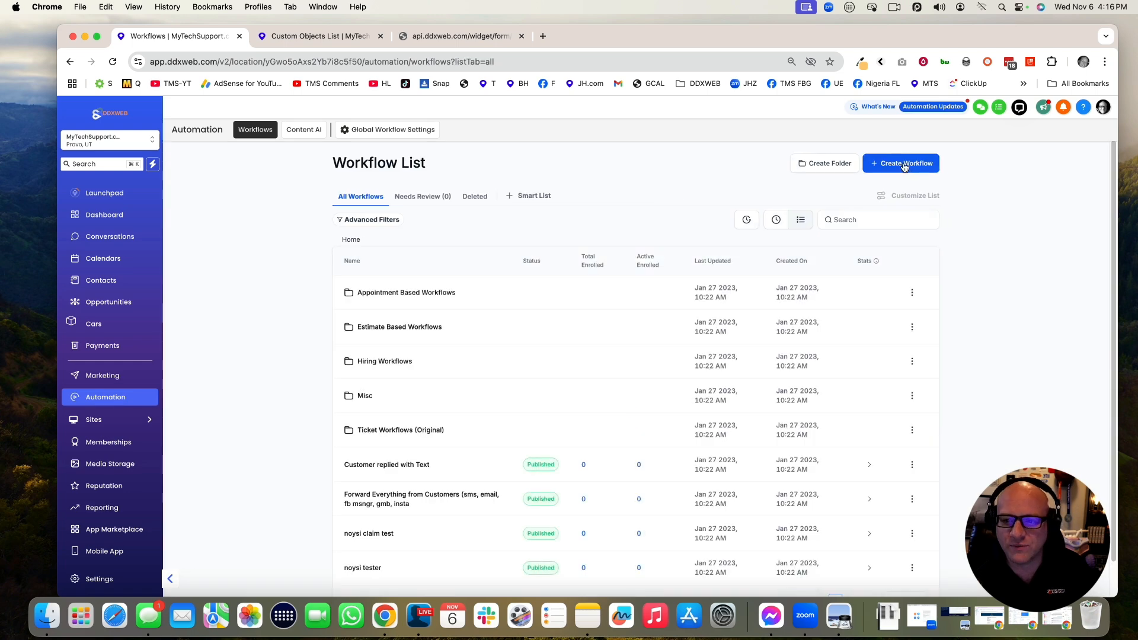
pyautogui.click(906, 168)
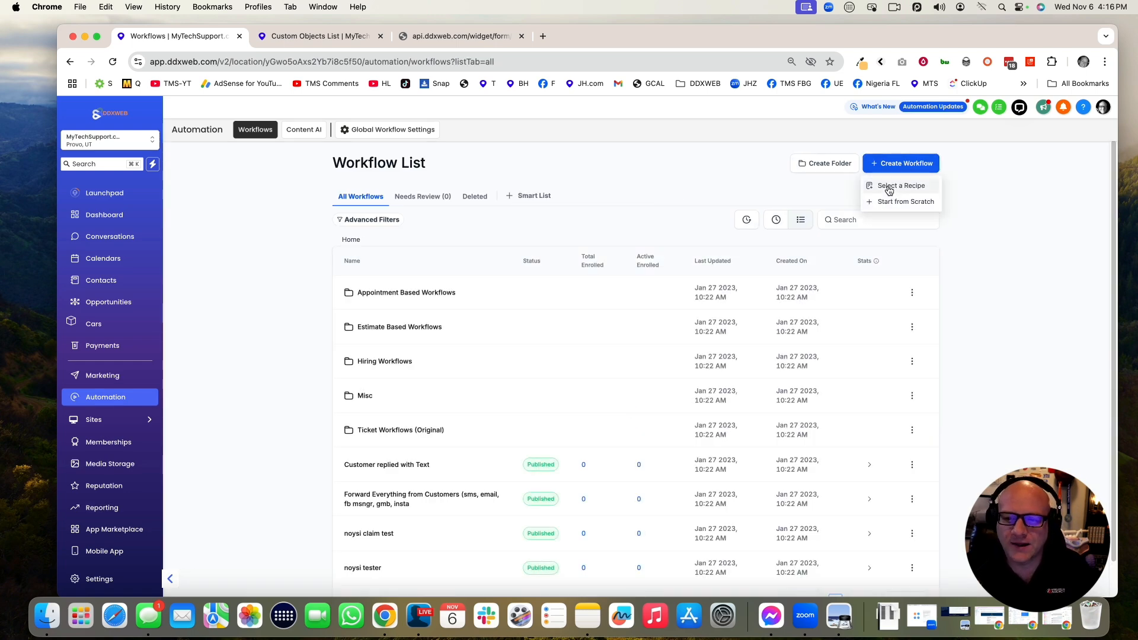
pyautogui.click(889, 202)
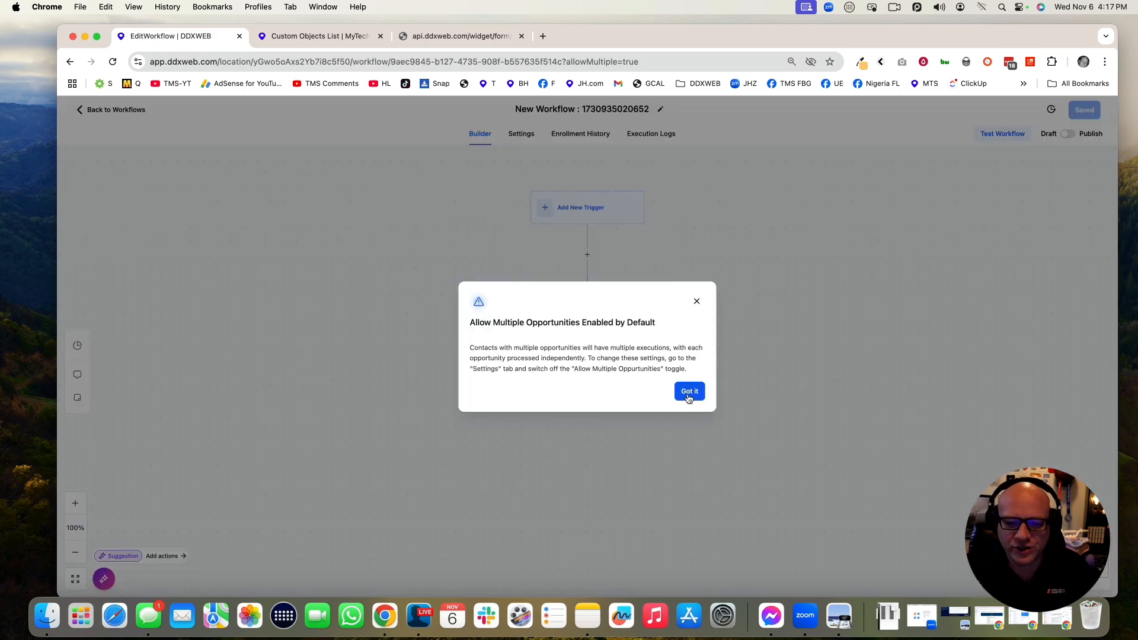
pyautogui.click(688, 394)
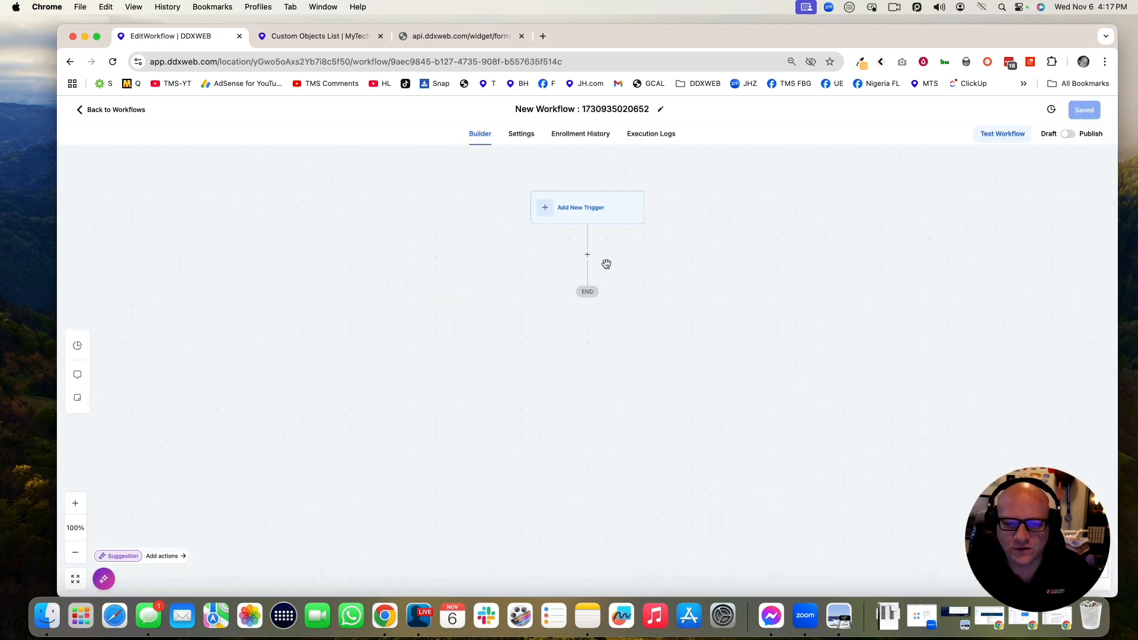
# - Search the new workflow's triggers for "ticket created", "ticket m" and "contact", and return to the workflow list without adding one
pyautogui.click(585, 217)
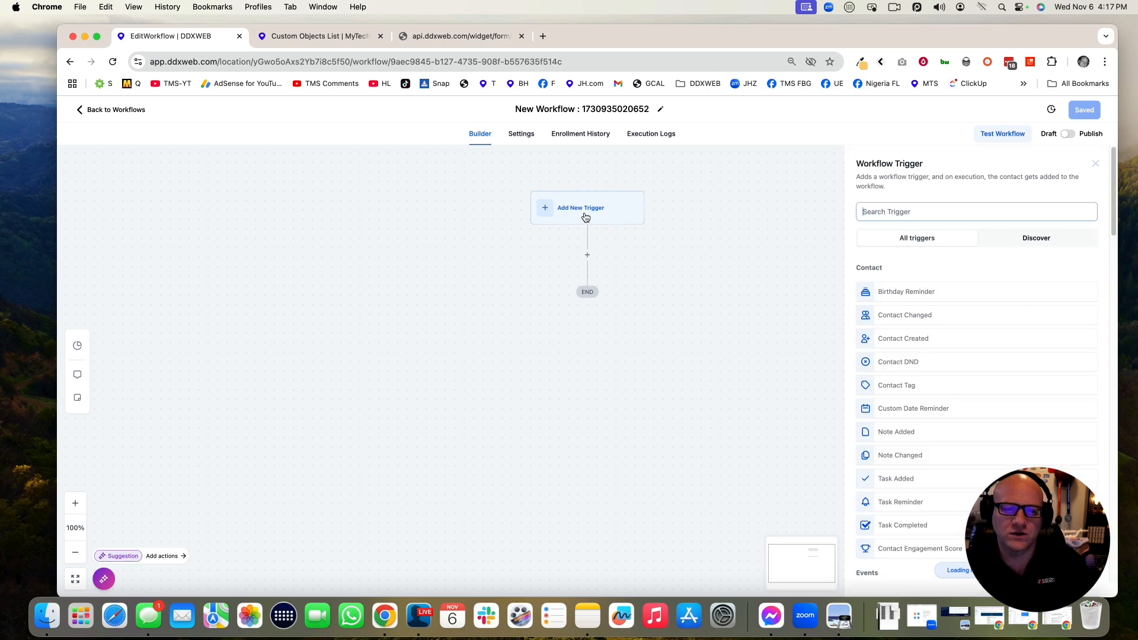
pyautogui.click(928, 212)
pyautogui.write('car')
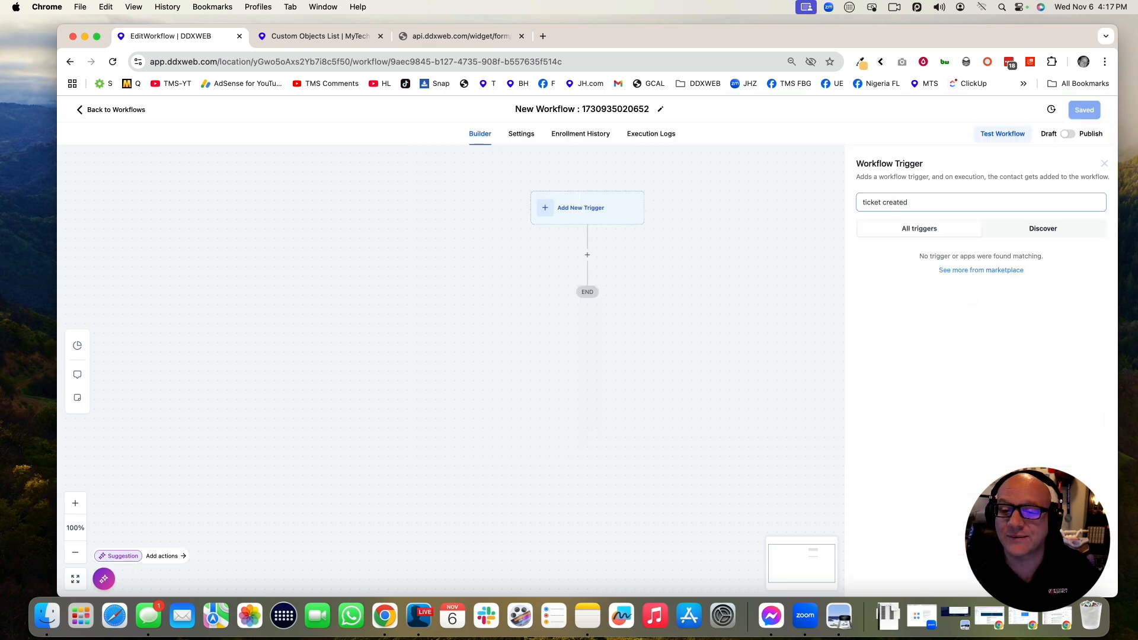
pyautogui.press('super+a')
pyautogui.press('BackSpace')
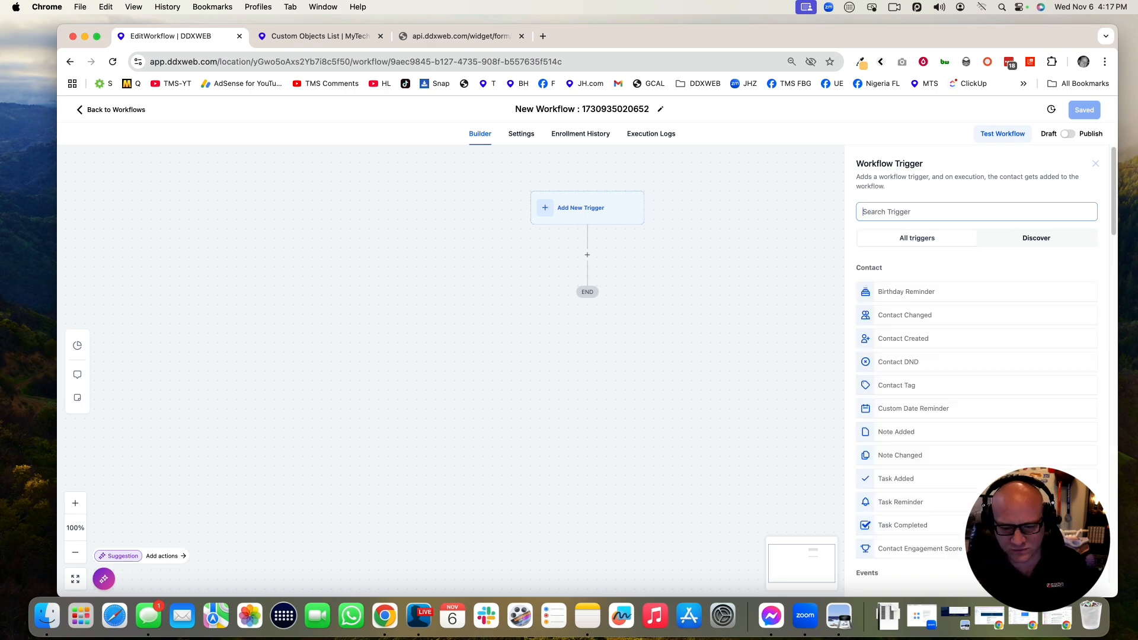
pyautogui.write('ticket m')
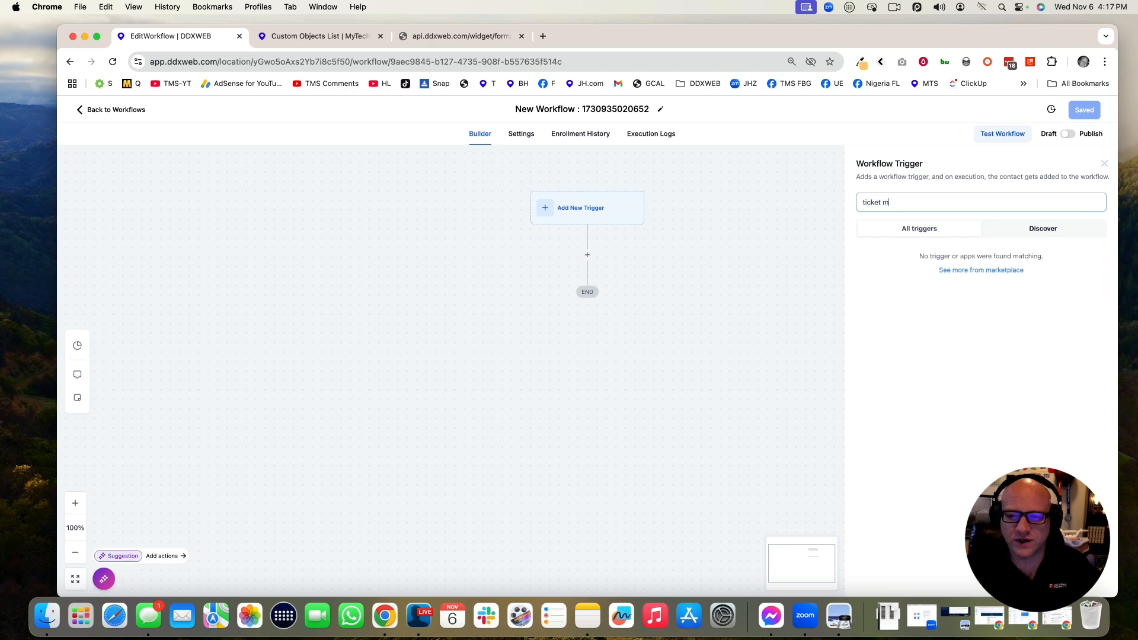
pyautogui.press('super+a')
pyautogui.write('contact')
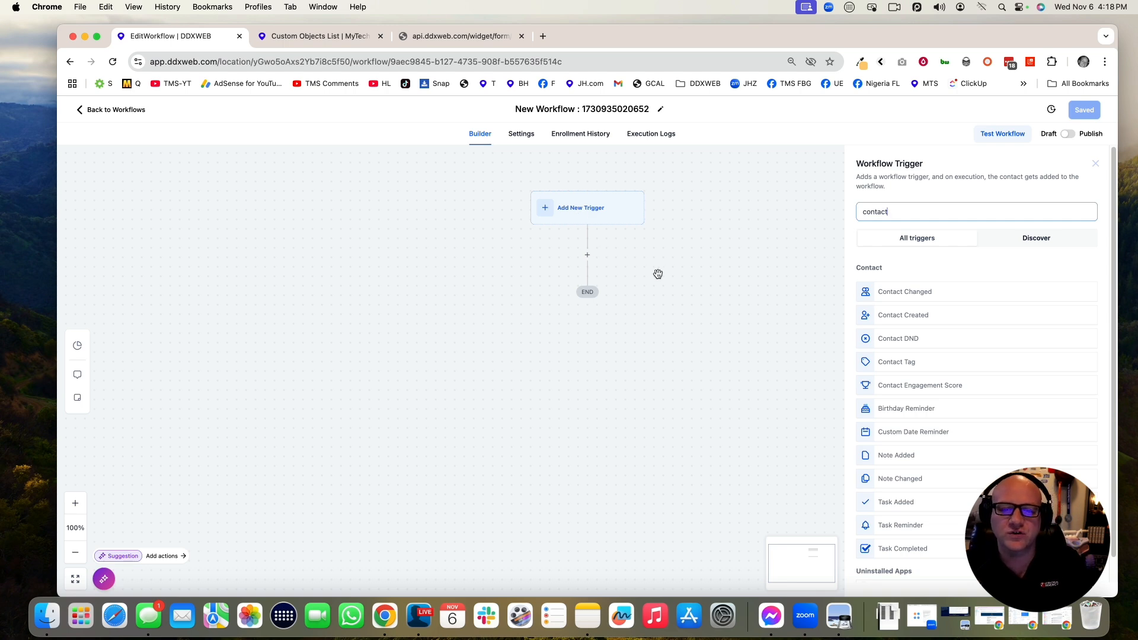
pyautogui.click(1095, 164)
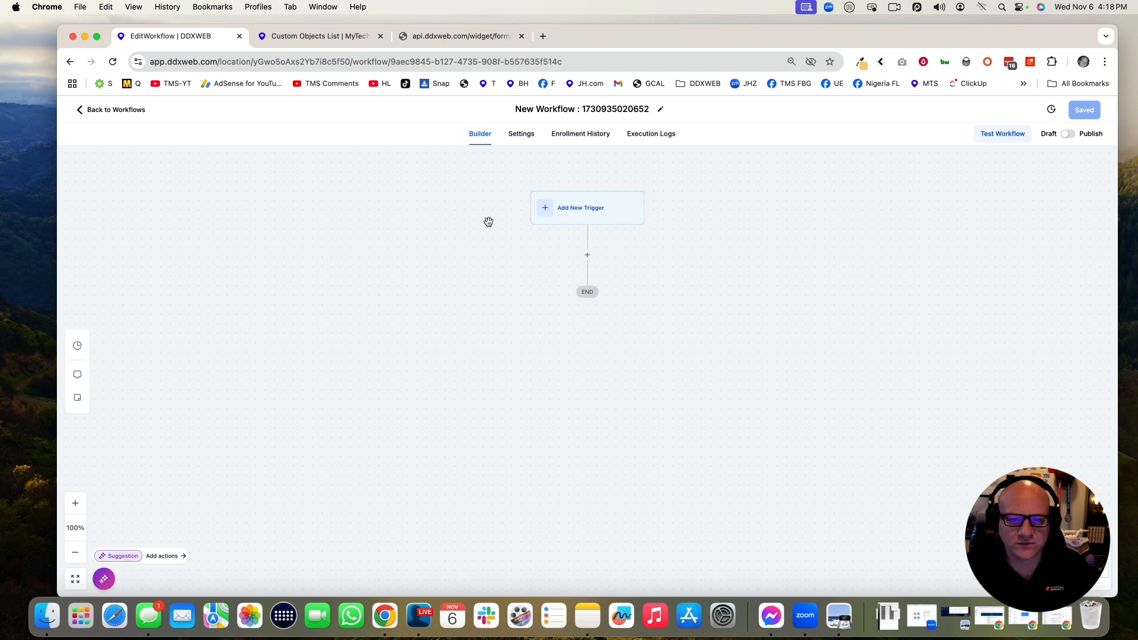
pyautogui.click(107, 111)
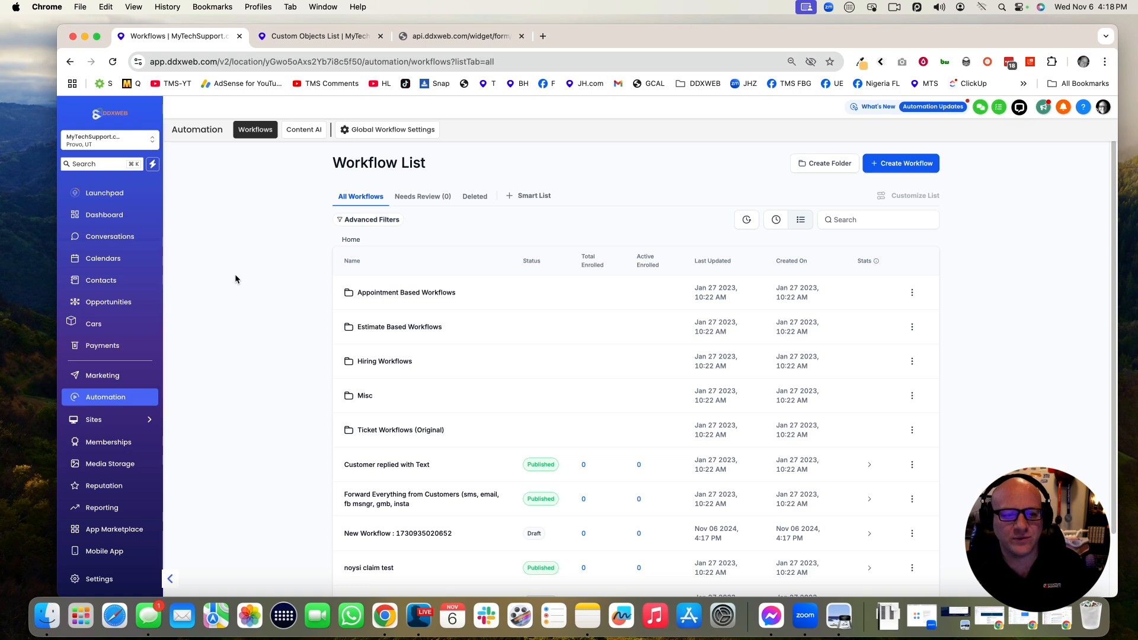
# - Open the first listed contact's record and search its fields for "year" to review the car year fields
pyautogui.click(108, 283)
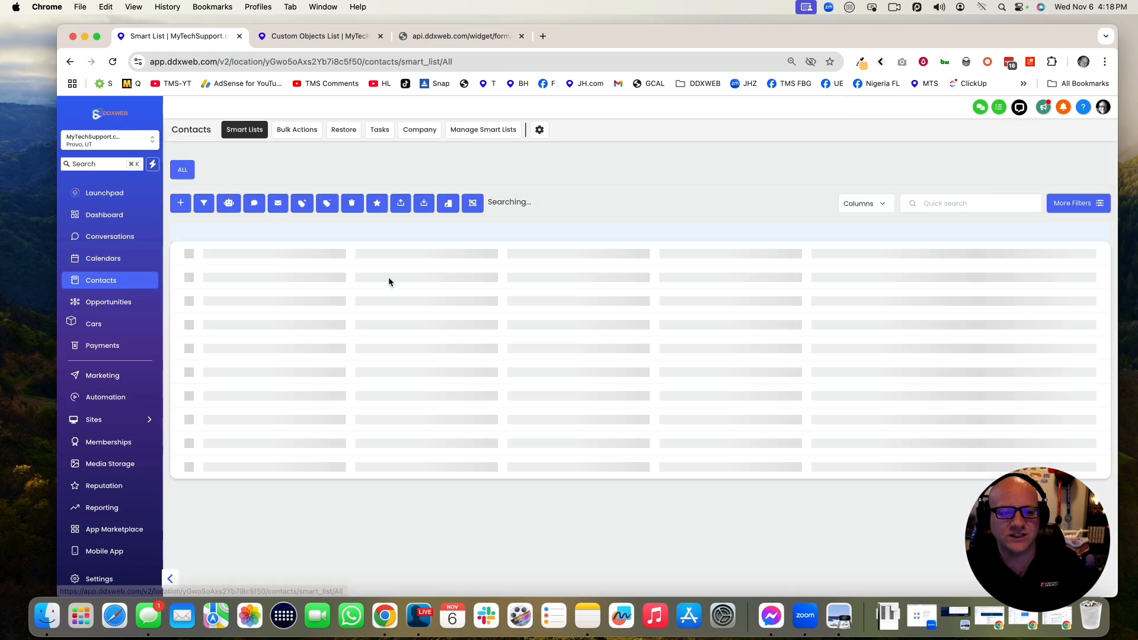
pyautogui.click(302, 267)
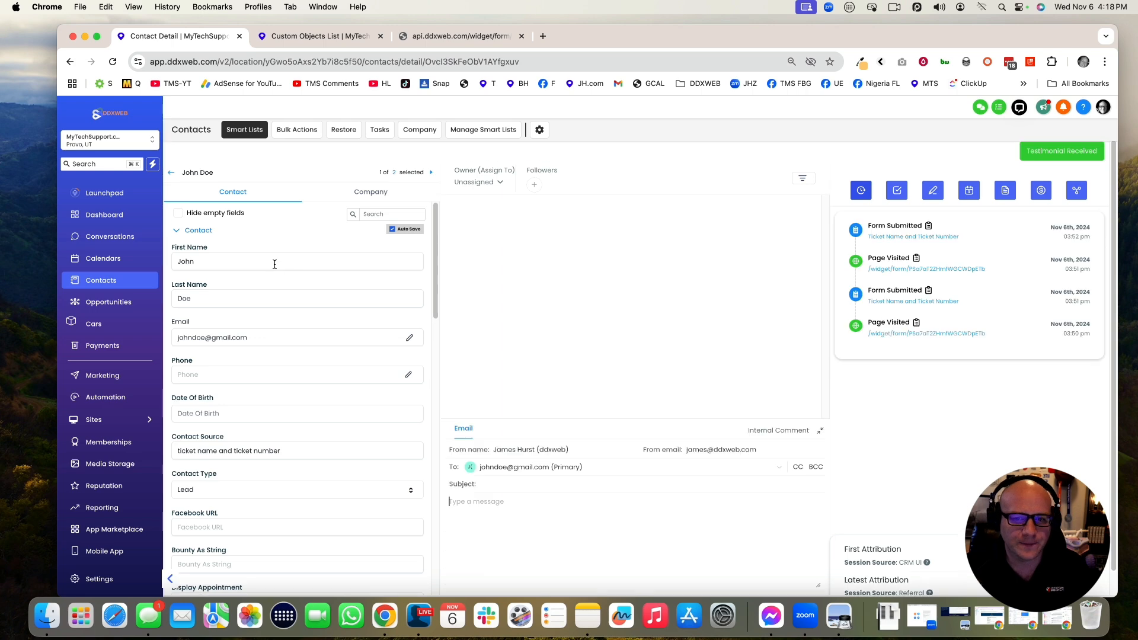
pyautogui.click(378, 214)
pyautogui.write('year')
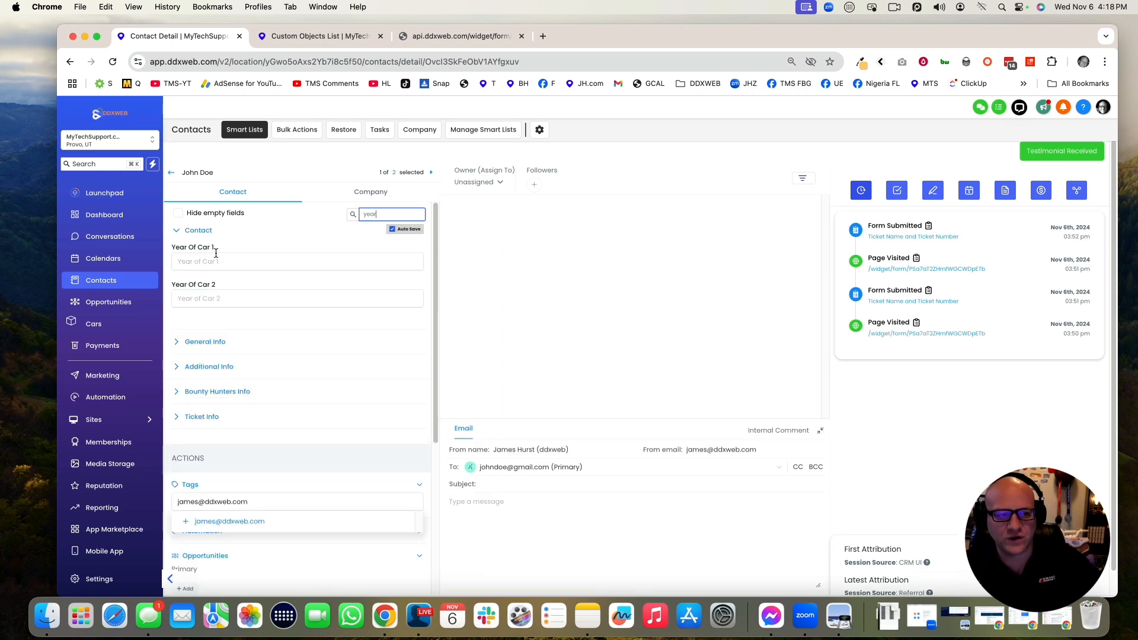
pyautogui.scroll(-1, 225, 300)
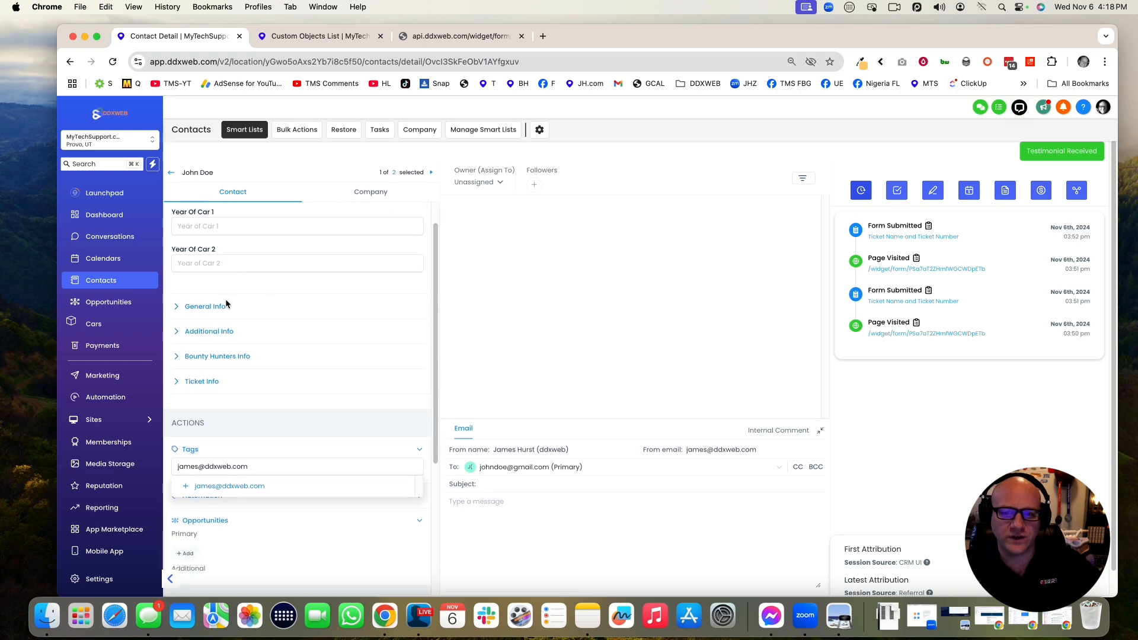
pyautogui.scroll(1, 356, 332)
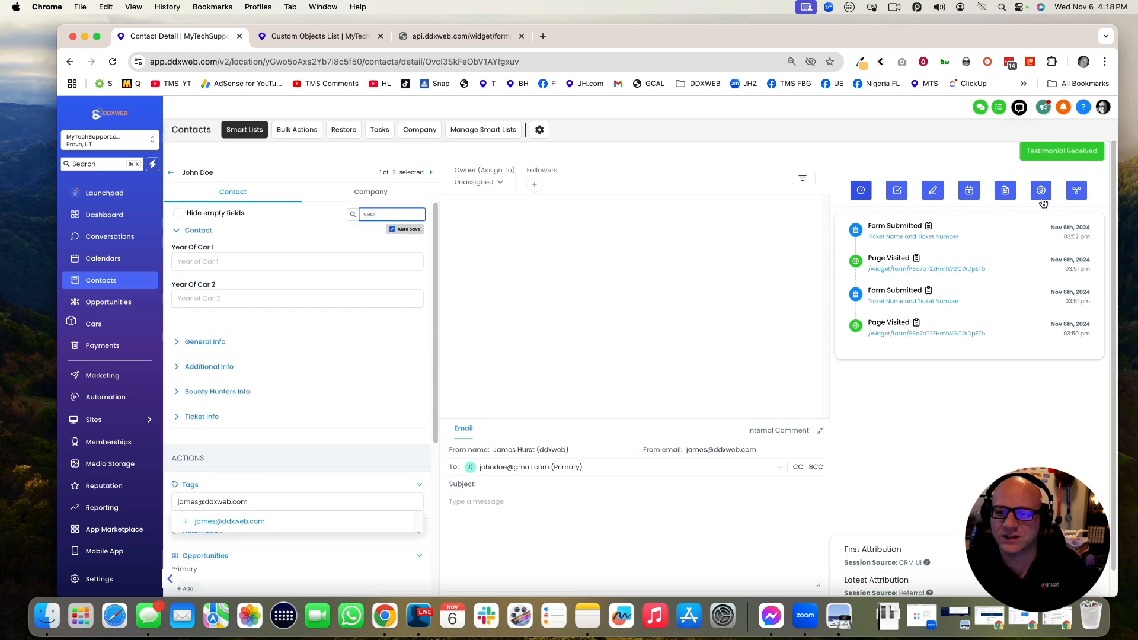
# - Review the contact's related objects in the Cars group and collapse the record's Contact fields section
pyautogui.click(1084, 190)
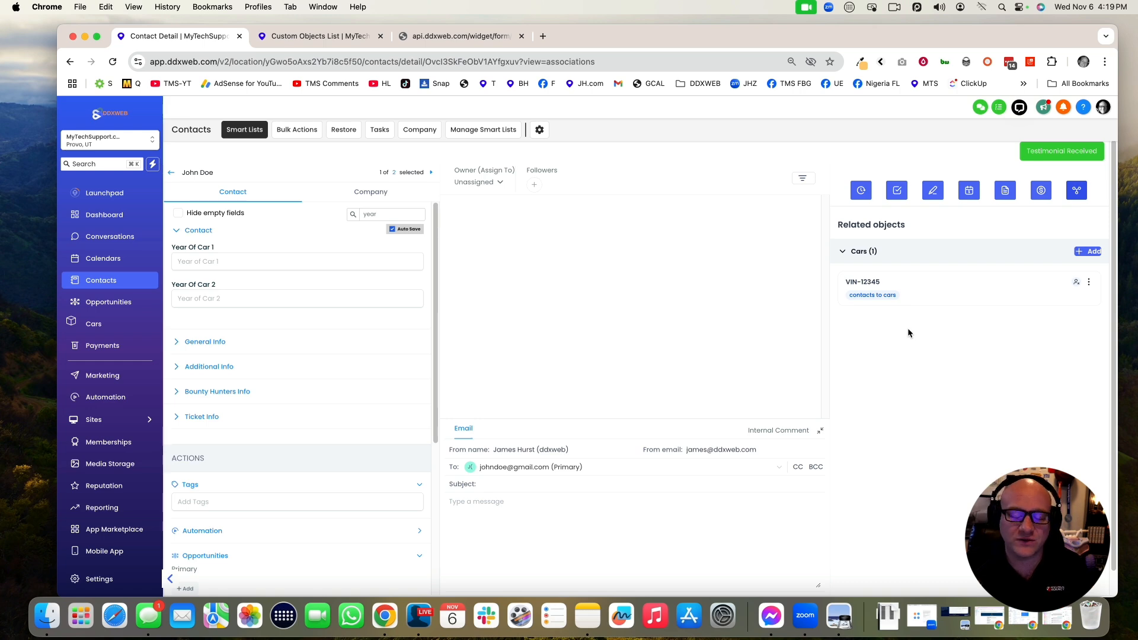
pyautogui.click(843, 252)
pyautogui.click(844, 253)
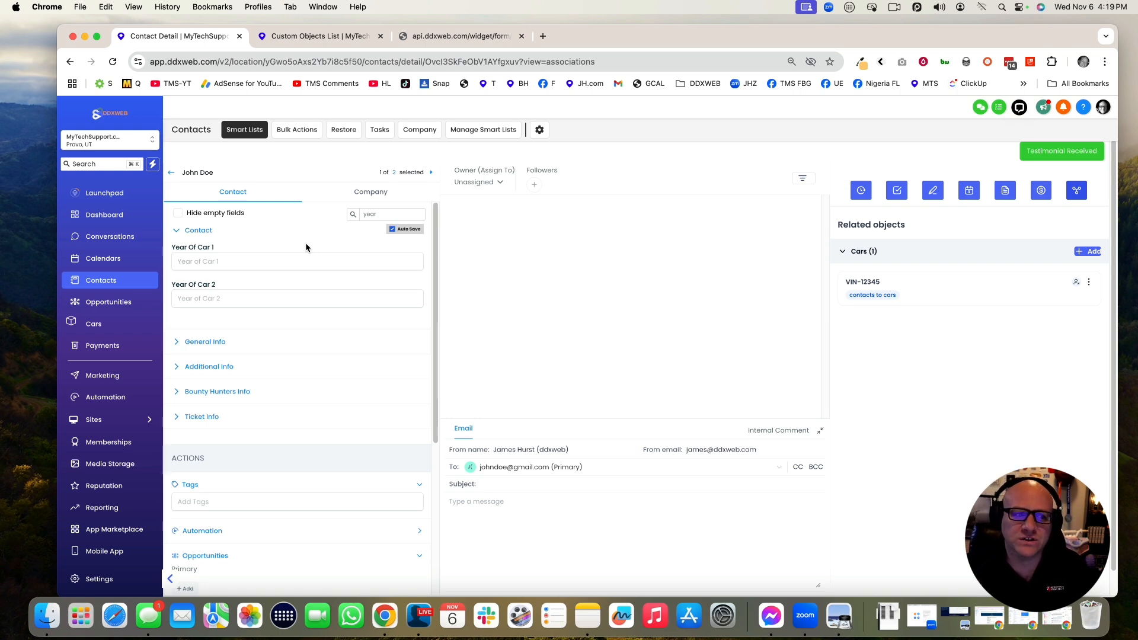
pyautogui.click(178, 232)
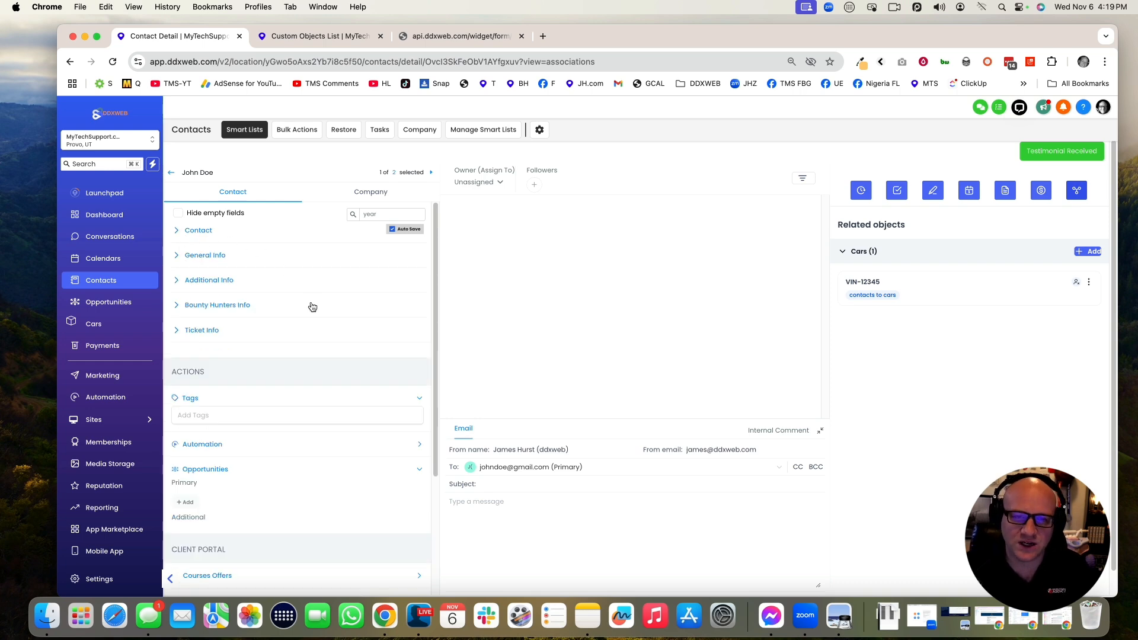